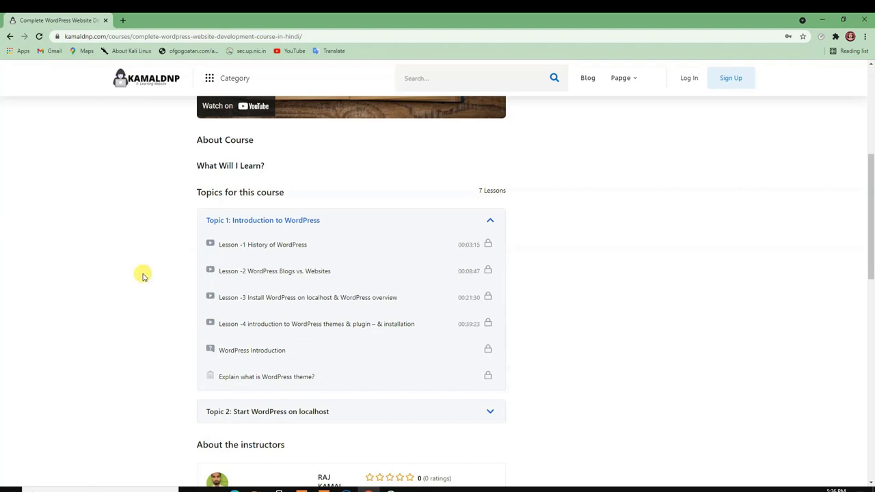
- Look through the WordPress course page's topics and instructors, and open a blank browser tab beside it
{"action": "scroll", "coordinate": [626, 292], "scroll_direction": "up", "scroll_amount": 2}
{"action": "scroll", "coordinate": [626, 293], "scroll_direction": "up", "scroll_amount": 3}
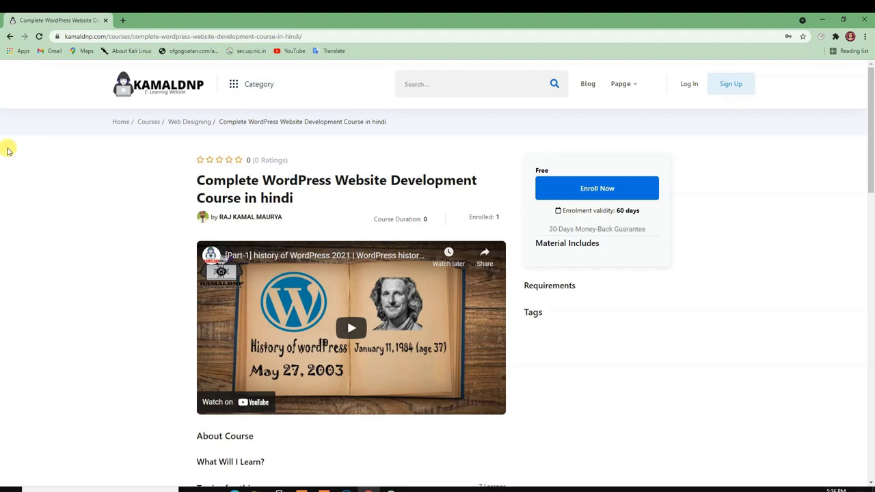
{"action": "scroll", "coordinate": [31, 239], "scroll_direction": "down", "scroll_amount": 8}
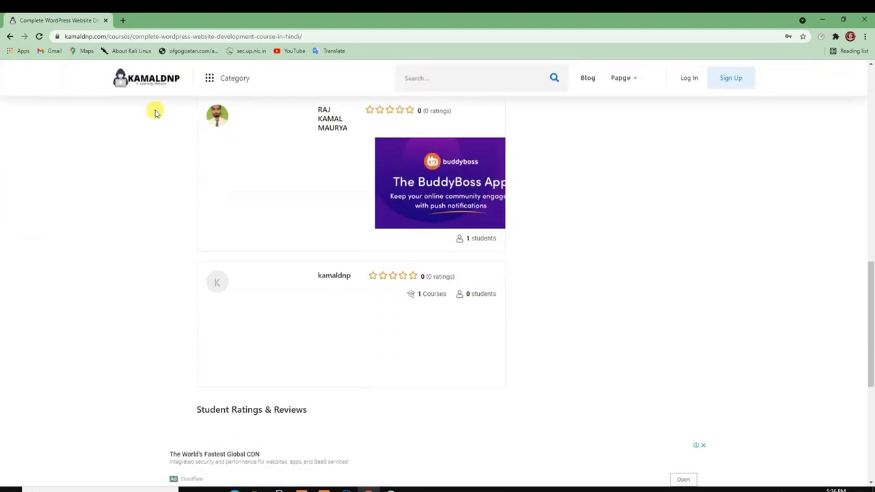
{"action": "scroll", "coordinate": [110, 275], "scroll_direction": "up", "scroll_amount": 2}
{"action": "scroll", "coordinate": [109, 275], "scroll_direction": "up", "scroll_amount": 3}
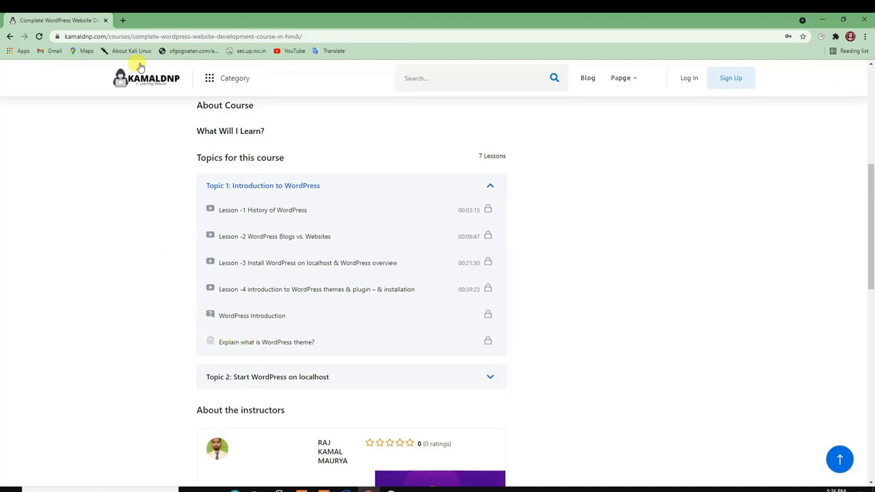
{"action": "left_click", "coordinate": [124, 20]}
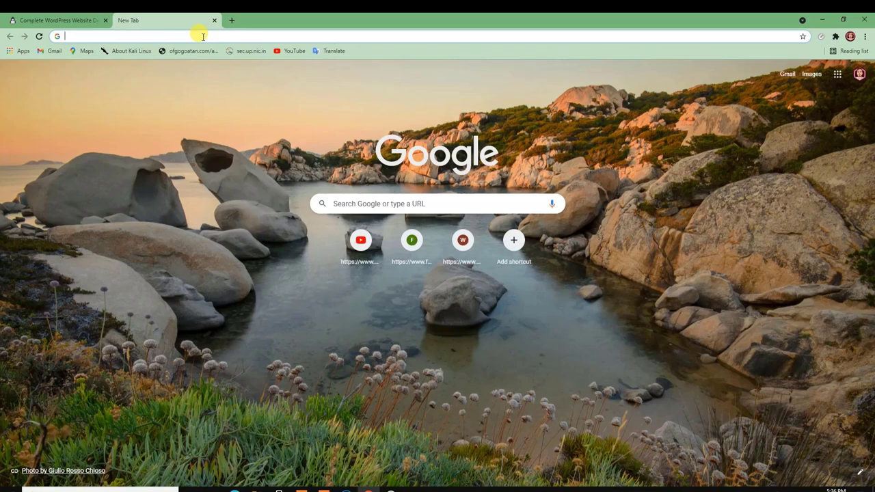
{"action": "left_click", "coordinate": [19, 15]}
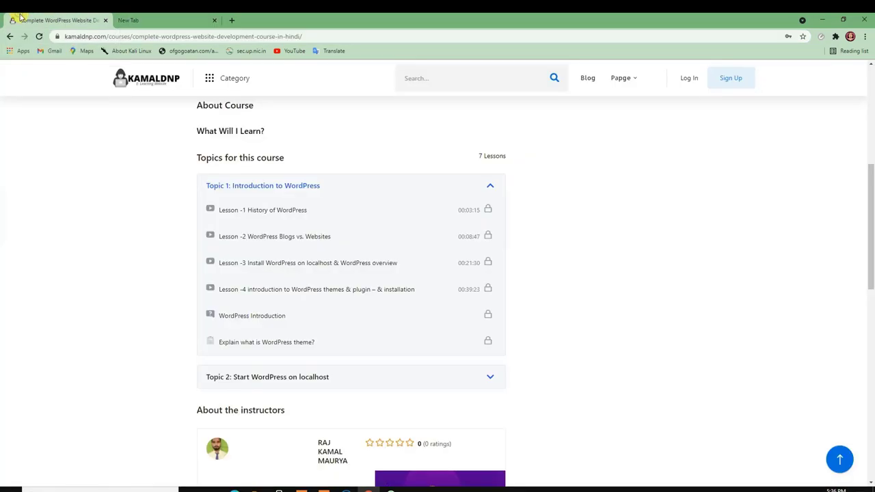
{"action": "left_click", "coordinate": [190, 16]}
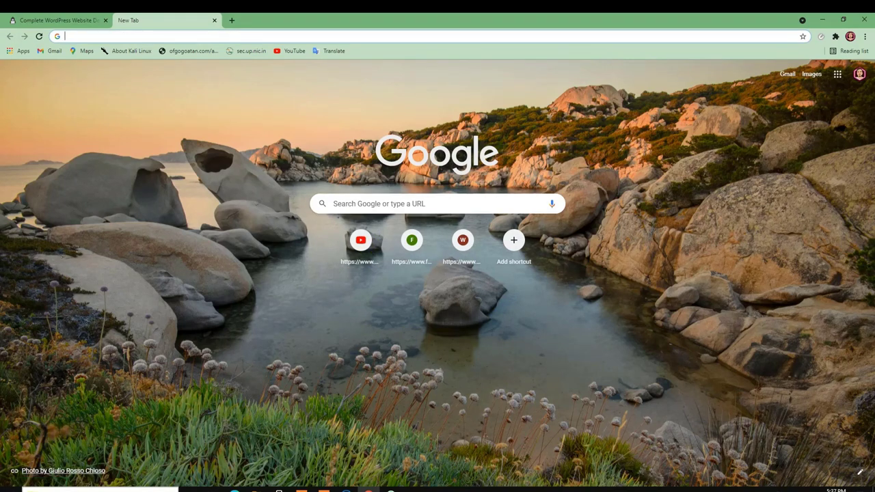
- Launch the XAMPP Control Panel and start the Apache and MySQL modules
{"action": "left_click", "coordinate": [99, 489]}
{"action": "type", "text": "x"}
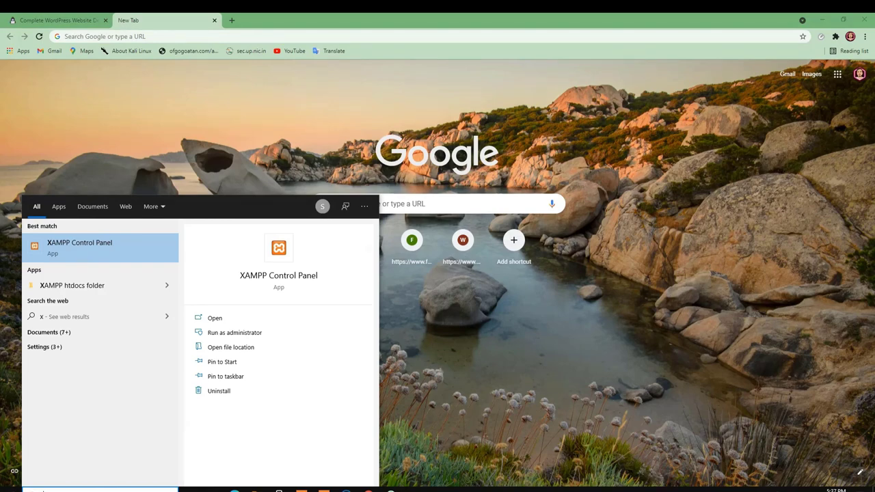
{"action": "left_click", "coordinate": [115, 248]}
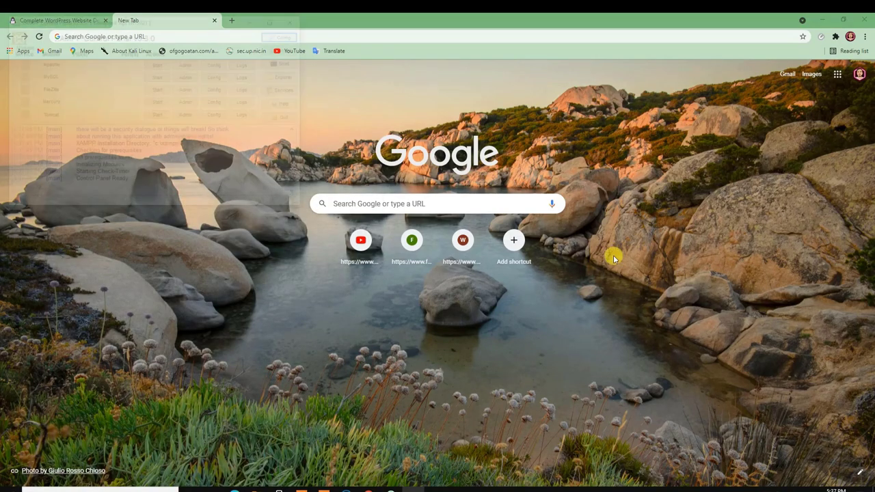
{"action": "left_click_drag", "start_coordinate": [172, 24], "coordinate": [547, 77]}
{"action": "left_click", "coordinate": [532, 112]}
{"action": "left_click", "coordinate": [531, 125]}
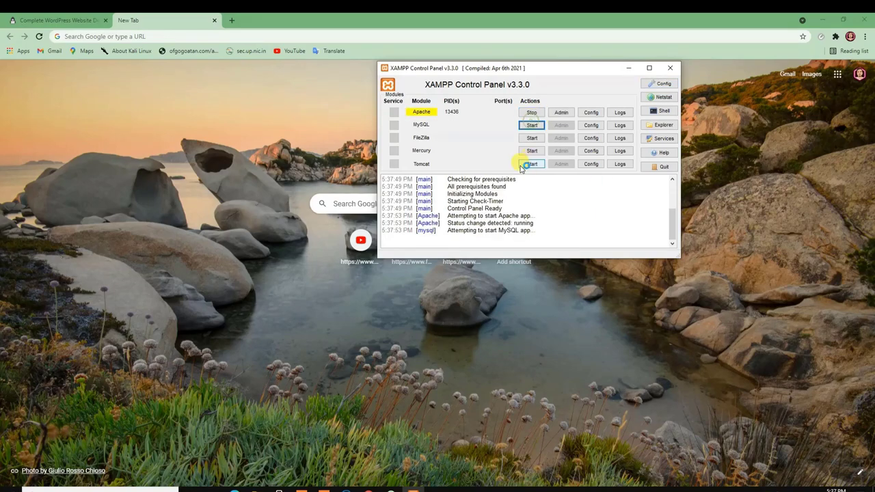
- Return to the blank browser tab and load localhost
{"action": "left_click", "coordinate": [94, 123]}
{"action": "left_click", "coordinate": [145, 36]}
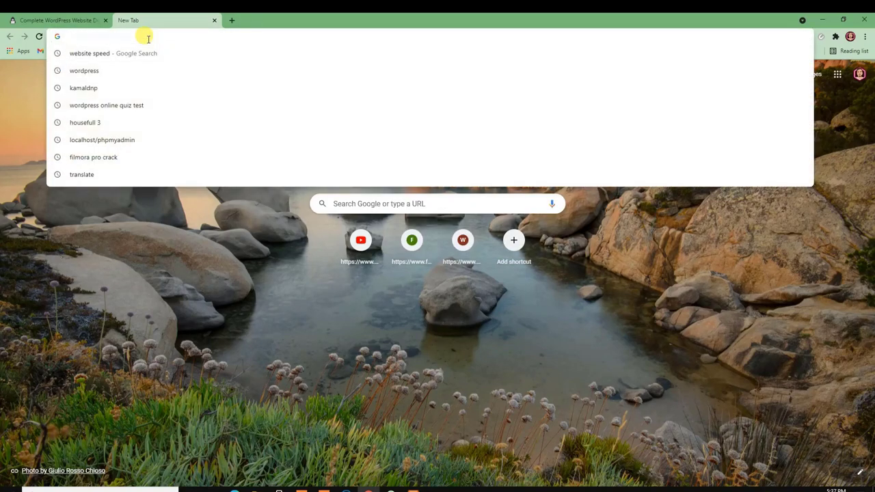
{"action": "type", "text": "x"}
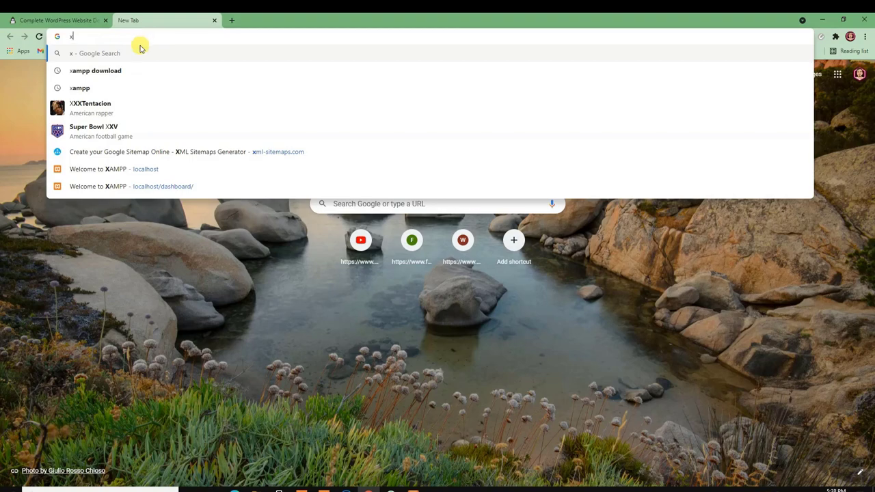
{"action": "key", "text": "BackSpace"}
{"action": "type", "text": "localhost"}
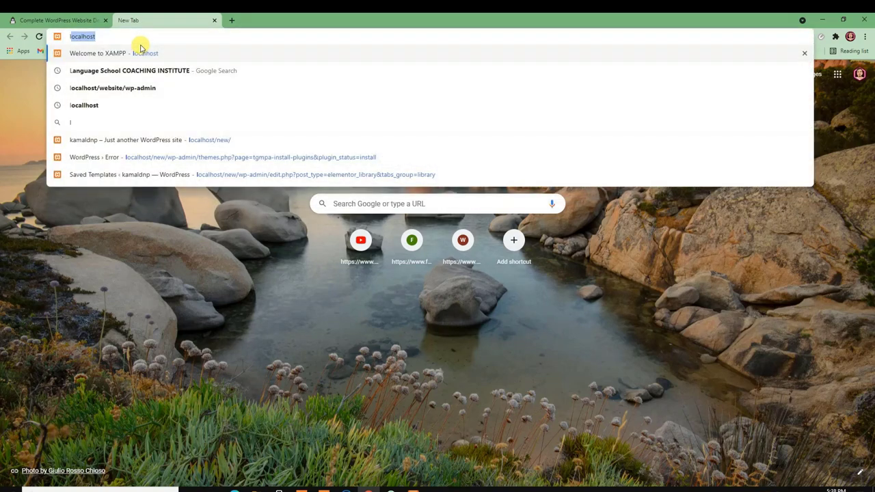
{"action": "key", "text": "Return"}
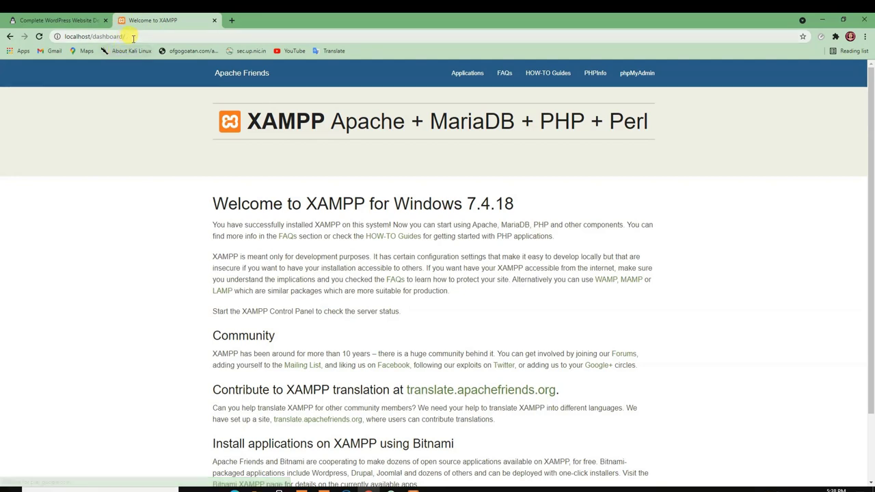
- Load the local WordPress site at localhost/kamaldnp and look through its home page
{"action": "left_click_drag", "start_coordinate": [118, 34], "coordinate": [95, 37]}
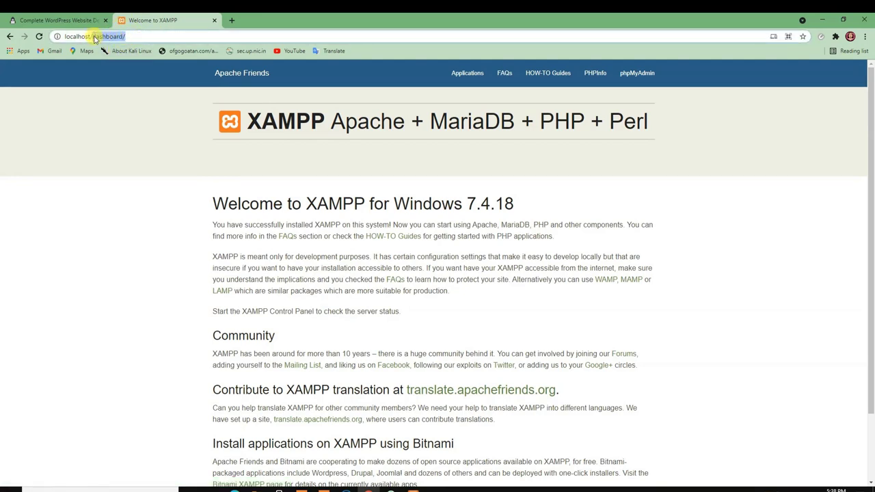
{"action": "key", "text": "BackSpace"}
{"action": "type", "text": "k"}
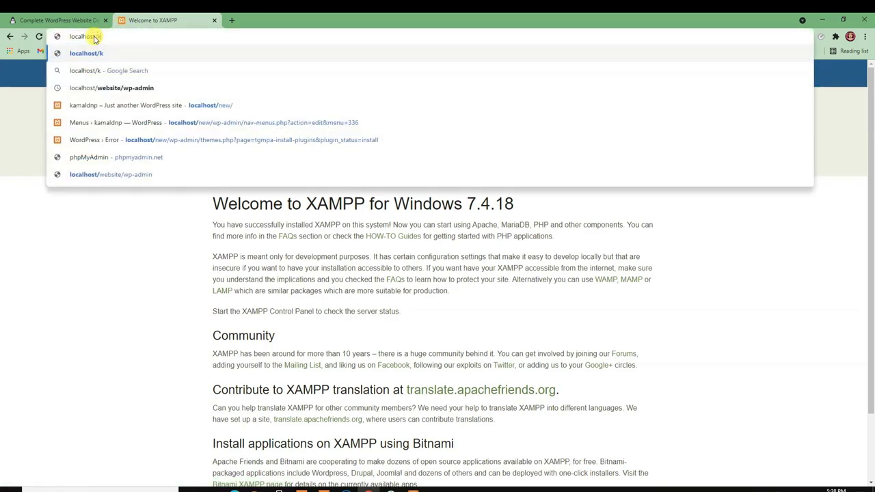
{"action": "type", "text": "amaldnp"}
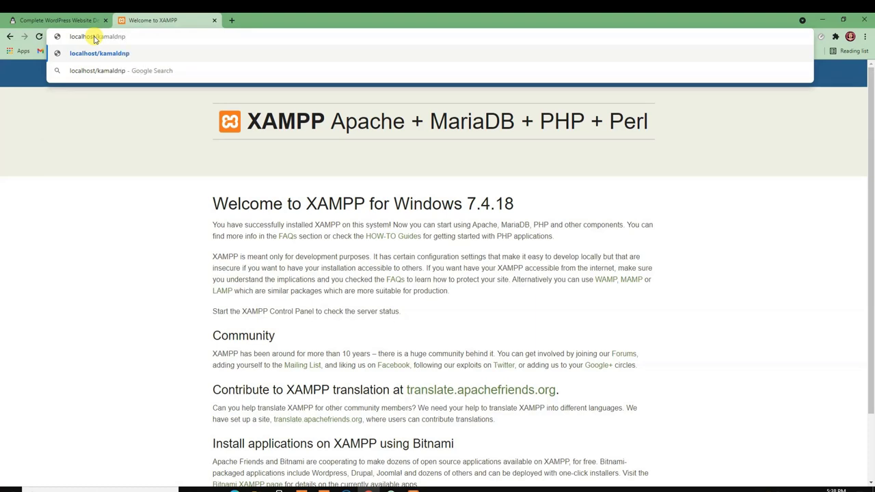
{"action": "key", "text": "Return"}
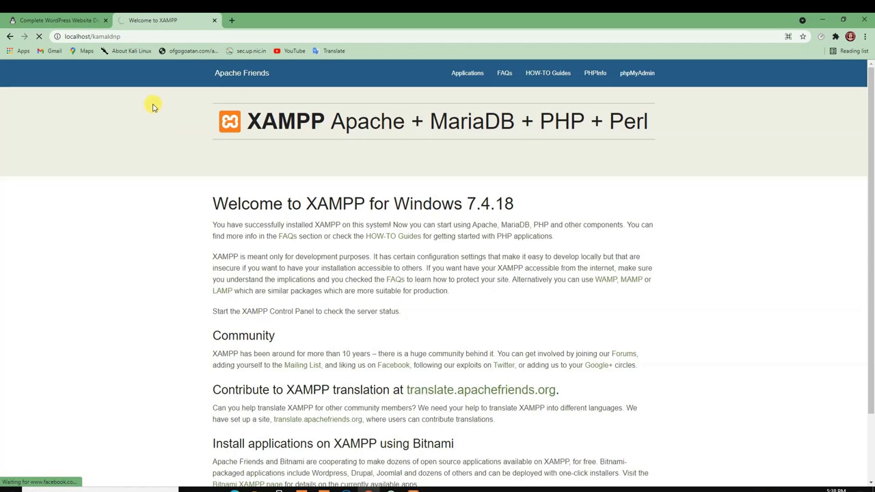
{"action": "scroll", "coordinate": [447, 387], "scroll_direction": "down", "scroll_amount": 3}
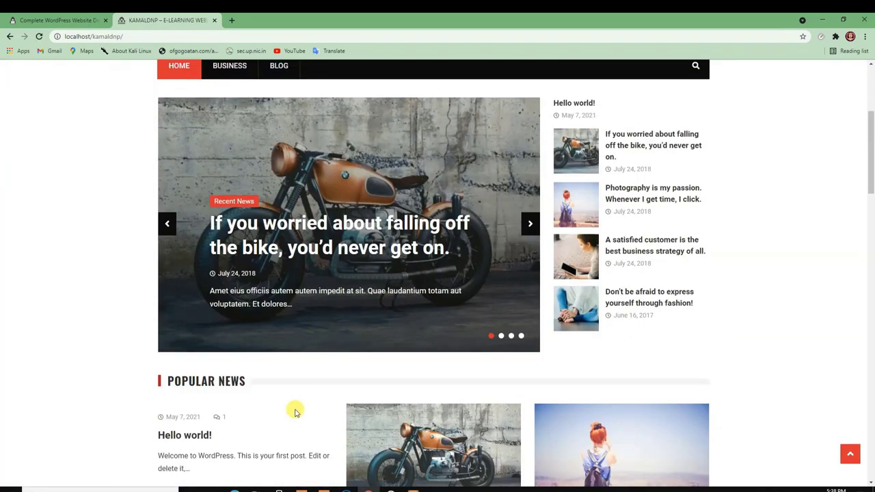
{"action": "scroll", "coordinate": [294, 410], "scroll_direction": "down", "scroll_amount": 5}
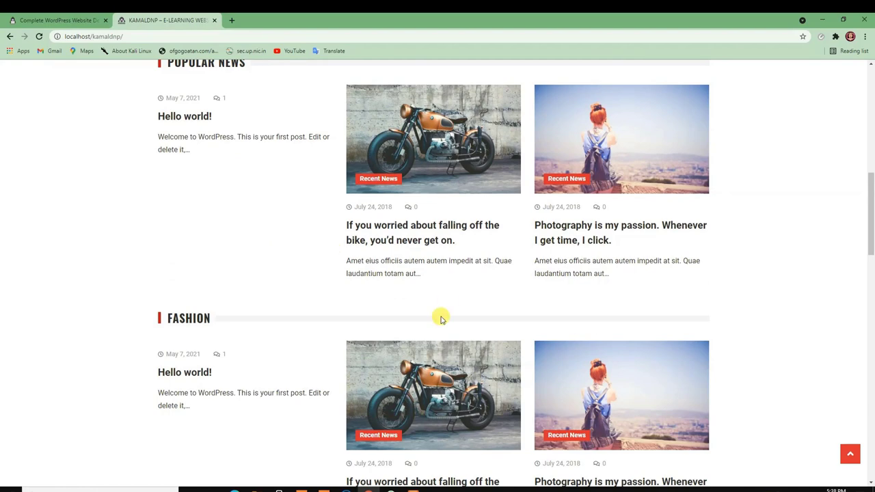
{"action": "scroll", "coordinate": [441, 319], "scroll_direction": "up", "scroll_amount": 8}
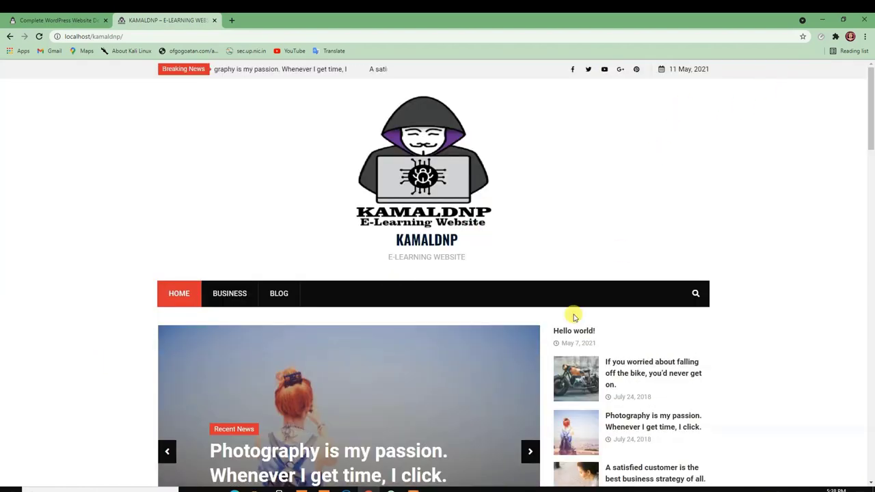
- Go to the site's admin login at localhost/kamaldnp/wp-admin
{"action": "left_click", "coordinate": [167, 37]}
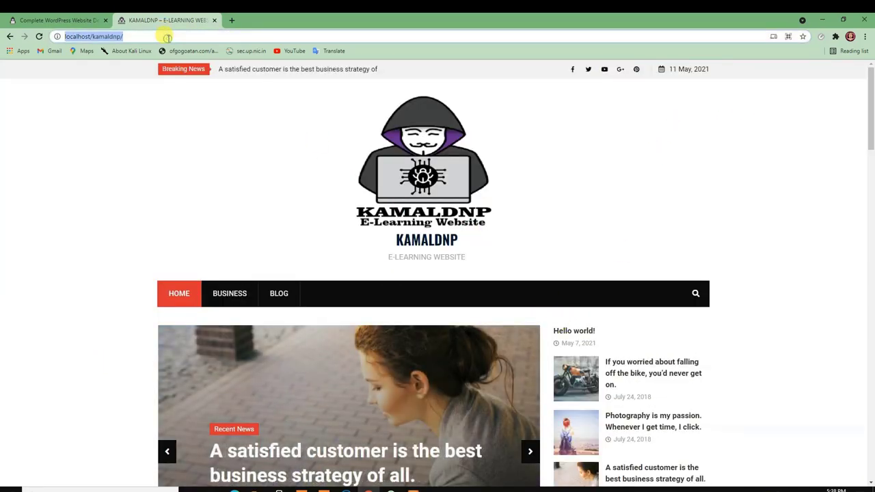
{"action": "left_click", "coordinate": [229, 33]}
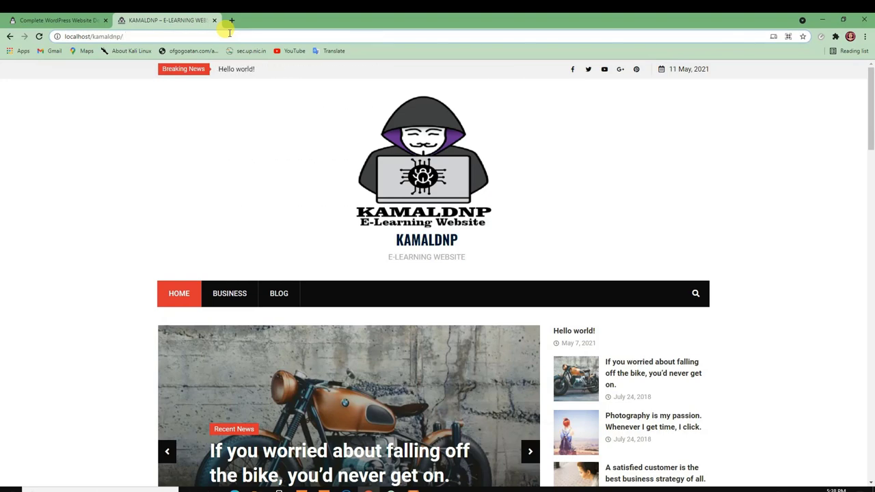
{"action": "type", "text": "wp-ad"}
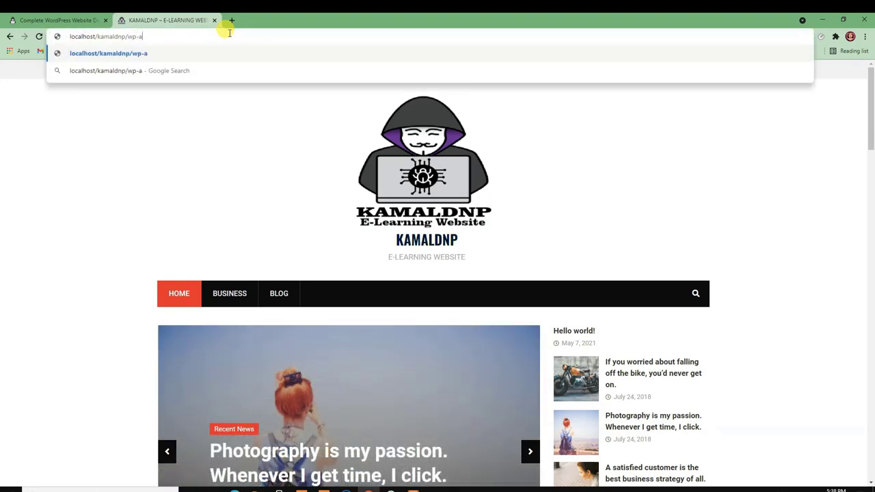
{"action": "type", "text": "min"}
{"action": "key", "text": "Return"}
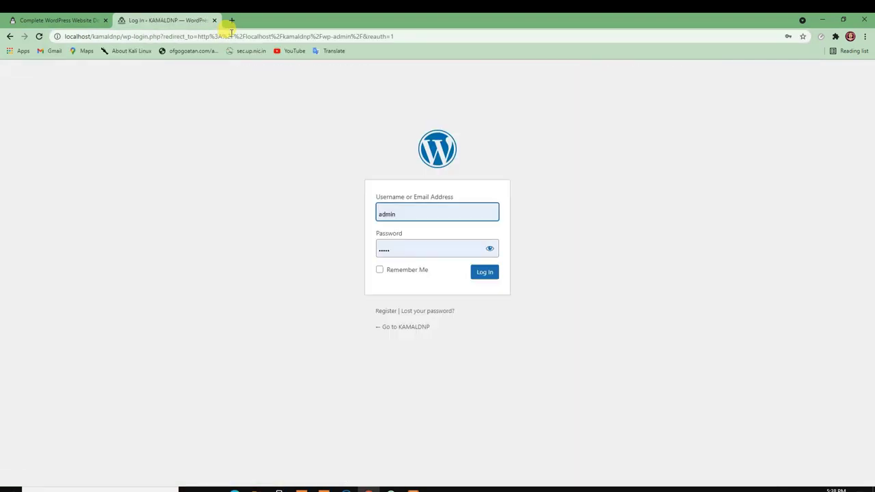
- Log in to WordPress with the prefilled credentials, dismiss the password-change notice and open the list of all pages
{"action": "left_click", "coordinate": [478, 276]}
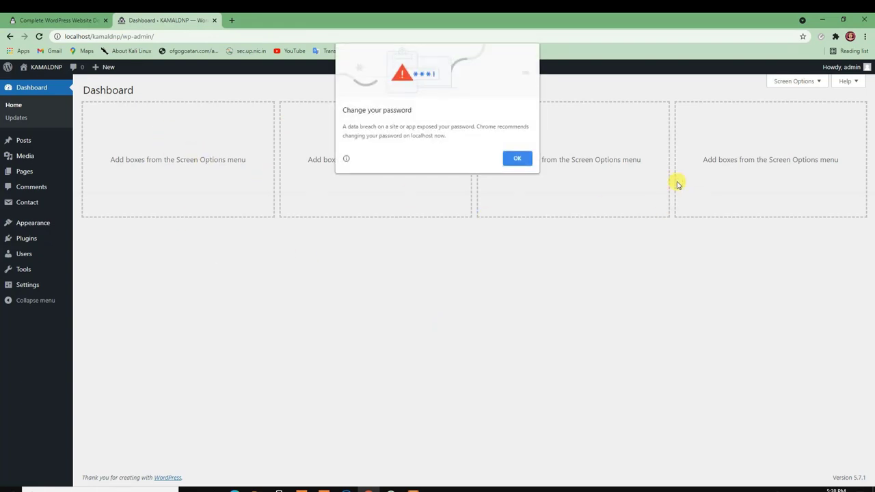
{"action": "left_click", "coordinate": [517, 158]}
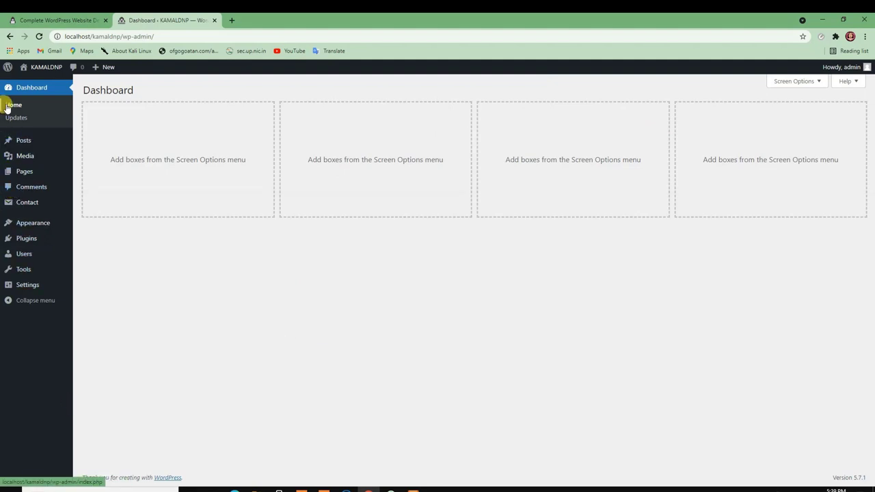
{"action": "mouse_move", "coordinate": [22, 179]}
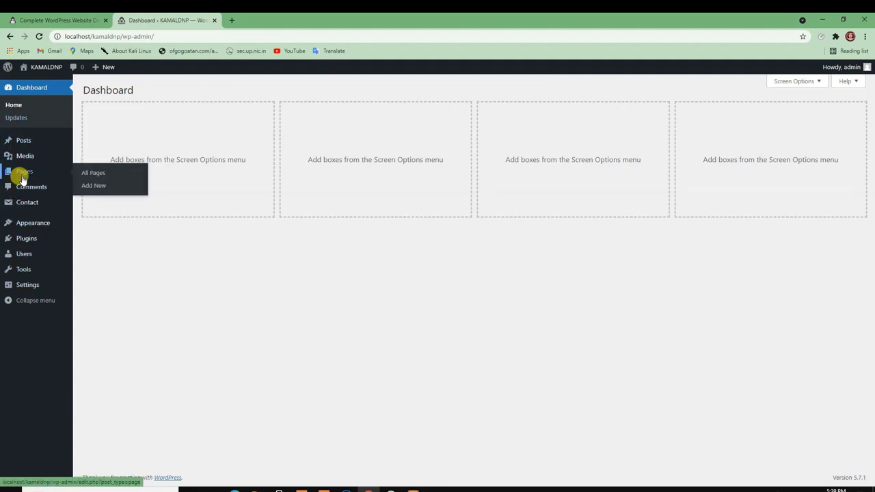
{"action": "left_click", "coordinate": [89, 173]}
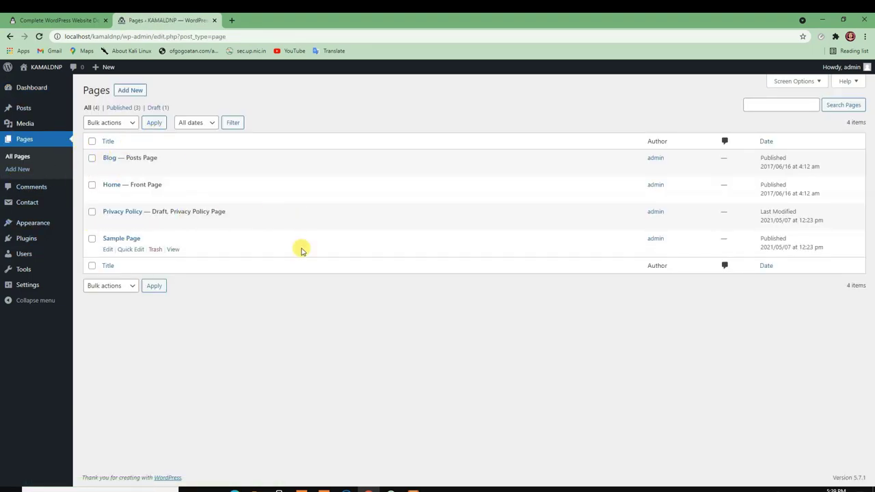
- Open the site's front end in a separate browser tab, look through it and reload it
{"action": "mouse_move", "coordinate": [46, 68]}
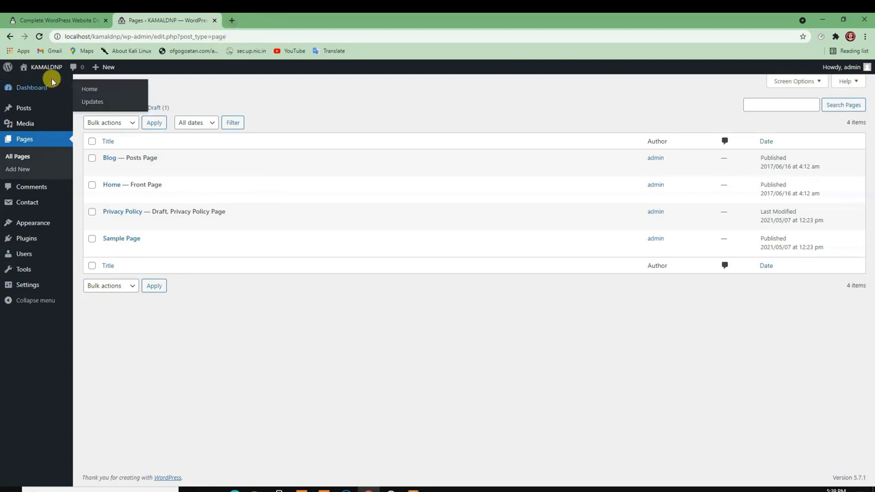
{"action": "right_click", "coordinate": [50, 85]}
{"action": "left_click", "coordinate": [90, 90]}
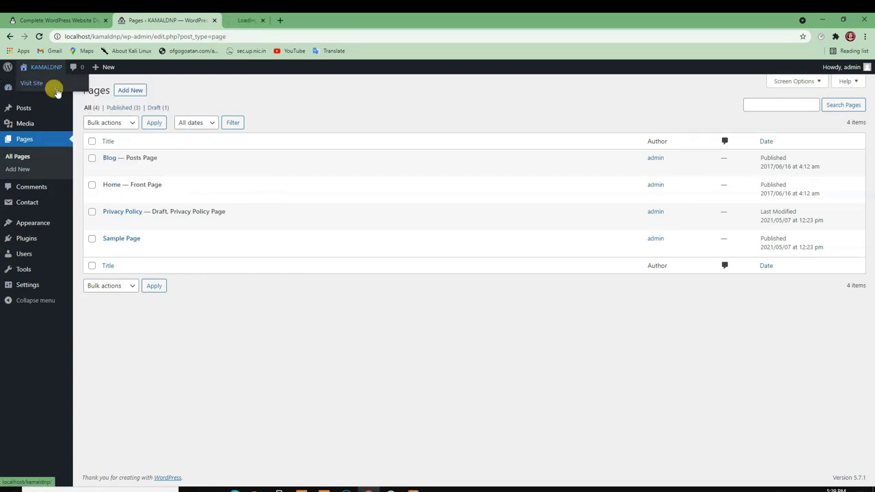
{"action": "left_click", "coordinate": [277, 20]}
{"action": "scroll", "coordinate": [55, 299], "scroll_direction": "down", "scroll_amount": 10}
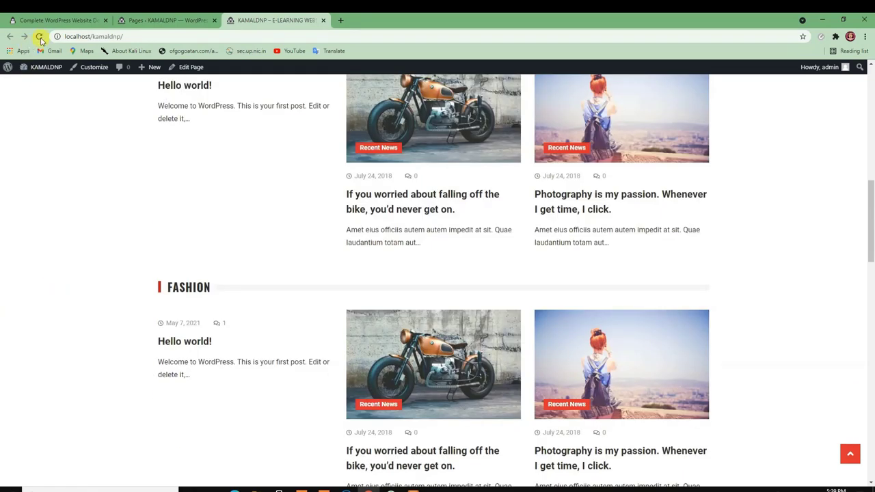
{"action": "left_click", "coordinate": [39, 36]}
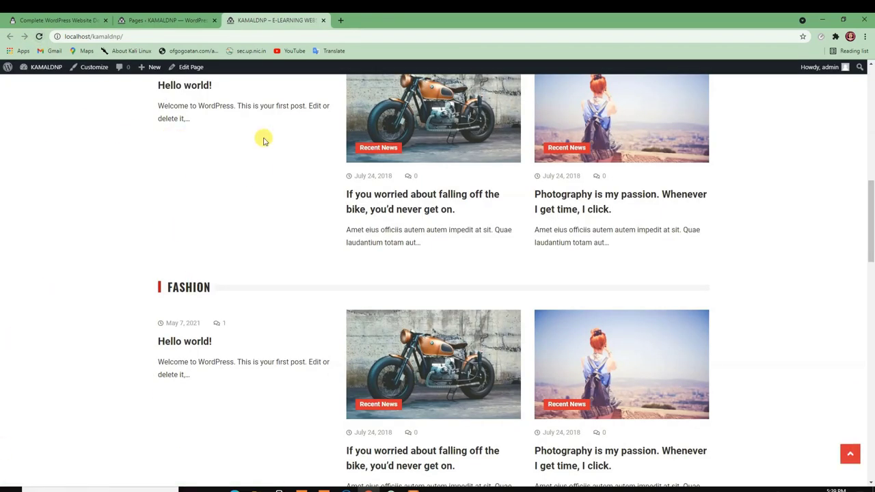
- Return to the Pages list, start a new page and close the block editor's welcome guide
{"action": "left_click", "coordinate": [202, 20]}
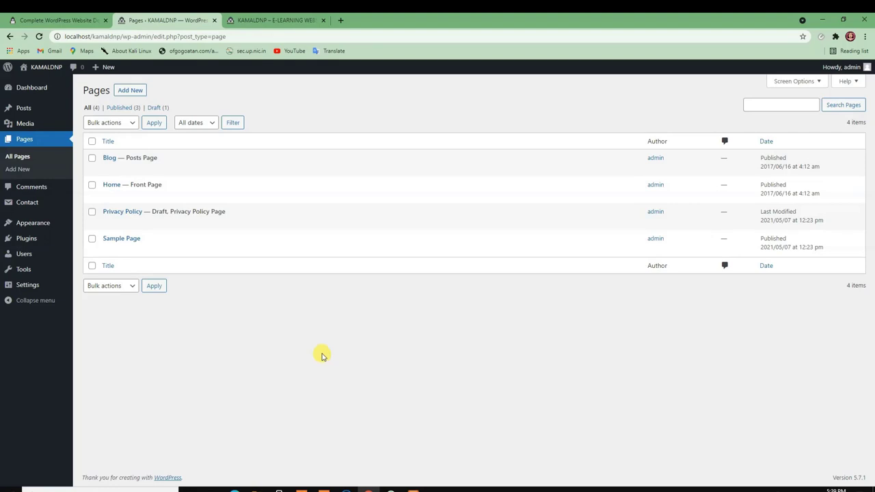
{"action": "right_click", "coordinate": [133, 90]}
{"action": "left_click", "coordinate": [131, 91]}
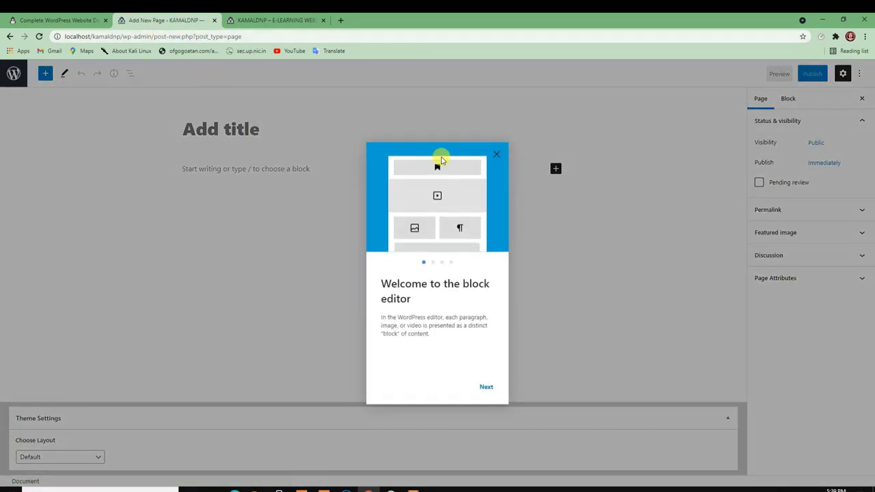
{"action": "left_click", "coordinate": [495, 155]}
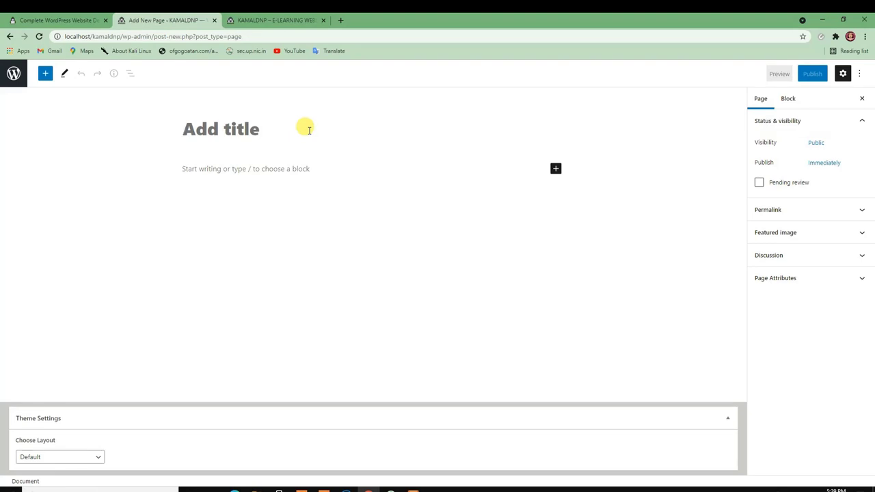
- Title the new page "Home-demo", publish it and dismiss the publishing confirmation
{"action": "type", "text": "H"}
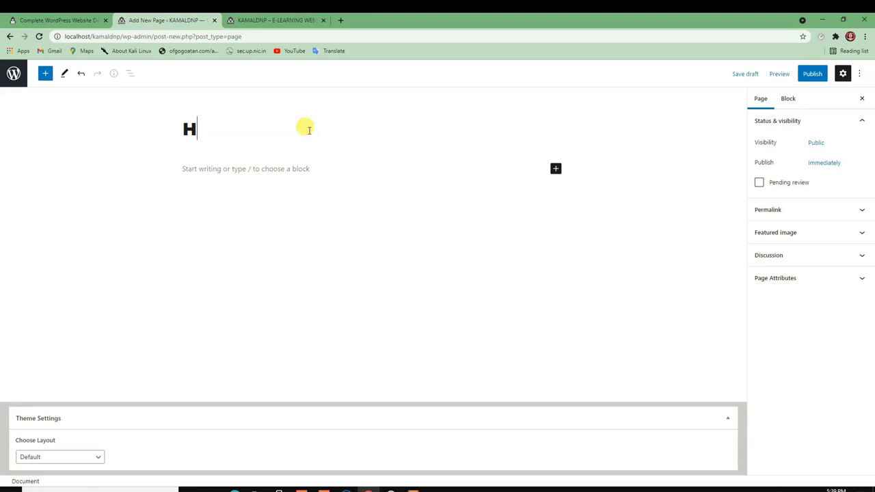
{"action": "type", "text": "ome"}
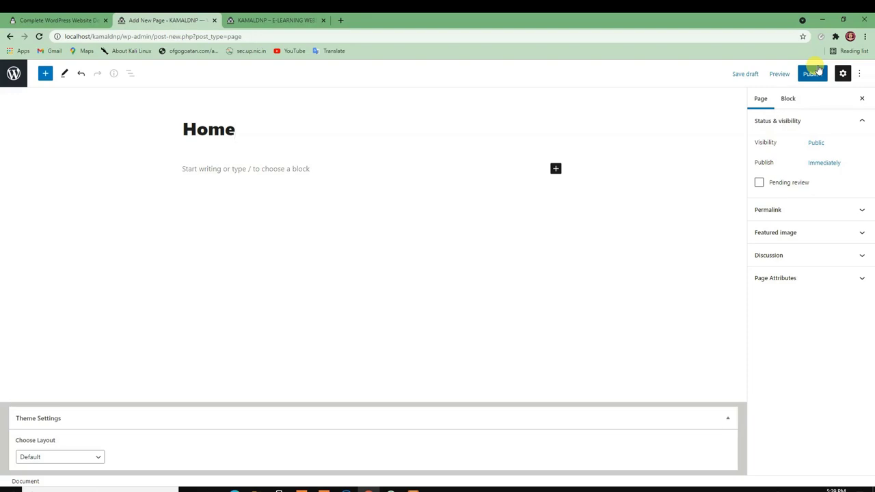
{"action": "type", "text": "-demo"}
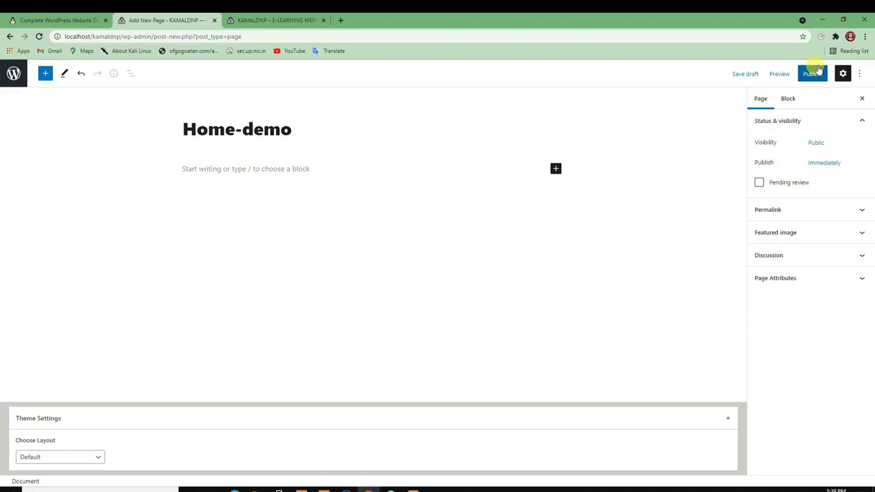
{"action": "left_click", "coordinate": [812, 72]}
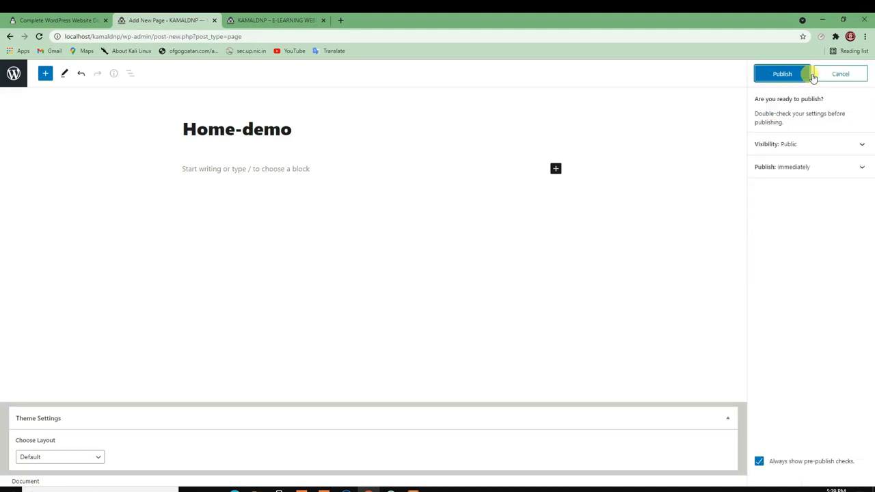
{"action": "left_click", "coordinate": [781, 75]}
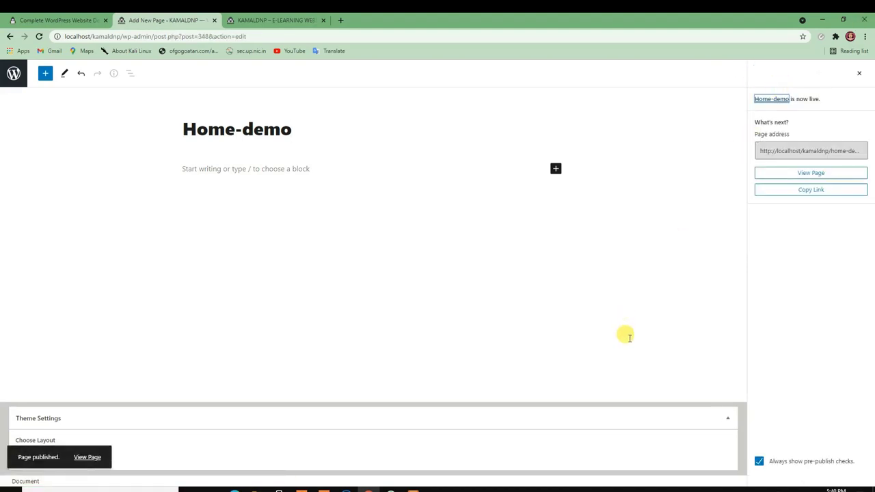
{"action": "left_click", "coordinate": [859, 75]}
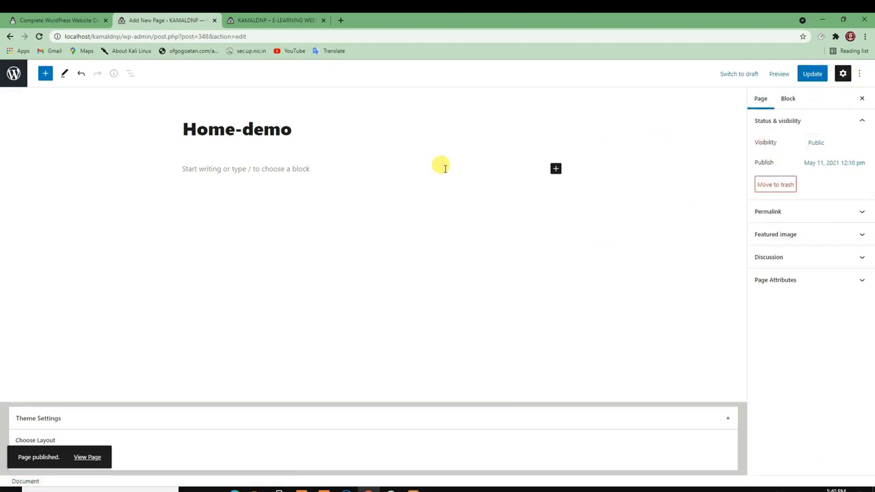
{"action": "left_click", "coordinate": [246, 168]}
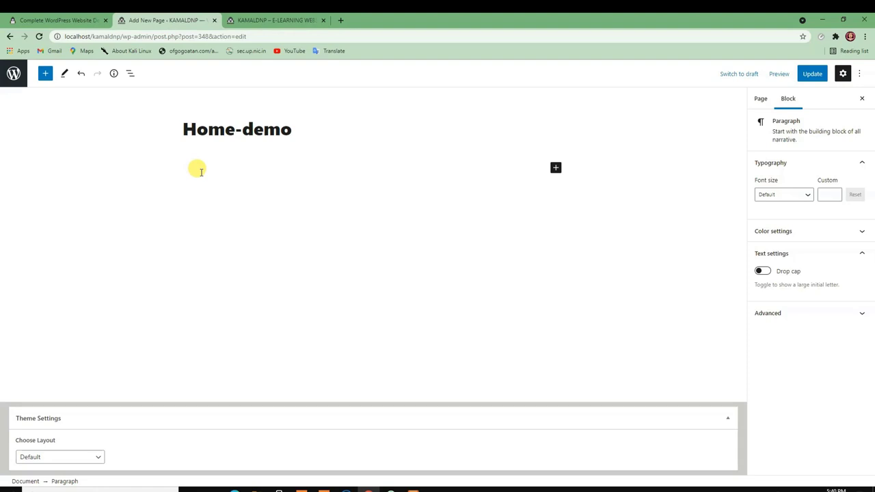
{"action": "type", "text": "H"}
{"action": "key", "text": "BackSpace"}
{"action": "key", "text": "BackSpace"}
- Open lipsum.com in a new browser tab
{"action": "left_click", "coordinate": [341, 20]}
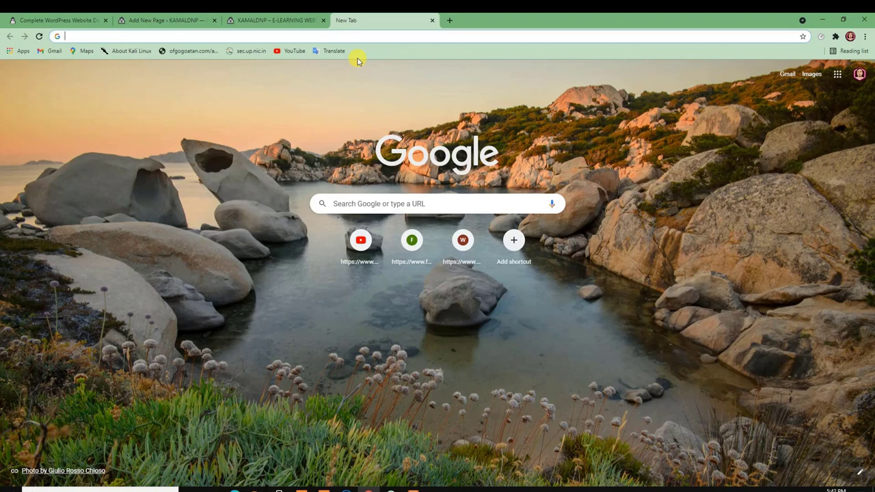
{"action": "type", "text": "li"}
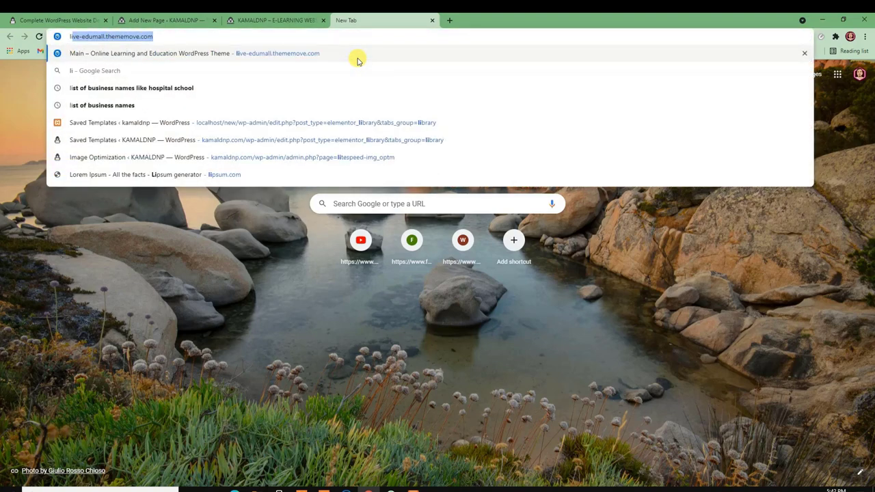
{"action": "type", "text": "psum.com"}
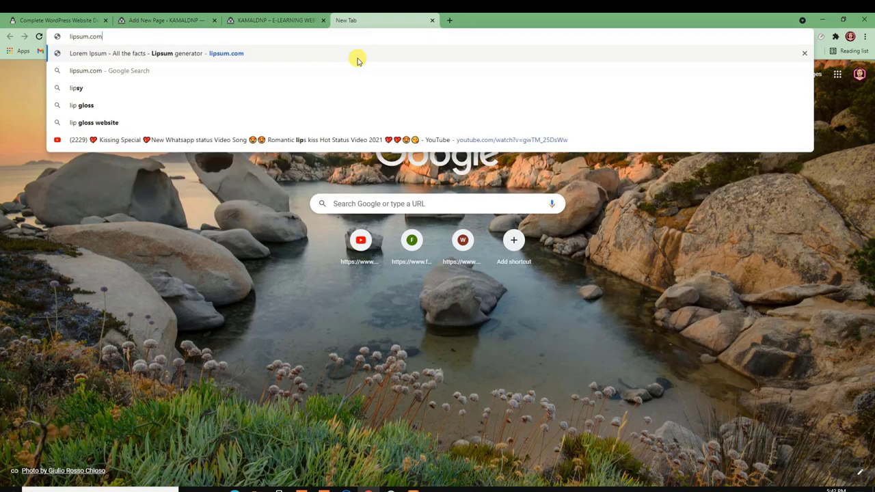
{"action": "key", "text": "Return"}
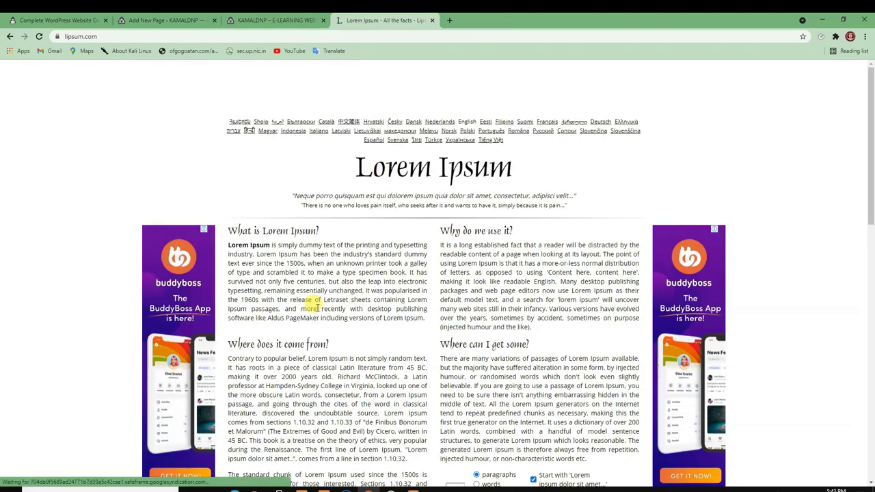
- Copy the first two sentences under "What is Lorem Ipsum?" and paste them into the body of the Home-demo page
{"action": "left_click_drag", "start_coordinate": [228, 244], "coordinate": [404, 279]}
{"action": "key", "text": "ctrl+c"}
{"action": "left_click", "coordinate": [164, 20]}
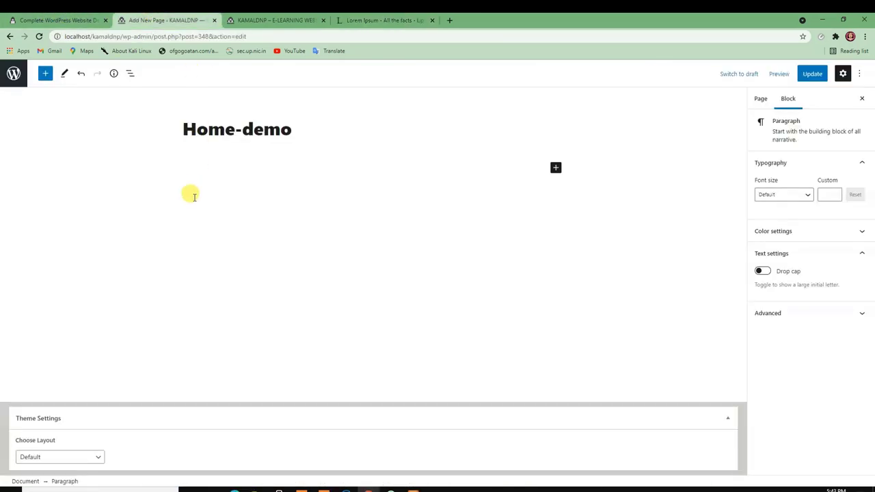
{"action": "key", "text": "ctrl+v"}
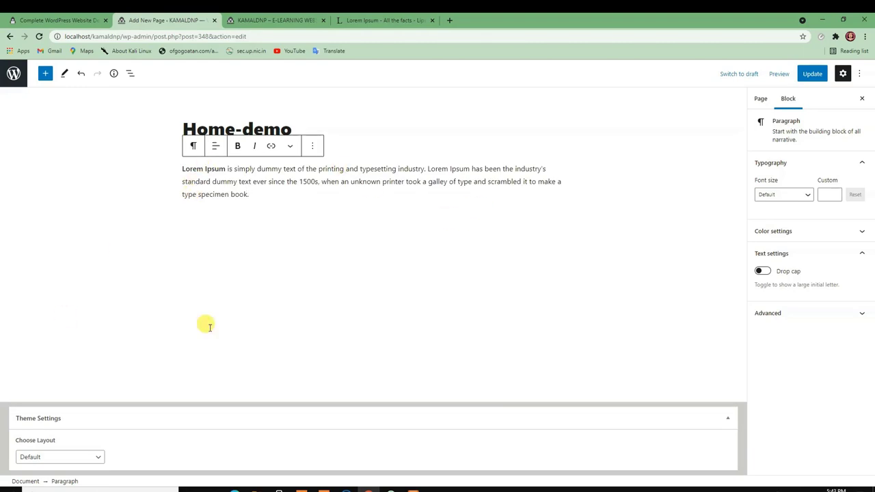
- Add three more copies of the Lorem Ipsum paragraph below the first one
{"action": "left_click", "coordinate": [264, 200]}
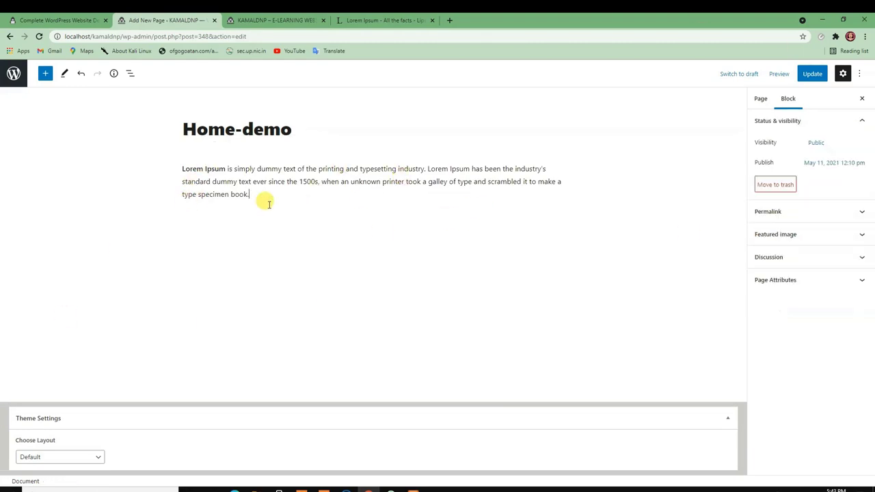
{"action": "left_click", "coordinate": [502, 191]}
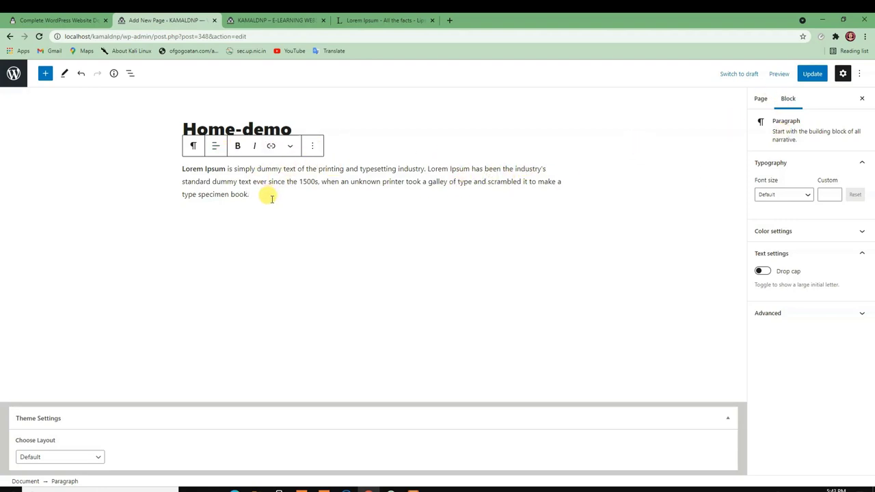
{"action": "key", "text": "Return"}
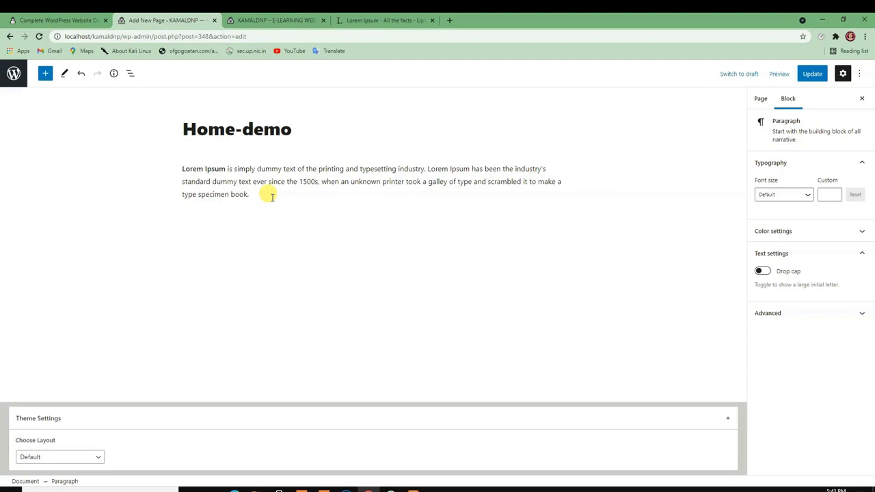
{"action": "key", "text": "ctrl+v"}
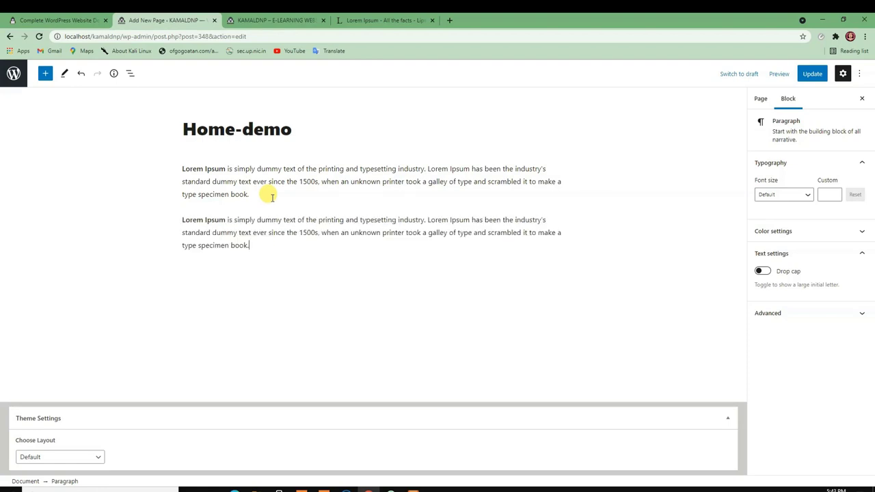
{"action": "key", "text": "ctrl+v"}
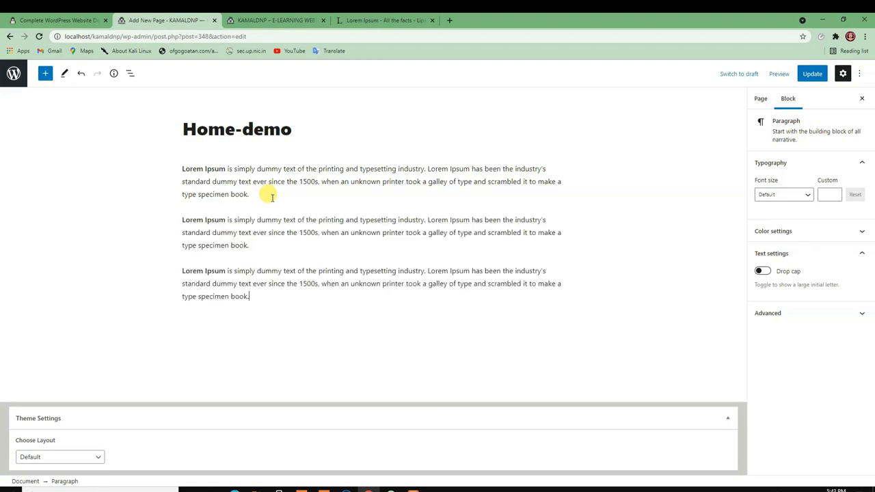
{"action": "key", "text": "ctrl+v"}
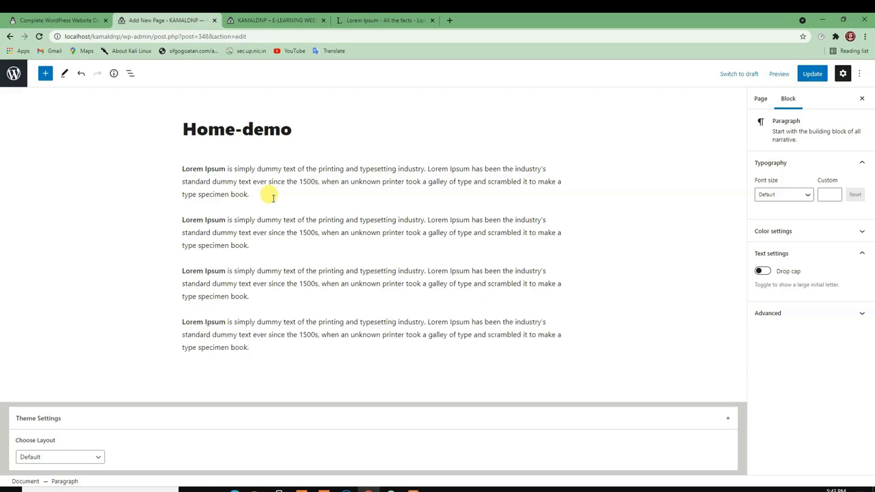
- Transform the first Lorem Ipsum paragraph into a Heading block
{"action": "left_click_drag", "start_coordinate": [226, 271], "coordinate": [176, 271]}
{"action": "key", "text": "ctrl+b"}
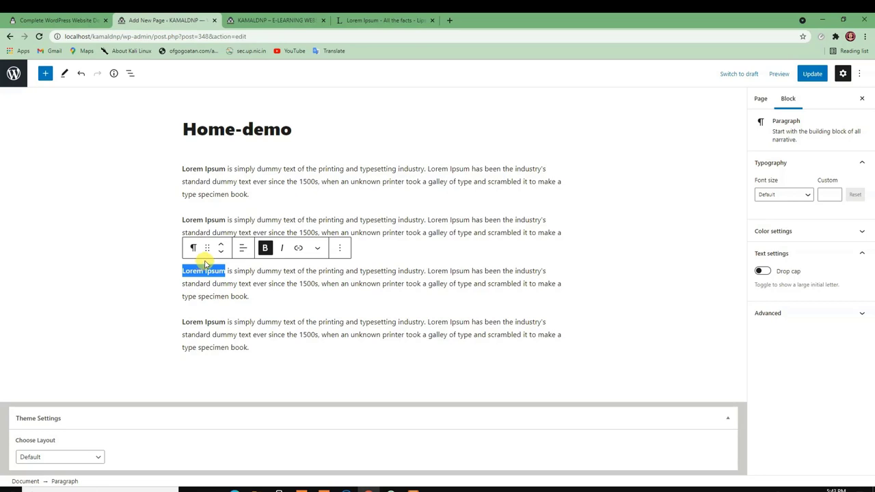
{"action": "left_click_drag", "start_coordinate": [224, 169], "coordinate": [180, 168]}
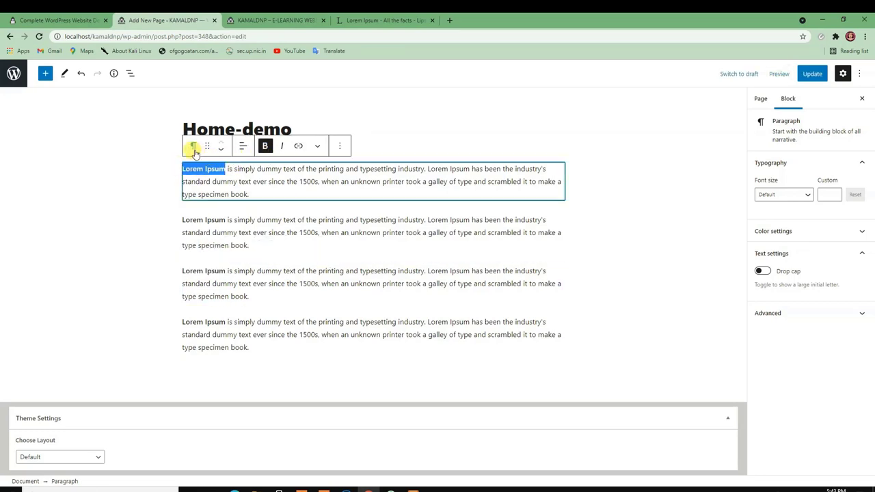
{"action": "left_click", "coordinate": [193, 147]}
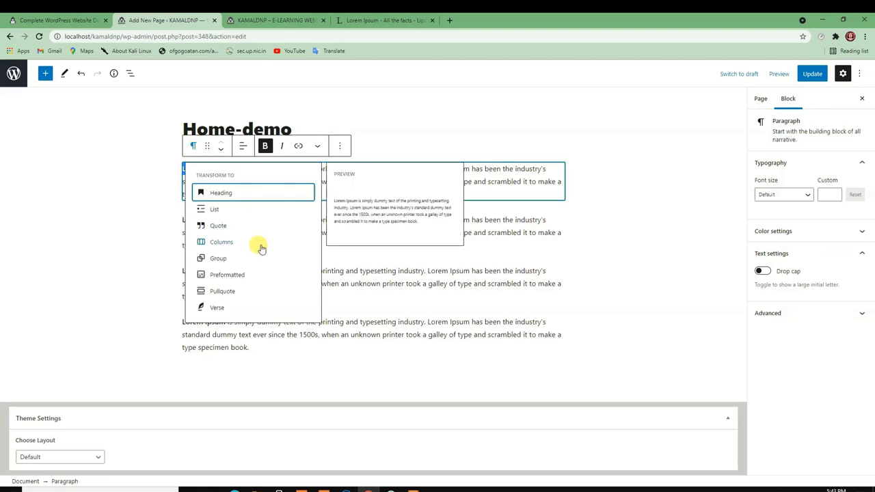
{"action": "left_click", "coordinate": [225, 196]}
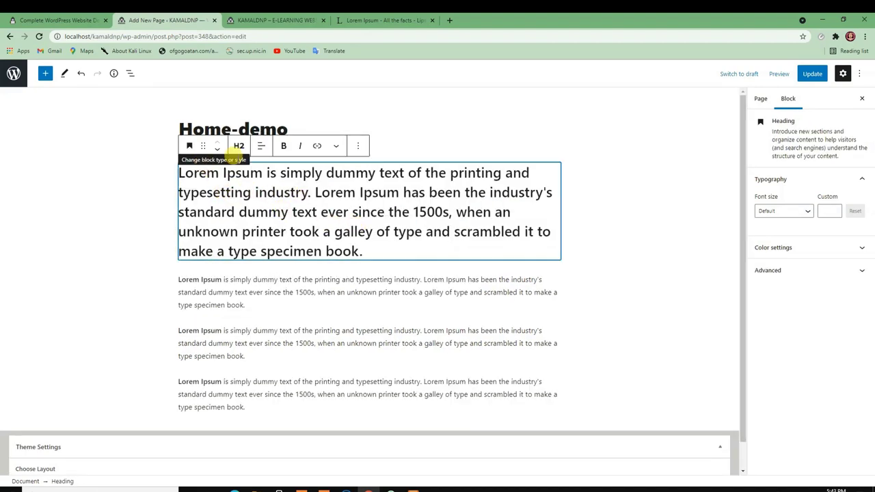
- Try heading level H6 on the first text block and return it to H2
{"action": "left_click", "coordinate": [238, 145]}
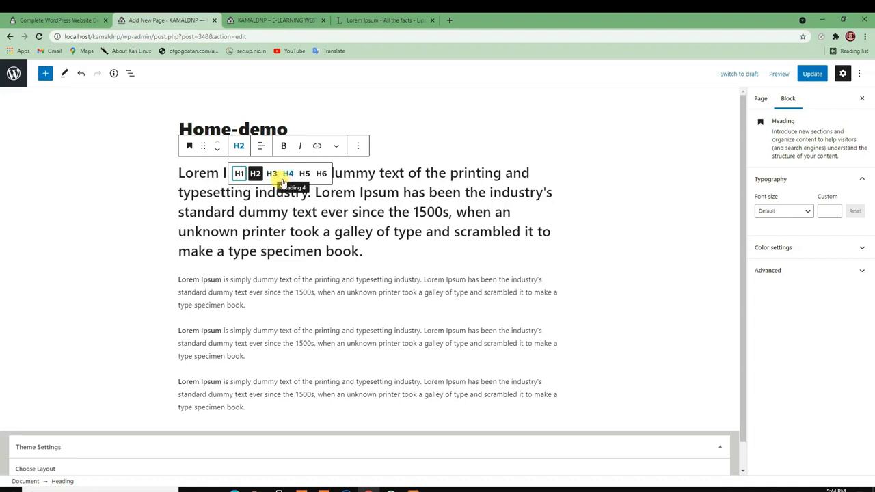
{"action": "left_click", "coordinate": [321, 173]}
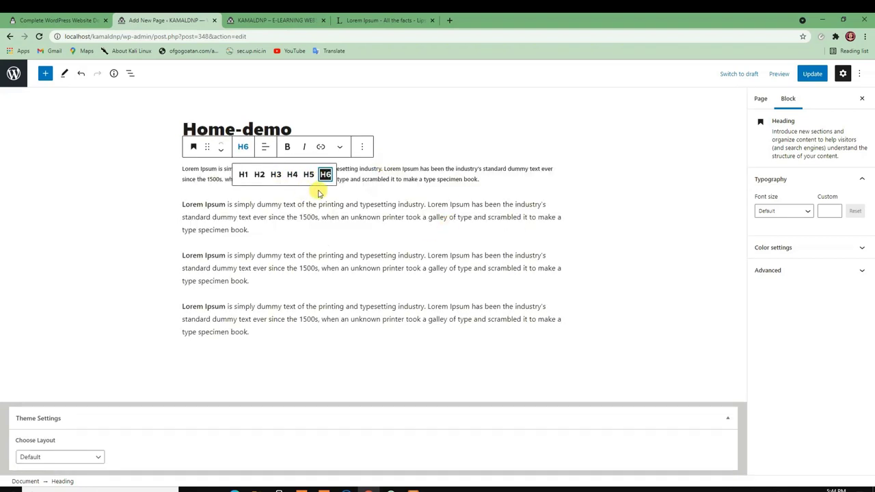
{"action": "left_click", "coordinate": [259, 174]}
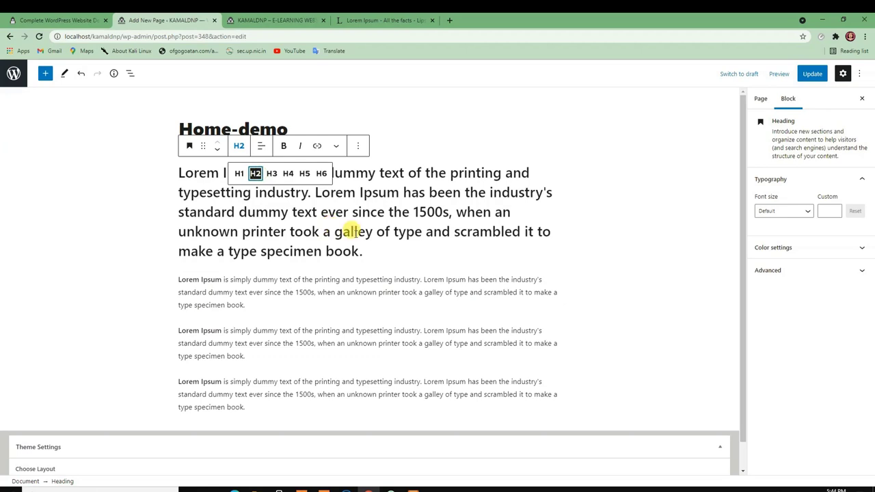
{"action": "left_click", "coordinate": [424, 231]}
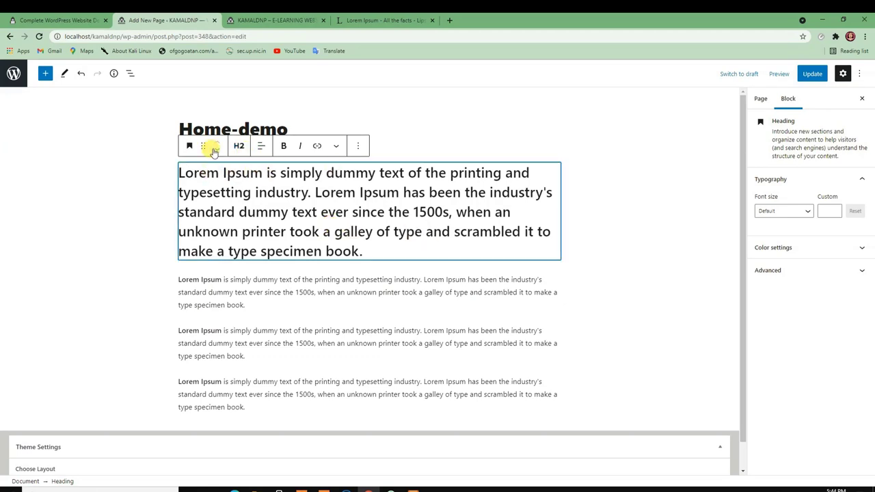
{"action": "left_click", "coordinate": [237, 146]}
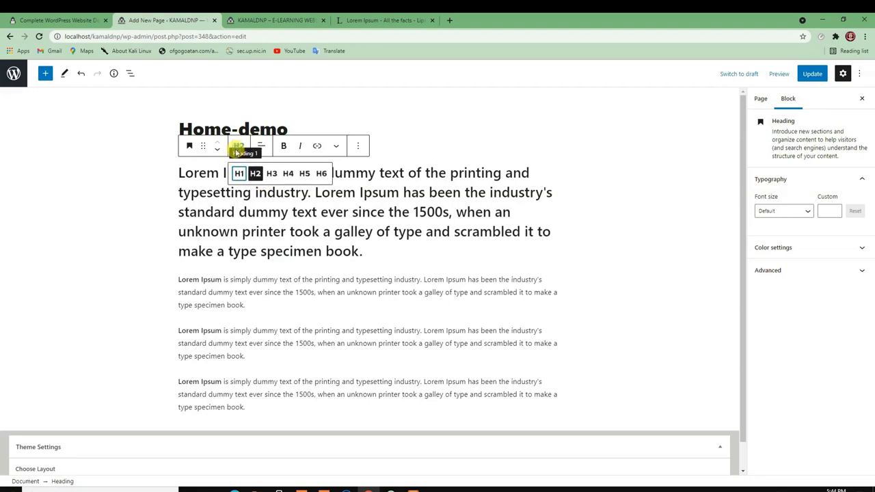
{"action": "left_click", "coordinate": [190, 146]}
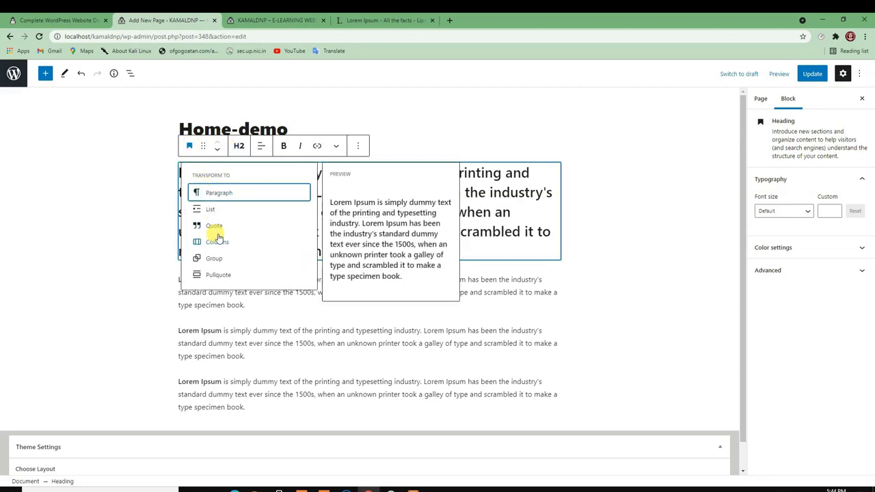
{"action": "left_click", "coordinate": [113, 230]}
- Split the heading directly after its opening words "Lorem Ipsum", moving the rest of the text into a separate heading block
{"action": "left_click_drag", "start_coordinate": [270, 173], "coordinate": [182, 172]}
{"action": "left_click", "coordinate": [269, 173]}
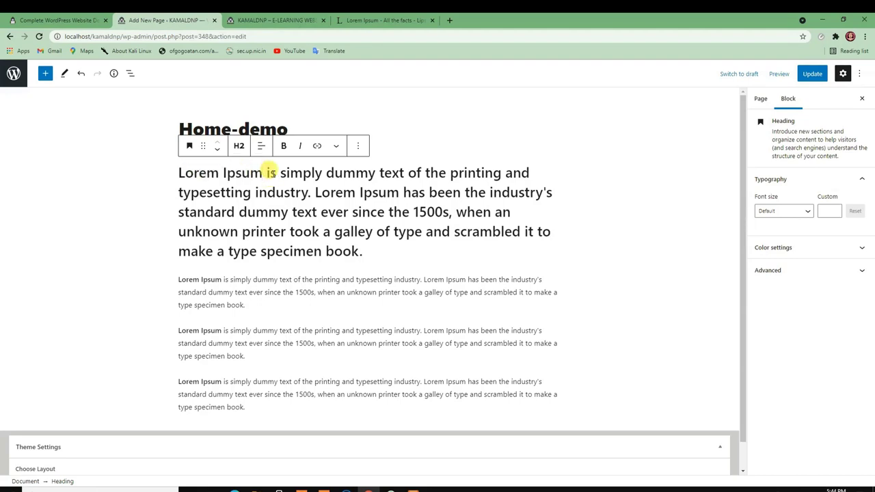
{"action": "key", "text": "Return"}
{"action": "key", "text": "ctrl+z"}
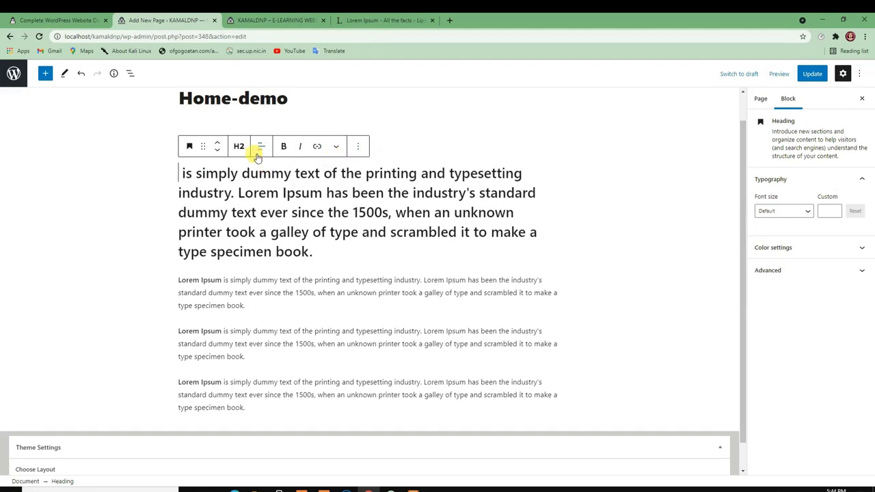
{"action": "key", "text": "ctrl+shift+z"}
- Transform the short "Lorem Ipsum" heading block back into a Paragraph
{"action": "left_click_drag", "start_coordinate": [275, 145], "coordinate": [166, 143]}
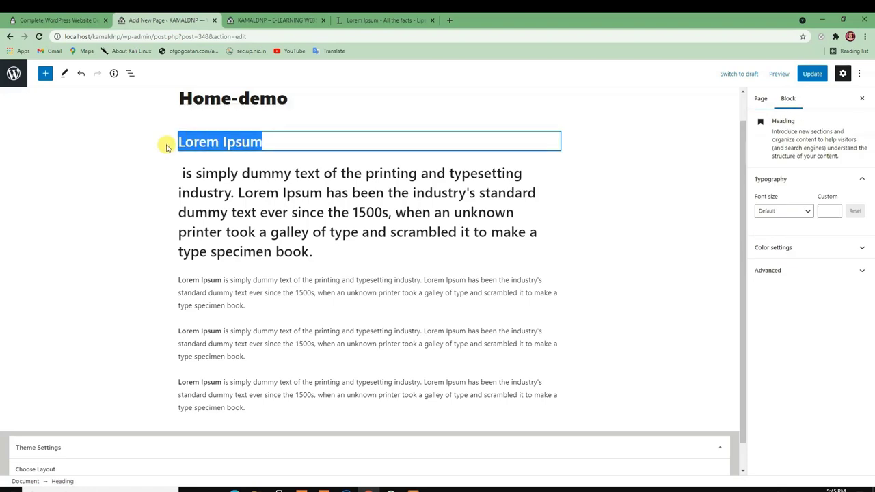
{"action": "left_click", "coordinate": [239, 115]}
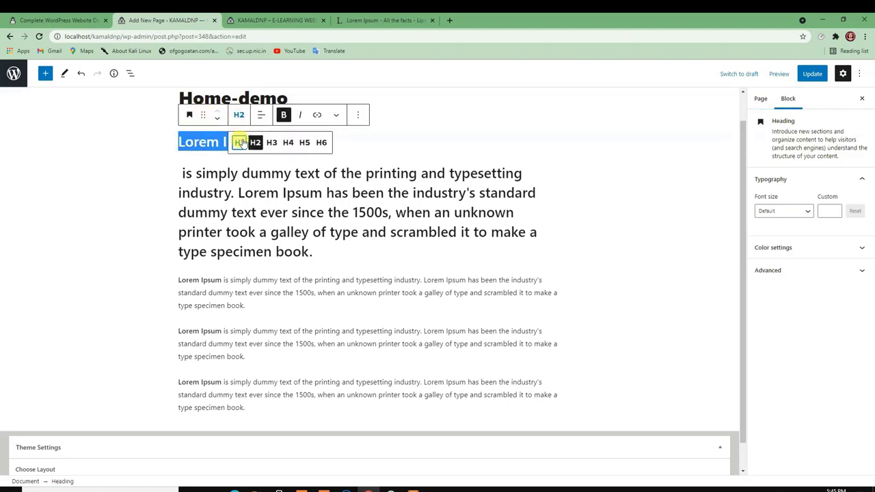
{"action": "left_click", "coordinate": [189, 114]}
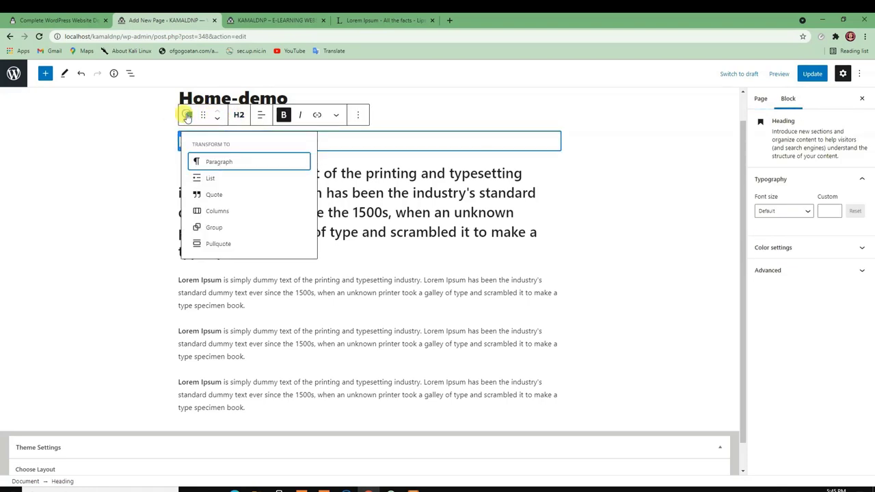
{"action": "left_click", "coordinate": [222, 164]}
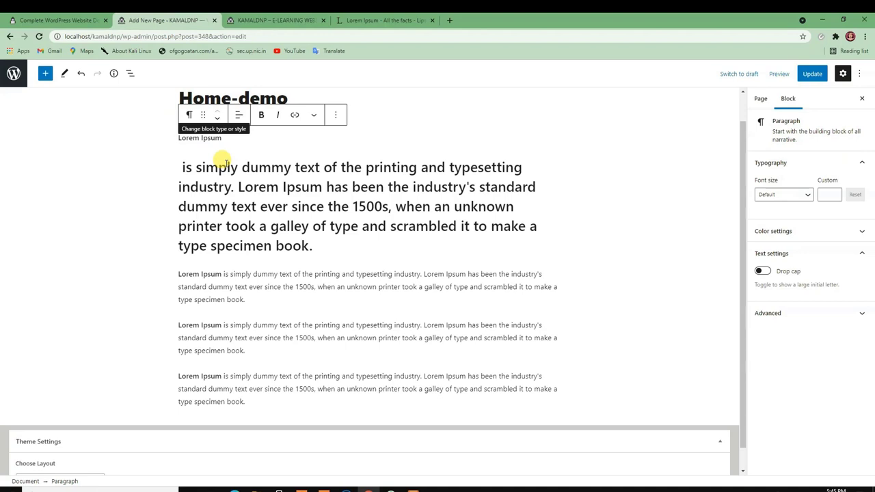
- Undo the short "Lorem Ipsum" block's conversion to Paragraph and transform the long heading block below it into a Paragraph instead
{"action": "key", "text": "ctrl+z"}
{"action": "scroll", "coordinate": [260, 205], "scroll_direction": "up", "scroll_amount": 2}
{"action": "left_click_drag", "start_coordinate": [321, 281], "coordinate": [167, 174]}
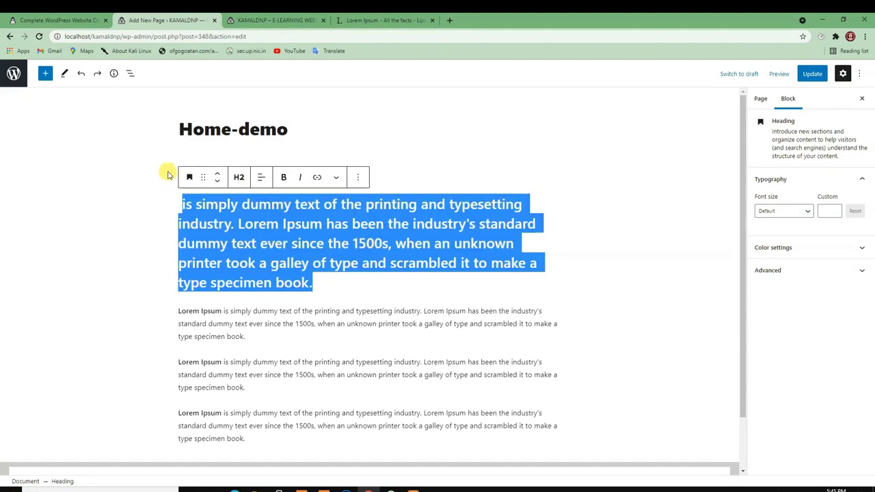
{"action": "left_click", "coordinate": [189, 177]}
{"action": "left_click", "coordinate": [217, 223]}
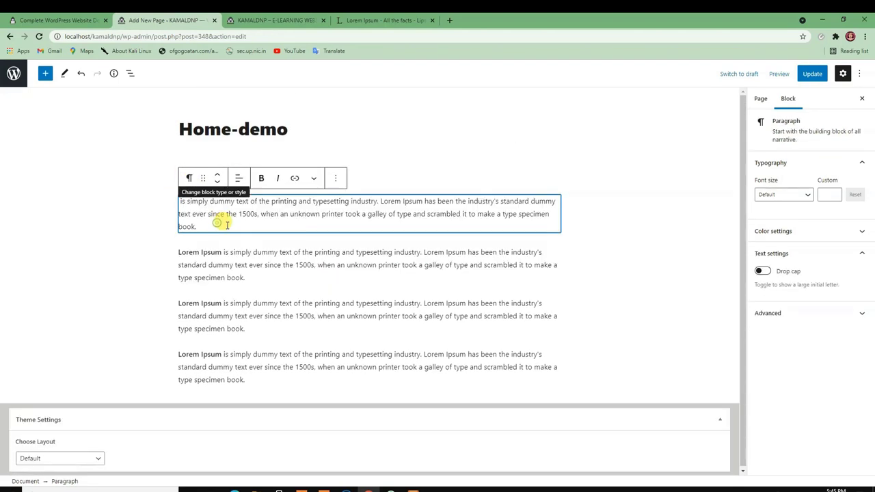
{"action": "left_click", "coordinate": [281, 156]}
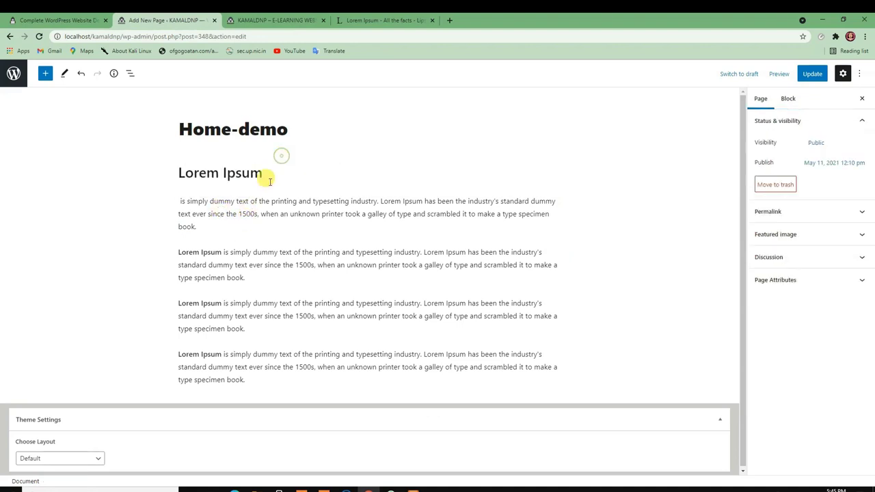
- Make the "Lorem Ipsum" heading text bold and align it to the center
{"action": "left_click", "coordinate": [265, 172]}
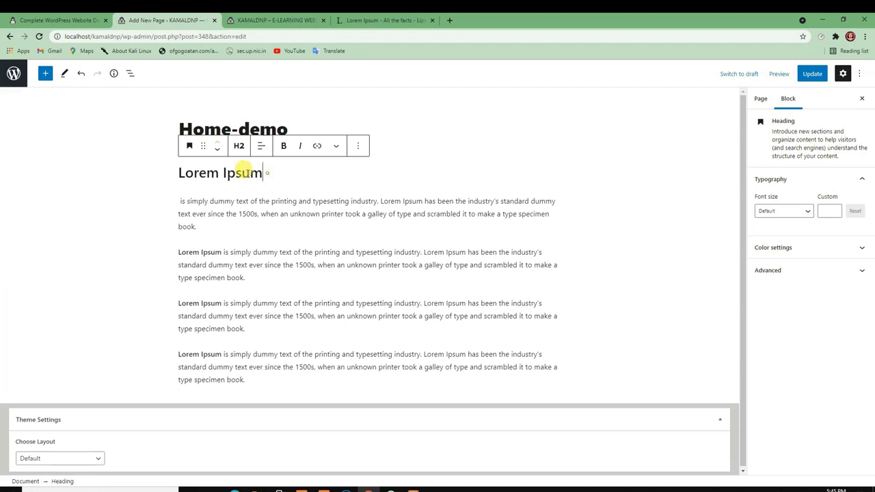
{"action": "left_click_drag", "start_coordinate": [265, 173], "coordinate": [141, 170]}
{"action": "key", "text": "ctrl+b"}
{"action": "left_click", "coordinate": [261, 147]}
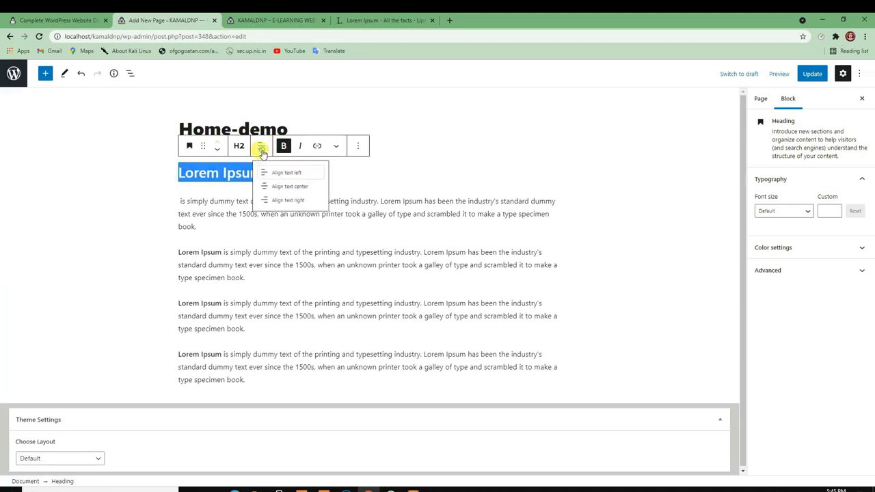
{"action": "left_click", "coordinate": [290, 186]}
{"action": "left_click", "coordinate": [425, 186]}
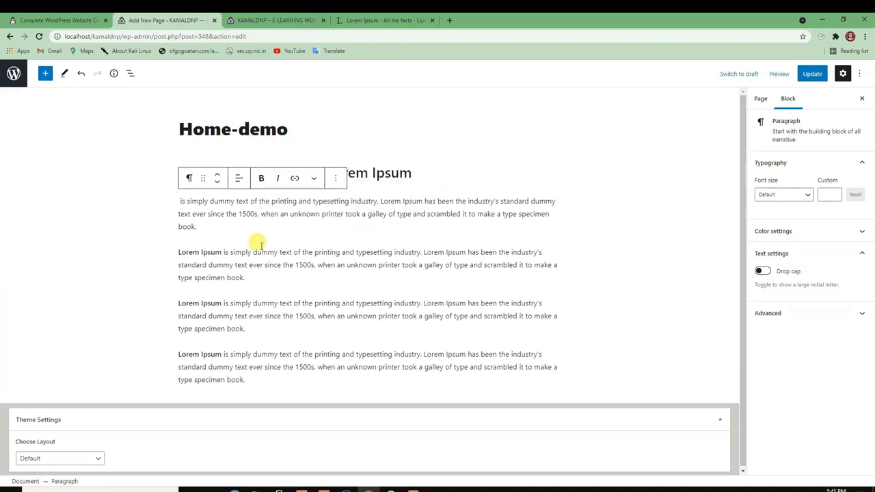
- Update the page and preview it in a new tab, viewing the Lorem Ipsum content at its end
{"action": "left_click", "coordinate": [812, 73]}
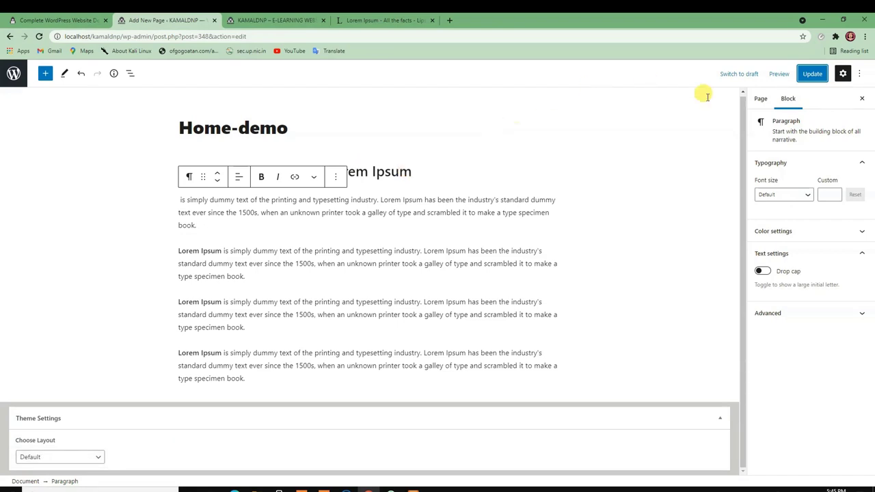
{"action": "right_click", "coordinate": [779, 75]}
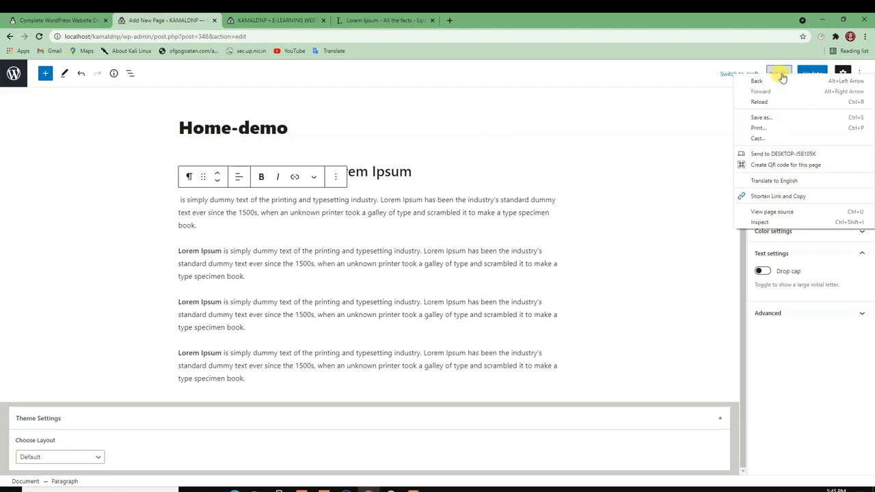
{"action": "left_click", "coordinate": [779, 74]}
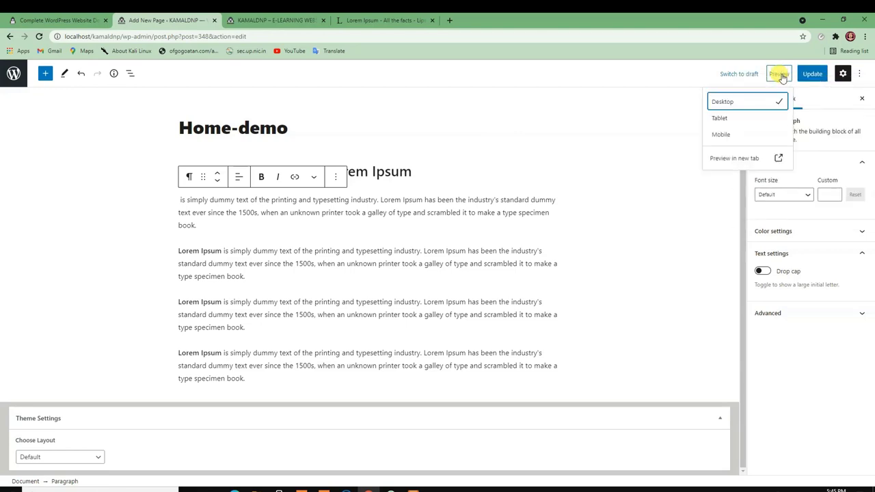
{"action": "left_click", "coordinate": [729, 158]}
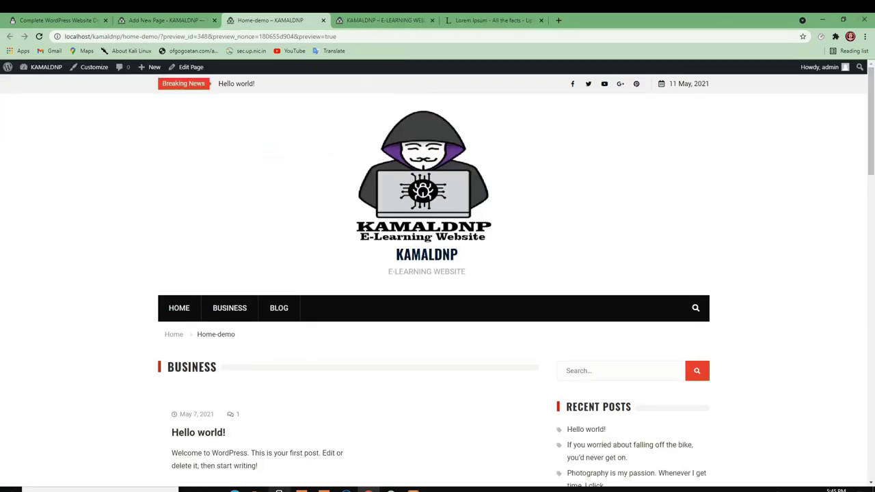
{"action": "left_click", "coordinate": [181, 23]}
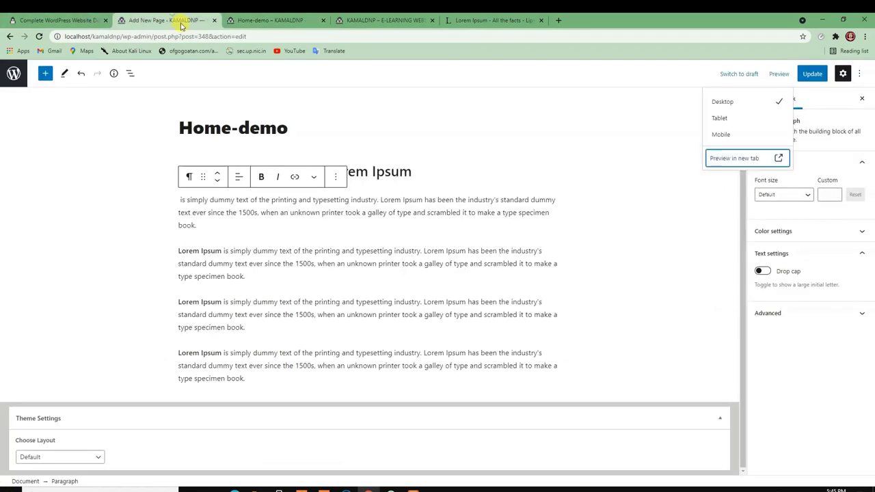
{"action": "left_click", "coordinate": [729, 157]}
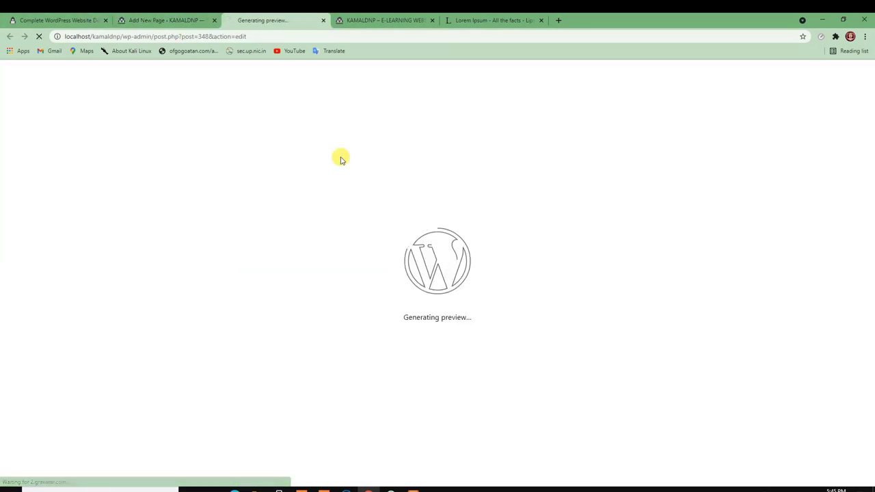
{"action": "scroll", "coordinate": [266, 205], "scroll_direction": "down", "scroll_amount": 1}
{"action": "scroll", "coordinate": [255, 236], "scroll_direction": "down", "scroll_amount": 15}
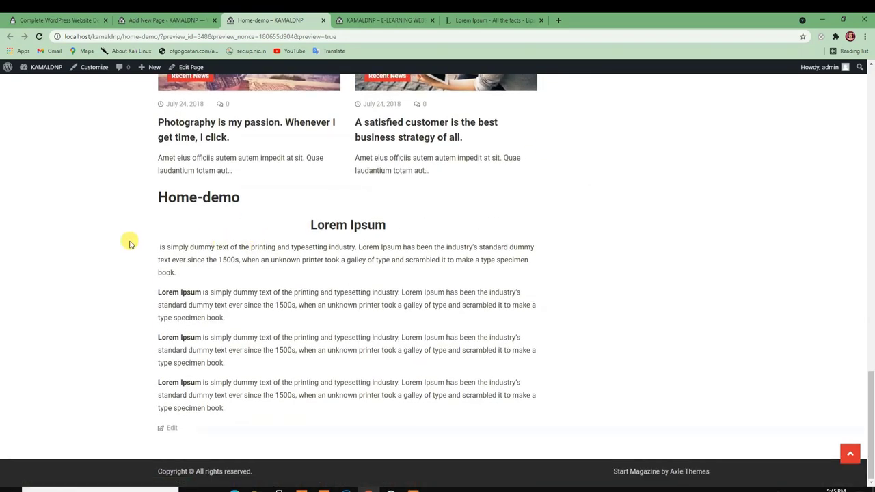
- Return to the page editor, show the page's permalink settings and open its home-demo link in a new tab
{"action": "left_click", "coordinate": [137, 21]}
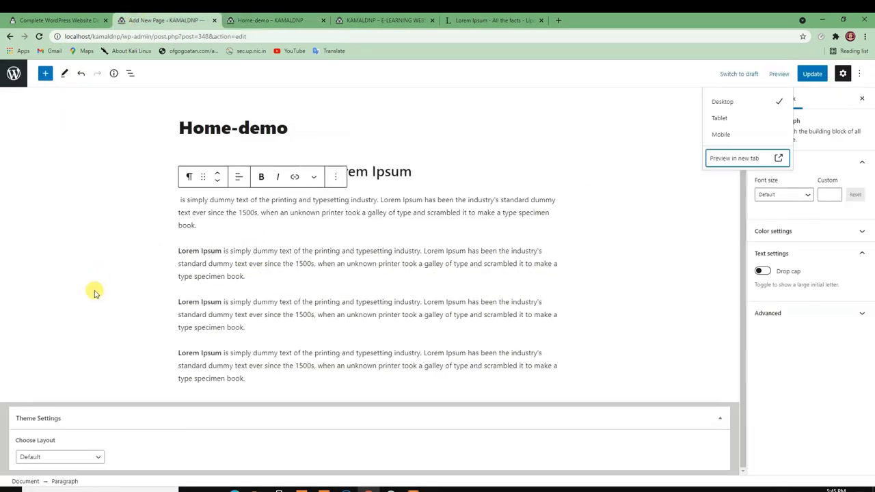
{"action": "left_click", "coordinate": [778, 101]}
{"action": "left_click", "coordinate": [661, 88]}
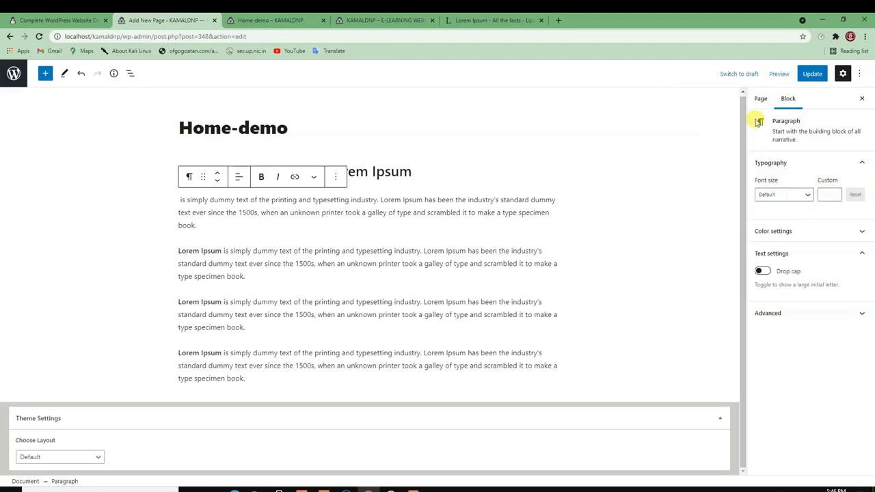
{"action": "left_click", "coordinate": [760, 98]}
{"action": "left_click", "coordinate": [789, 232]}
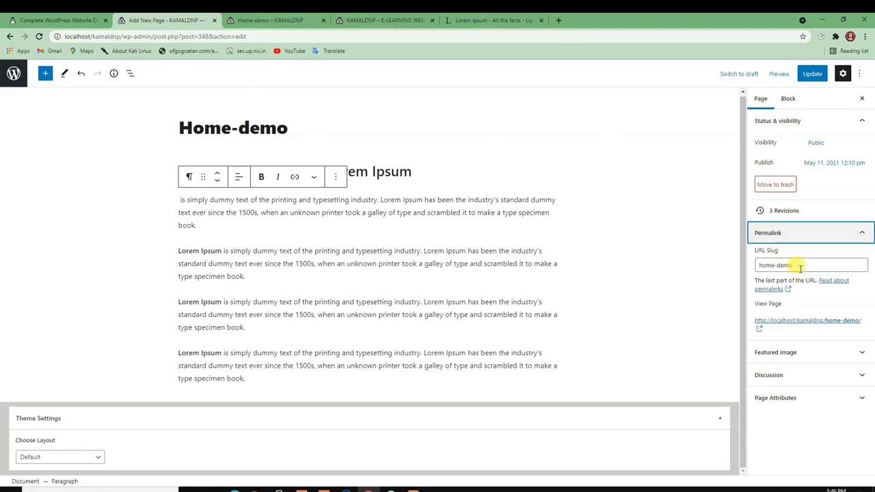
{"action": "left_click", "coordinate": [828, 325]}
{"action": "right_click", "coordinate": [828, 326]}
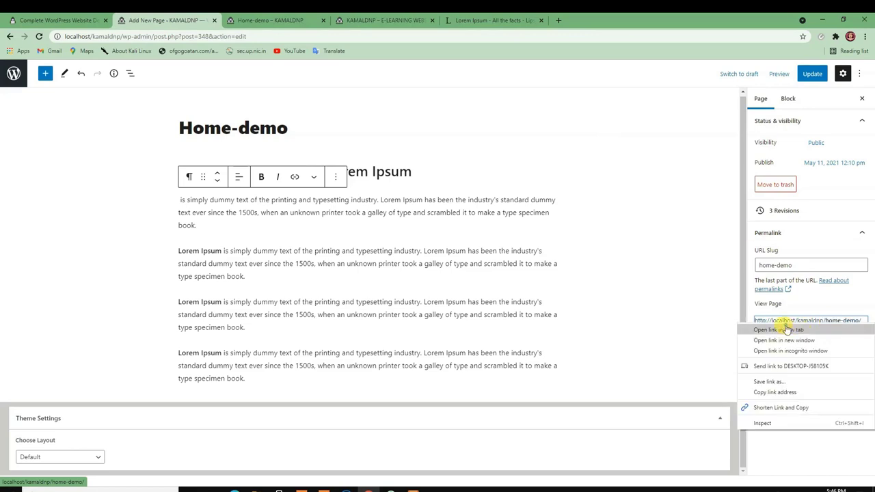
{"action": "left_click", "coordinate": [786, 330]}
{"action": "left_click_drag", "start_coordinate": [274, 20], "coordinate": [294, 17]}
- Examine the published Home-demo page, from the Business, Recent Highlight and The World sections to the Lorem Ipsum text
{"action": "scroll", "coordinate": [234, 346], "scroll_direction": "down", "scroll_amount": 4}
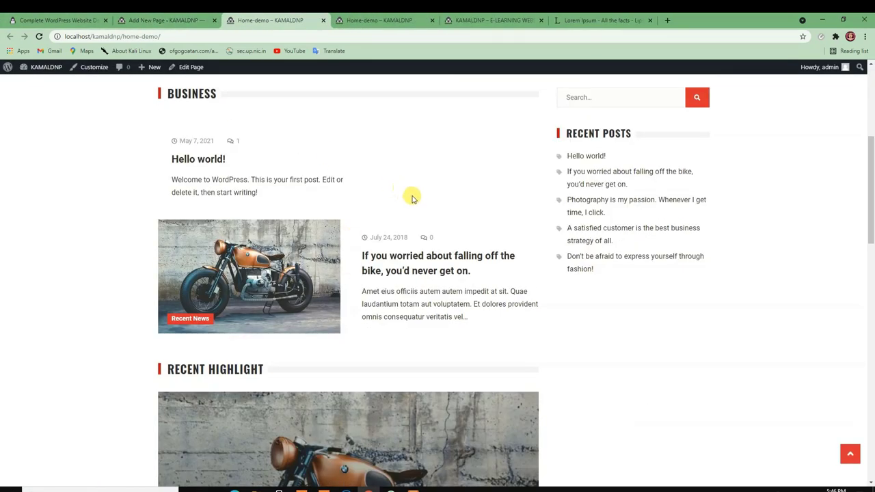
{"action": "scroll", "coordinate": [412, 197], "scroll_direction": "down", "scroll_amount": 3}
{"action": "scroll", "coordinate": [412, 197], "scroll_direction": "up", "scroll_amount": 5}
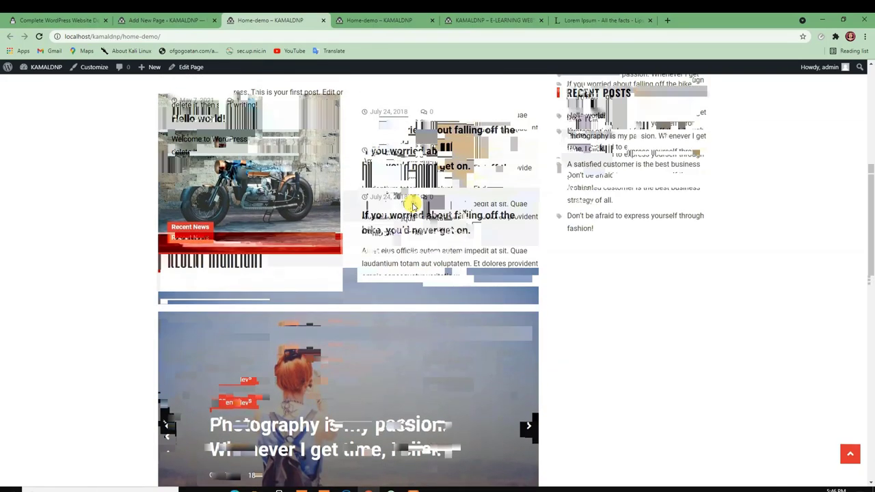
{"action": "scroll", "coordinate": [412, 205], "scroll_direction": "down", "scroll_amount": 3}
{"action": "scroll", "coordinate": [412, 205], "scroll_direction": "down", "scroll_amount": 2}
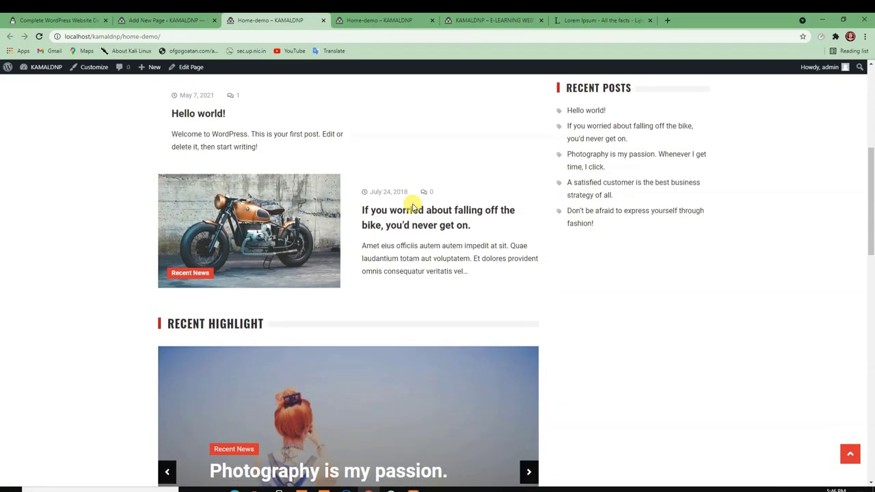
{"action": "scroll", "coordinate": [412, 205], "scroll_direction": "down", "scroll_amount": 4}
{"action": "scroll", "coordinate": [373, 205], "scroll_direction": "down", "scroll_amount": 5}
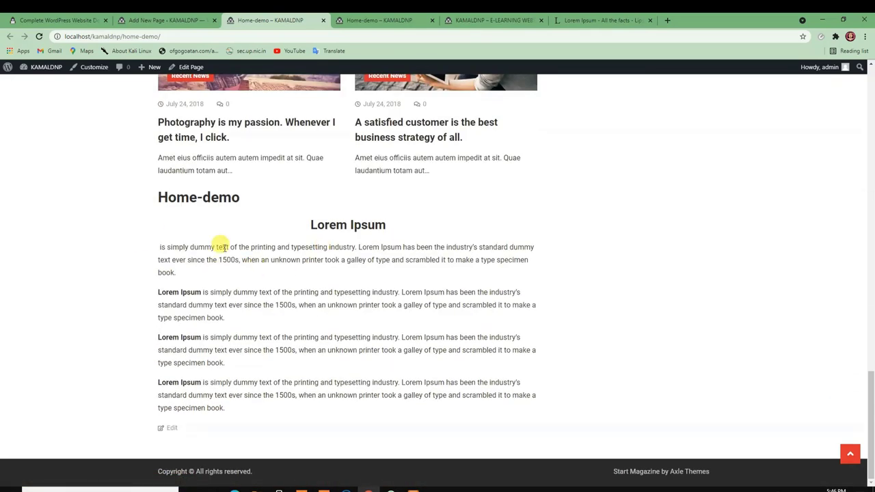
{"action": "scroll", "coordinate": [202, 203], "scroll_direction": "up", "scroll_amount": 6}
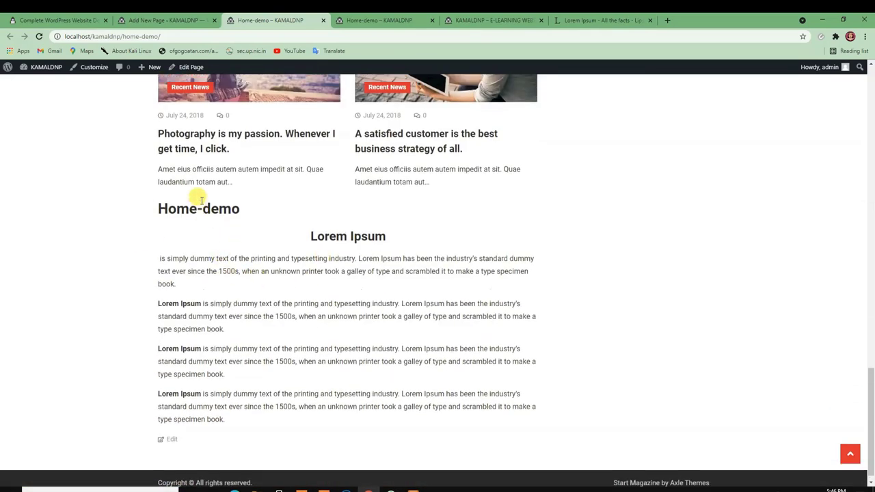
{"action": "scroll", "coordinate": [201, 203], "scroll_direction": "up", "scroll_amount": 2}
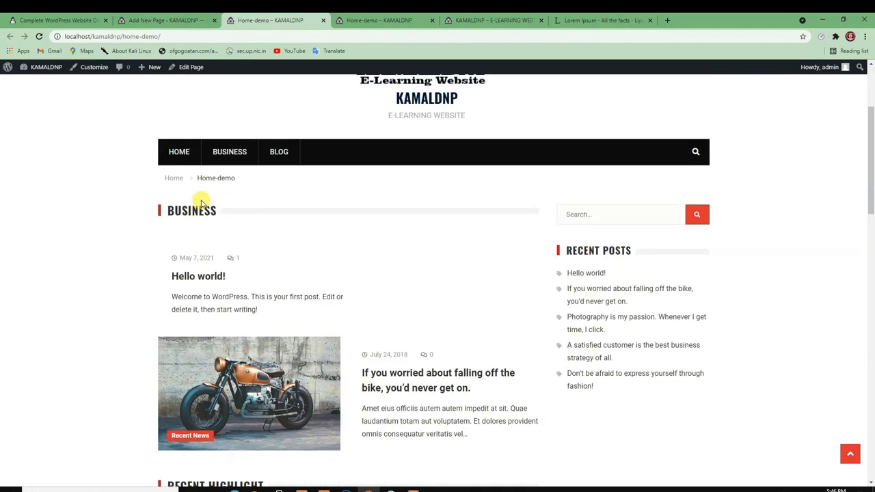
{"action": "scroll", "coordinate": [205, 198], "scroll_direction": "down", "scroll_amount": 2}
{"action": "scroll", "coordinate": [203, 201], "scroll_direction": "down", "scroll_amount": 1}
{"action": "scroll", "coordinate": [203, 207], "scroll_direction": "down", "scroll_amount": 3}
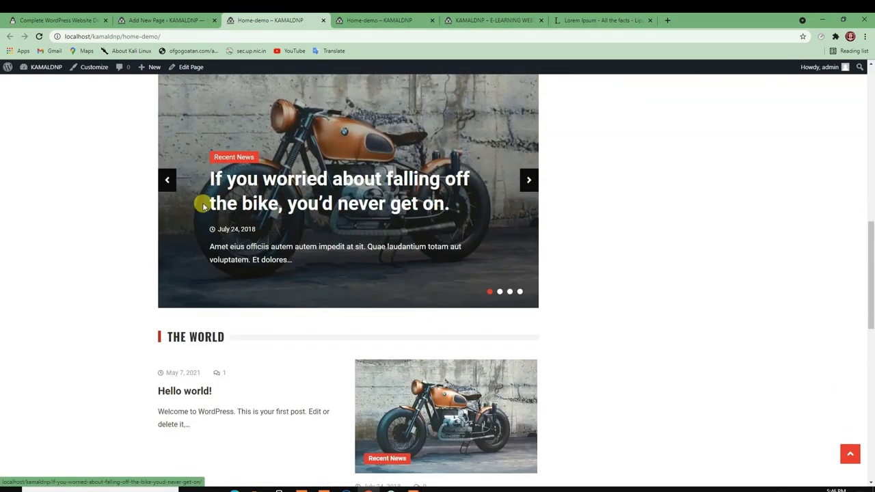
{"action": "scroll", "coordinate": [203, 207], "scroll_direction": "up", "scroll_amount": 2}
{"action": "scroll", "coordinate": [203, 207], "scroll_direction": "down", "scroll_amount": 3}
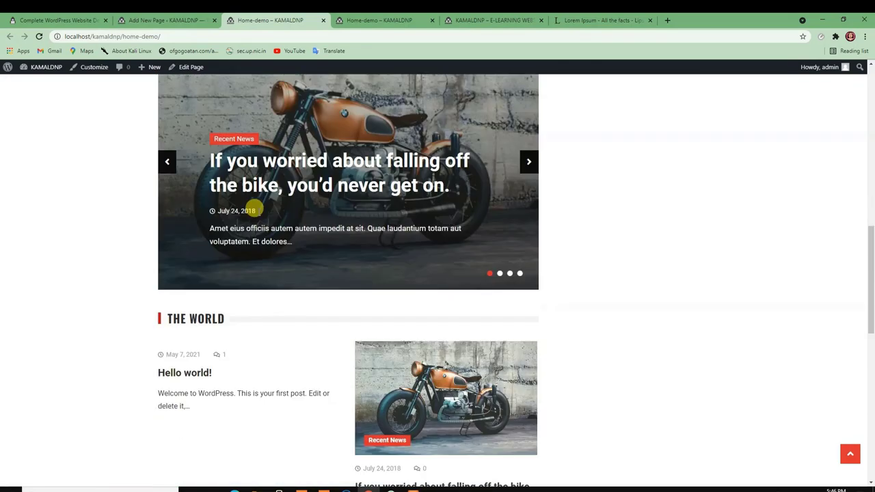
{"action": "scroll", "coordinate": [396, 230], "scroll_direction": "up", "scroll_amount": 2}
{"action": "scroll", "coordinate": [402, 233], "scroll_direction": "up", "scroll_amount": 5}
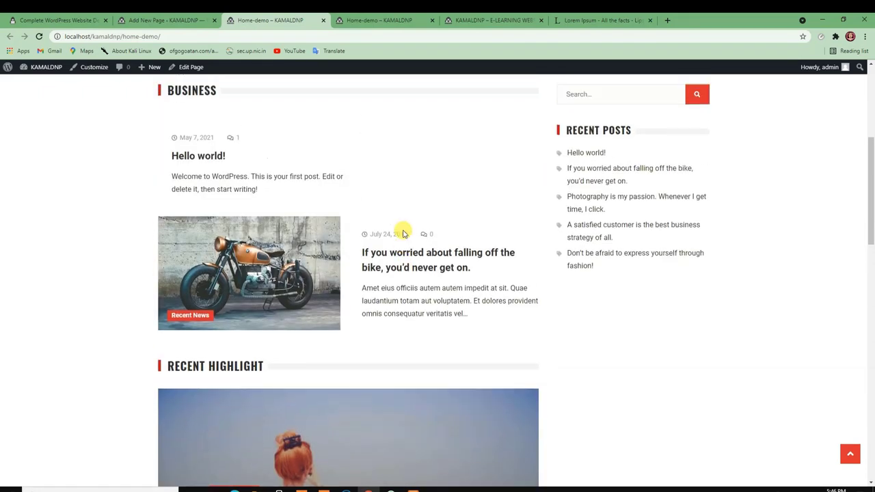
{"action": "scroll", "coordinate": [212, 282], "scroll_direction": "down", "scroll_amount": 3}
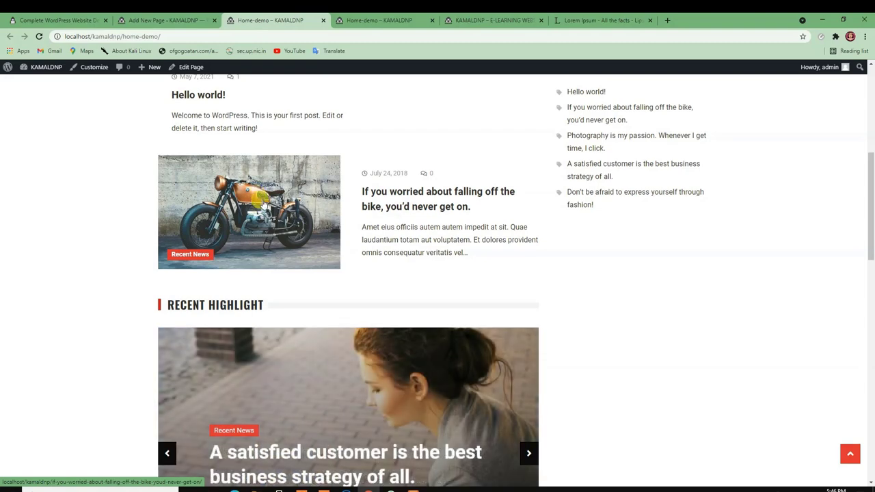
{"action": "scroll", "coordinate": [283, 231], "scroll_direction": "down", "scroll_amount": 5}
{"action": "scroll", "coordinate": [269, 342], "scroll_direction": "down", "scroll_amount": 5}
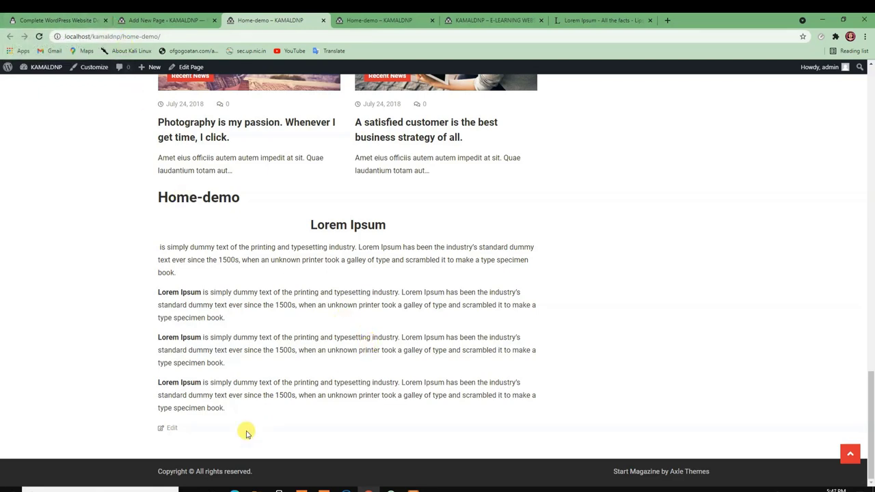
- Compare the live page's address with the editor's permalink, then set the URL slug to home-demo-1 and update the page
{"action": "left_click", "coordinate": [153, 16]}
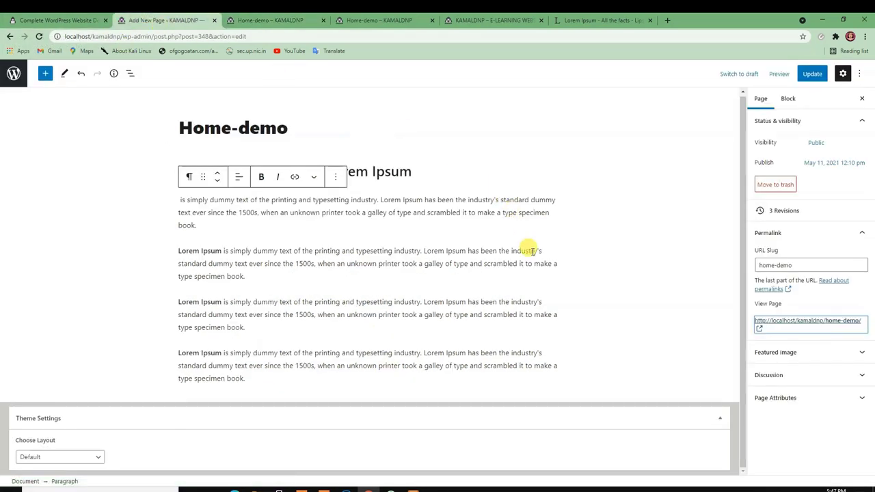
{"action": "left_click", "coordinate": [270, 20]}
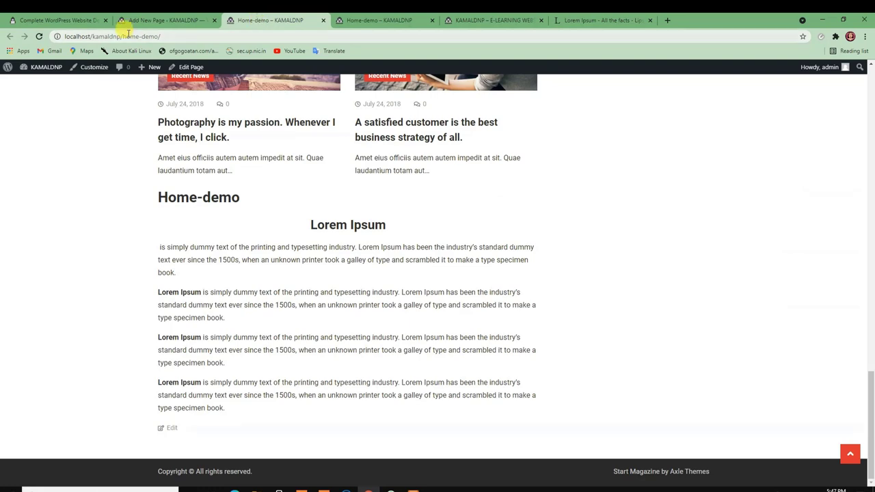
{"action": "left_click_drag", "start_coordinate": [161, 37], "coordinate": [126, 37]}
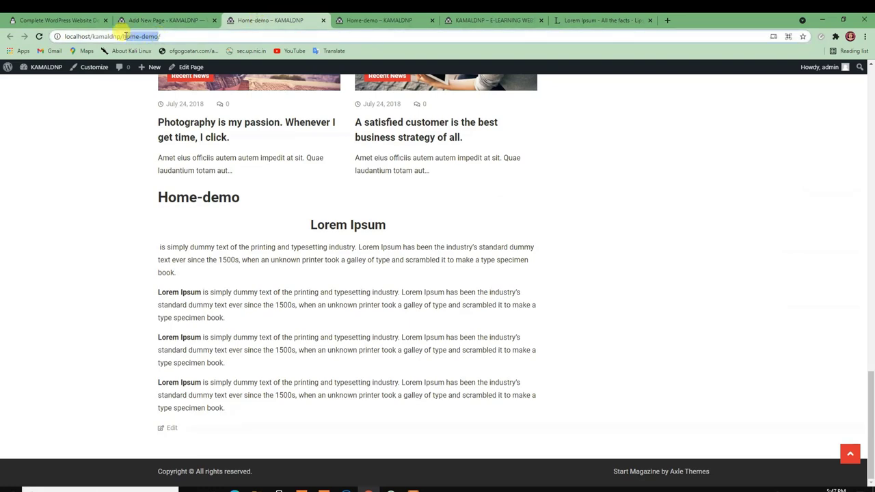
{"action": "left_click", "coordinate": [159, 20]}
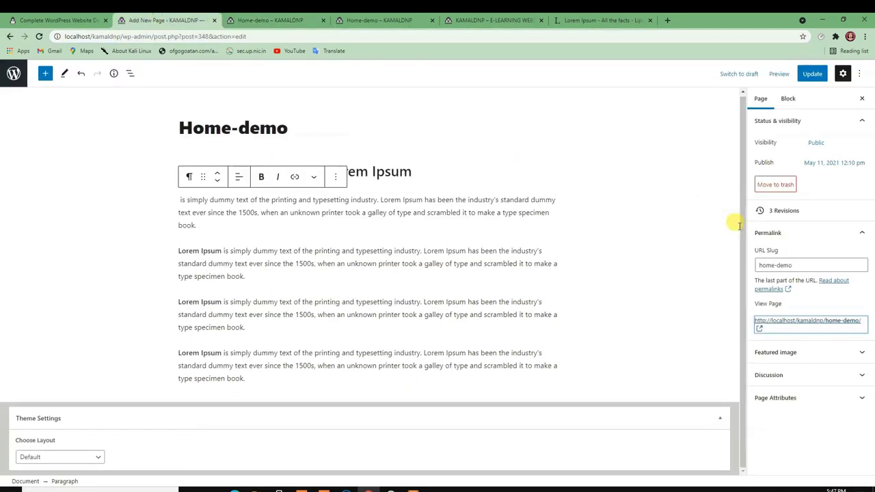
{"action": "left_click", "coordinate": [803, 266]}
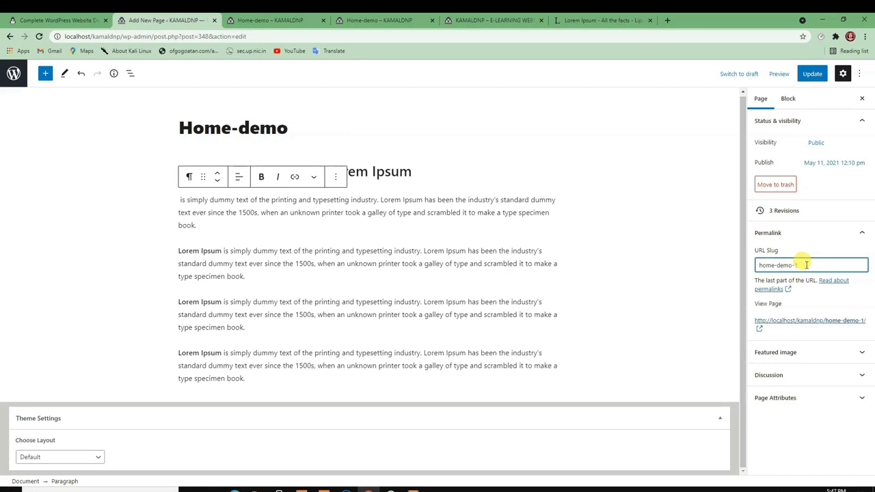
{"action": "left_click", "coordinate": [807, 300]}
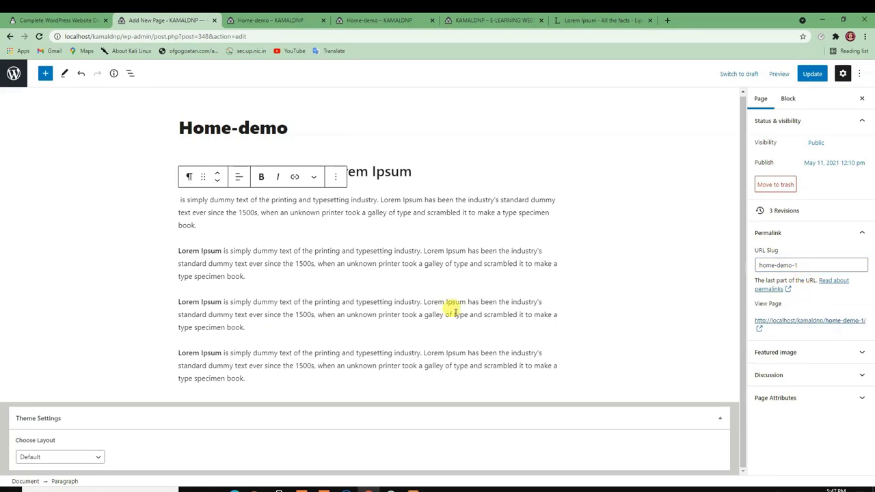
{"action": "left_click", "coordinate": [811, 73]}
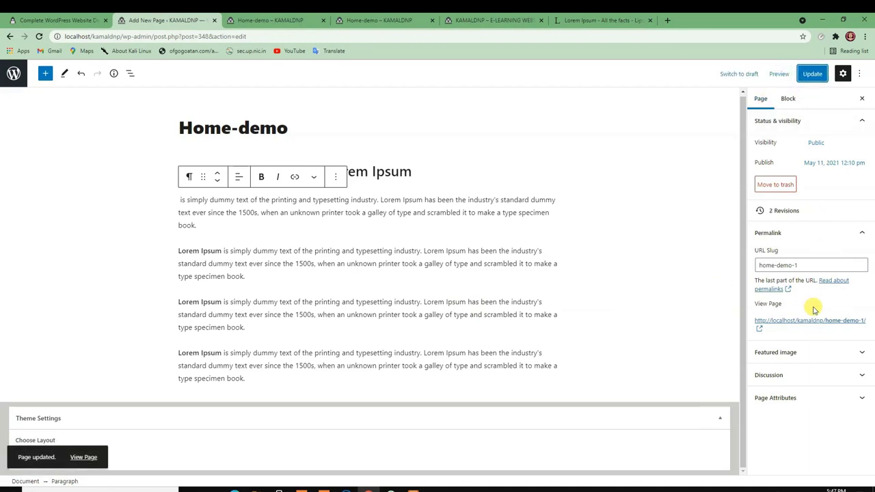
- Reload the live page at its home-demo-1 address and look through it down to the Lorem Ipsum text
{"action": "left_click", "coordinate": [854, 320]}
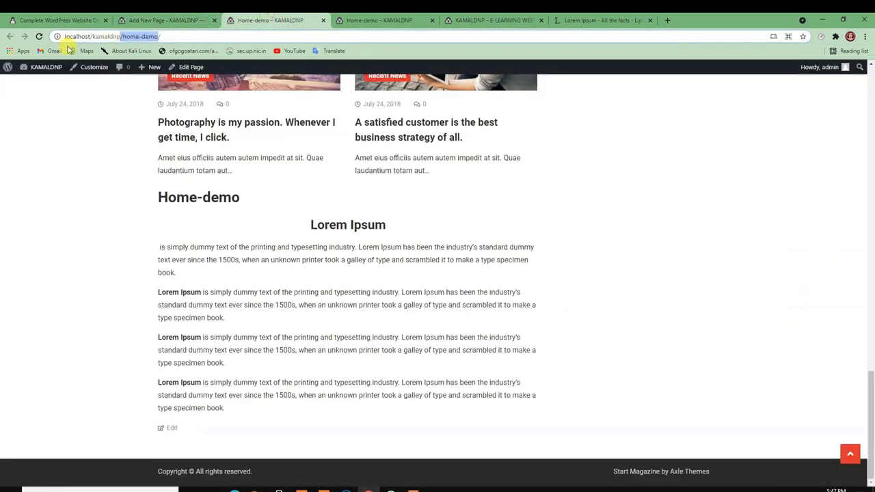
{"action": "left_click", "coordinate": [41, 35]}
{"action": "scroll", "coordinate": [113, 248], "scroll_direction": "down", "scroll_amount": 10}
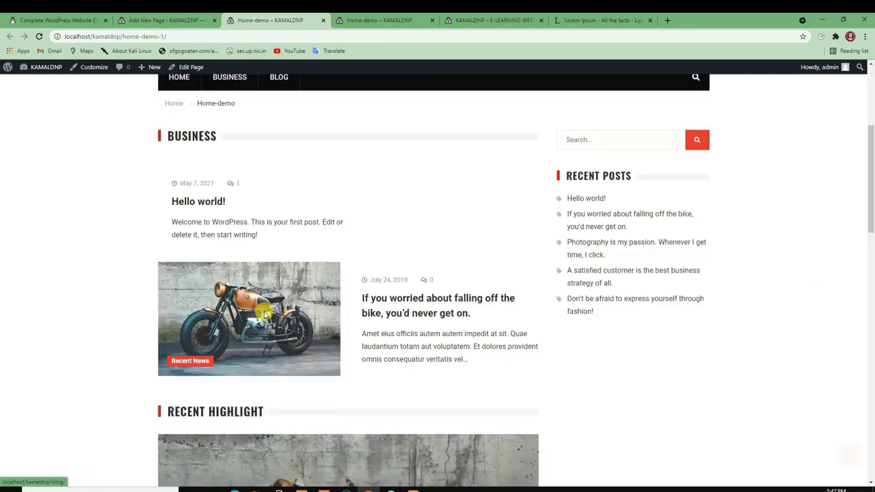
{"action": "scroll", "coordinate": [265, 301], "scroll_direction": "down", "scroll_amount": 10}
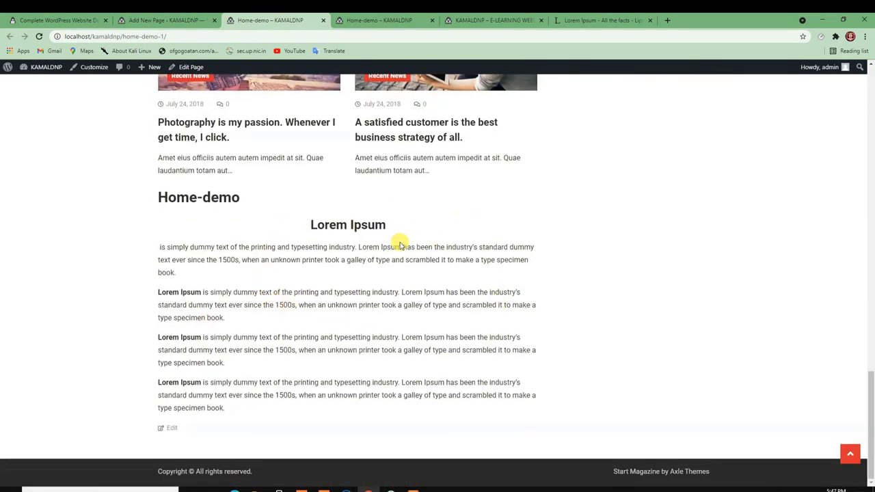
- Load the old address localhost/kamaldnp/home-demo and look through the resulting page down to the footer
{"action": "left_click", "coordinate": [158, 37]}
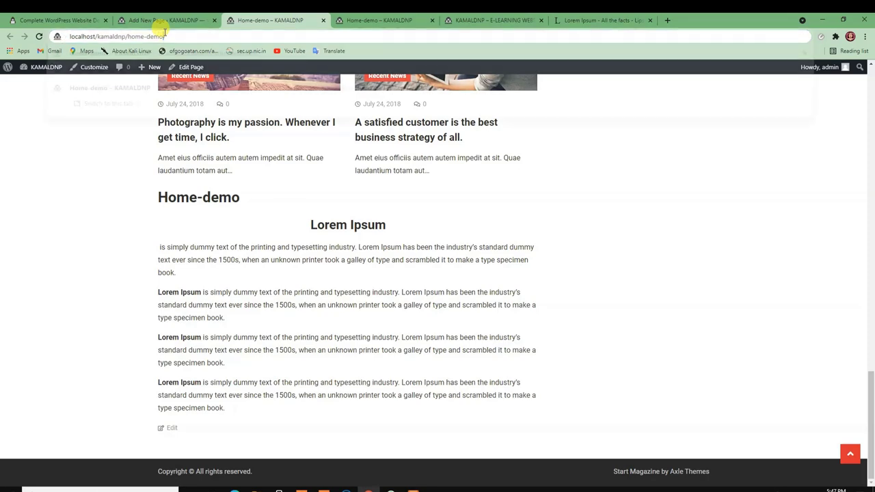
{"action": "key", "text": "Return"}
{"action": "scroll", "coordinate": [233, 209], "scroll_direction": "down", "scroll_amount": 3}
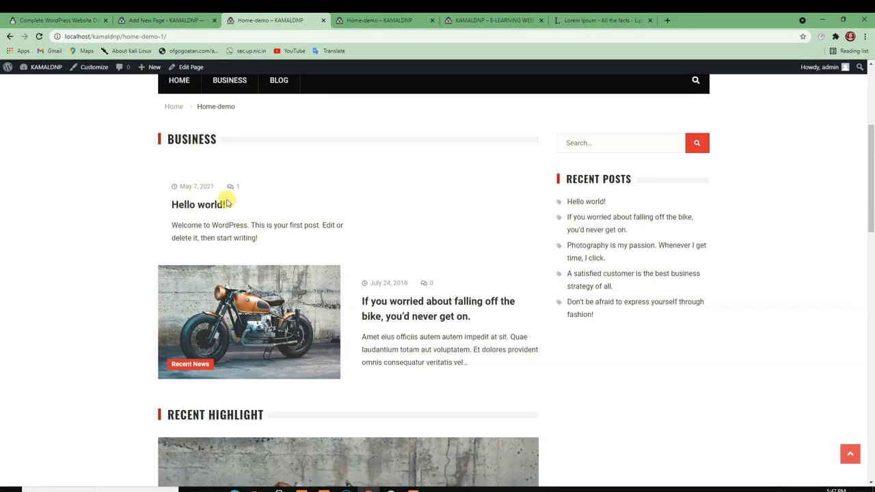
{"action": "scroll", "coordinate": [381, 322], "scroll_direction": "down", "scroll_amount": 14}
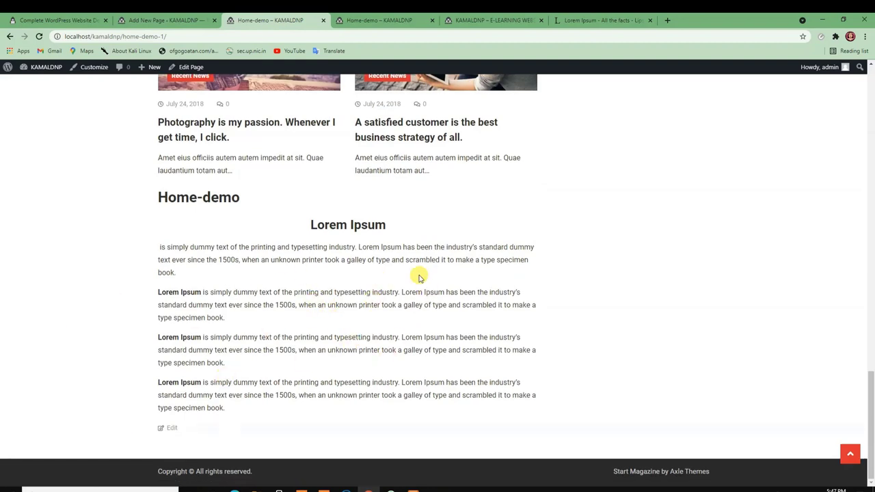
- Return to the page editor and clear the custom URL slug to restore the default home-demo
{"action": "left_click", "coordinate": [205, 19]}
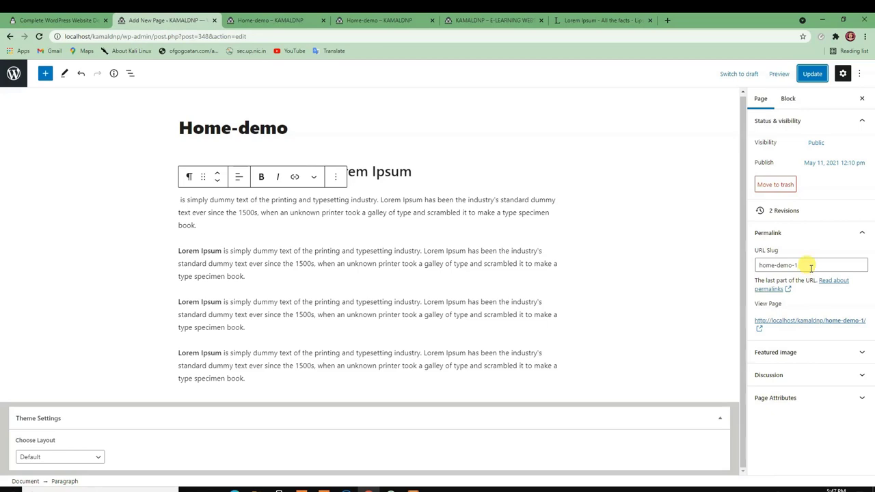
{"action": "left_click_drag", "start_coordinate": [811, 267], "coordinate": [756, 265]}
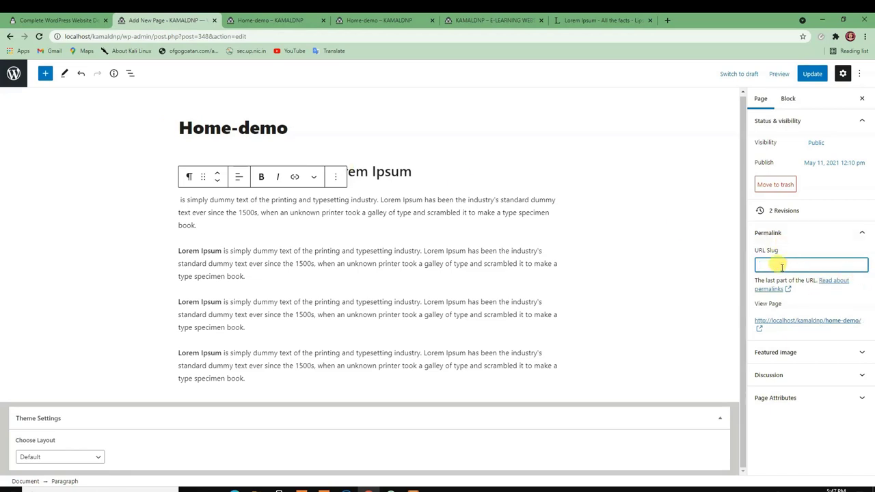
{"action": "left_click", "coordinate": [816, 298]}
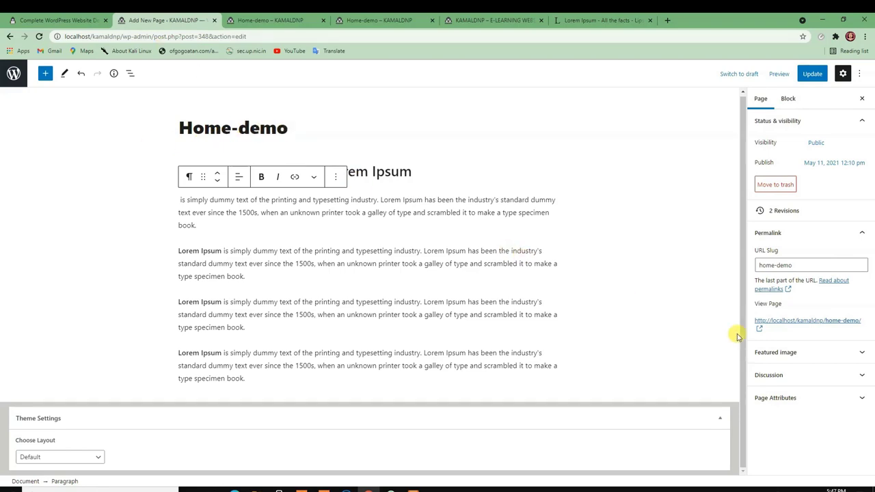
- Set the media library photo of the woman holding a tablet as the page's featured image and update the page
{"action": "left_click", "coordinate": [807, 354]}
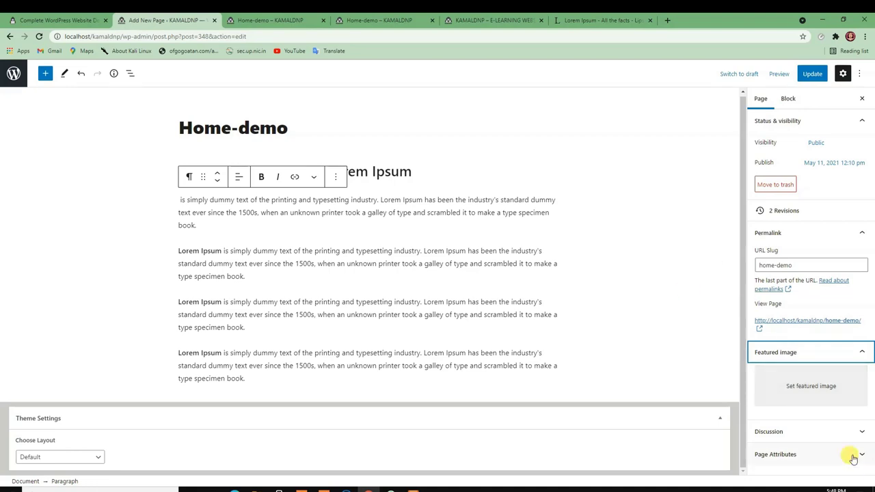
{"action": "left_click", "coordinate": [796, 402]}
{"action": "left_click", "coordinate": [630, 199]}
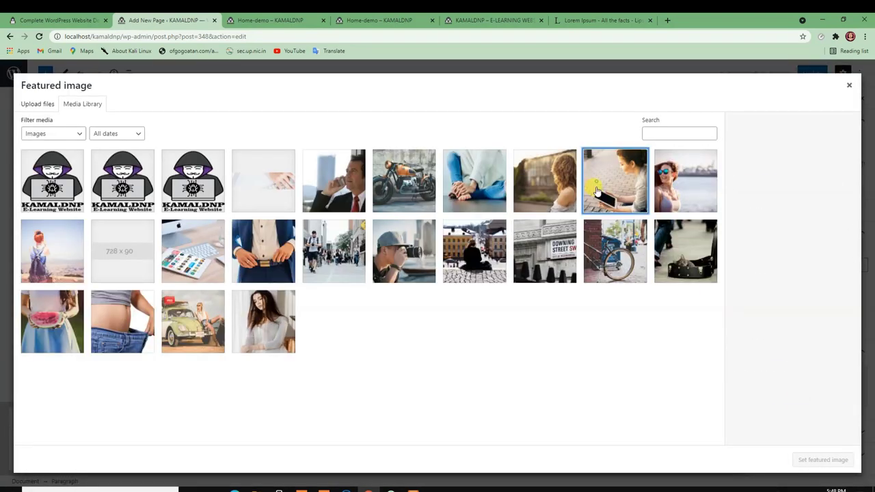
{"action": "left_click", "coordinate": [823, 459]}
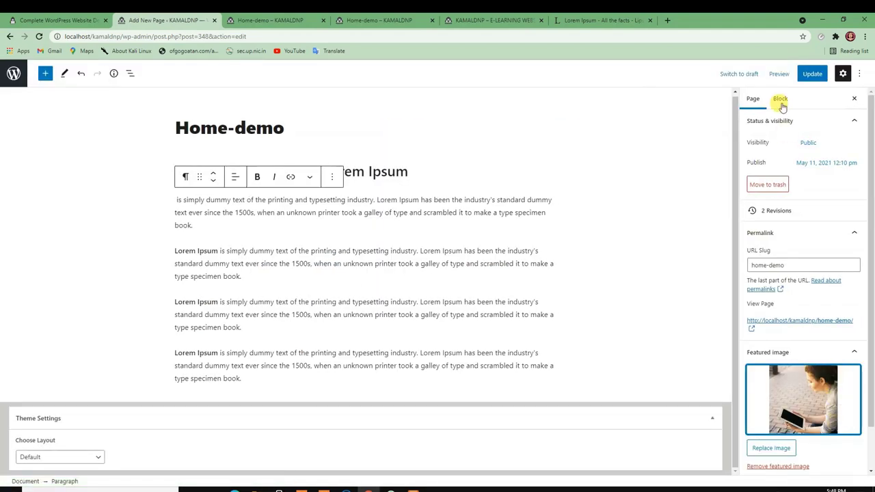
{"action": "left_click", "coordinate": [812, 73]}
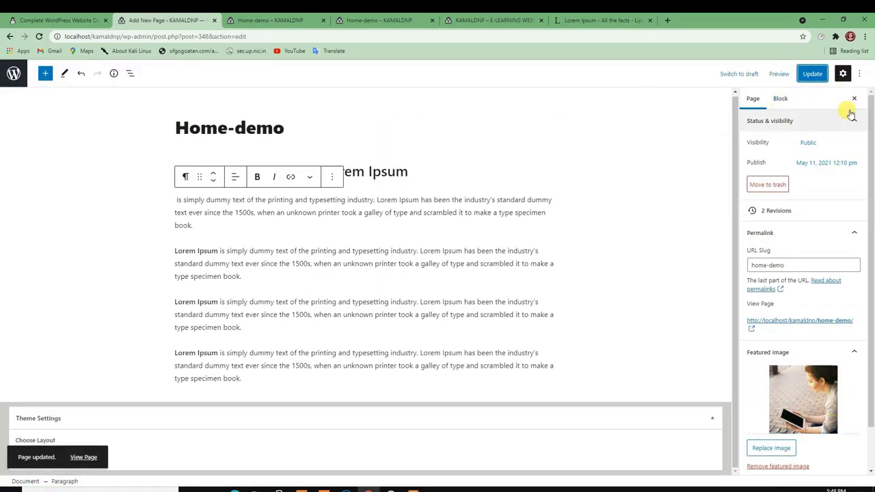
- Reload the home-demo-1 live page to look for the featured image
{"action": "left_click", "coordinate": [291, 20]}
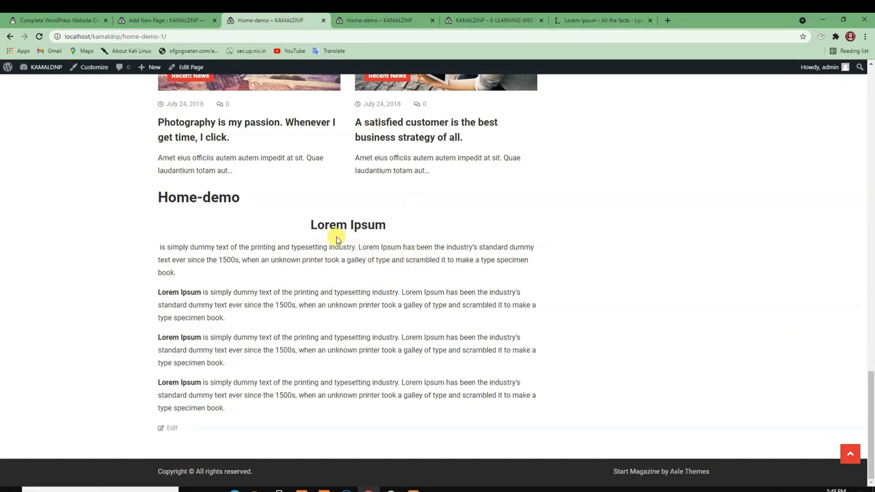
{"action": "left_click", "coordinate": [39, 37]}
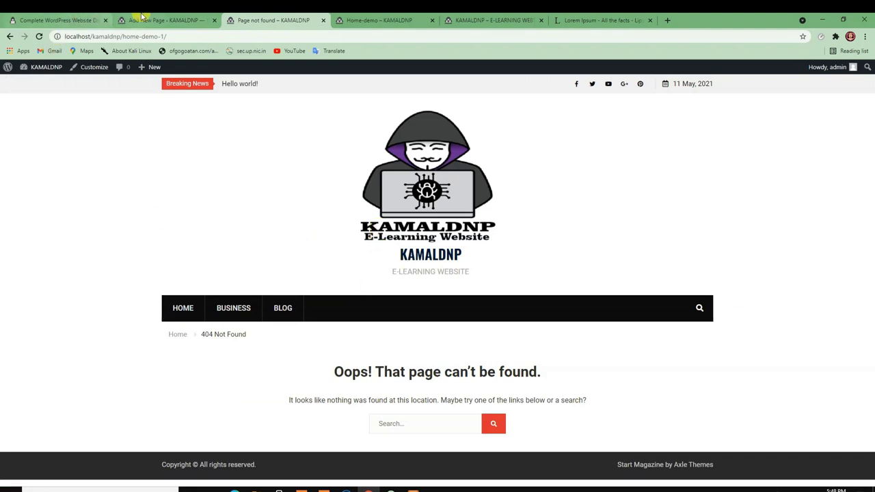
{"action": "left_click", "coordinate": [38, 36]}
- Compare the editor's permalink and featured image settings with the page loaded at the home-demo-1 address
{"action": "left_click", "coordinate": [137, 19]}
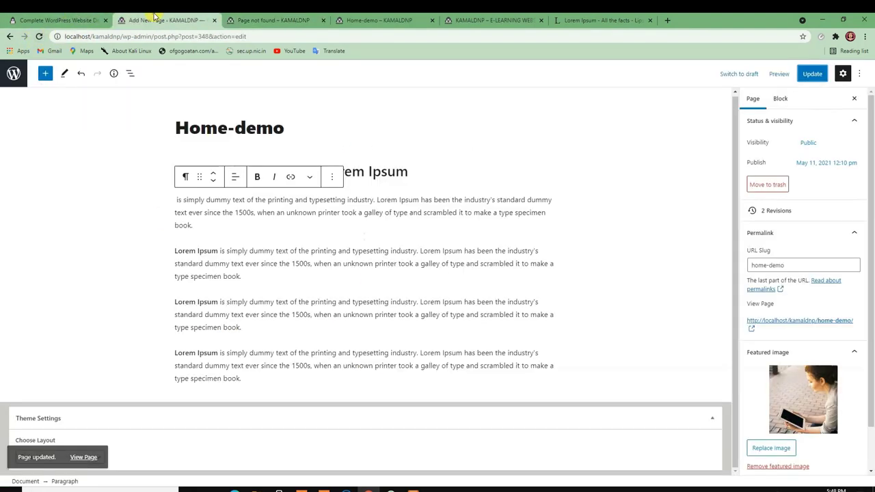
{"action": "scroll", "coordinate": [786, 410], "scroll_direction": "down", "scroll_amount": 3}
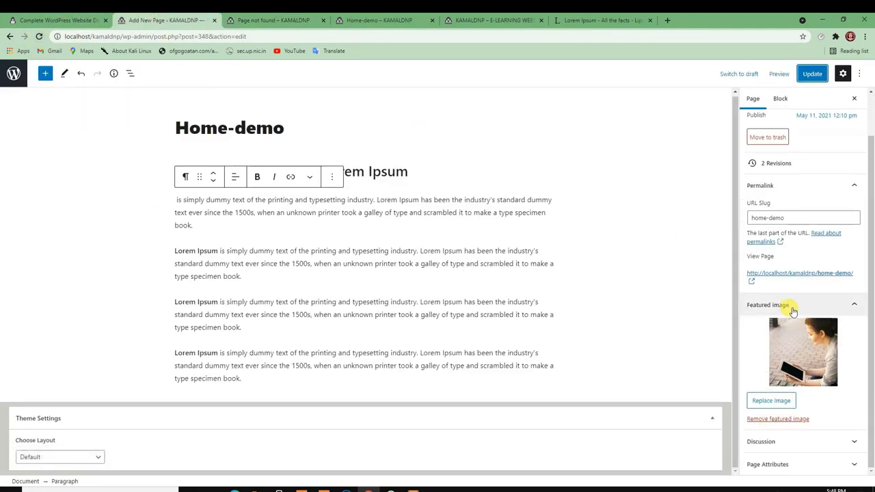
{"action": "scroll", "coordinate": [797, 351], "scroll_direction": "up", "scroll_amount": 1}
{"action": "left_click", "coordinate": [277, 20]}
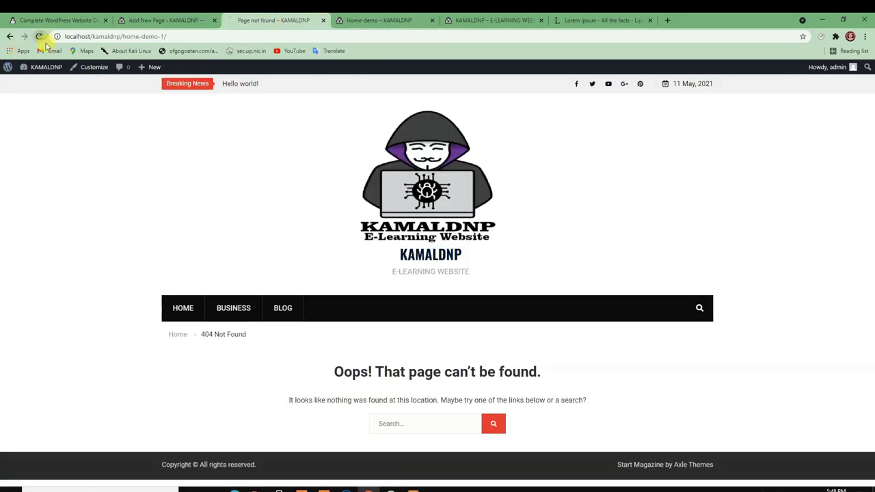
{"action": "left_click", "coordinate": [130, 19]}
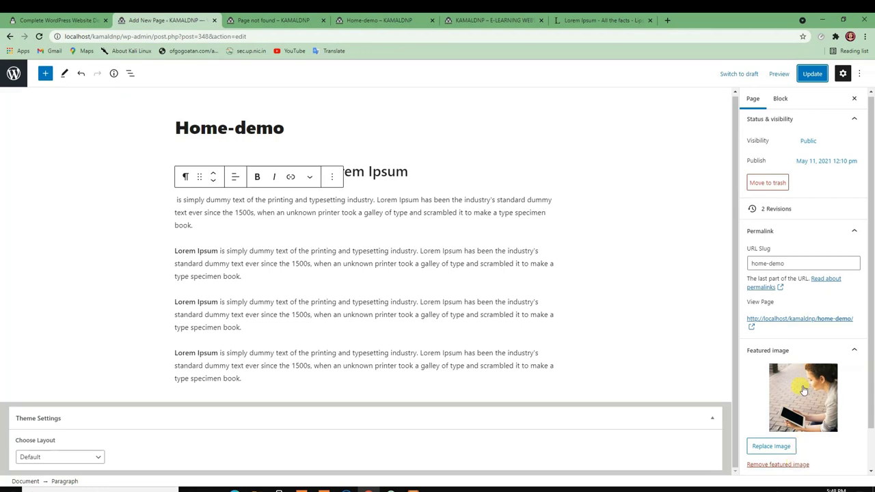
{"action": "scroll", "coordinate": [803, 389], "scroll_direction": "down", "scroll_amount": 1}
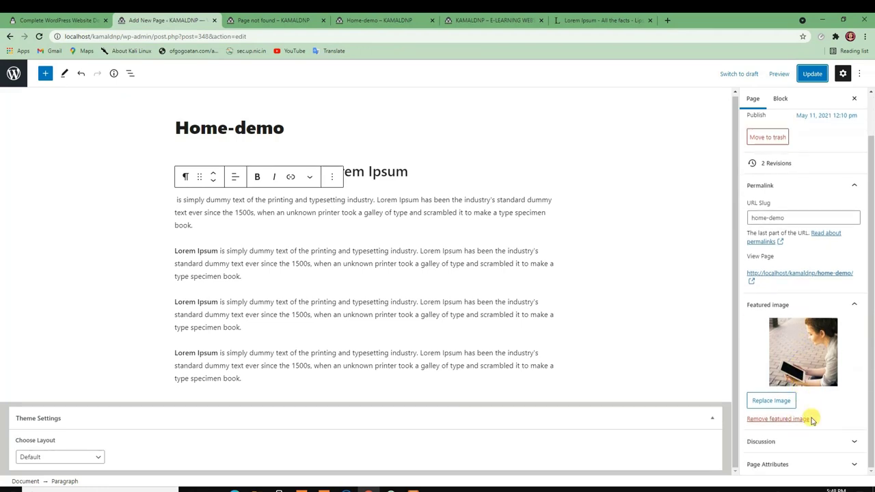
{"action": "left_click", "coordinate": [265, 20]}
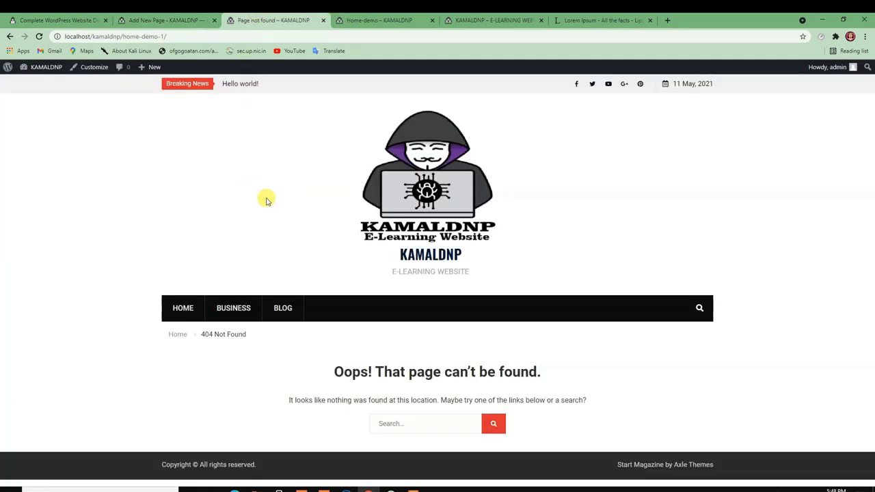
{"action": "left_click", "coordinate": [158, 16]}
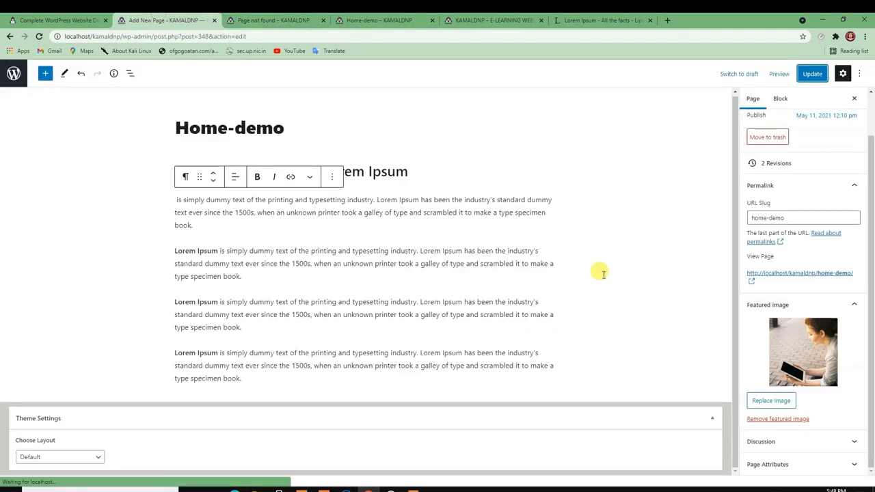
- Remove the page's featured image, check the home-demo-1 tab and return to the editor
{"action": "left_click", "coordinate": [790, 419]}
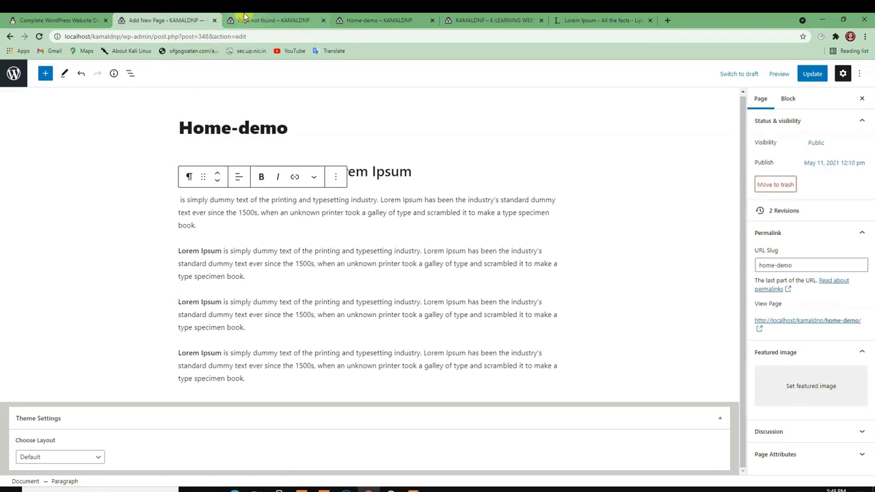
{"action": "left_click", "coordinate": [270, 20]}
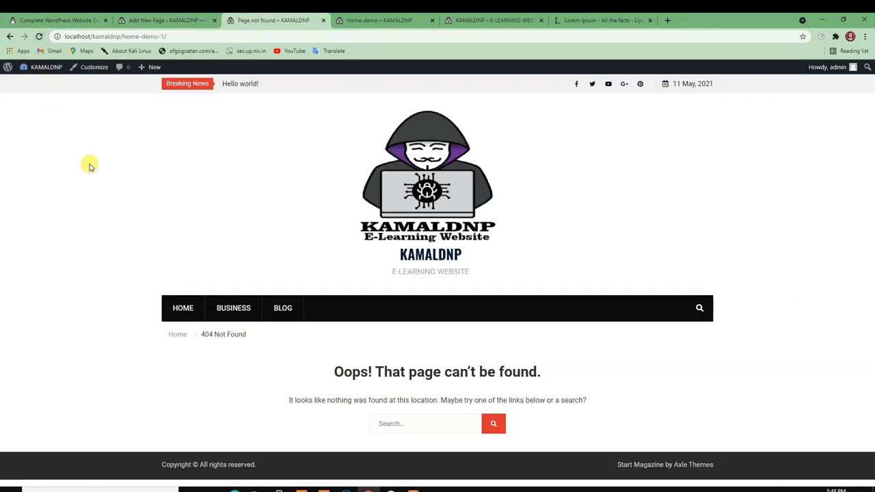
{"action": "left_click", "coordinate": [161, 20]}
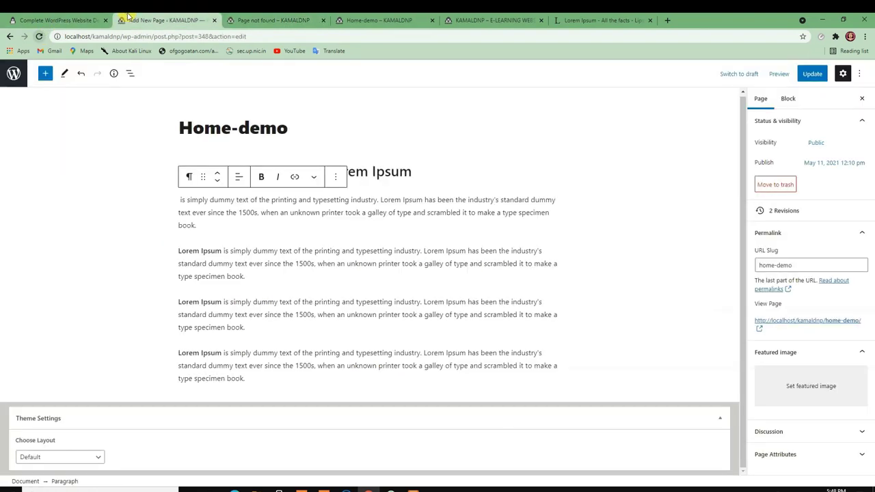
- Open the home-demo permalink in a new tab, close the outdated home-demo-1 tab and return to the editor
{"action": "right_click", "coordinate": [813, 322]}
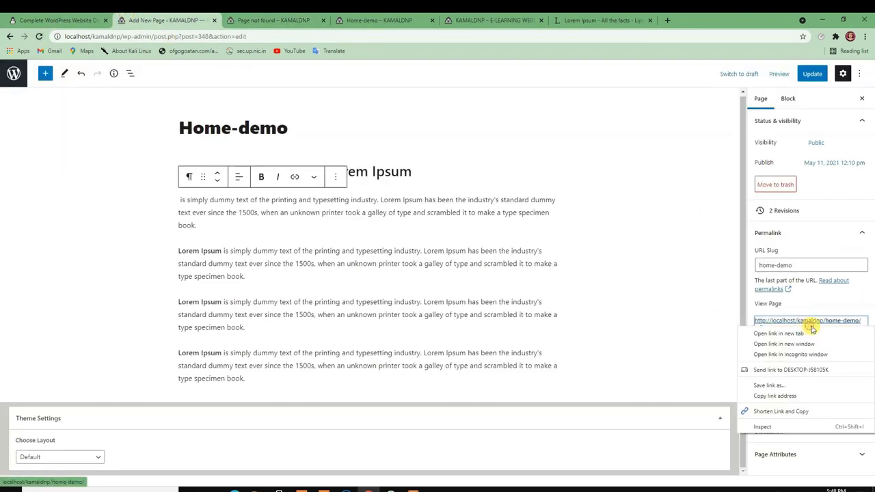
{"action": "left_click", "coordinate": [793, 333]}
{"action": "left_click", "coordinate": [381, 16]}
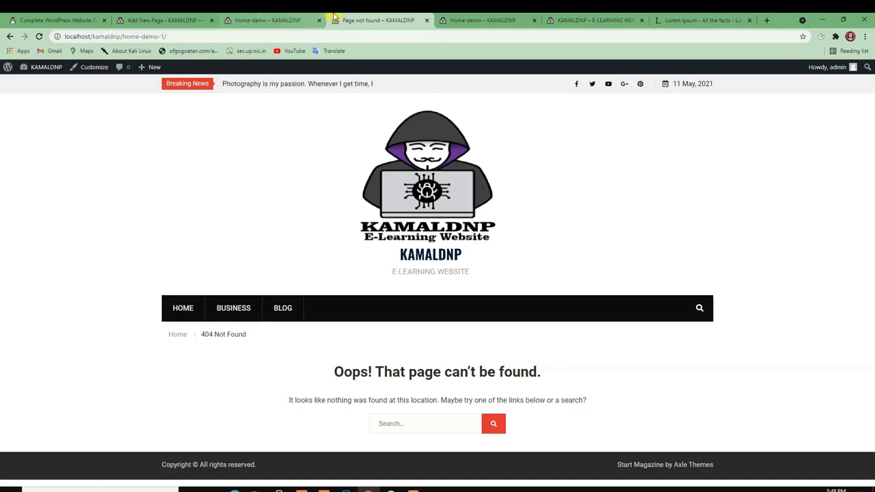
{"action": "left_click", "coordinate": [424, 22]}
{"action": "left_click", "coordinate": [135, 19]}
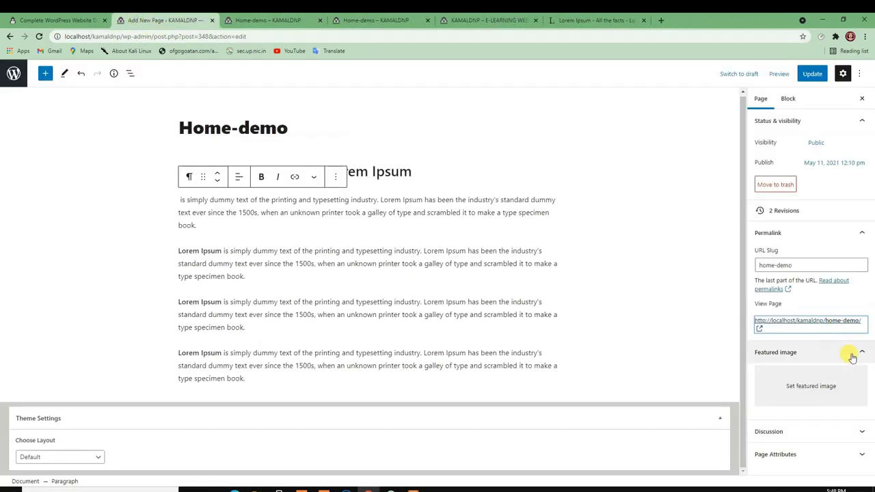
- Set the motorcycle photo post14.jpg from the media library as the featured image and update the page
{"action": "left_click", "coordinate": [806, 388]}
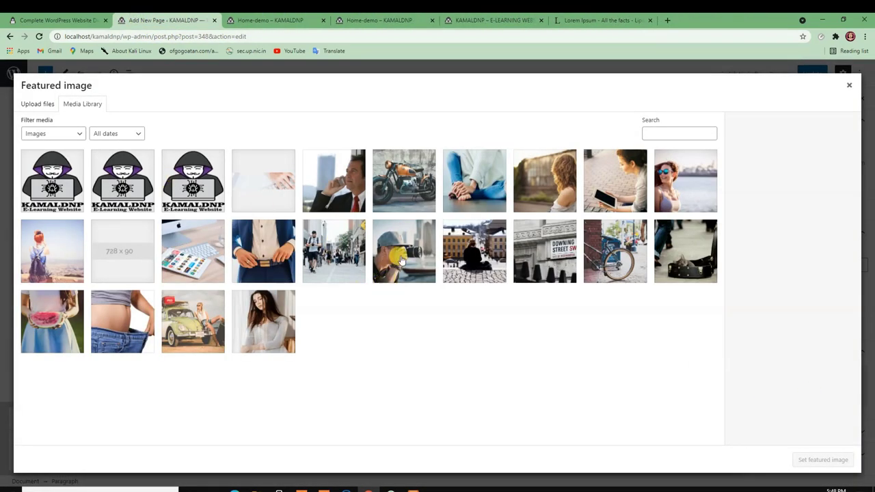
{"action": "left_click", "coordinate": [550, 253]}
{"action": "left_click", "coordinate": [469, 183]}
{"action": "left_click", "coordinate": [395, 181]}
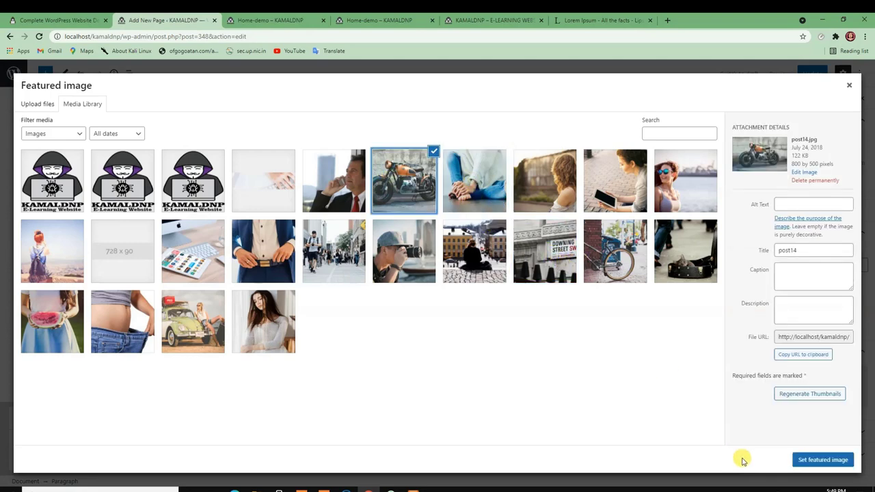
{"action": "left_click", "coordinate": [822, 459]}
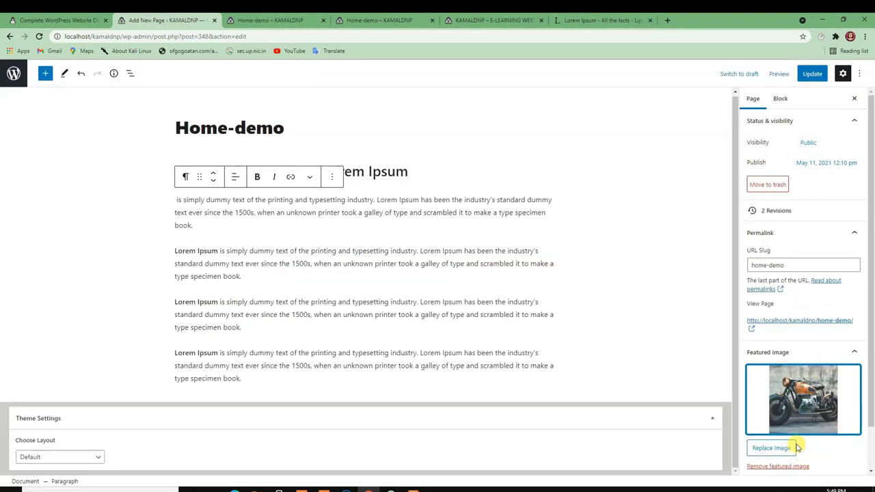
{"action": "left_click", "coordinate": [812, 74]}
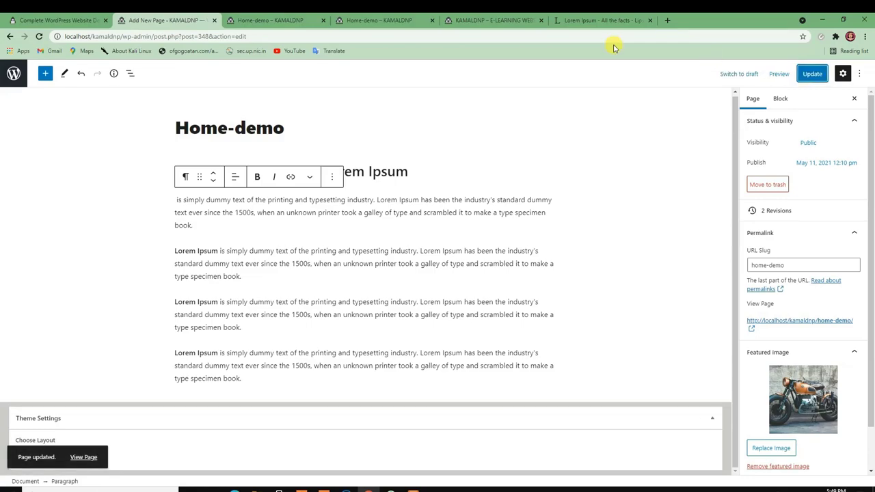
- Reload the live home-demo page and examine the featured image placed above the Home-demo text
{"action": "left_click", "coordinate": [270, 20]}
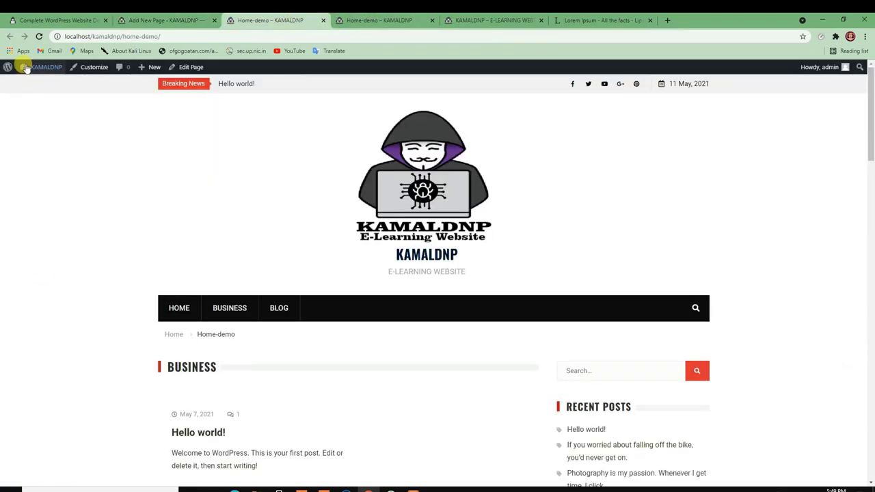
{"action": "scroll", "coordinate": [115, 375], "scroll_direction": "down", "scroll_amount": 1}
{"action": "scroll", "coordinate": [116, 376], "scroll_direction": "down", "scroll_amount": 15}
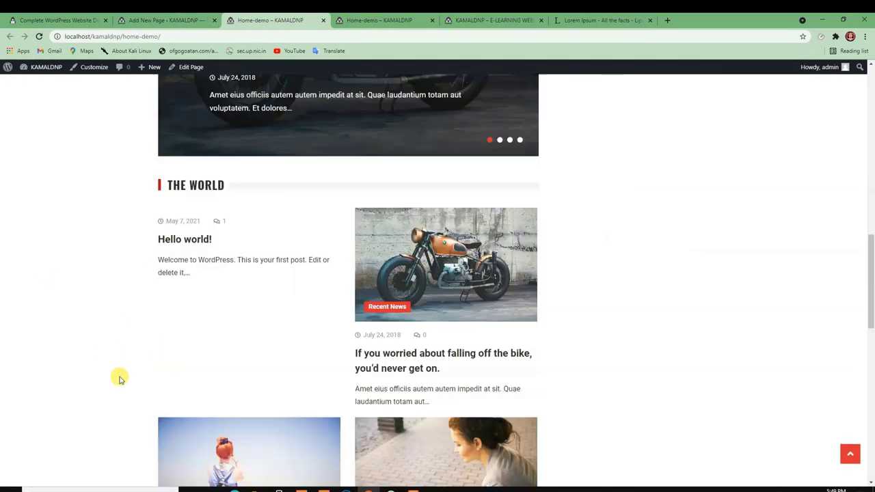
{"action": "scroll", "coordinate": [213, 374], "scroll_direction": "up", "scroll_amount": 4}
{"action": "scroll", "coordinate": [213, 375], "scroll_direction": "down", "scroll_amount": 1}
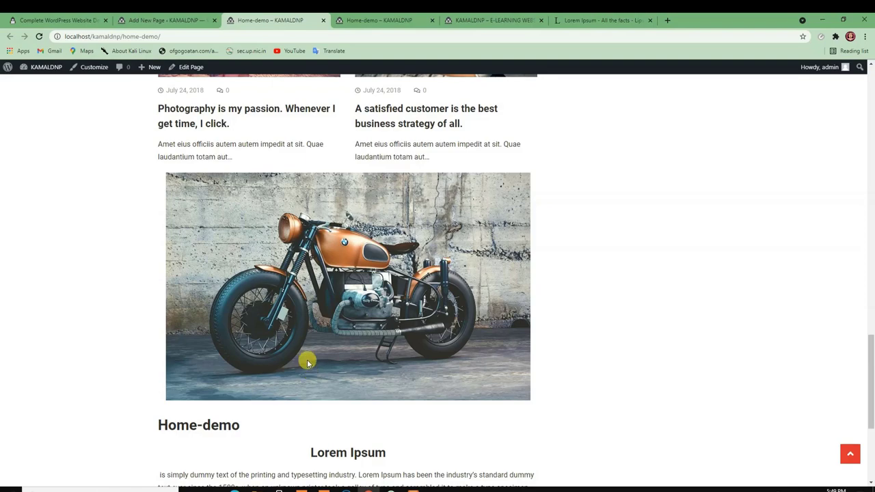
- Return from the live page to the page editor, go back to the Pages list and reload it
{"action": "scroll", "coordinate": [301, 375], "scroll_direction": "up", "scroll_amount": 10}
{"action": "scroll", "coordinate": [288, 382], "scroll_direction": "up", "scroll_amount": 10}
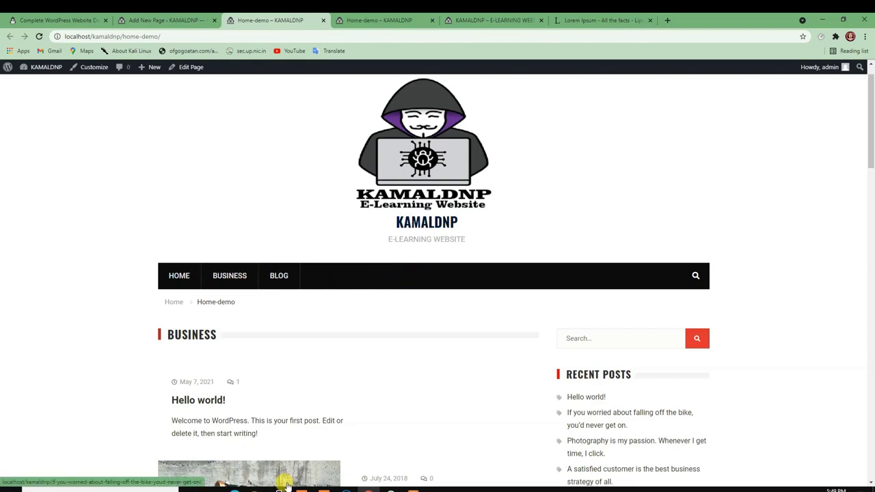
{"action": "left_click", "coordinate": [162, 20]}
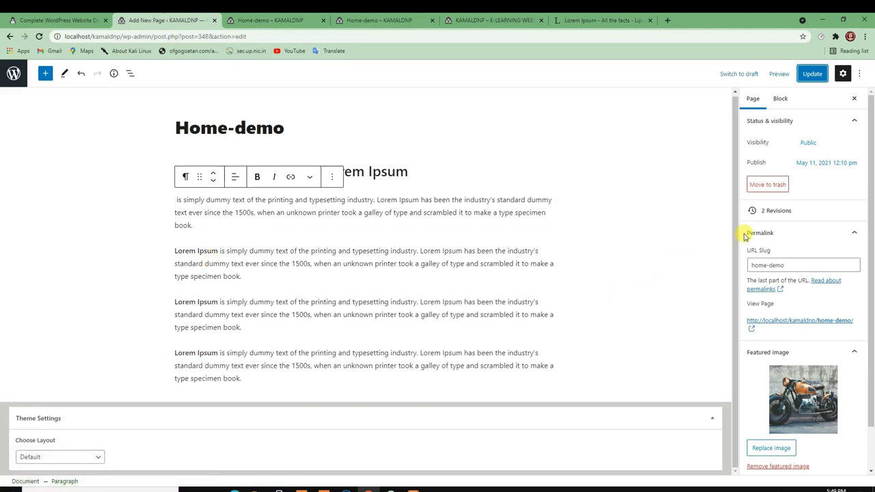
{"action": "left_click", "coordinate": [10, 36]}
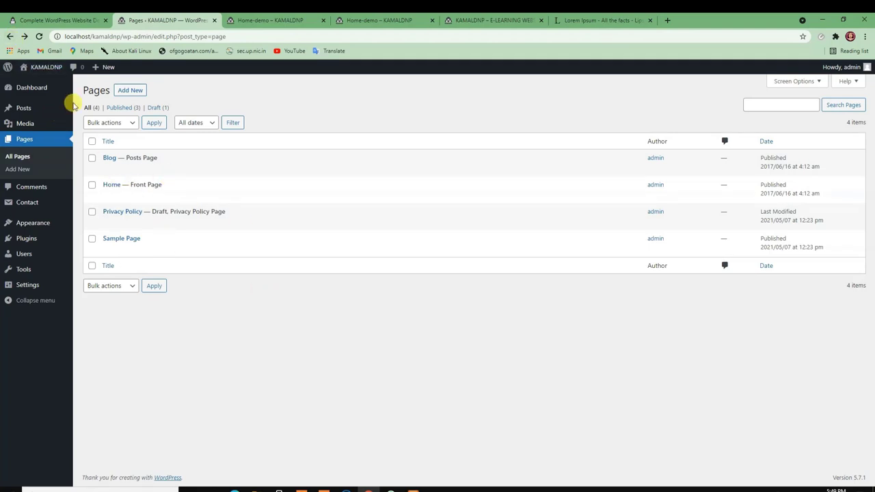
{"action": "left_click", "coordinate": [39, 37]}
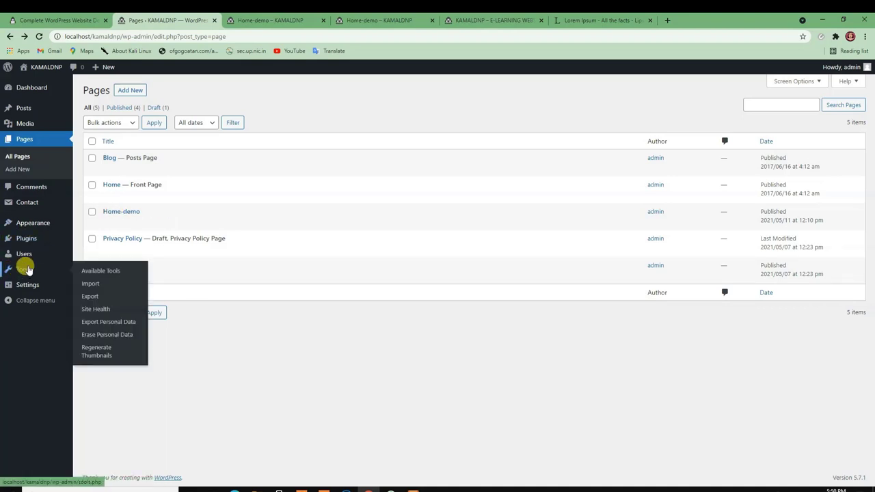
- Add the Home-demo page to the Header Menu under Appearance and save the menu
{"action": "mouse_move", "coordinate": [27, 259]}
{"action": "mouse_move", "coordinate": [49, 228]}
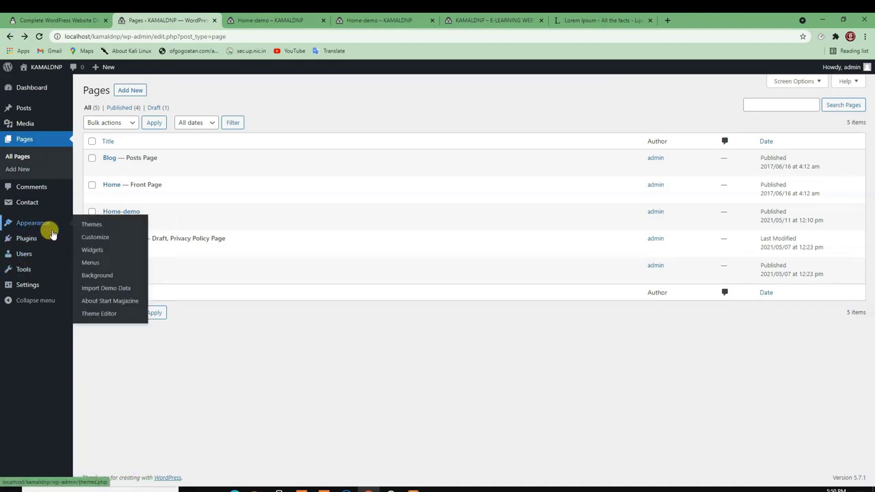
{"action": "left_click", "coordinate": [89, 262]}
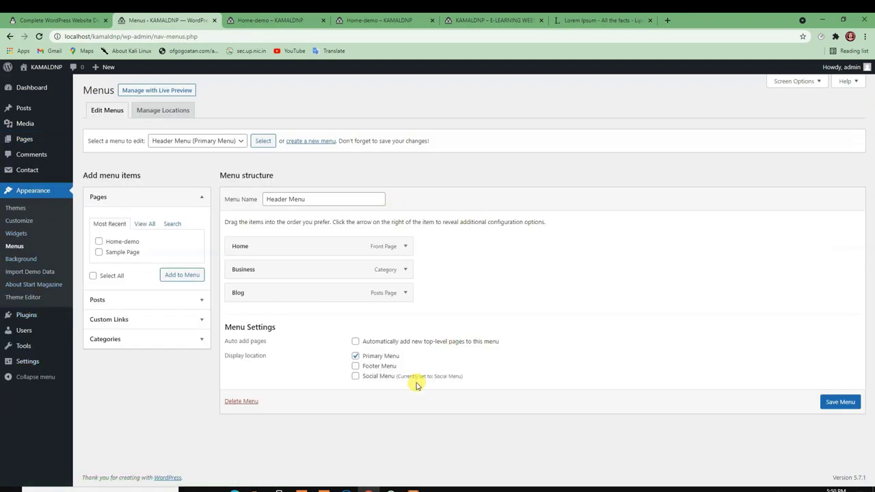
{"action": "left_click", "coordinate": [118, 242]}
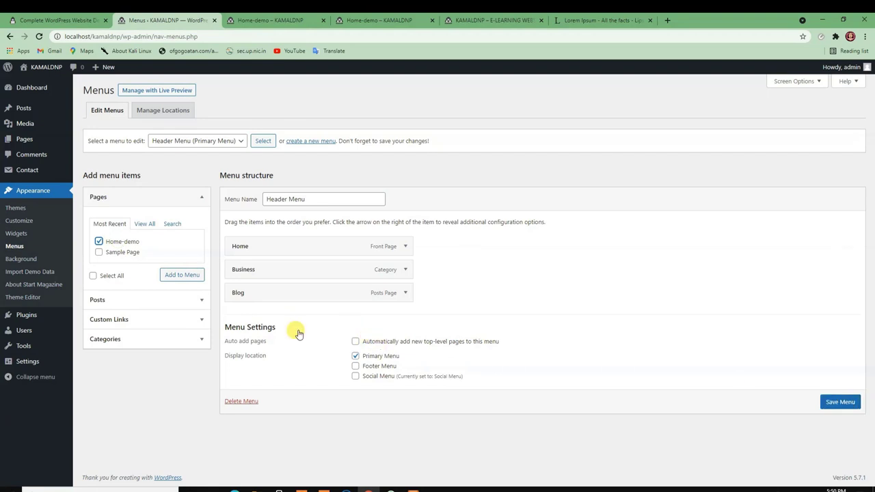
{"action": "left_click", "coordinate": [182, 275]}
{"action": "left_click", "coordinate": [840, 424]}
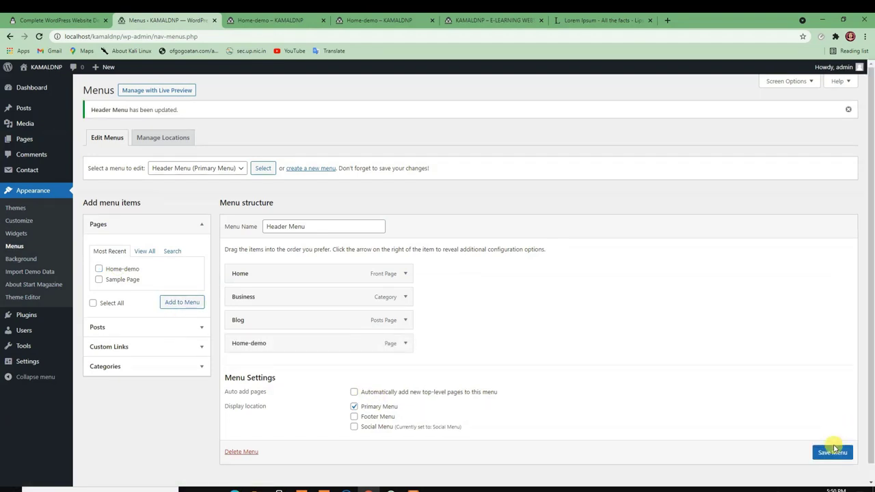
{"action": "left_click", "coordinate": [830, 453]}
- Reload the Home-demo preview in its browser tab and open Home-demo from the site's navigation menu
{"action": "left_click", "coordinate": [348, 19]}
{"action": "scroll", "coordinate": [255, 259], "scroll_direction": "up", "scroll_amount": 4}
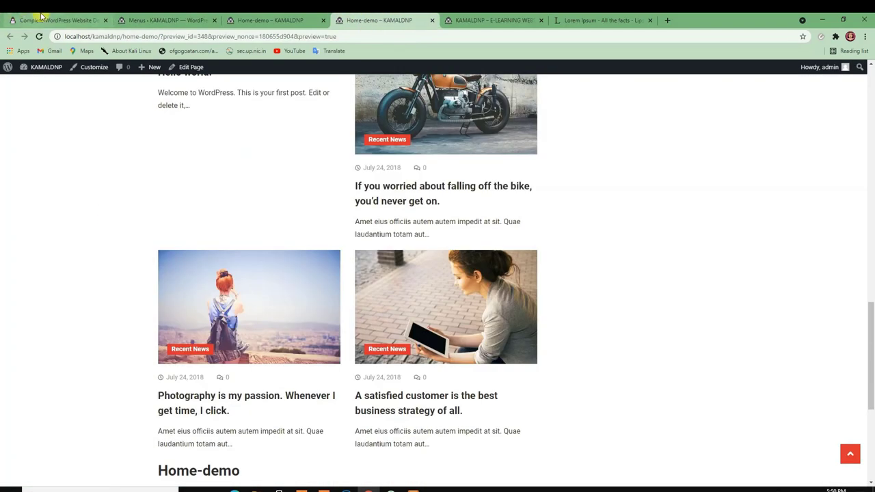
{"action": "left_click", "coordinate": [39, 36]}
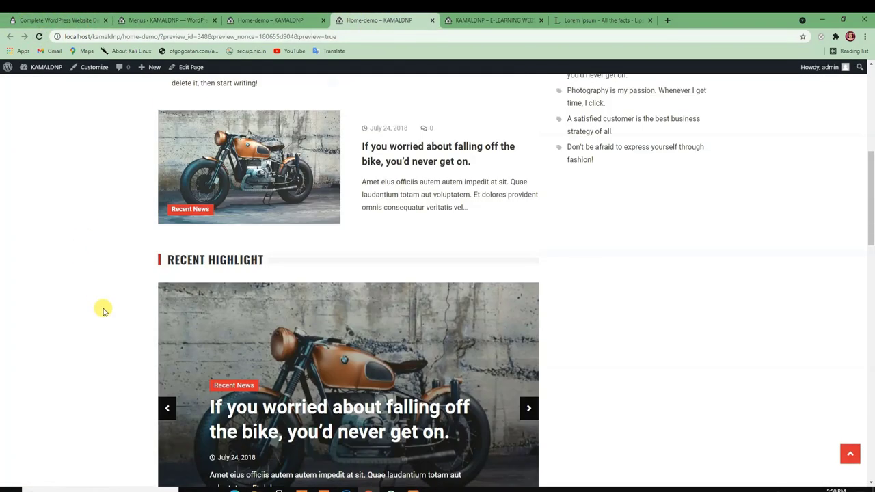
{"action": "scroll", "coordinate": [103, 309], "scroll_direction": "up", "scroll_amount": 6}
{"action": "left_click", "coordinate": [327, 311]}
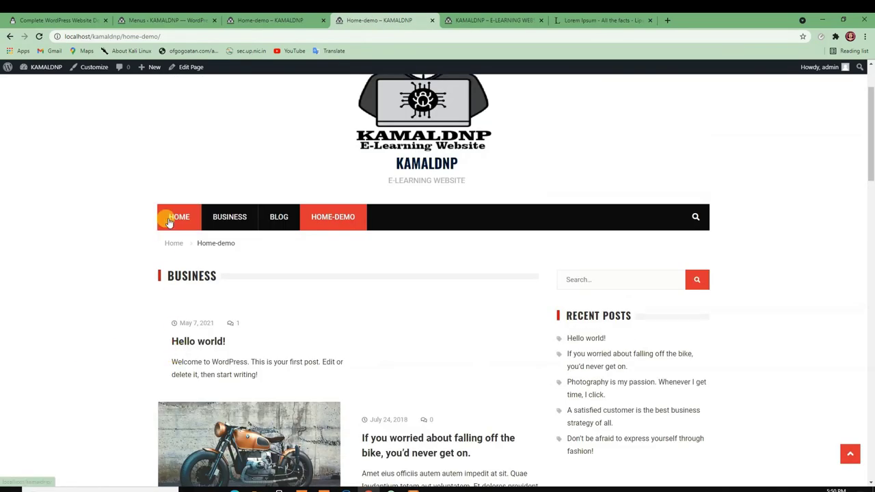
- Look over the site's Home page for comparison and return to the Home-demo page
{"action": "left_click", "coordinate": [170, 217]}
{"action": "scroll", "coordinate": [98, 367], "scroll_direction": "down", "scroll_amount": 15}
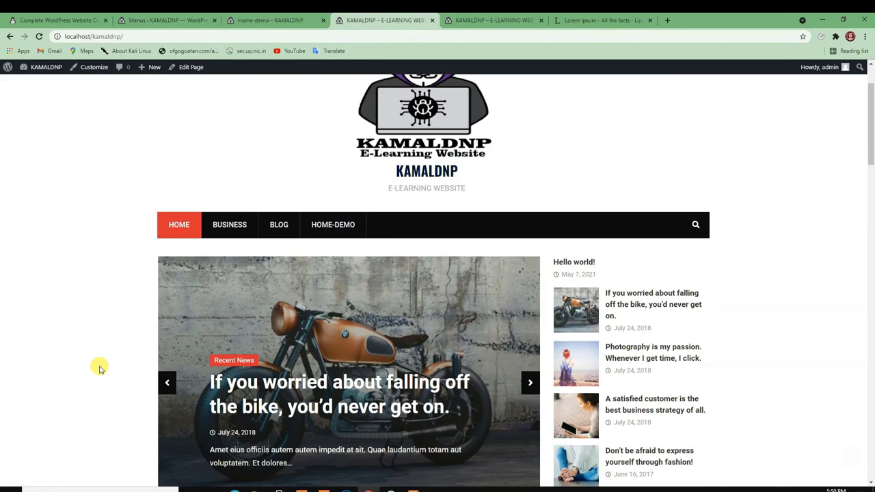
{"action": "scroll", "coordinate": [104, 356], "scroll_direction": "up", "scroll_amount": 12}
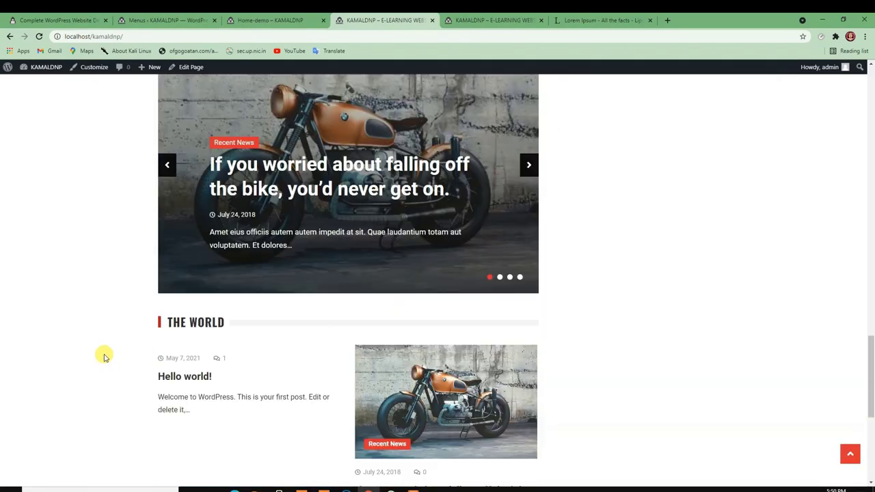
{"action": "key", "text": "alt+Left"}
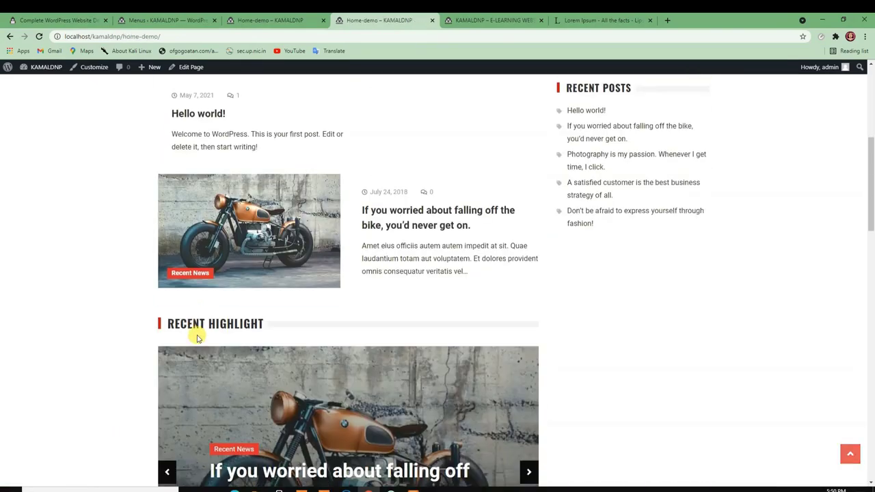
{"action": "scroll", "coordinate": [195, 335], "scroll_direction": "up", "scroll_amount": 2}
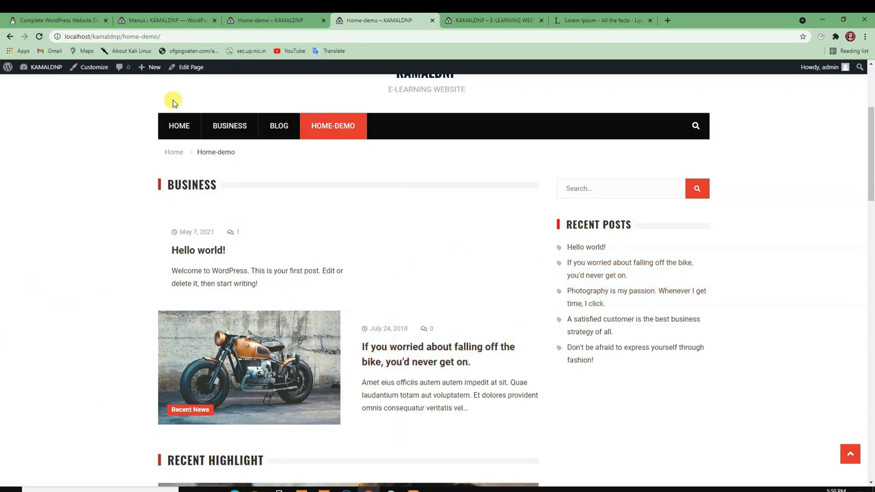
- Back in the site admin, search the plugin directory for elementor and install and activate the Elementor Website Builder plugin
{"action": "left_click", "coordinate": [197, 17]}
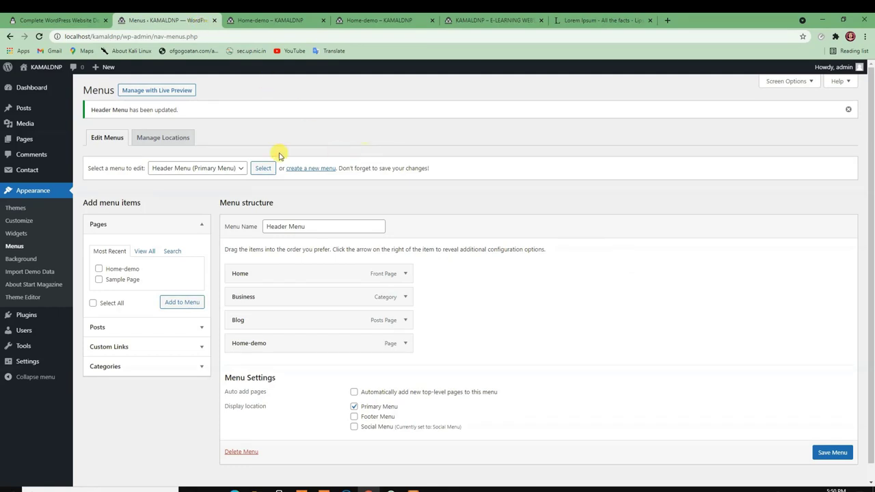
{"action": "mouse_move", "coordinate": [26, 320]}
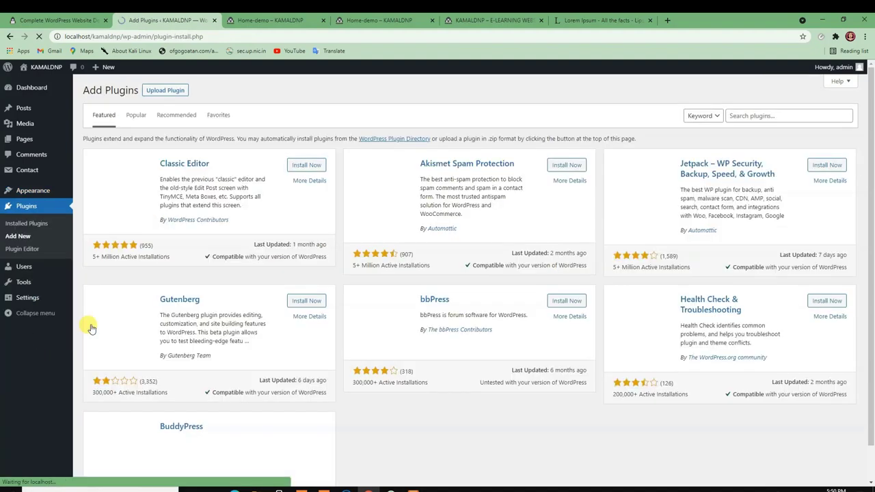
{"action": "left_click", "coordinate": [741, 116]}
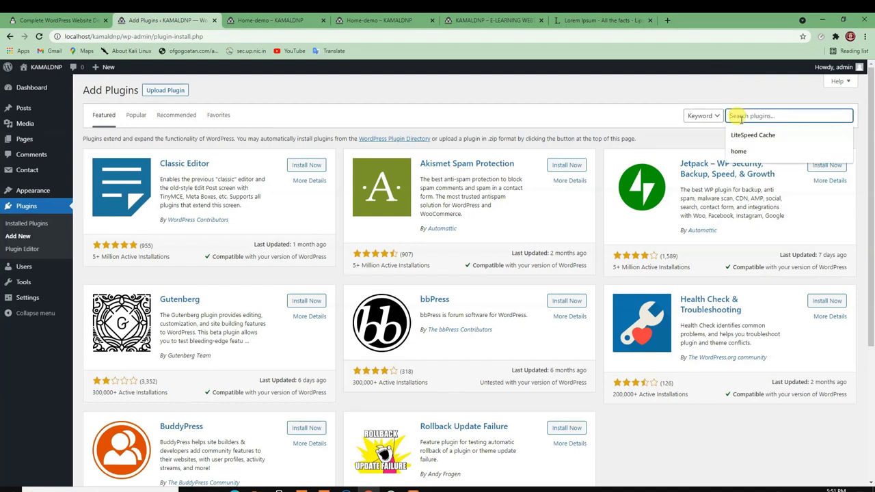
{"action": "type", "text": "e"}
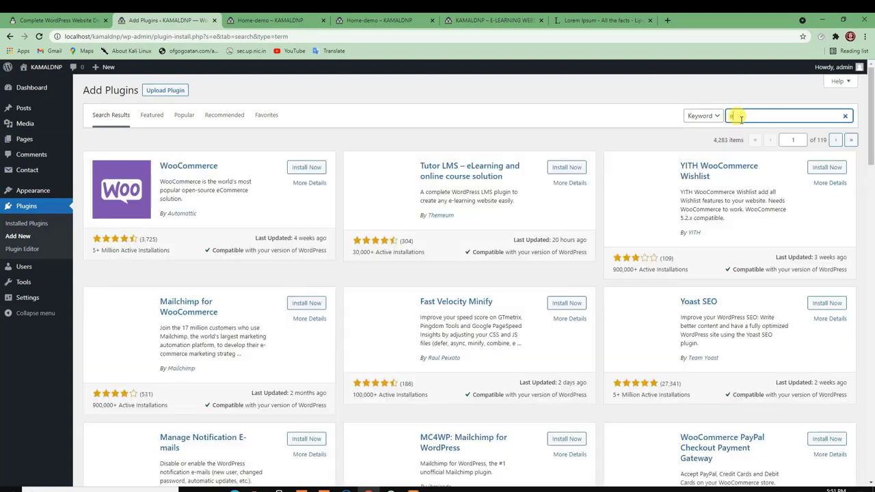
{"action": "key", "text": "BackSpace"}
{"action": "type", "text": "e"}
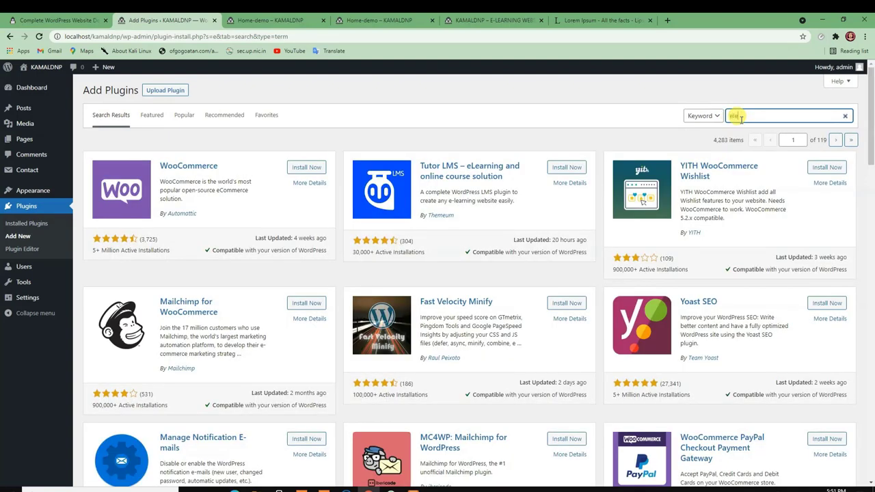
{"action": "type", "text": "lement"}
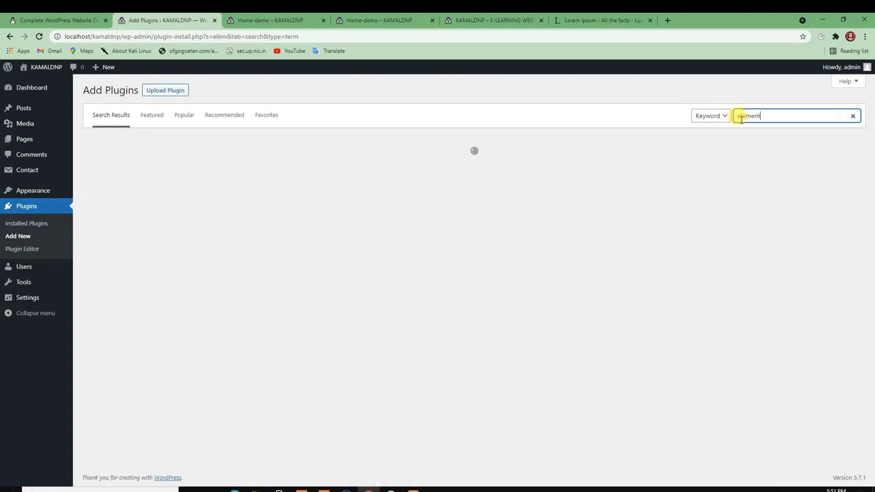
{"action": "type", "text": "or"}
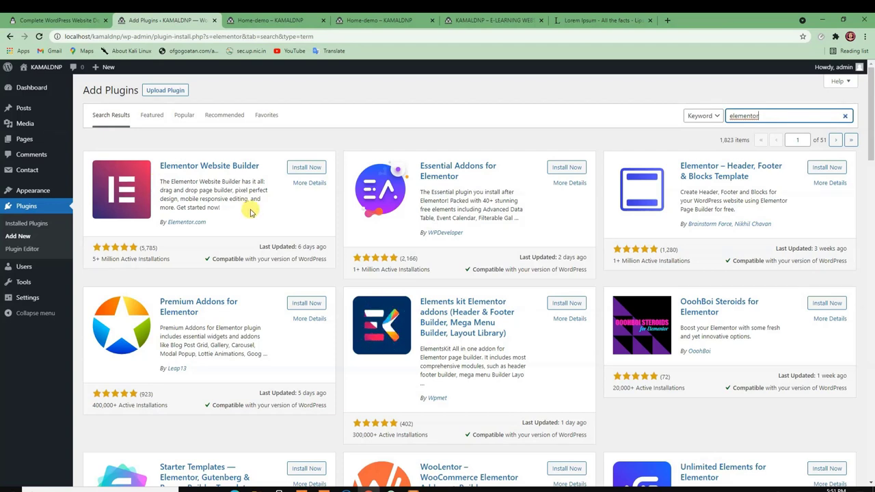
{"action": "left_click", "coordinate": [314, 170]}
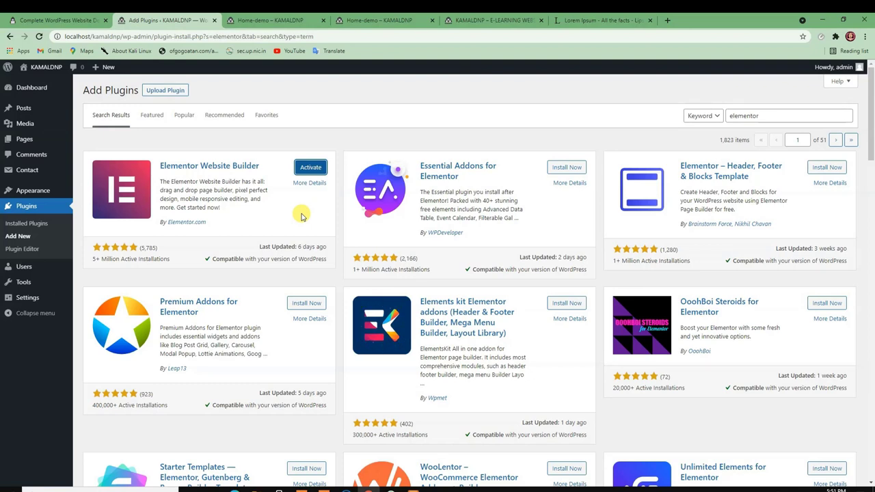
{"action": "left_click", "coordinate": [311, 168]}
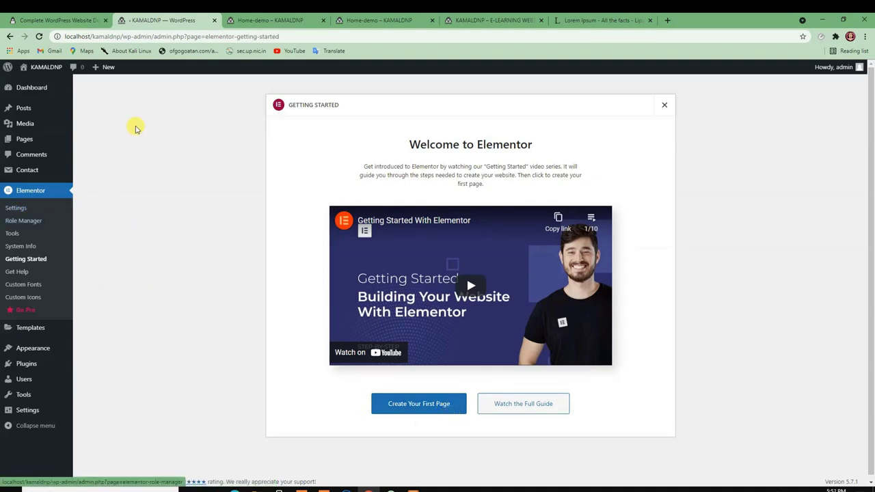
- Examine Elementor's General, Style, Advanced and Experiments settings
{"action": "left_click", "coordinate": [15, 207]}
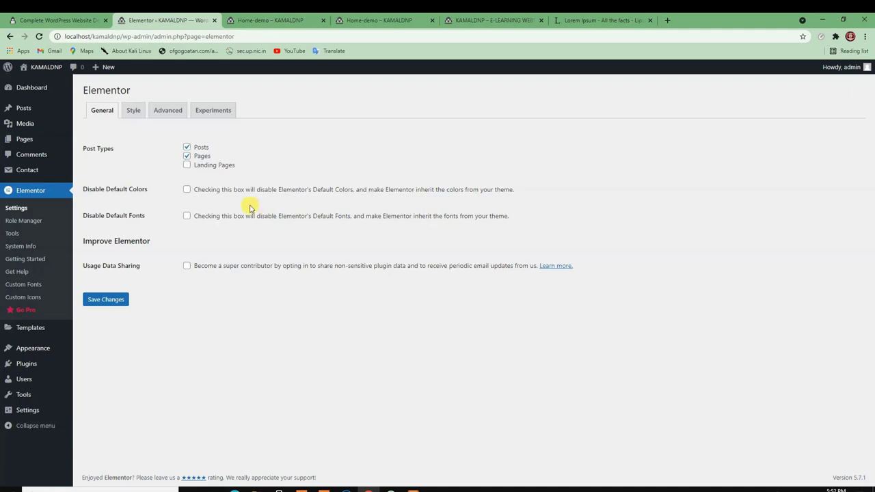
{"action": "left_click", "coordinate": [186, 147]}
{"action": "left_click", "coordinate": [129, 112]}
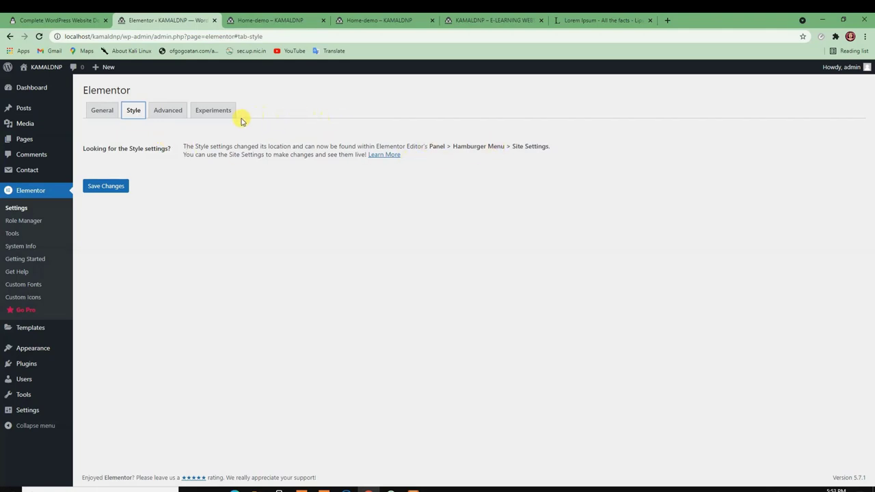
{"action": "left_click", "coordinate": [173, 112]}
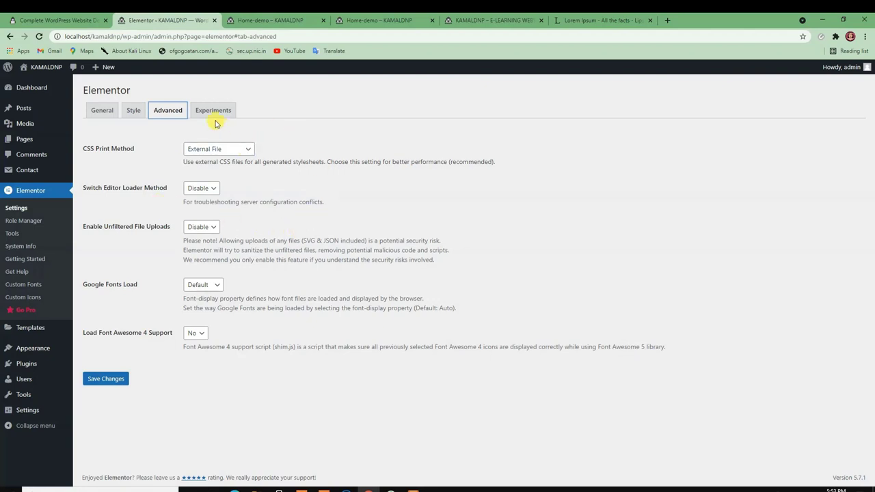
{"action": "left_click", "coordinate": [213, 152]}
{"action": "left_click", "coordinate": [416, 163]}
{"action": "left_click", "coordinate": [212, 110]}
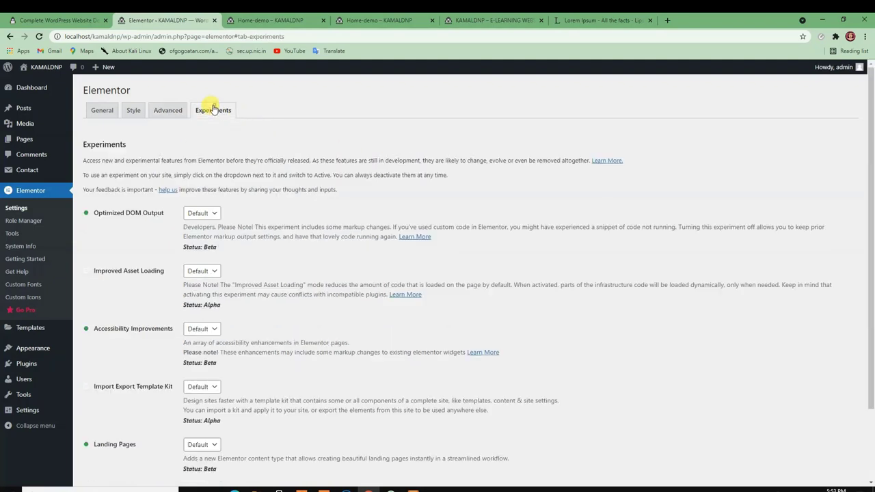
{"action": "scroll", "coordinate": [190, 197], "scroll_direction": "down", "scroll_amount": 3}
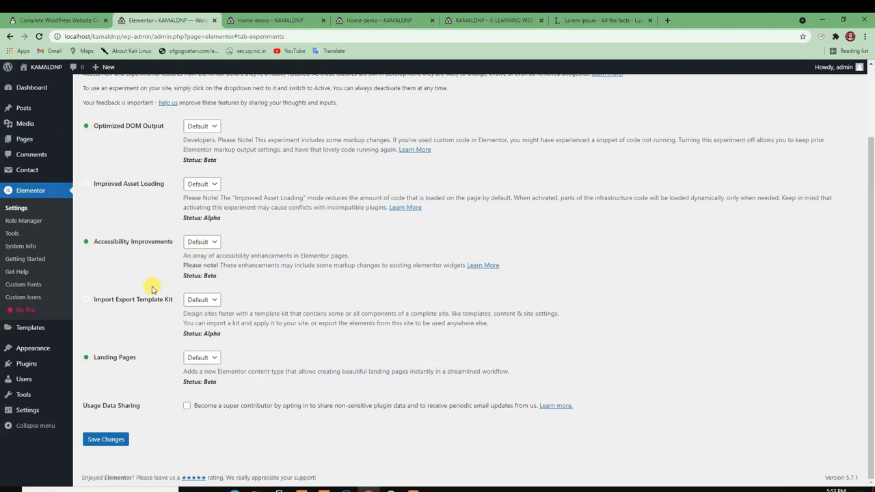
{"action": "scroll", "coordinate": [152, 289], "scroll_direction": "up", "scroll_amount": 3}
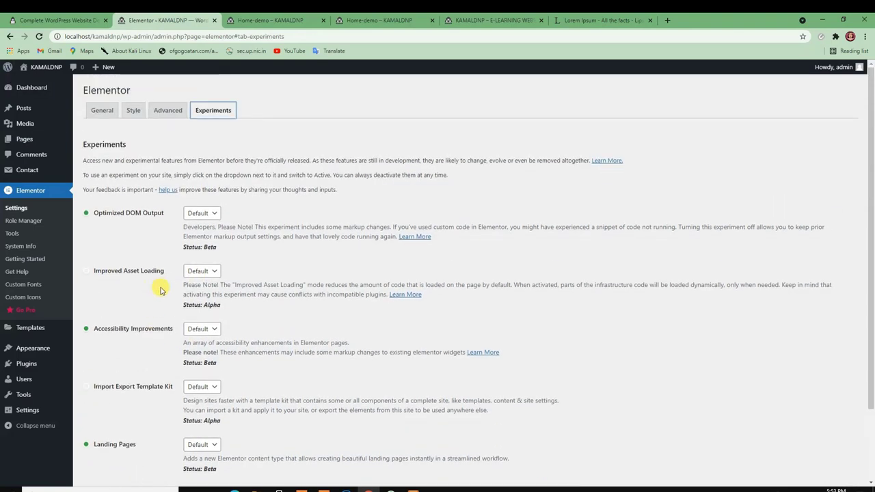
- Look through Elementor's Saved Templates and Theme Builder site parts, and return to the list of all pages
{"action": "mouse_move", "coordinate": [34, 333]}
{"action": "left_click", "coordinate": [90, 330]}
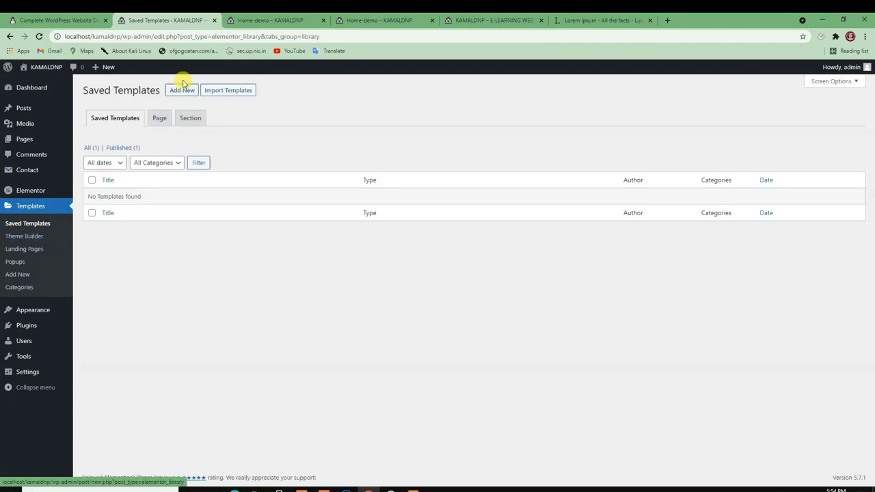
{"action": "left_click", "coordinate": [14, 235]}
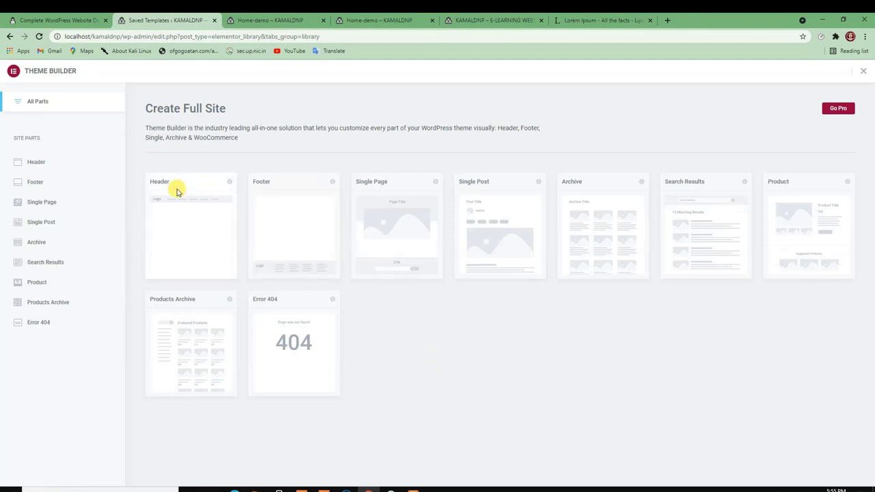
{"action": "left_click", "coordinate": [10, 36]}
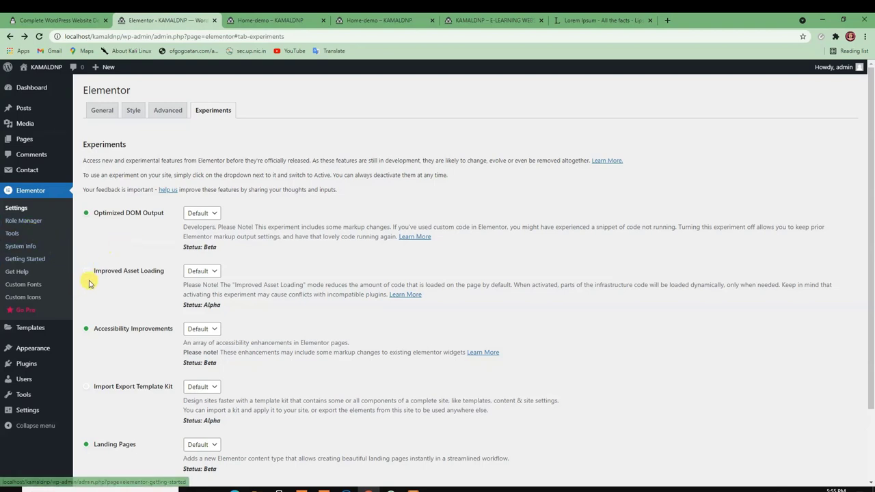
{"action": "left_click", "coordinate": [30, 328]}
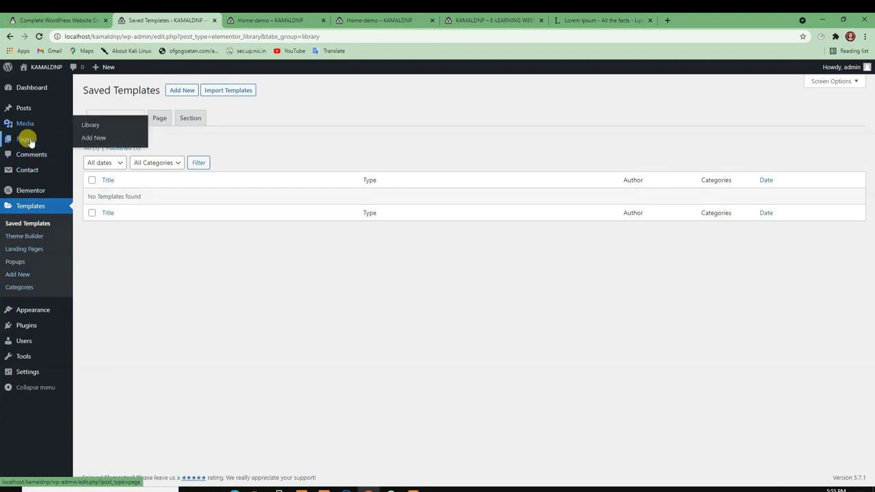
{"action": "left_click", "coordinate": [114, 139]}
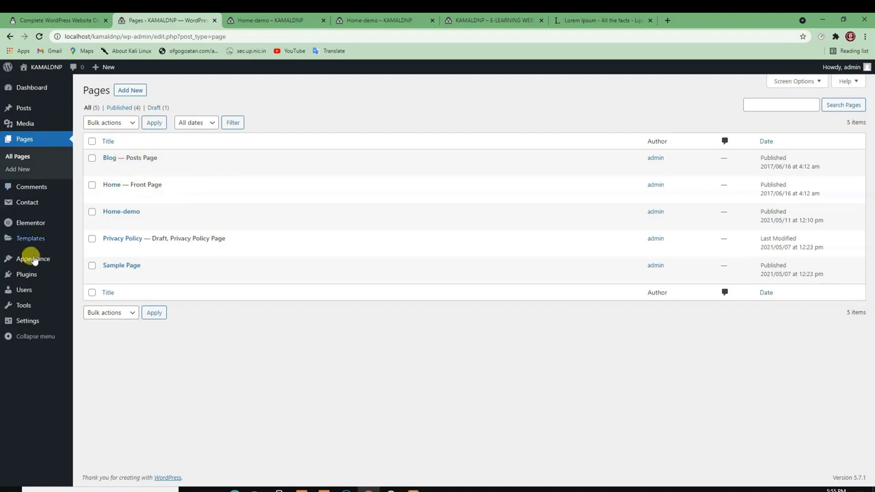
- Open the Themes page in a separate browser tab and start customizing the active Start Magazine theme
{"action": "mouse_move", "coordinate": [24, 265]}
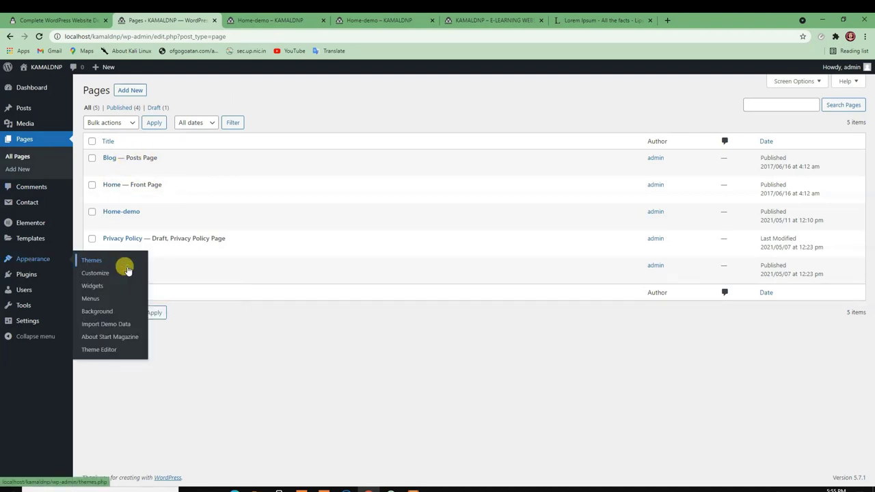
{"action": "middle_click", "coordinate": [125, 264]}
{"action": "left_click", "coordinate": [267, 20]}
{"action": "left_click_drag", "start_coordinate": [380, 20], "coordinate": [273, 20]}
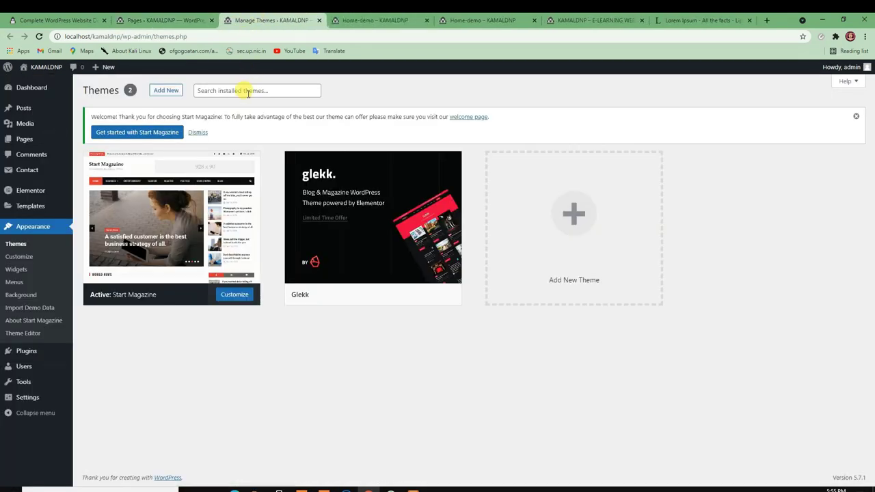
{"action": "left_click", "coordinate": [233, 294]}
- Look over the content blocks on the live Home-demo page and return to the theme customizer
{"action": "key", "text": "ctrl+Tab"}
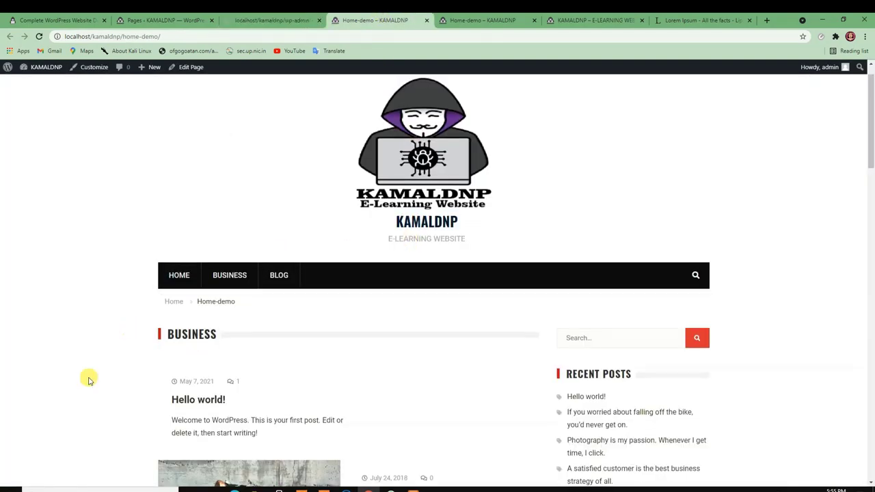
{"action": "scroll", "coordinate": [87, 376], "scroll_direction": "down", "scroll_amount": 3}
{"action": "scroll", "coordinate": [88, 377], "scroll_direction": "down", "scroll_amount": 12}
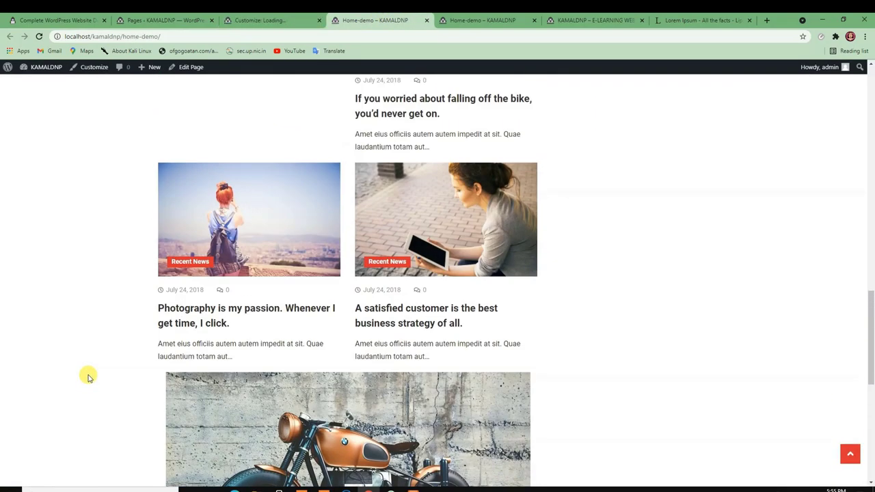
{"action": "scroll", "coordinate": [195, 341], "scroll_direction": "down", "scroll_amount": 3}
{"action": "scroll", "coordinate": [260, 164], "scroll_direction": "up", "scroll_amount": 5}
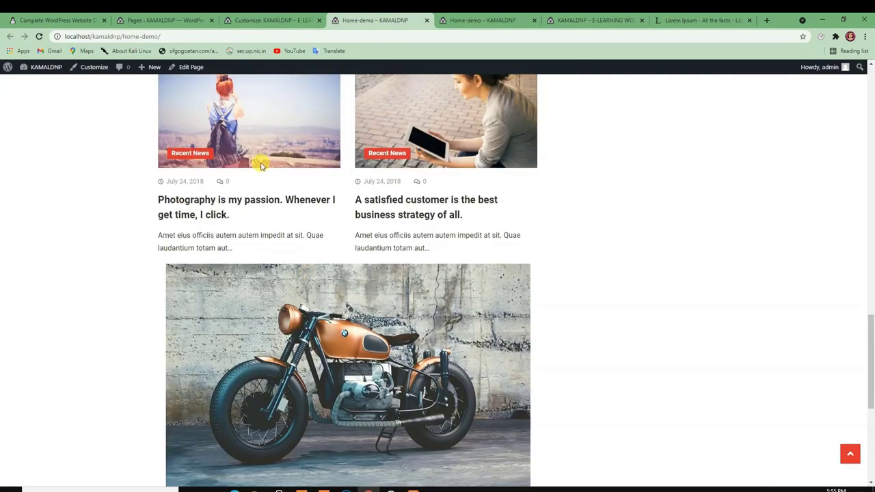
{"action": "scroll", "coordinate": [223, 186], "scroll_direction": "up", "scroll_amount": 9}
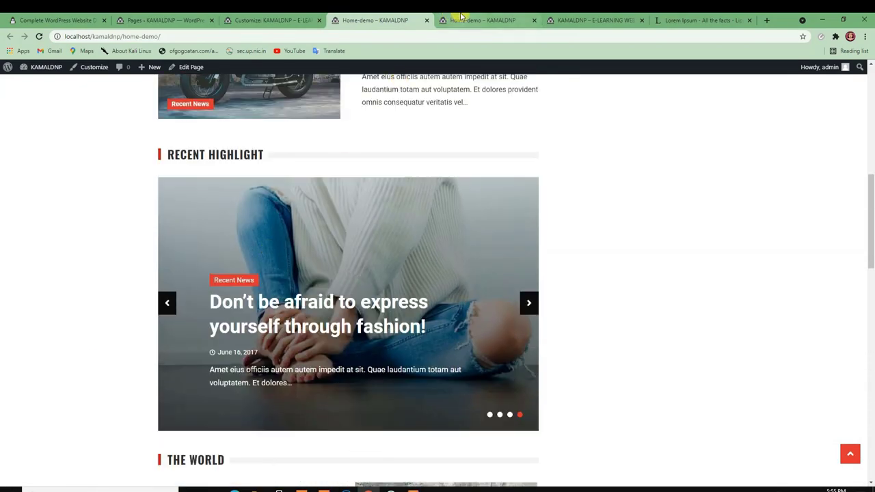
{"action": "left_click", "coordinate": [462, 15]}
{"action": "left_click", "coordinate": [270, 20]}
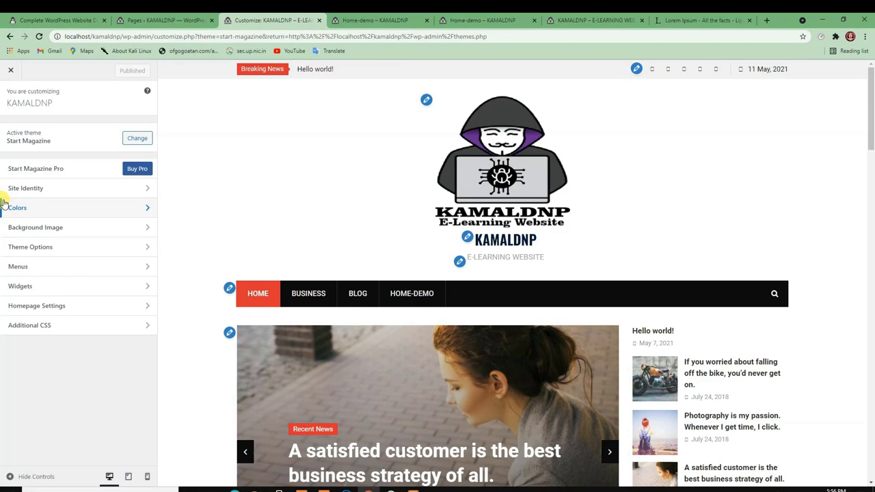
- In the theme's Header Options, turn off Show Tagline, Enable Social Icons and Enable Search Form
{"action": "left_click", "coordinate": [74, 246]}
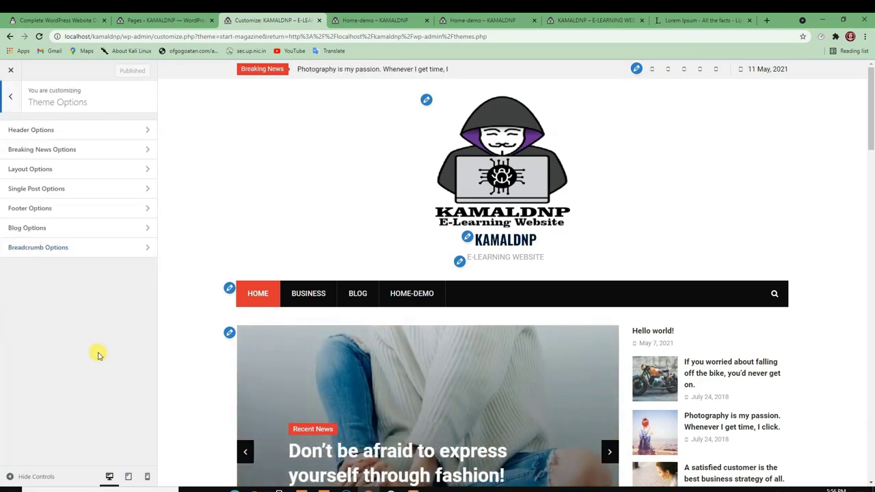
{"action": "left_click", "coordinate": [93, 130]}
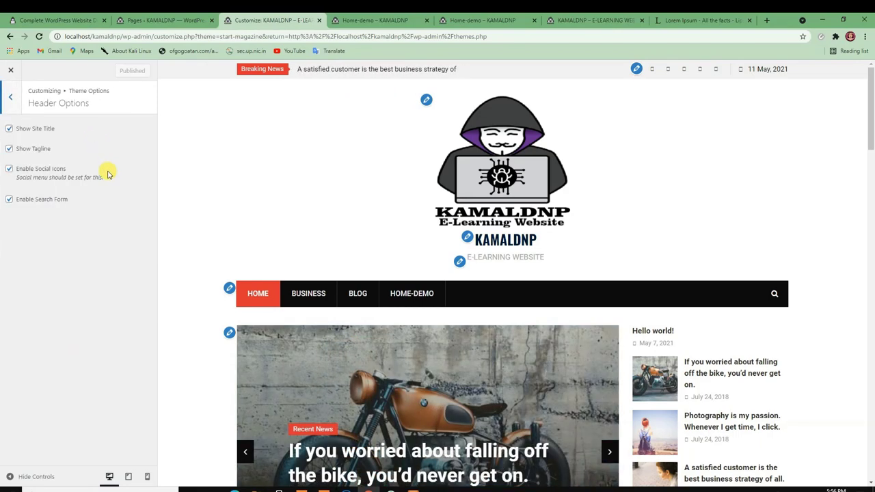
{"action": "left_click", "coordinate": [11, 98]}
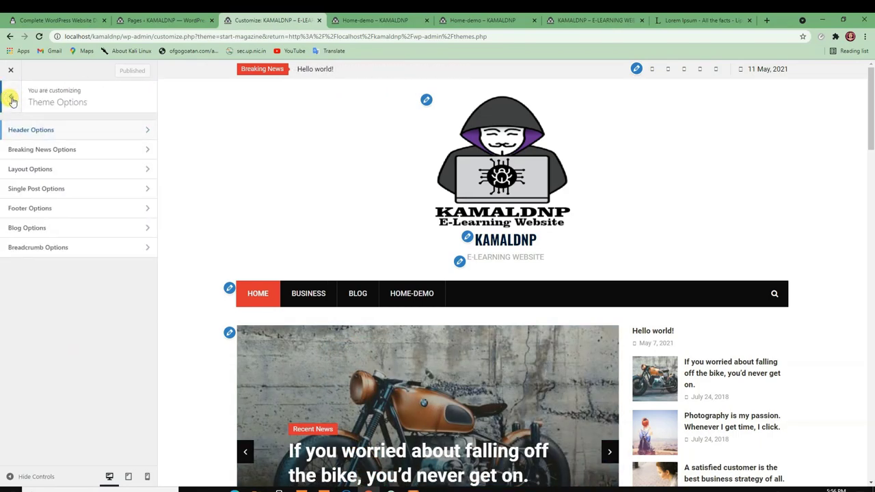
{"action": "left_click", "coordinate": [12, 100]}
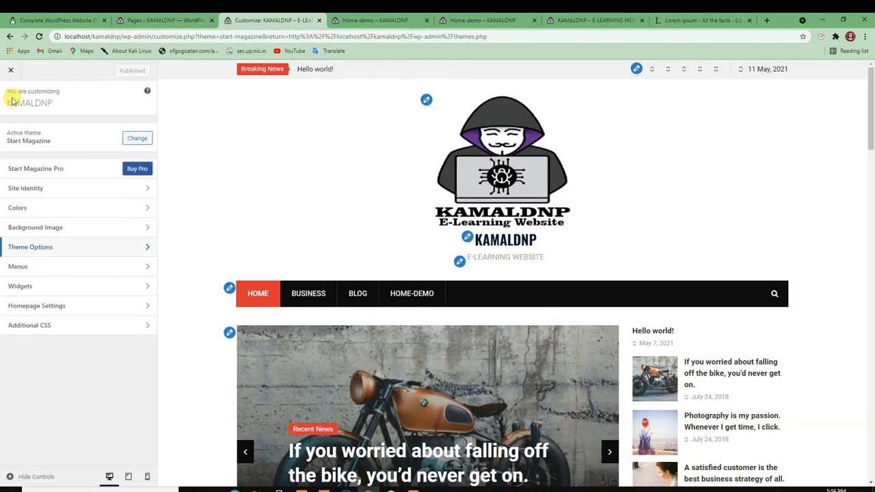
{"action": "left_click", "coordinate": [47, 251]}
{"action": "left_click", "coordinate": [52, 129]}
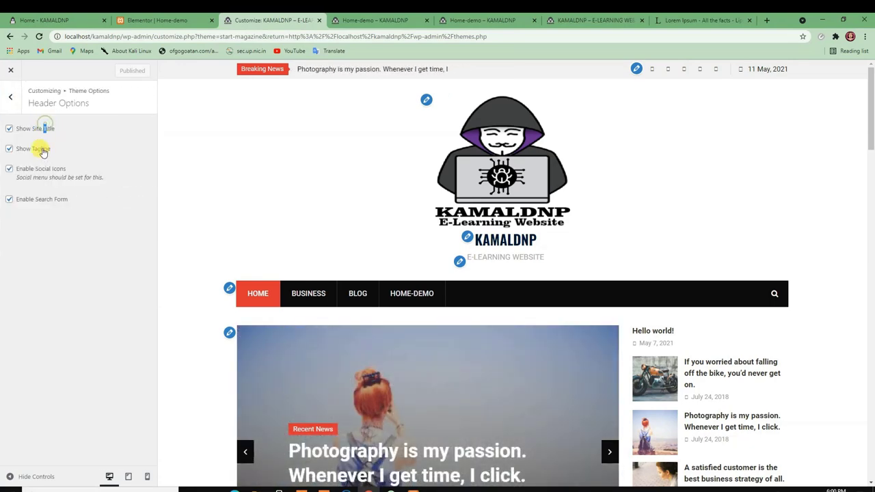
{"action": "left_click", "coordinate": [42, 150]}
{"action": "left_click", "coordinate": [27, 168]}
{"action": "left_click", "coordinate": [9, 199]}
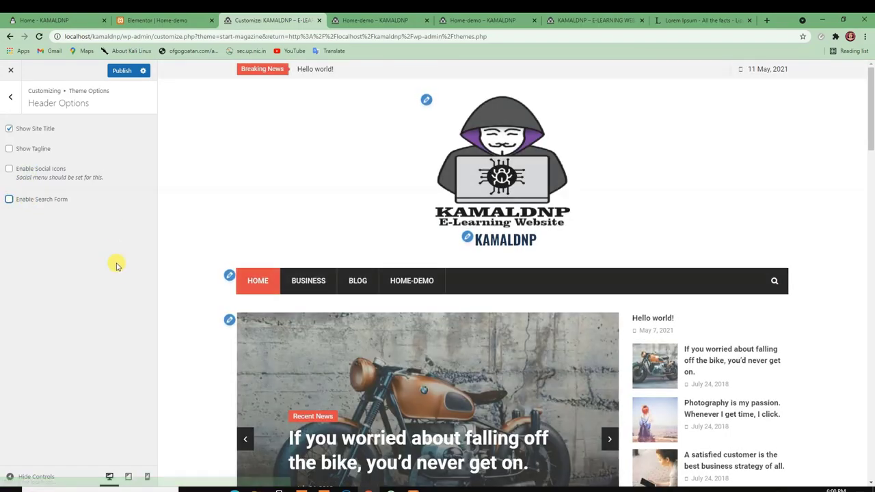
- Check the front page in the customizer preview, and switch the preview to the Home-demo page
{"action": "scroll", "coordinate": [183, 291], "scroll_direction": "down", "scroll_amount": 4}
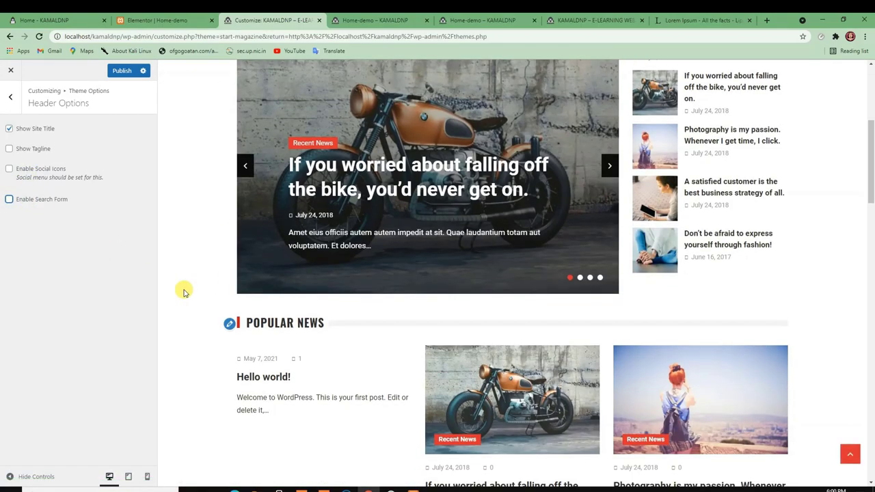
{"action": "scroll", "coordinate": [279, 301], "scroll_direction": "up", "scroll_amount": 8}
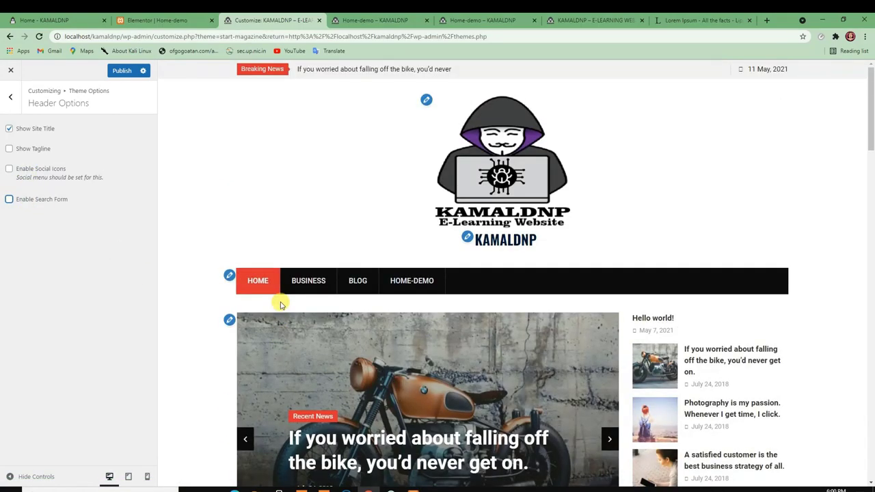
{"action": "left_click", "coordinate": [405, 280]}
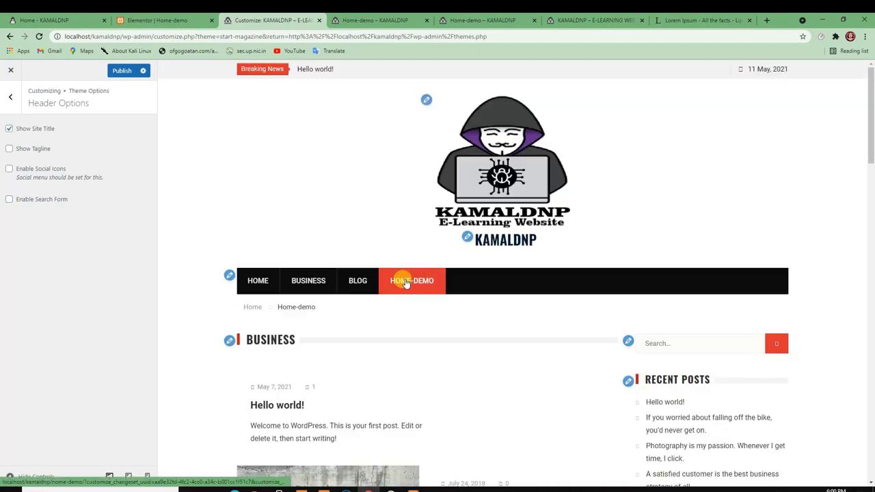
{"action": "scroll", "coordinate": [483, 301], "scroll_direction": "down", "scroll_amount": 4}
{"action": "scroll", "coordinate": [482, 302], "scroll_direction": "up", "scroll_amount": 1}
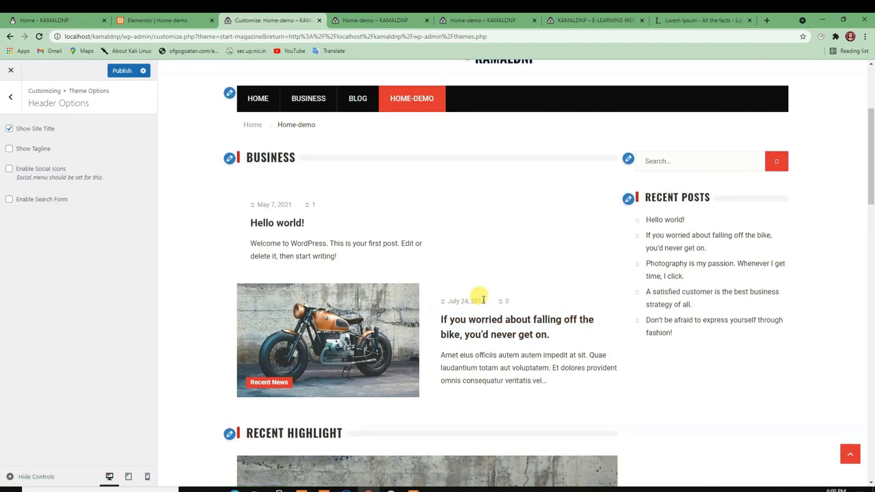
- Examine the settings of the BUSINESS and THE WORLD news blocks in the Front Page Main Widget Area
{"action": "left_click", "coordinate": [230, 159]}
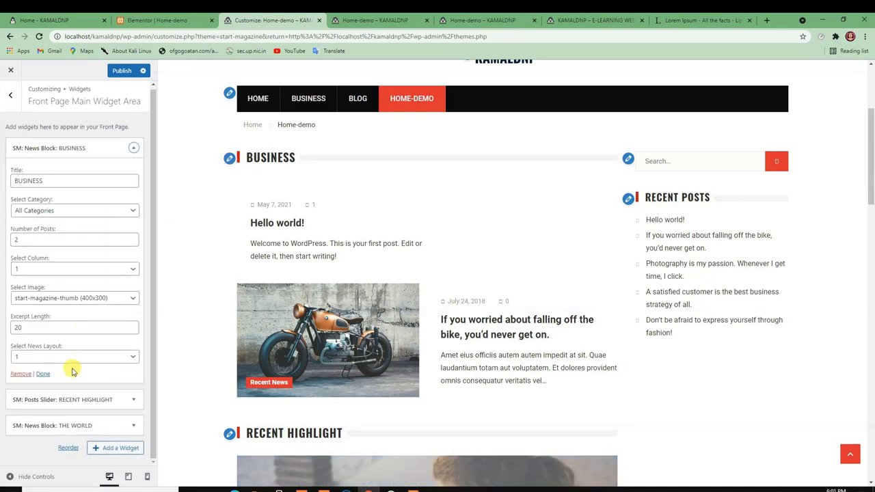
{"action": "left_click", "coordinate": [7, 97]}
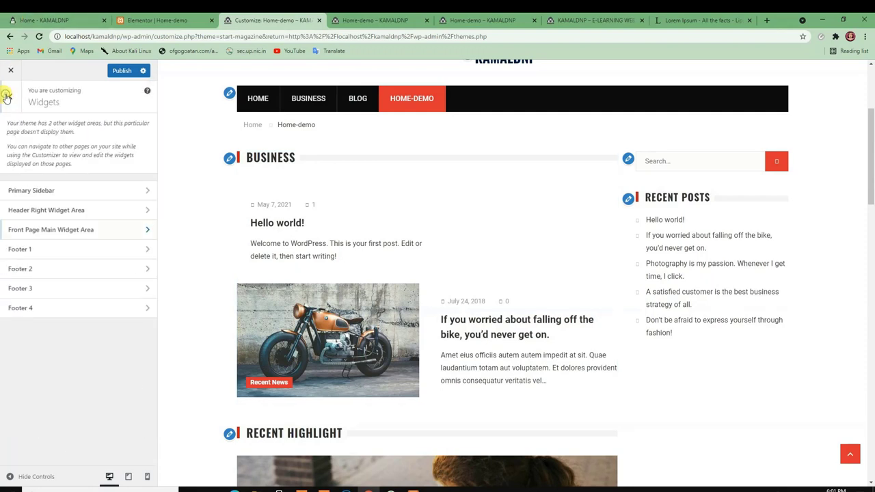
{"action": "left_click", "coordinate": [116, 239]}
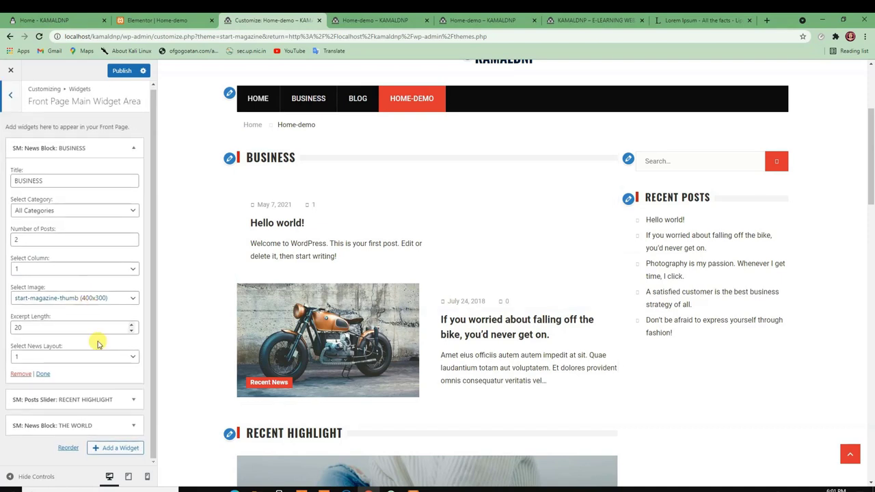
{"action": "left_click", "coordinate": [86, 205]}
{"action": "left_click", "coordinate": [89, 210]}
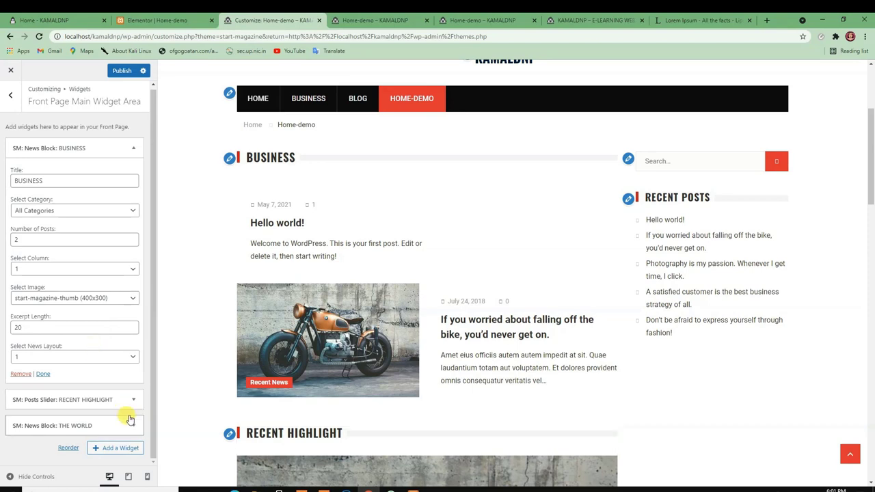
{"action": "key", "text": "Escape"}
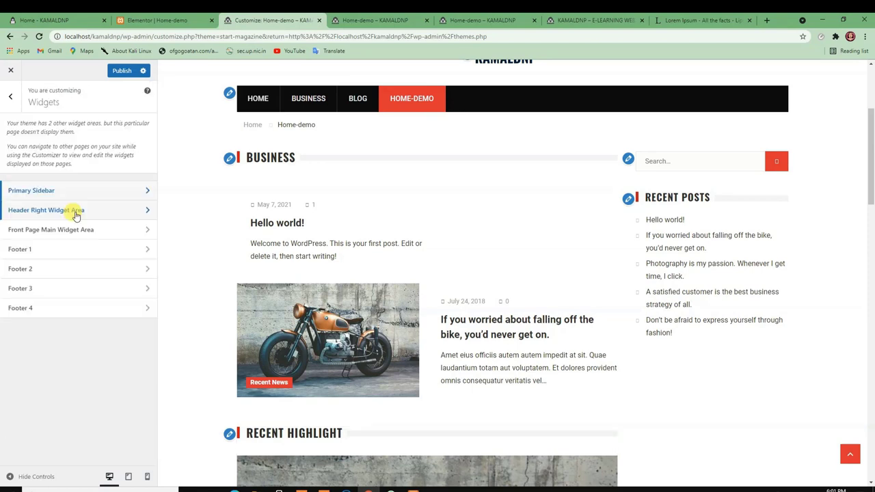
{"action": "left_click", "coordinate": [104, 237]}
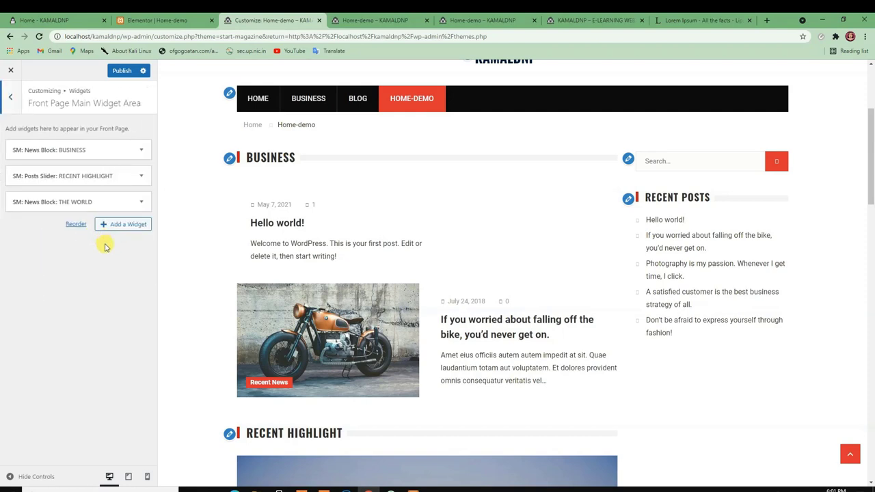
{"action": "left_click", "coordinate": [141, 202]}
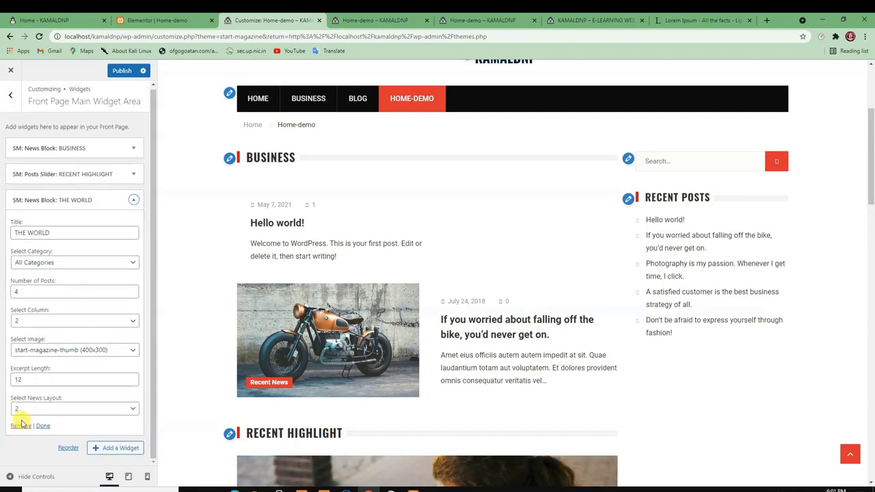
{"action": "left_click", "coordinate": [10, 95]}
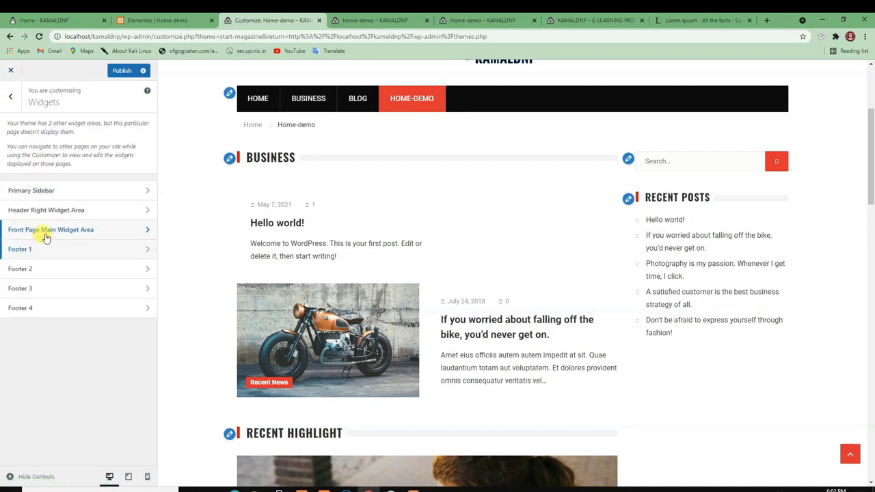
- Remove the THE WORLD and BUSINESS news blocks and the RECENT HIGHLIGHT posts slider from the Front Page Main Widget Area
{"action": "left_click", "coordinate": [46, 237]}
{"action": "left_click", "coordinate": [20, 424]}
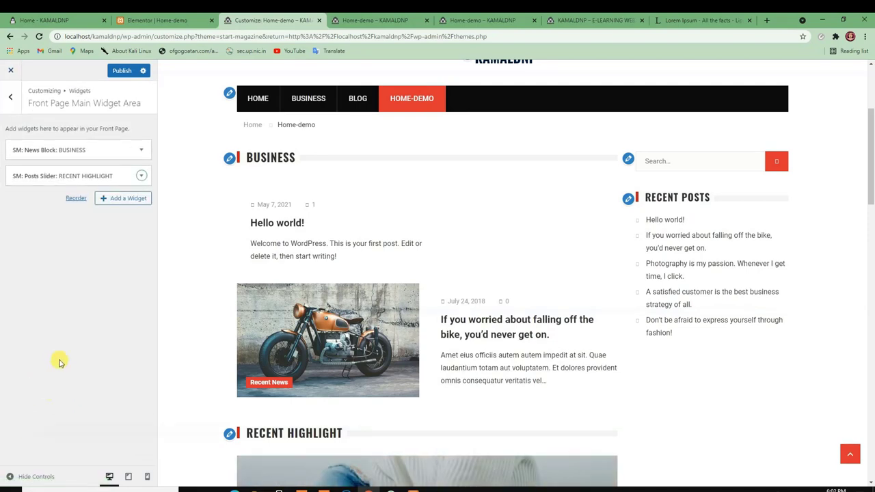
{"action": "left_click", "coordinate": [80, 147]}
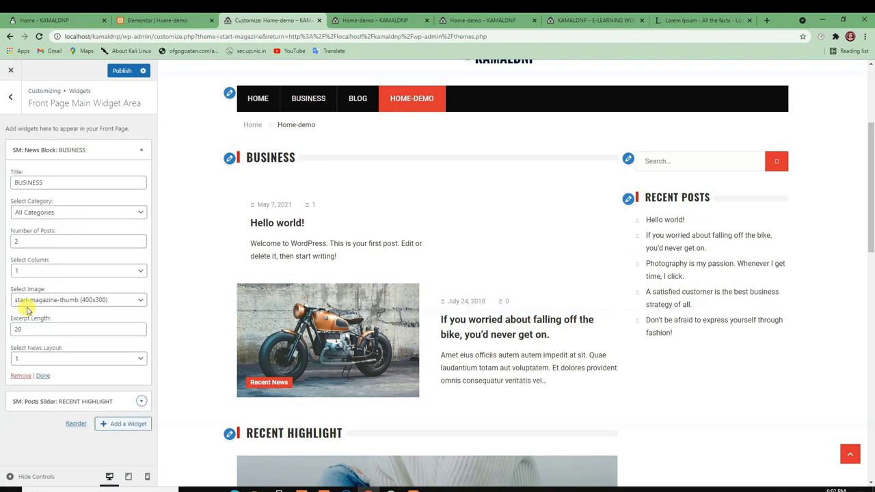
{"action": "left_click", "coordinate": [21, 375]}
{"action": "left_click", "coordinate": [93, 150]}
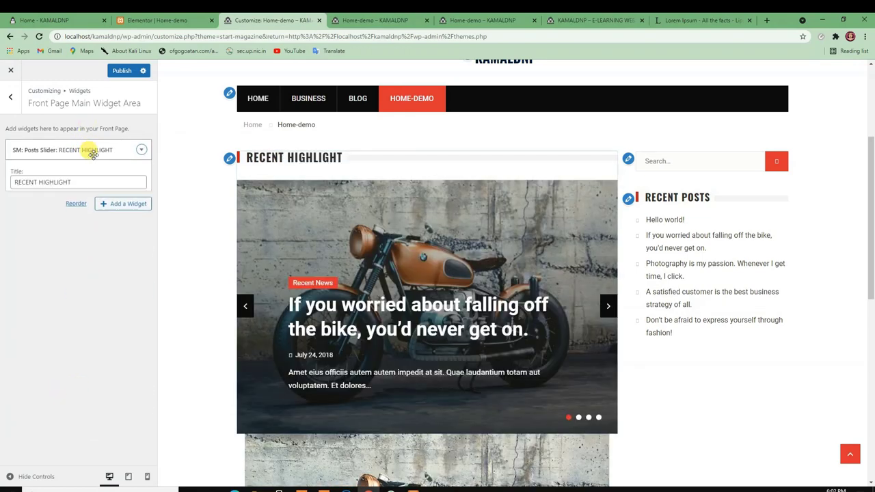
{"action": "scroll", "coordinate": [24, 385], "scroll_direction": "down", "scroll_amount": 1}
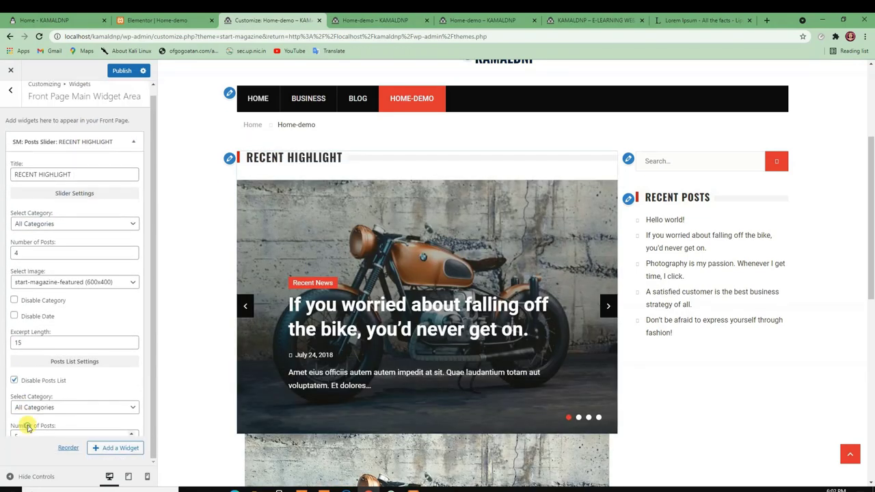
{"action": "scroll", "coordinate": [28, 427], "scroll_direction": "down", "scroll_amount": 2}
{"action": "left_click", "coordinate": [20, 424]}
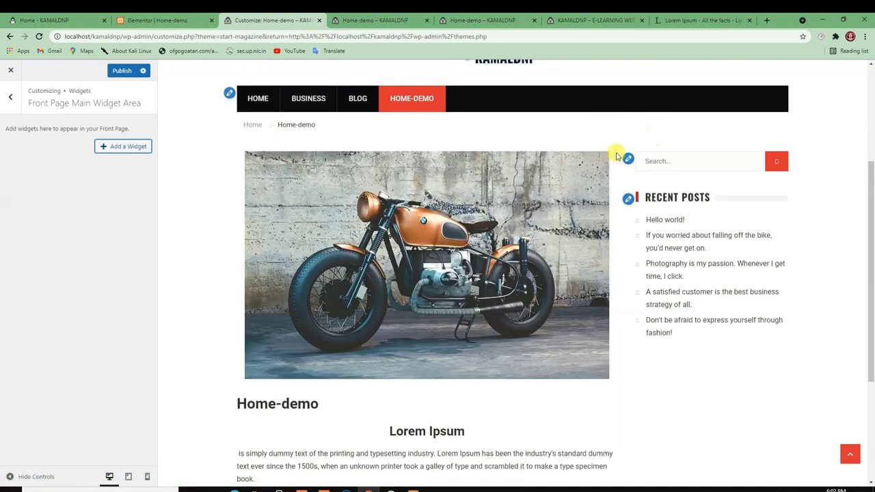
- Look over the Home-demo and Home pages in the preview after the widget removal, and go back to Home-demo
{"action": "scroll", "coordinate": [594, 159], "scroll_direction": "down", "scroll_amount": 3}
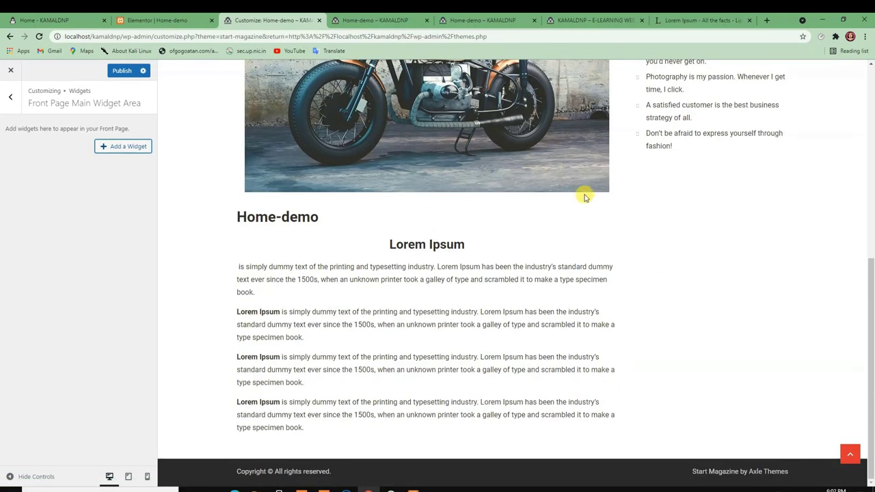
{"action": "scroll", "coordinate": [584, 198], "scroll_direction": "up", "scroll_amount": 4}
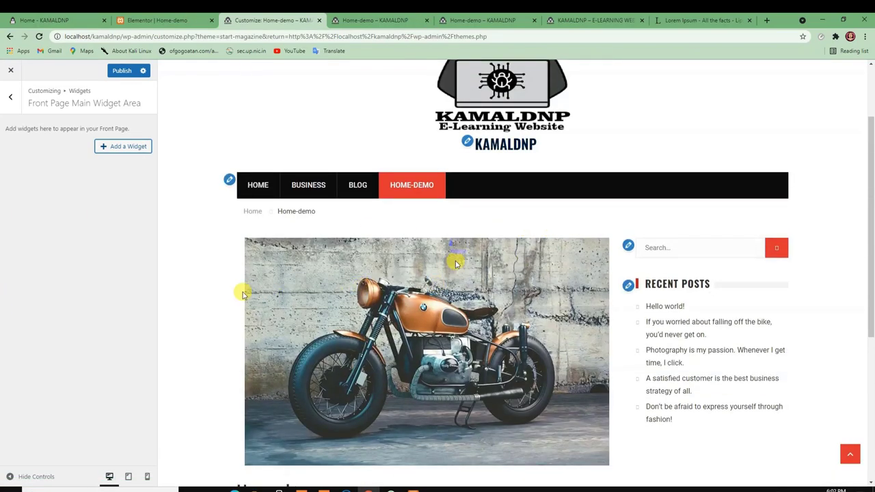
{"action": "left_click", "coordinate": [257, 184]}
{"action": "scroll", "coordinate": [312, 256], "scroll_direction": "down", "scroll_amount": 10}
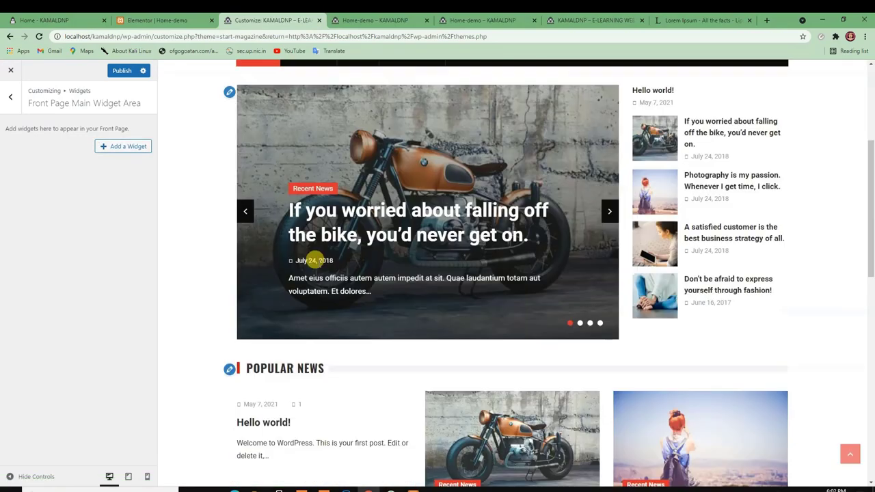
{"action": "scroll", "coordinate": [319, 266], "scroll_direction": "down", "scroll_amount": 2}
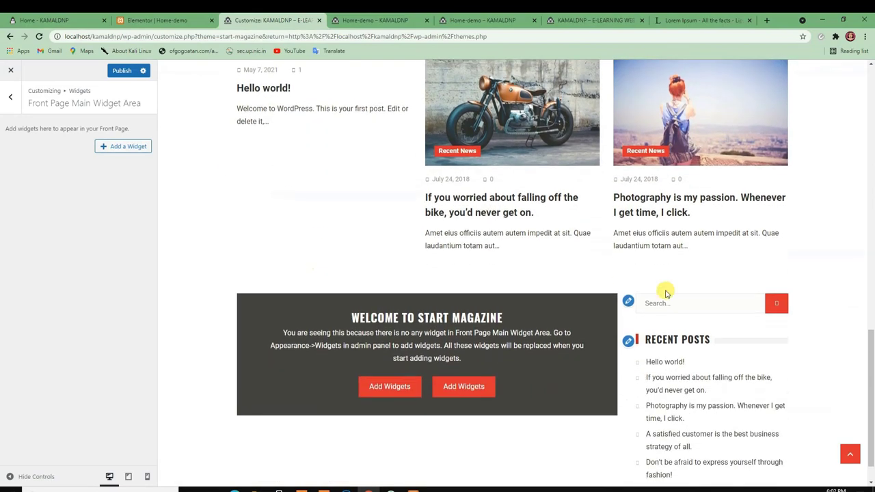
{"action": "scroll", "coordinate": [662, 289], "scroll_direction": "up", "scroll_amount": 15}
{"action": "left_click", "coordinate": [390, 290]}
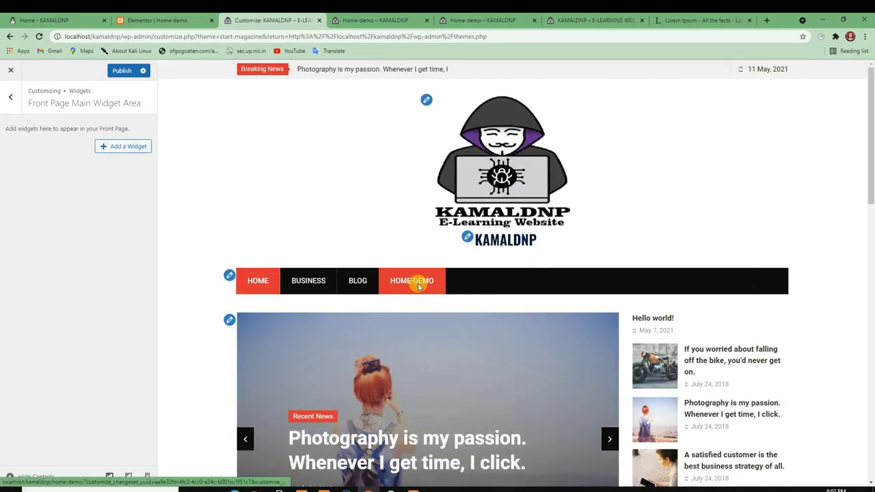
- Look over the Home-demo page in the customizer preview and leave the Front Page Main Widget Area settings
{"action": "scroll", "coordinate": [418, 284], "scroll_direction": "down", "scroll_amount": 5}
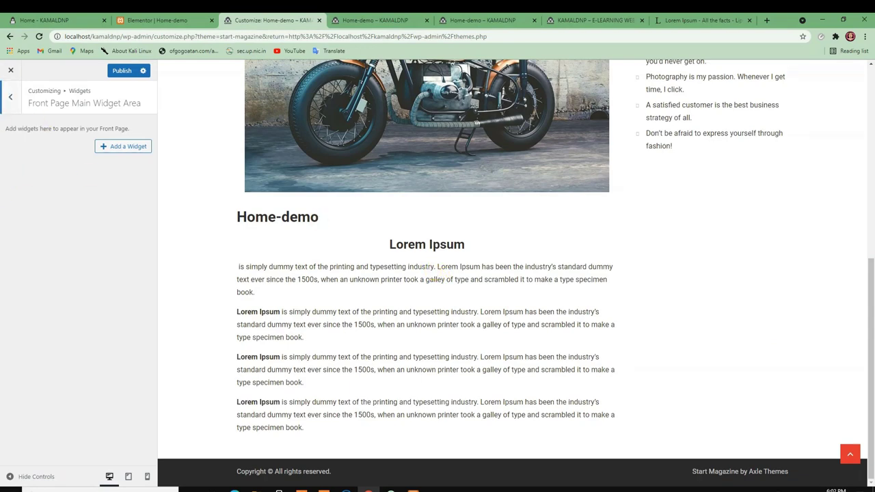
{"action": "left_click", "coordinate": [10, 102]}
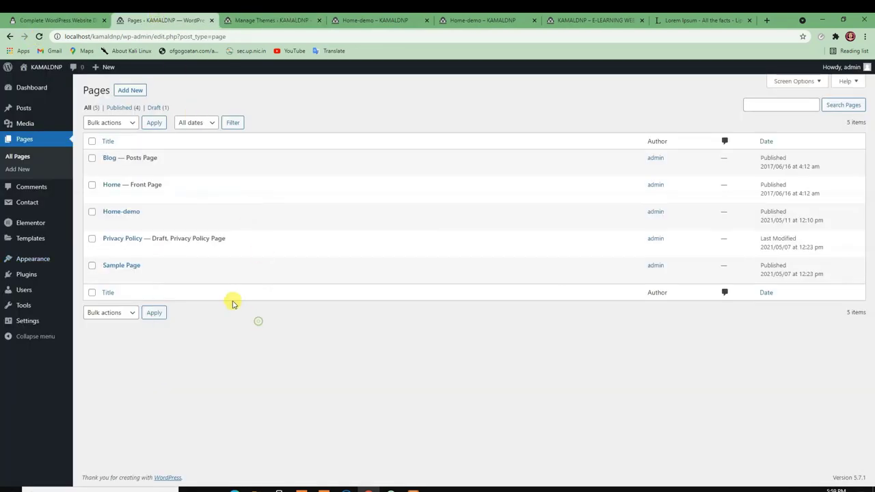
- Open the Home-demo page in the WordPress editor and check the last paragraph's block options and the page settings
{"action": "left_click", "coordinate": [107, 223]}
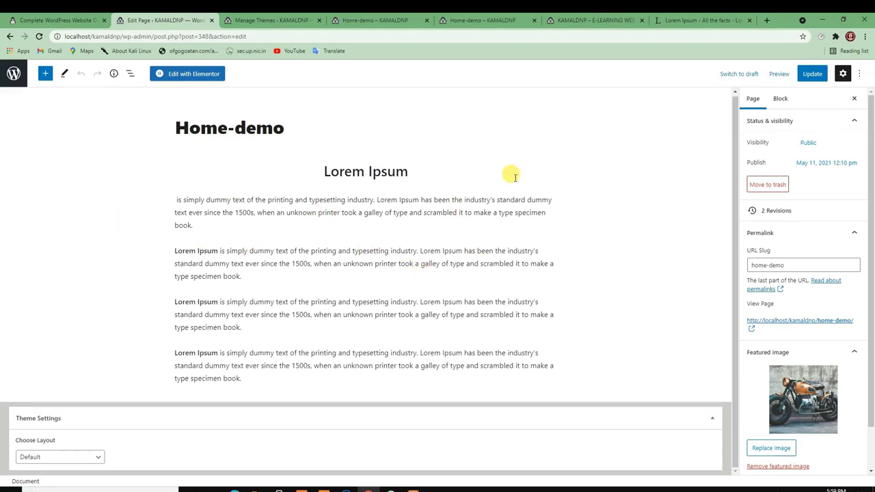
{"action": "left_click", "coordinate": [227, 382]}
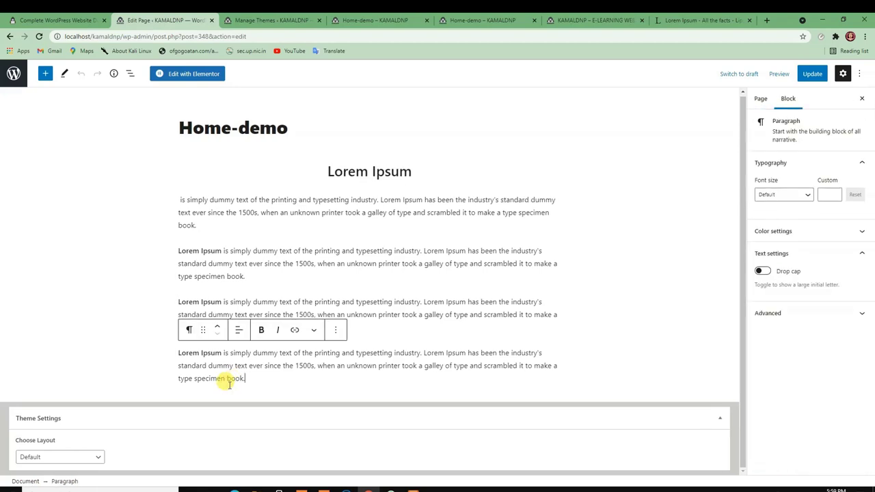
{"action": "left_click", "coordinate": [337, 331]}
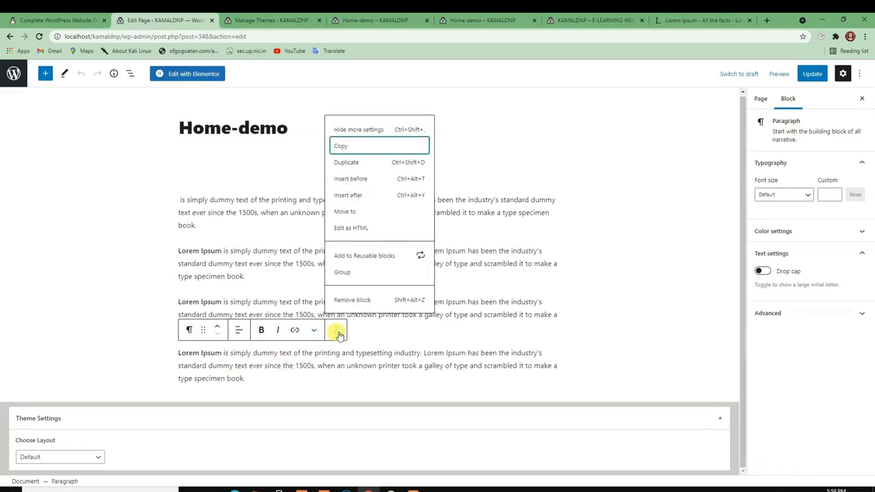
{"action": "left_click", "coordinate": [859, 353]}
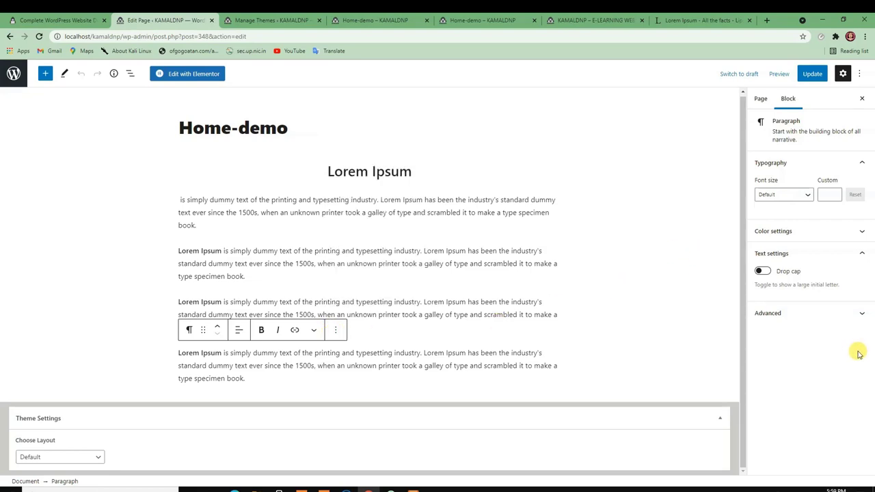
{"action": "left_click", "coordinate": [758, 99]}
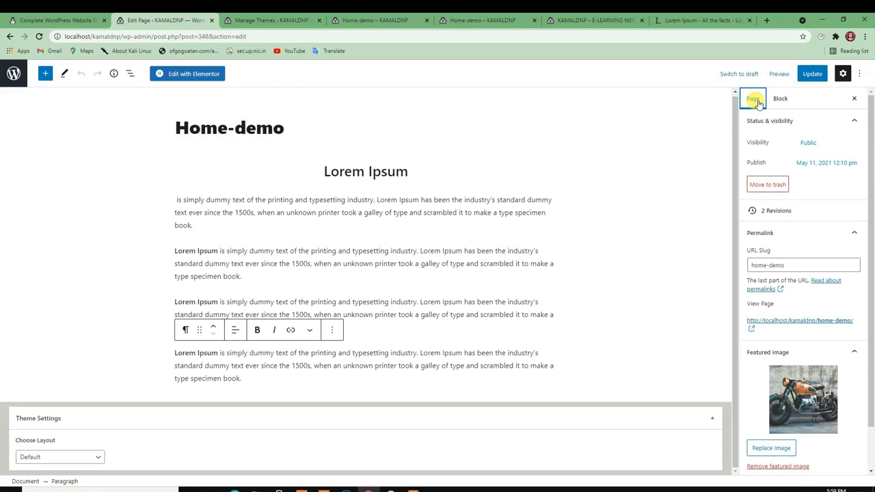
- Open the home page of the live kamaldnp.com site and look through its sections down to the footer
{"action": "left_click", "coordinate": [54, 20]}
{"action": "scroll", "coordinate": [154, 130], "scroll_direction": "up", "scroll_amount": 5}
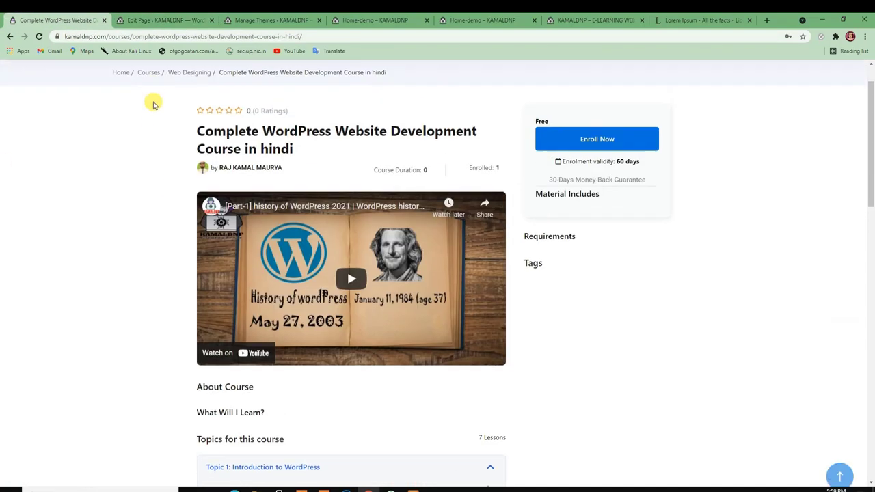
{"action": "scroll", "coordinate": [128, 90], "scroll_direction": "up", "scroll_amount": 1}
{"action": "left_click", "coordinate": [129, 92]}
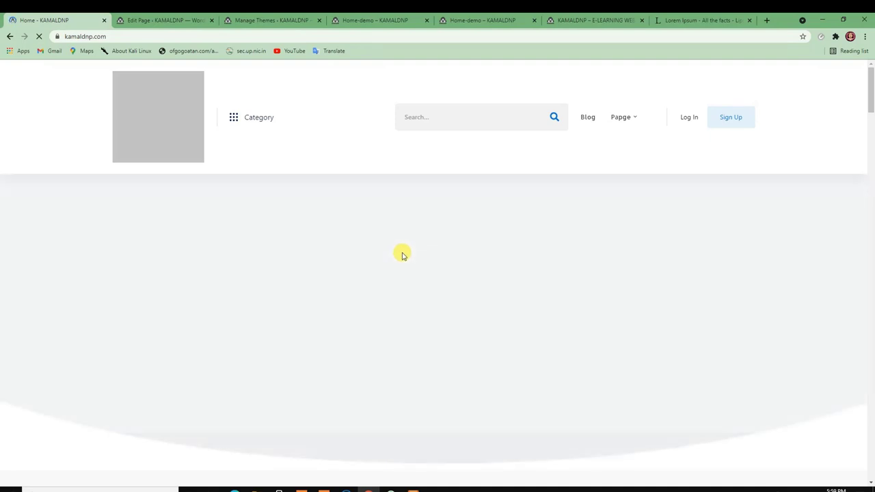
{"action": "scroll", "coordinate": [396, 279], "scroll_direction": "down", "scroll_amount": 7}
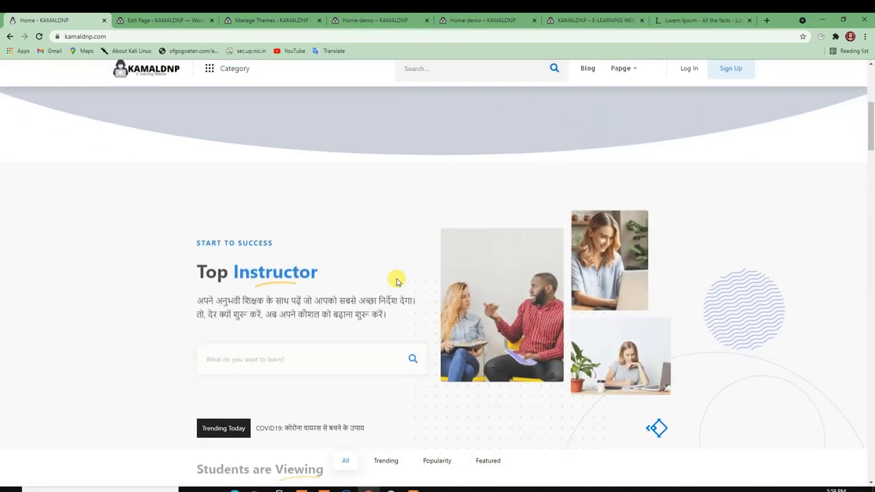
{"action": "scroll", "coordinate": [396, 280], "scroll_direction": "down", "scroll_amount": 8}
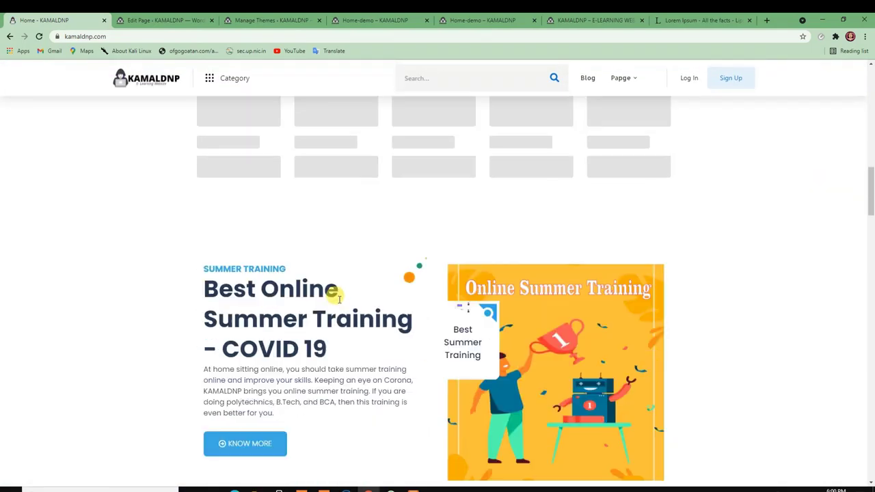
{"action": "scroll", "coordinate": [367, 299], "scroll_direction": "down", "scroll_amount": 6}
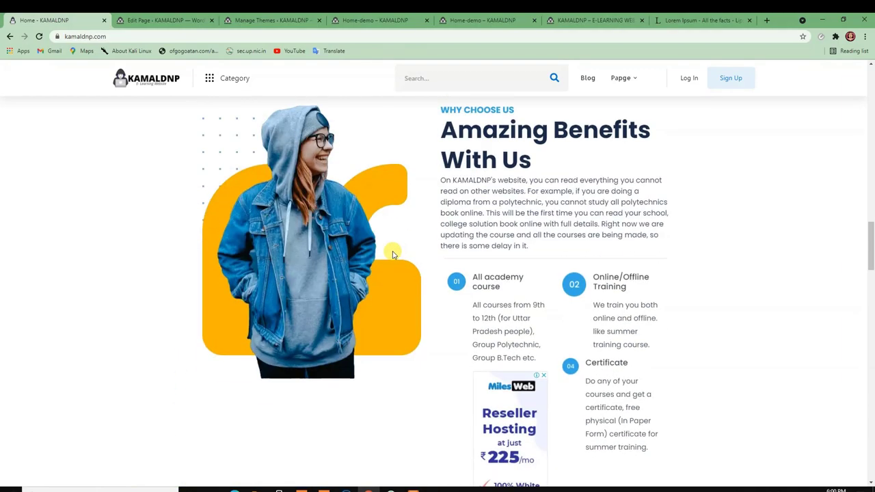
{"action": "scroll", "coordinate": [392, 254], "scroll_direction": "down", "scroll_amount": 10}
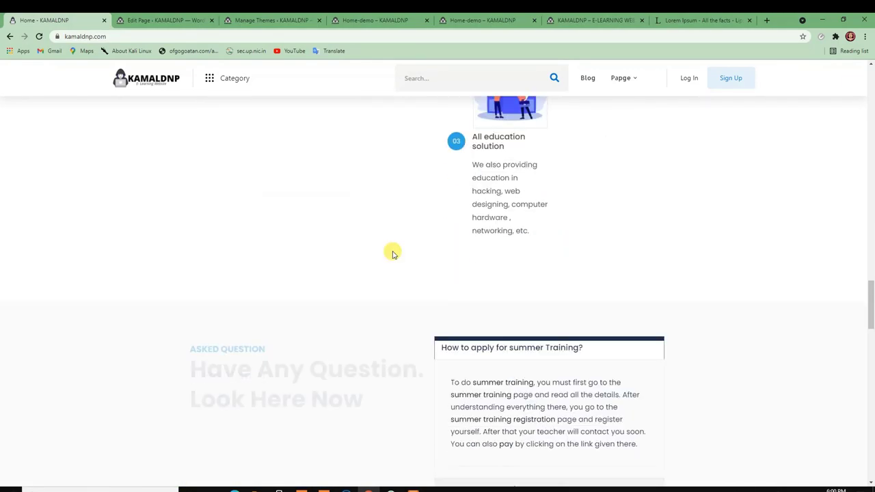
{"action": "scroll", "coordinate": [392, 253], "scroll_direction": "down", "scroll_amount": 10}
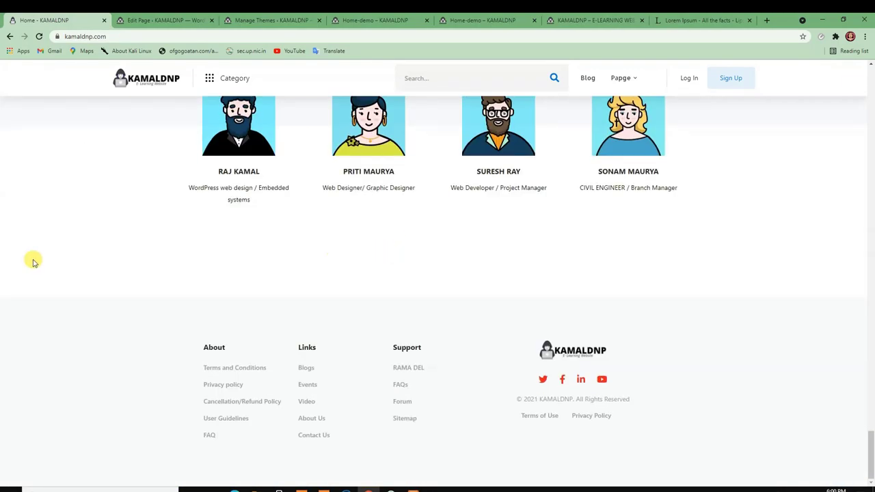
{"action": "scroll", "coordinate": [171, 96], "scroll_direction": "up", "scroll_amount": 4}
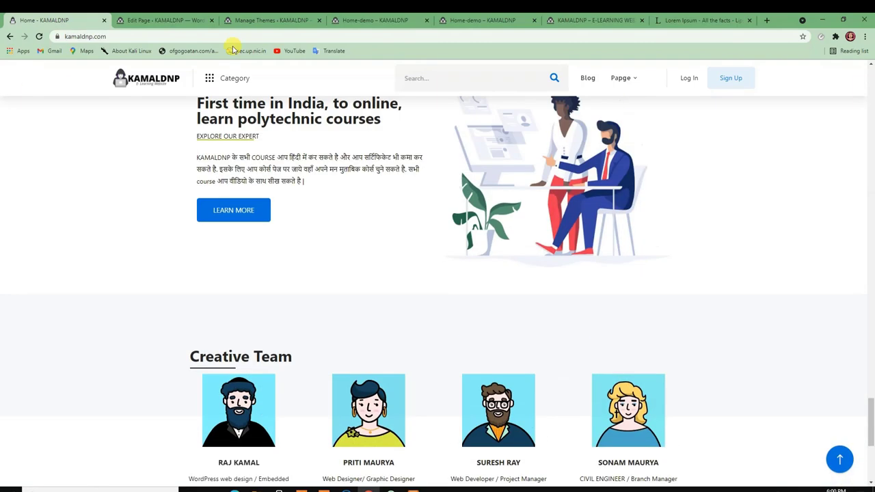
- Return to the Home-demo page, open it for editing with Elementor, and reload the Elementor editor
{"action": "left_click", "coordinate": [247, 19]}
{"action": "left_click", "coordinate": [130, 18]}
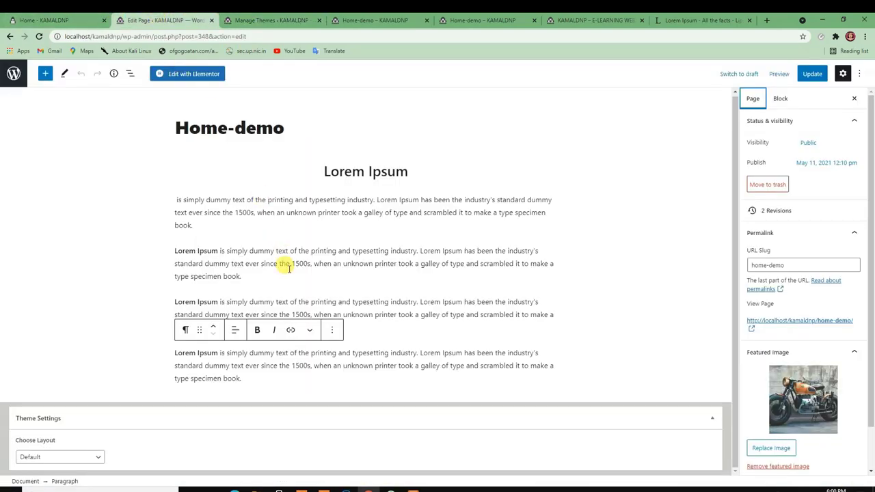
{"action": "left_click", "coordinate": [177, 74]}
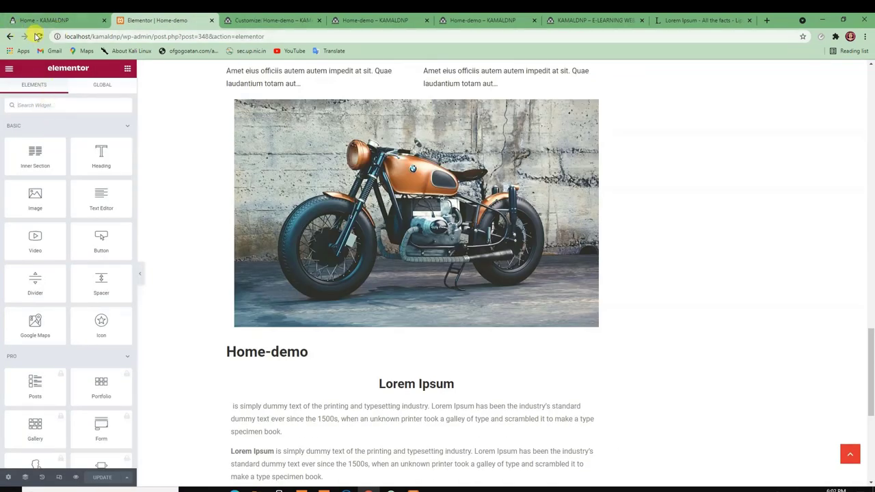
{"action": "left_click", "coordinate": [38, 36]}
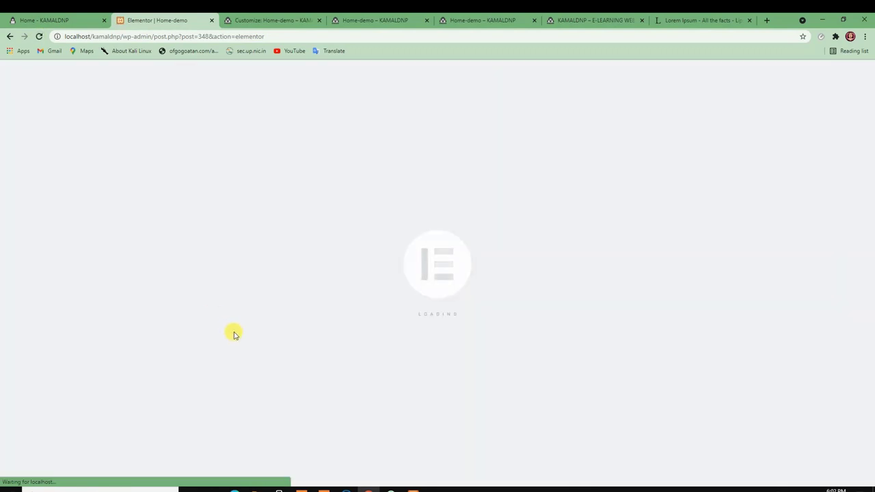
- Examine the Home-demo layout in Elementor and compare it with the live kamaldnp.com home page
{"action": "scroll", "coordinate": [615, 250], "scroll_direction": "down", "scroll_amount": 4}
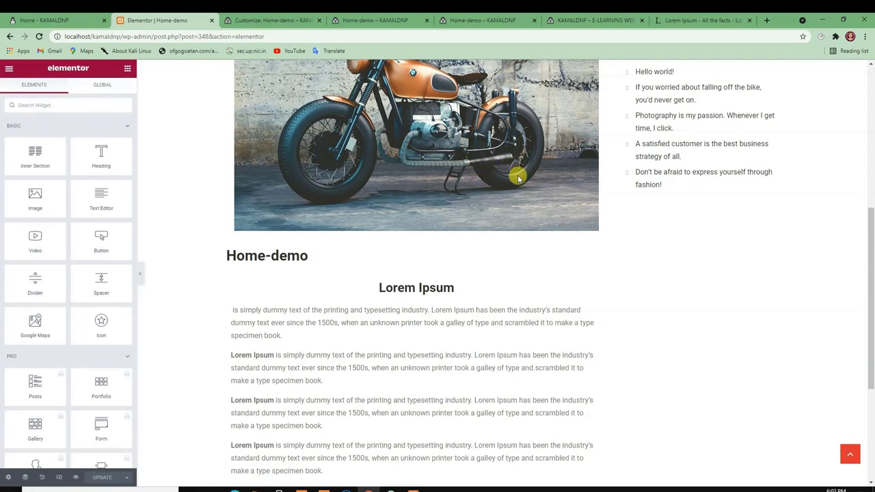
{"action": "scroll", "coordinate": [519, 179], "scroll_direction": "up", "scroll_amount": 3}
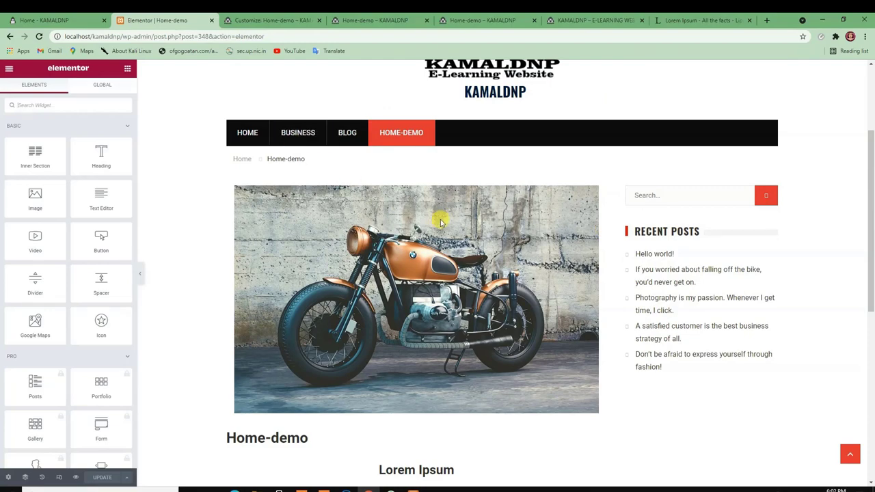
{"action": "scroll", "coordinate": [565, 205], "scroll_direction": "down", "scroll_amount": 4}
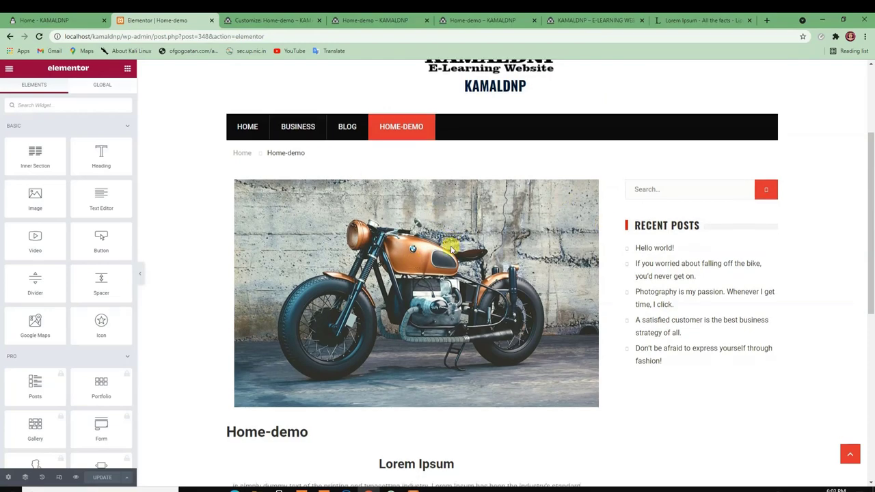
{"action": "scroll", "coordinate": [371, 102], "scroll_direction": "up", "scroll_amount": 3}
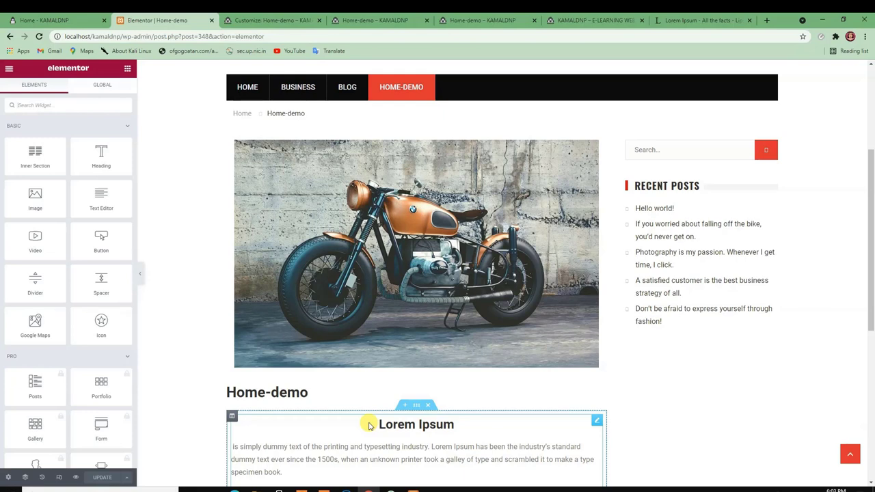
{"action": "left_click", "coordinate": [40, 15]}
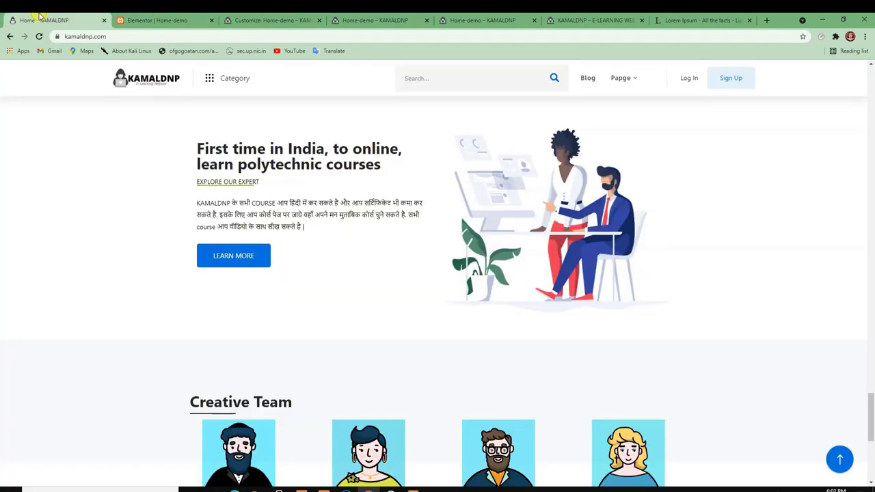
{"action": "scroll", "coordinate": [127, 73], "scroll_direction": "up", "scroll_amount": 3}
- Close the theme customizer and open the Home-demo page from the pages list in the WordPress editor
{"action": "key", "text": "ctrl+Tab"}
{"action": "key", "text": "ctrl+Tab"}
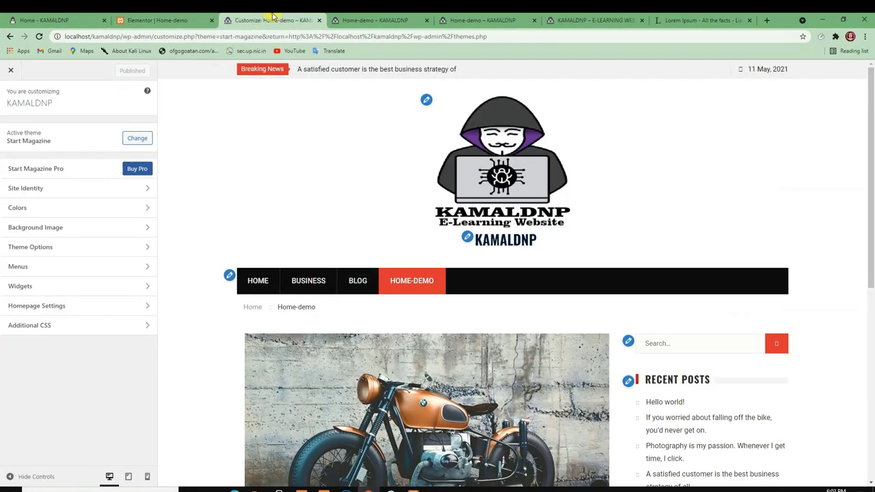
{"action": "left_click", "coordinate": [10, 69]}
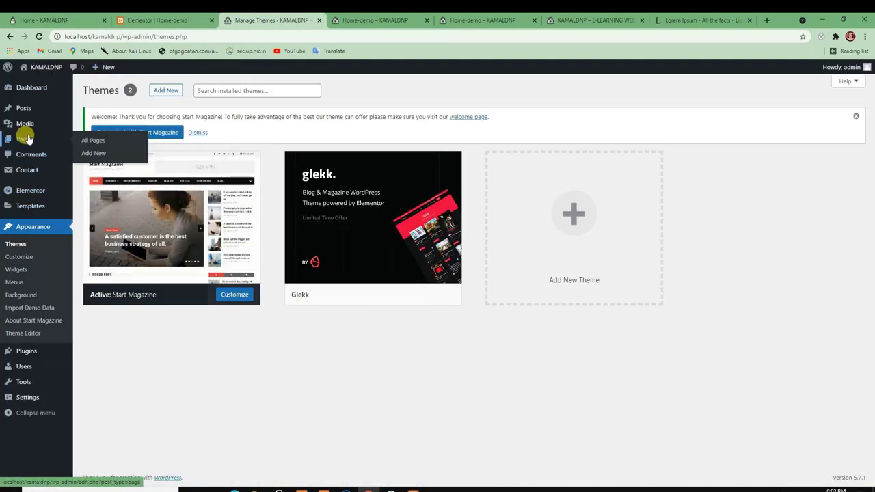
{"action": "left_click", "coordinate": [93, 140]}
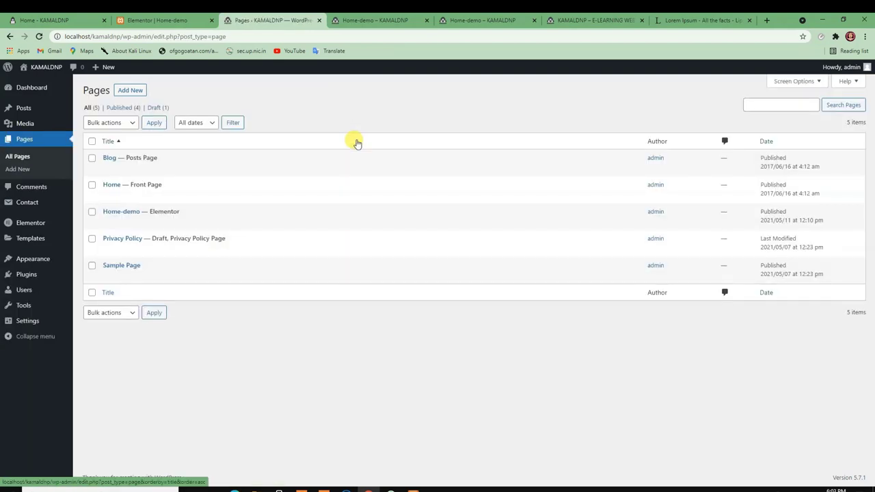
{"action": "mouse_move", "coordinate": [112, 210]}
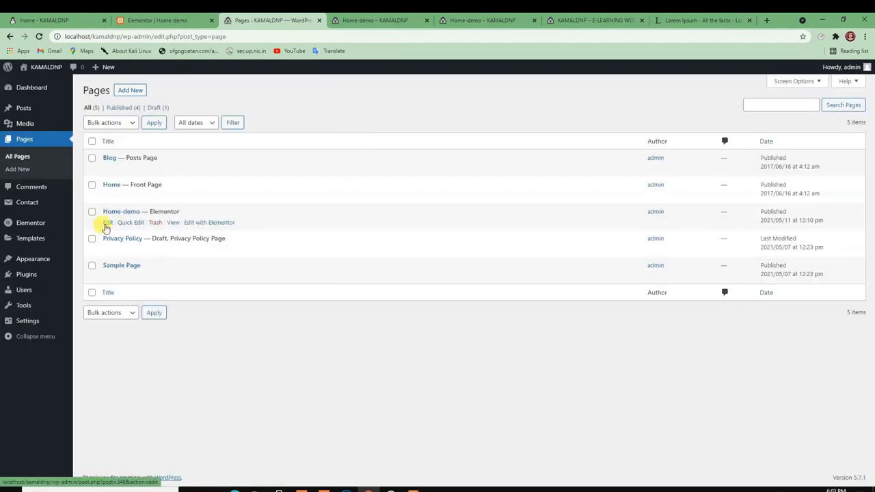
{"action": "left_click", "coordinate": [106, 223]}
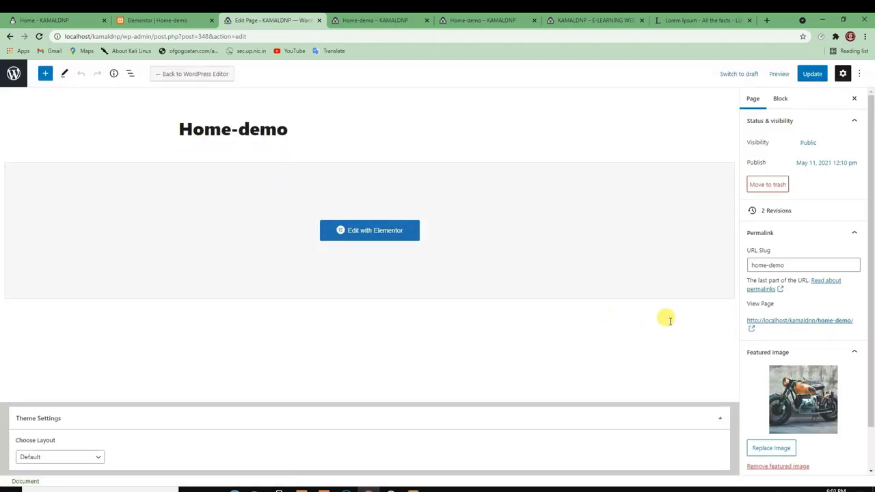
- Remove the motorcycle featured image from the Home-demo page and update the page
{"action": "scroll", "coordinate": [815, 399], "scroll_direction": "down", "scroll_amount": 1}
{"action": "left_click", "coordinate": [779, 417]}
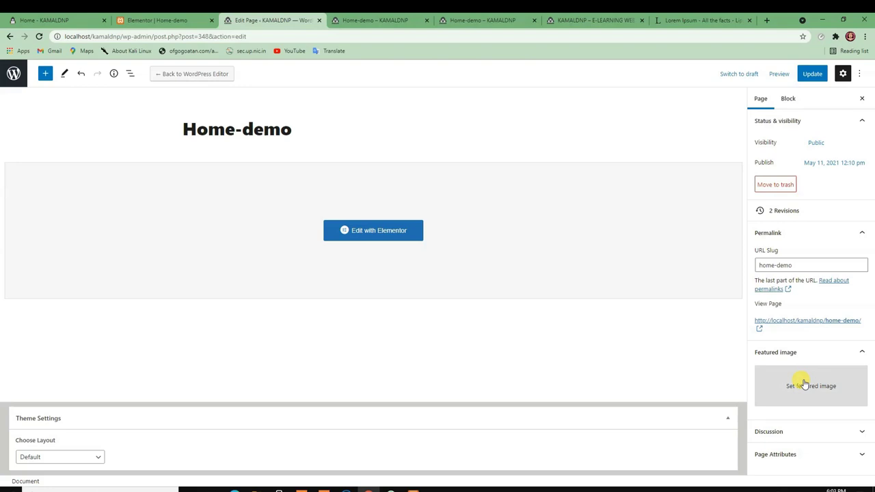
{"action": "left_click", "coordinate": [158, 20]}
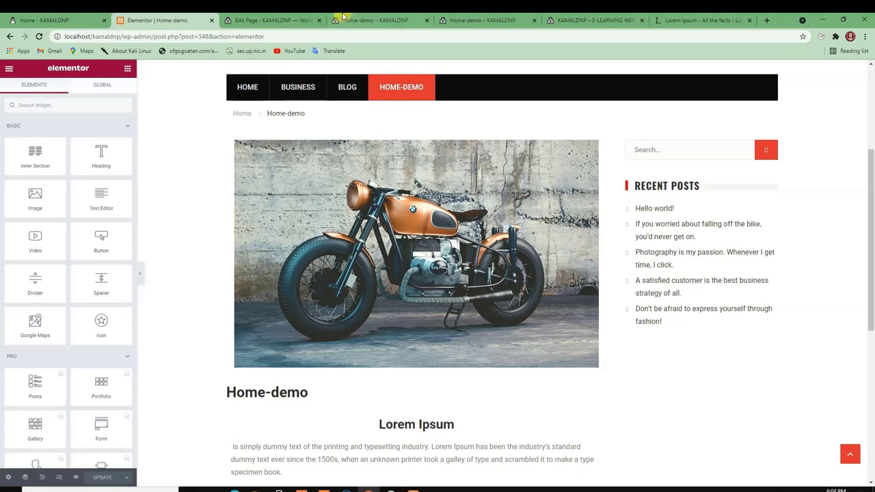
{"action": "left_click", "coordinate": [280, 19]}
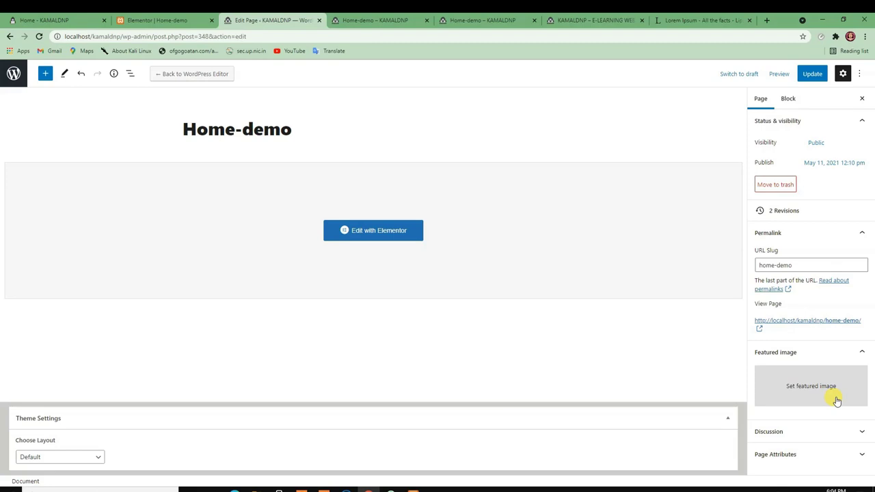
{"action": "left_click", "coordinate": [818, 76]}
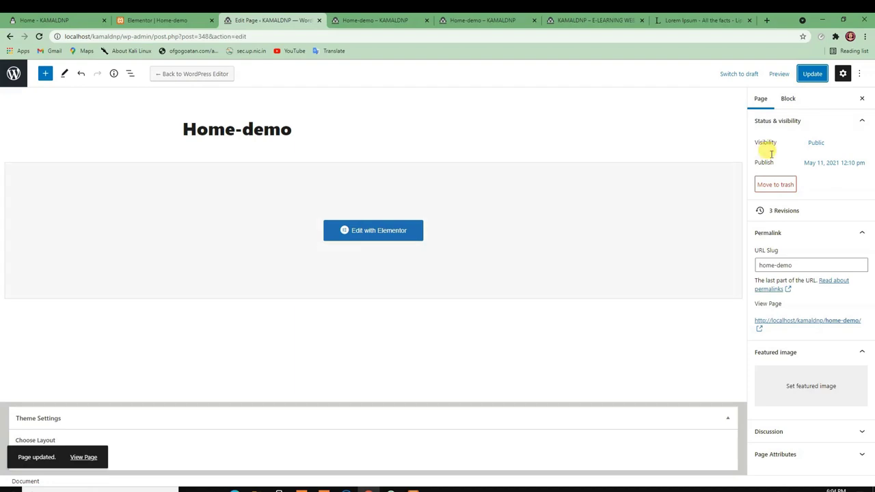
- Reload the Elementor editor for Home-demo, place the page editor's browser tab before it, and check the page content
{"action": "left_click", "coordinate": [157, 19]}
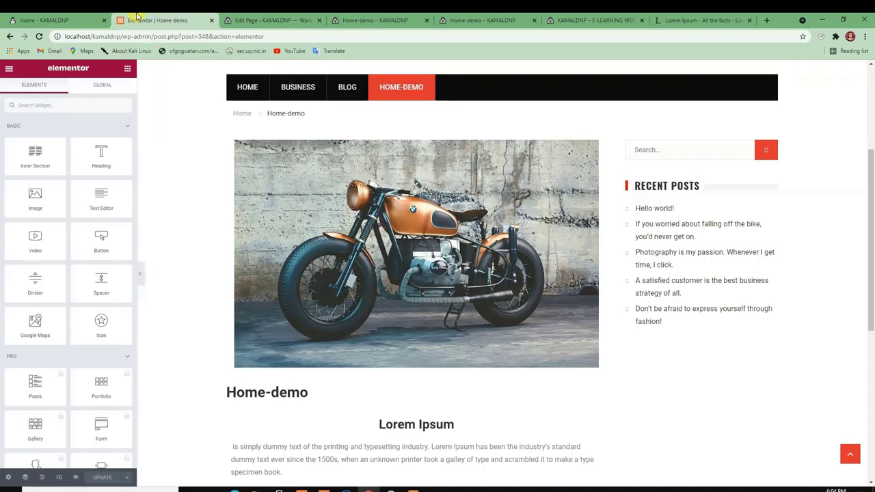
{"action": "left_click", "coordinate": [39, 36]}
{"action": "left_click_drag", "start_coordinate": [244, 20], "coordinate": [161, 20]}
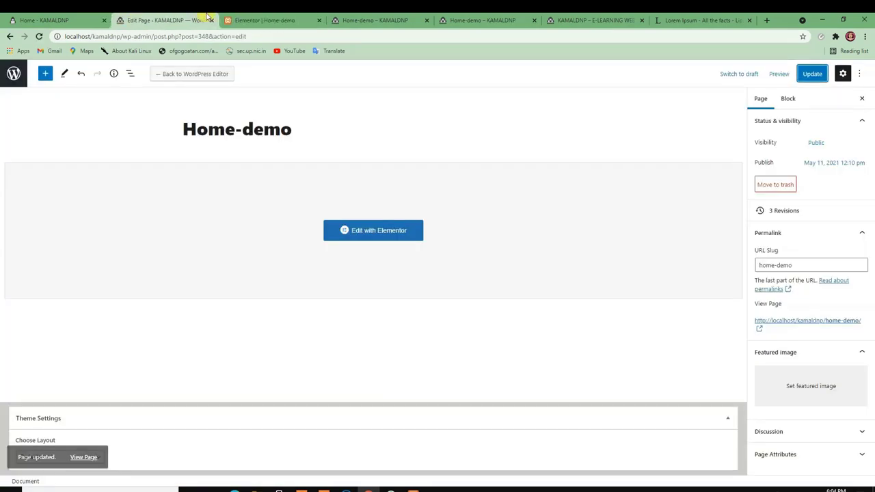
{"action": "left_click", "coordinate": [269, 20]}
{"action": "scroll", "coordinate": [396, 299], "scroll_direction": "down", "scroll_amount": 3}
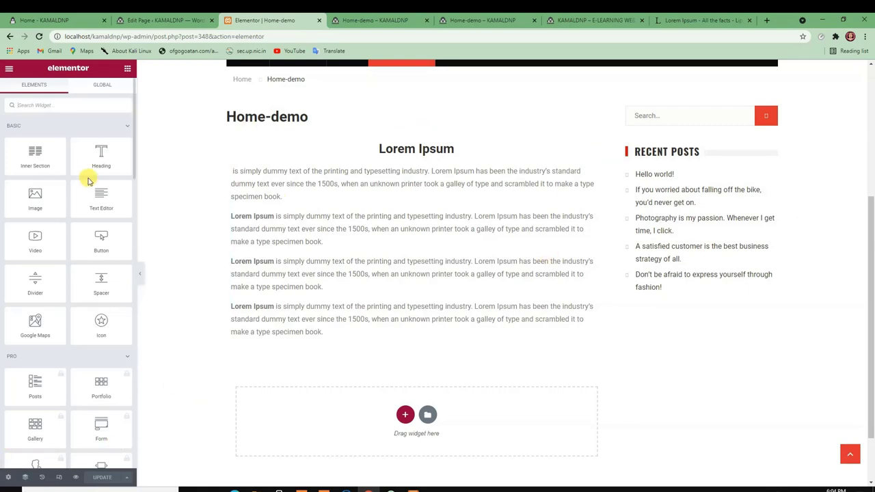
- Set the Home-demo page layout to Elementor Full Width in the page settings
{"action": "left_click", "coordinate": [7, 478]}
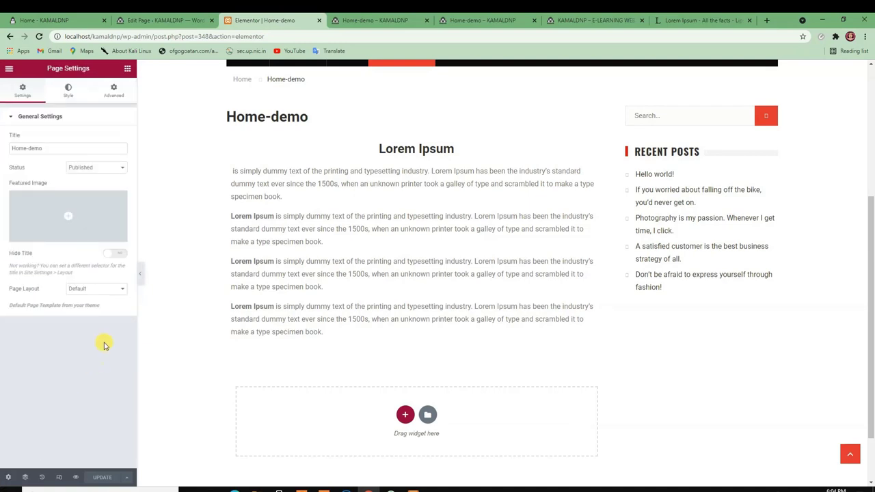
{"action": "left_click", "coordinate": [105, 288]}
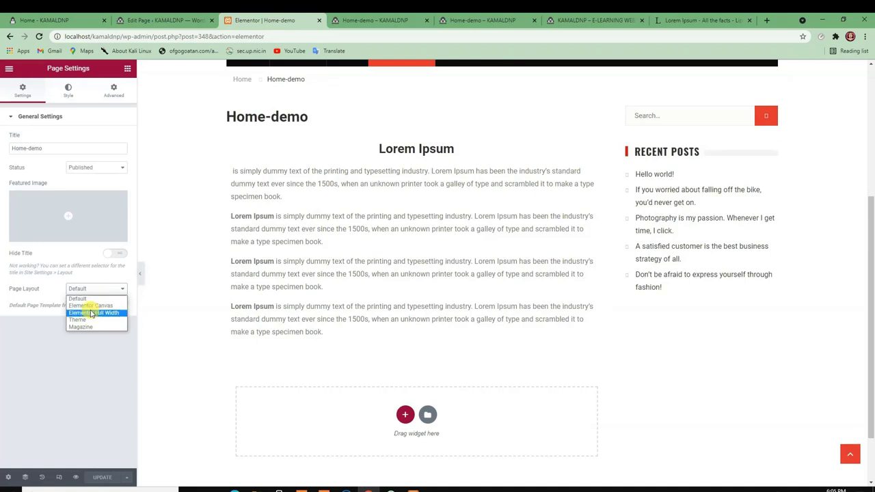
{"action": "left_click", "coordinate": [91, 312]}
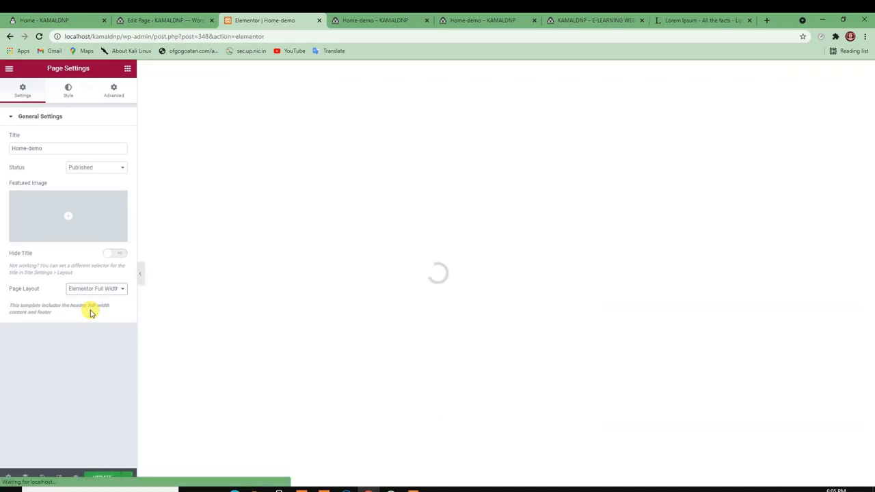
- Delete the Lorem Ipsum text section from Home-demo, look at the page in the WordPress editor, and return to Elementor
{"action": "scroll", "coordinate": [623, 318], "scroll_direction": "down", "scroll_amount": 3}
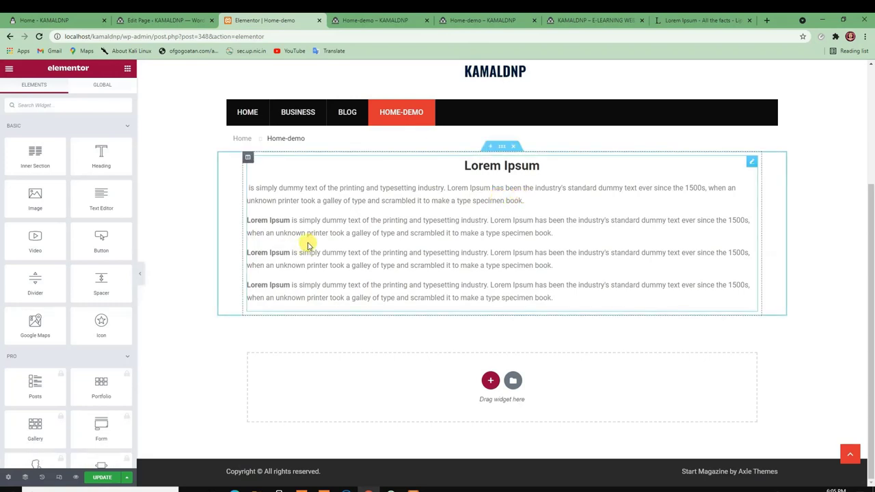
{"action": "scroll", "coordinate": [307, 246], "scroll_direction": "up", "scroll_amount": 3}
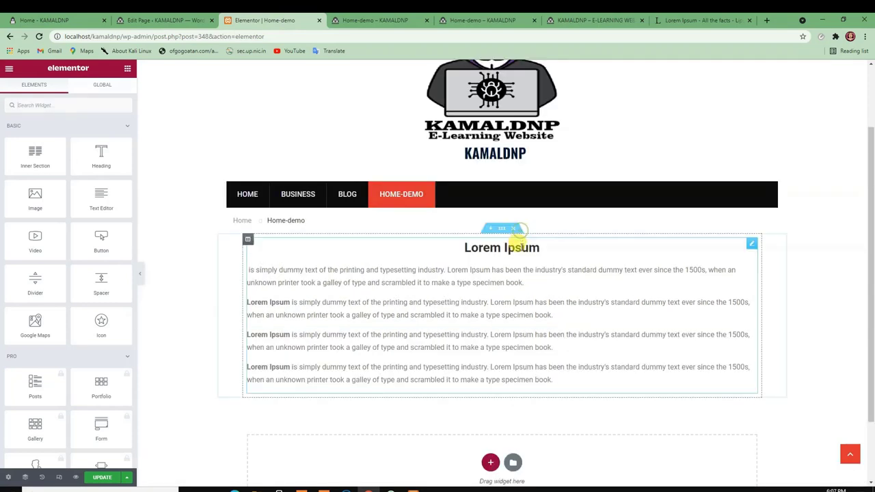
{"action": "left_click", "coordinate": [517, 229]}
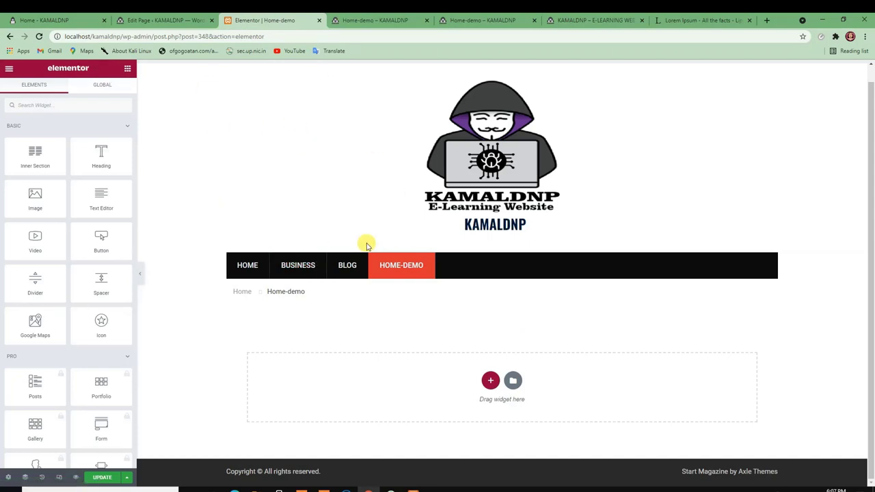
{"action": "left_click", "coordinate": [183, 18]}
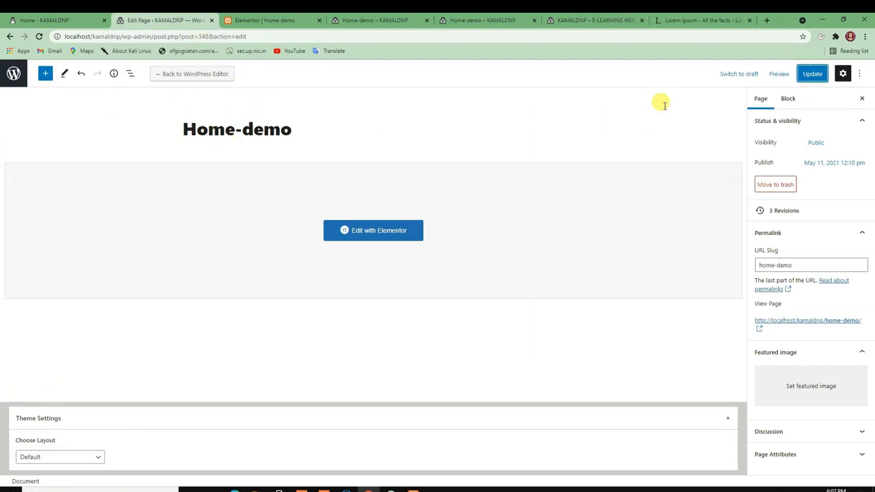
{"action": "left_click", "coordinate": [413, 236]}
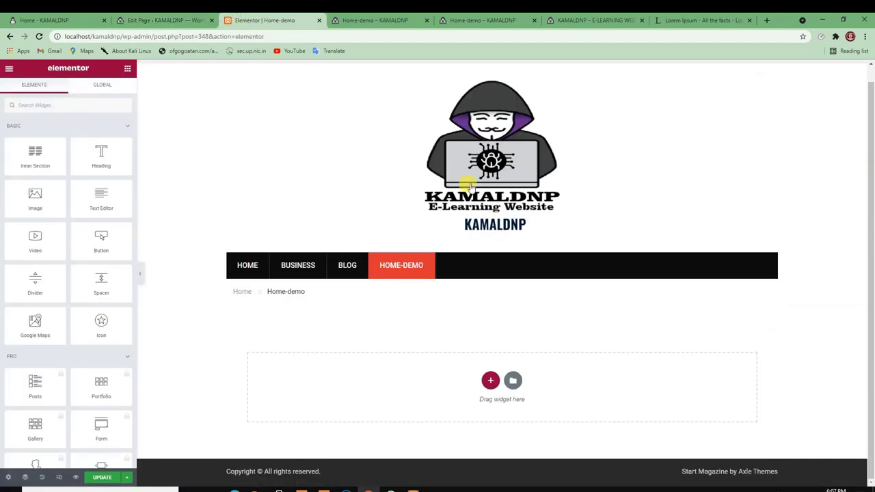
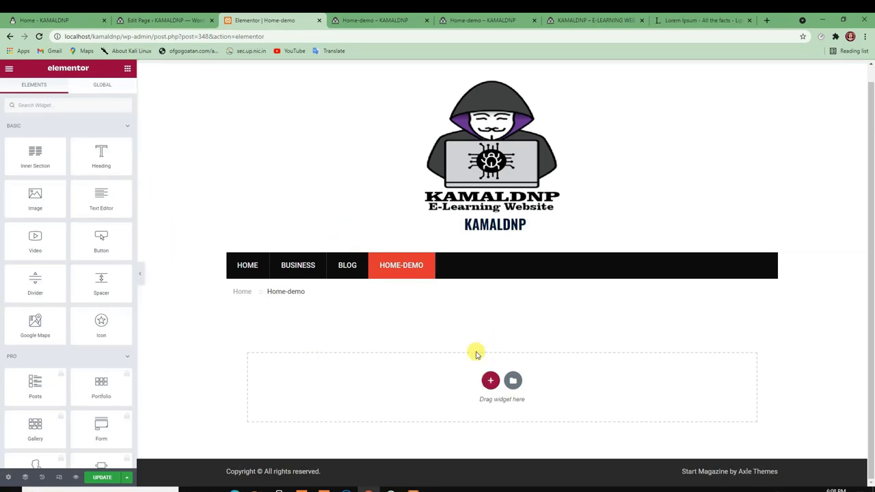
{"action": "left_click", "coordinate": [490, 379]}
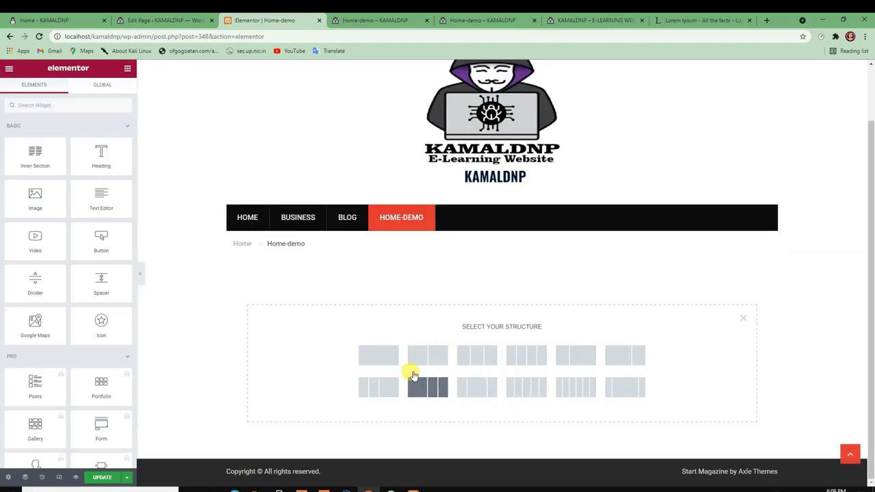
{"action": "left_click", "coordinate": [381, 354]}
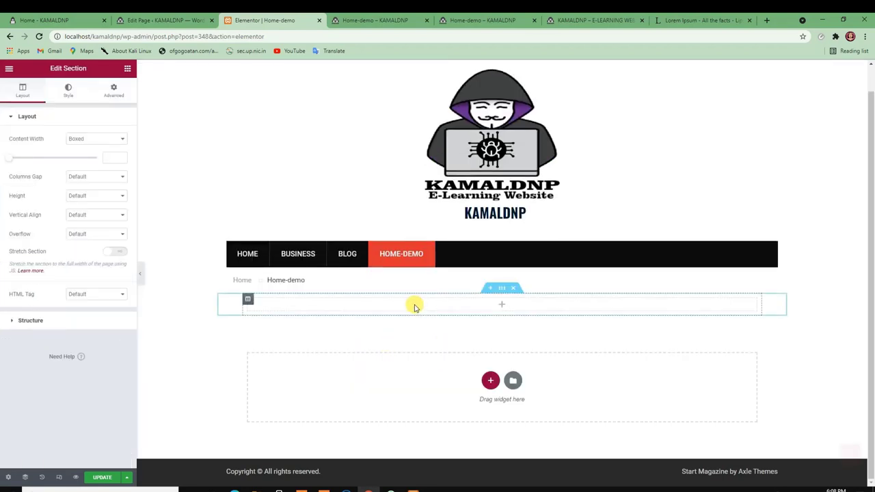
{"action": "left_click", "coordinate": [512, 288]}
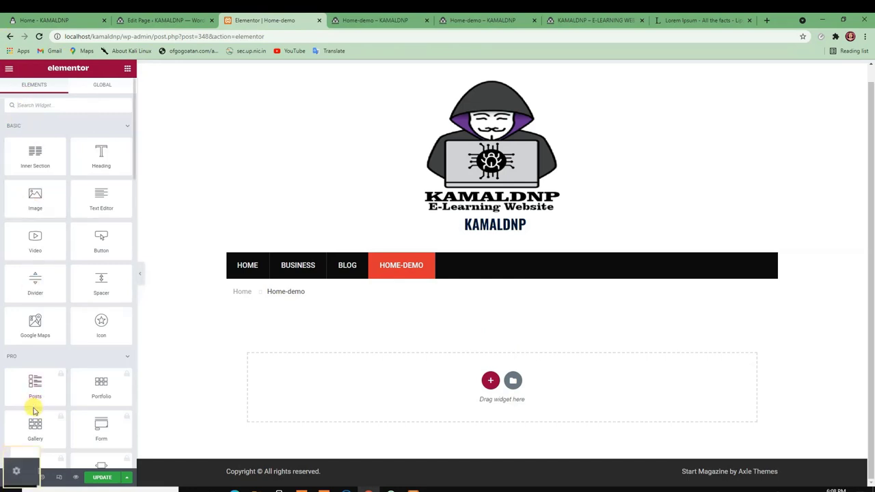
- Open the page settings, view the status choices, and switch Hide Title on and off again
{"action": "left_click", "coordinate": [8, 477]}
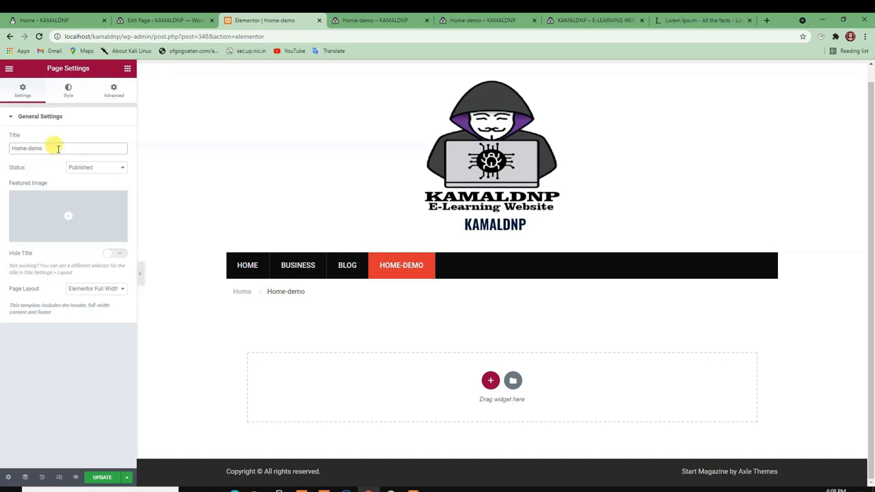
{"action": "left_click", "coordinate": [77, 169]}
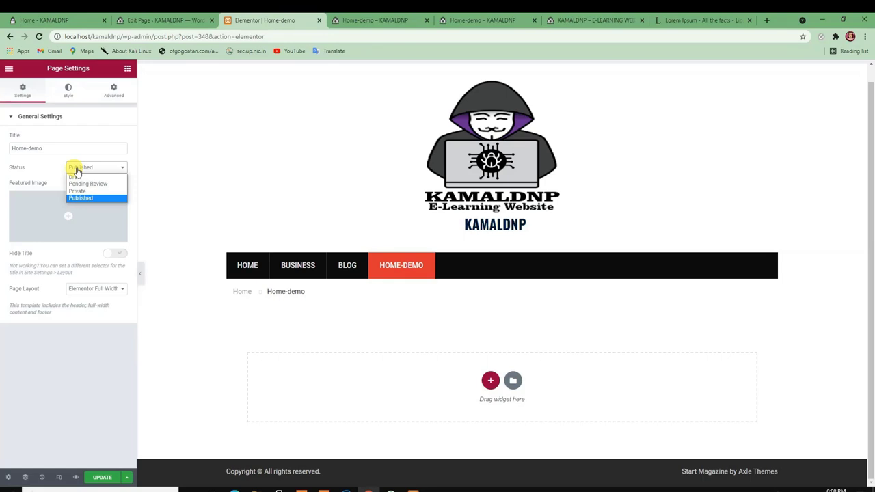
{"action": "left_click", "coordinate": [26, 287]}
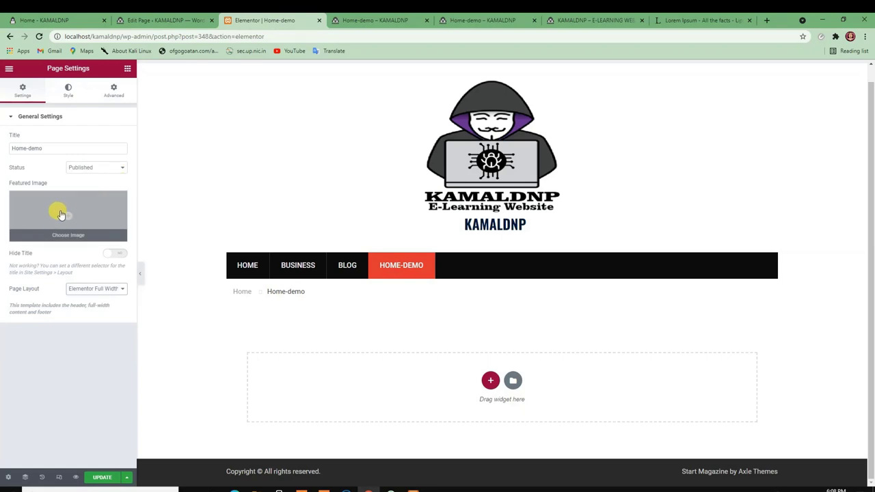
{"action": "left_click", "coordinate": [110, 254]}
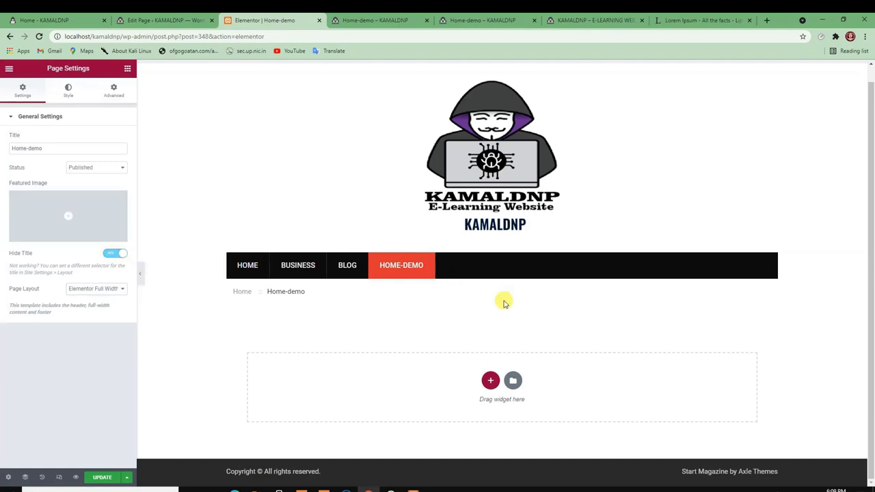
{"action": "left_click", "coordinate": [110, 254]}
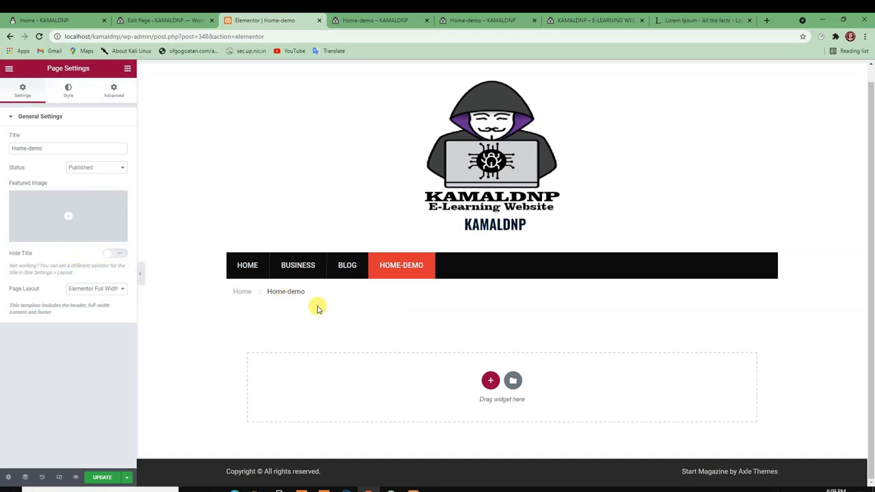
{"action": "double_click", "coordinate": [461, 319]}
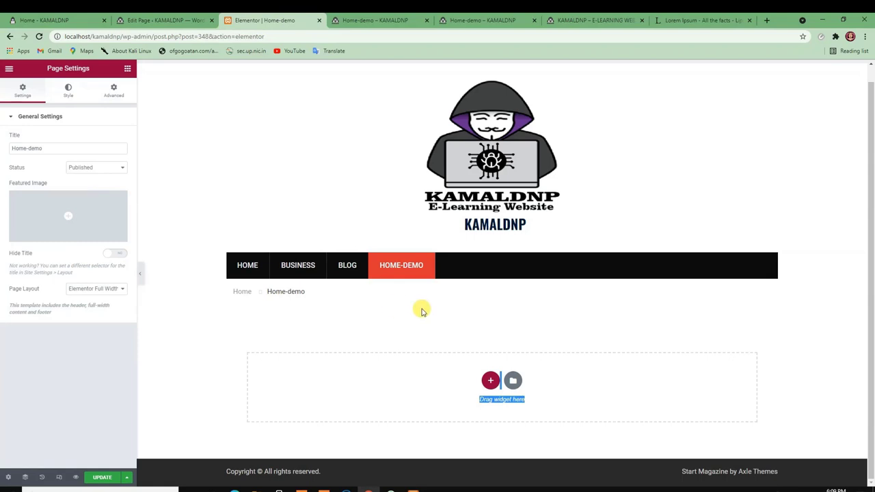
- Try the Elementor Canvas page layout and switch back to Elementor Full Width
{"action": "left_click", "coordinate": [115, 289]}
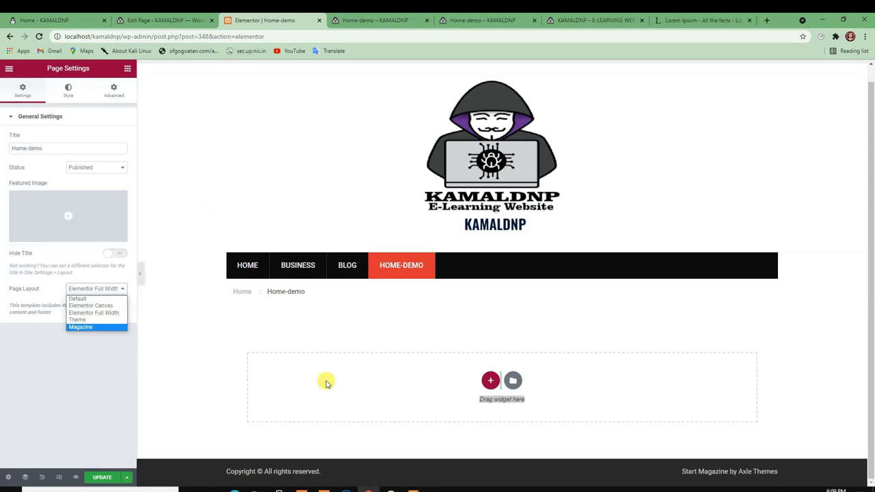
{"action": "left_click", "coordinate": [101, 313]}
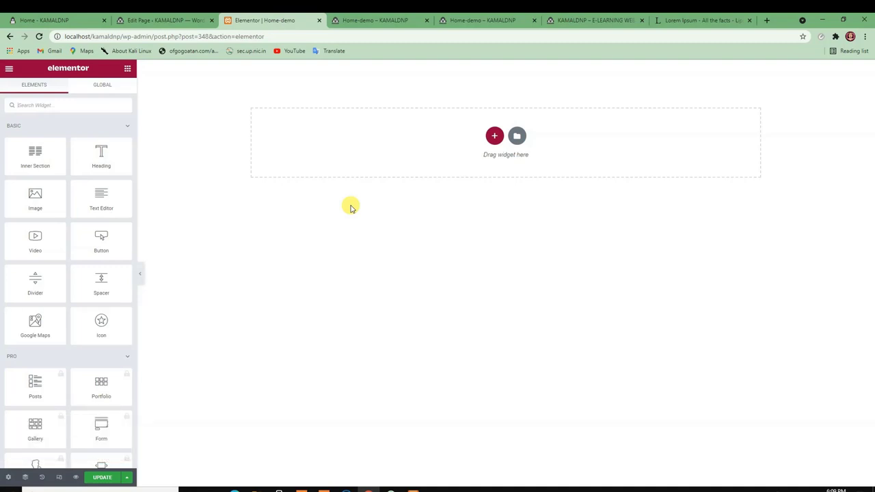
{"action": "left_click", "coordinate": [9, 477]}
{"action": "left_click", "coordinate": [116, 293]}
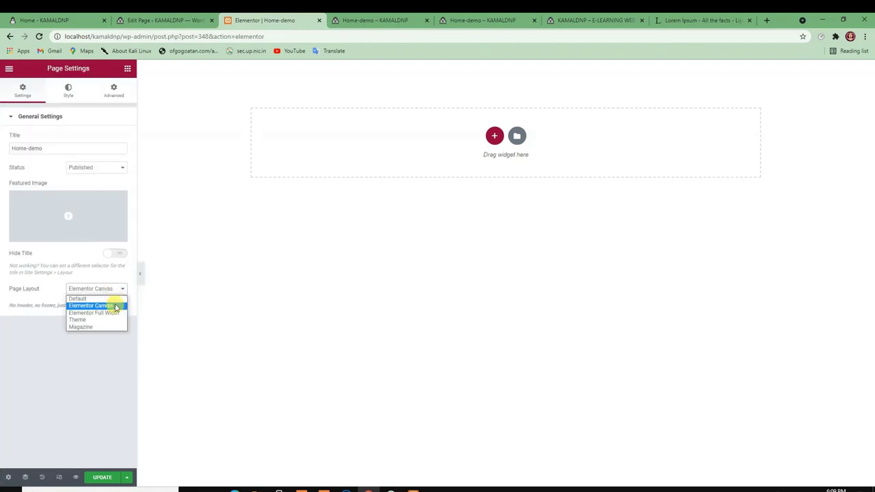
{"action": "left_click", "coordinate": [115, 312]}
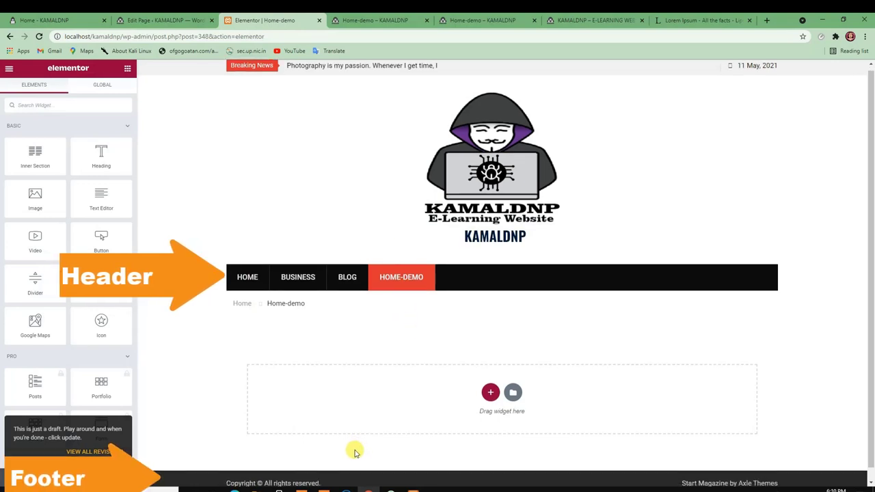
{"action": "scroll", "coordinate": [353, 449], "scroll_direction": "down", "scroll_amount": 1}
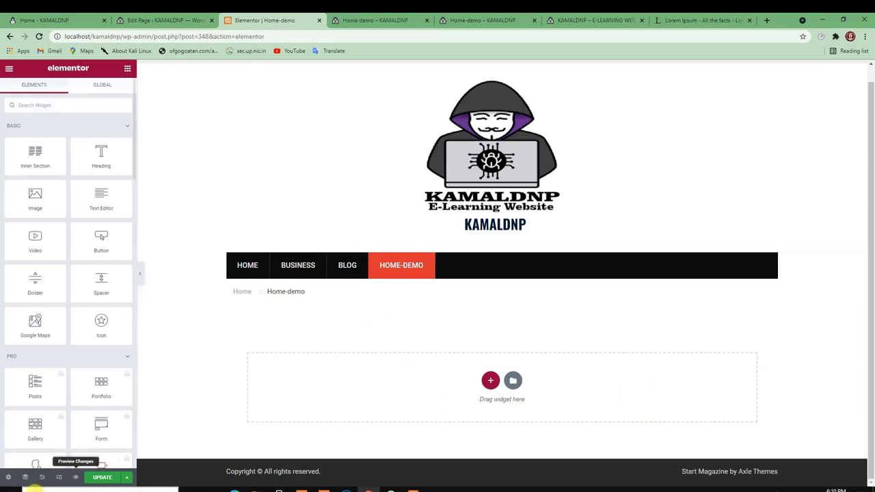
- Try the Theme page layout for the Home-demo page
{"action": "left_click", "coordinate": [8, 477]}
{"action": "left_click", "coordinate": [86, 297]}
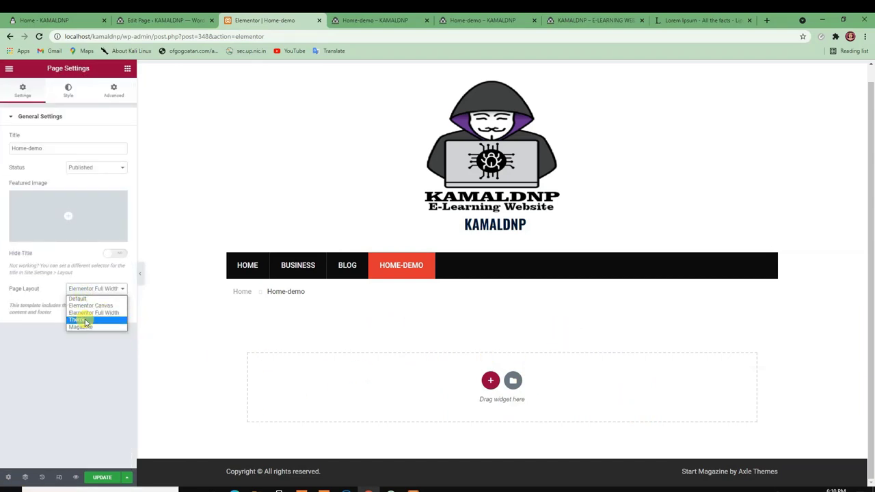
{"action": "left_click", "coordinate": [76, 321]}
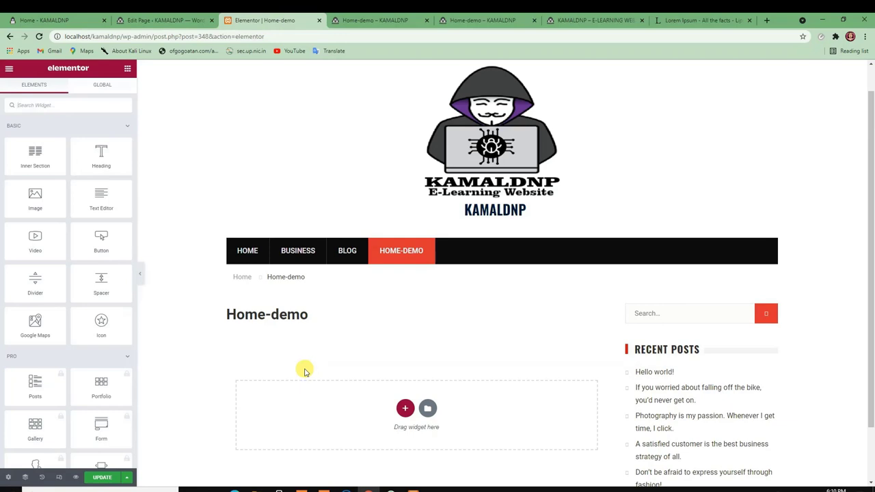
- Try the Magazine page layout for the Home-demo page
{"action": "left_click", "coordinate": [8, 477]}
{"action": "left_click", "coordinate": [93, 291]}
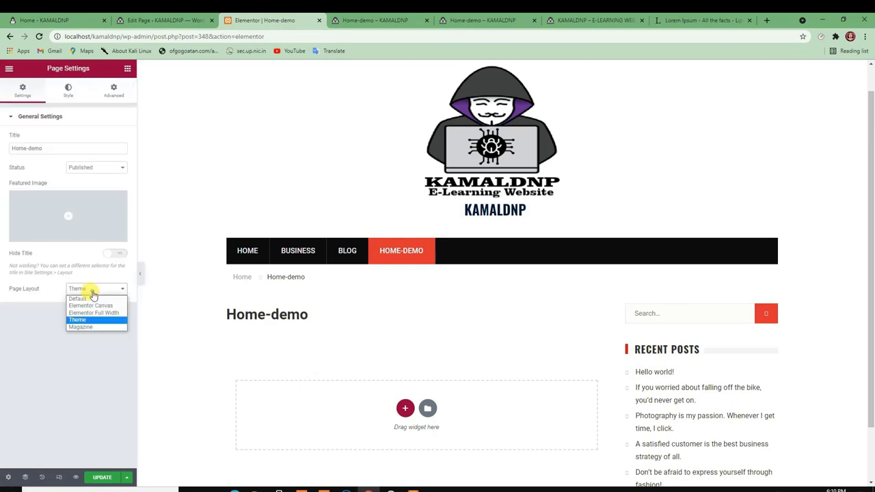
{"action": "left_click", "coordinate": [80, 327]}
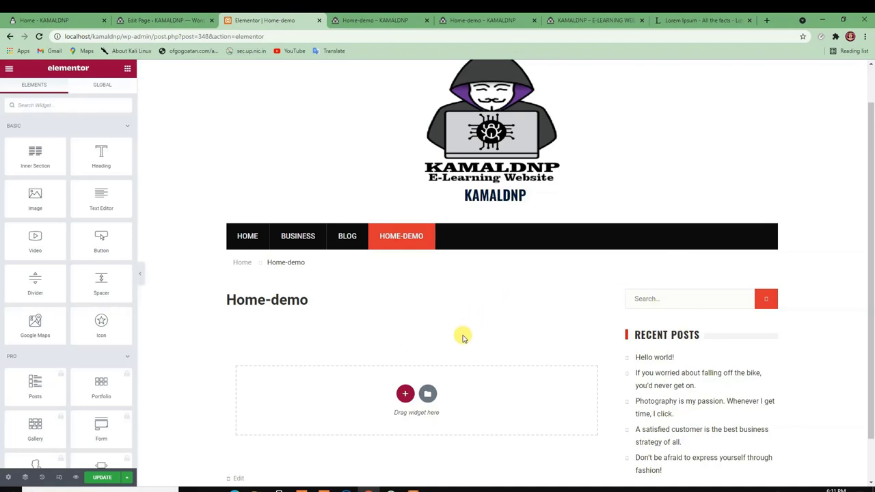
- Switch the Home-demo page layout from Magazine to Elementor Canvas
{"action": "left_click", "coordinate": [8, 476]}
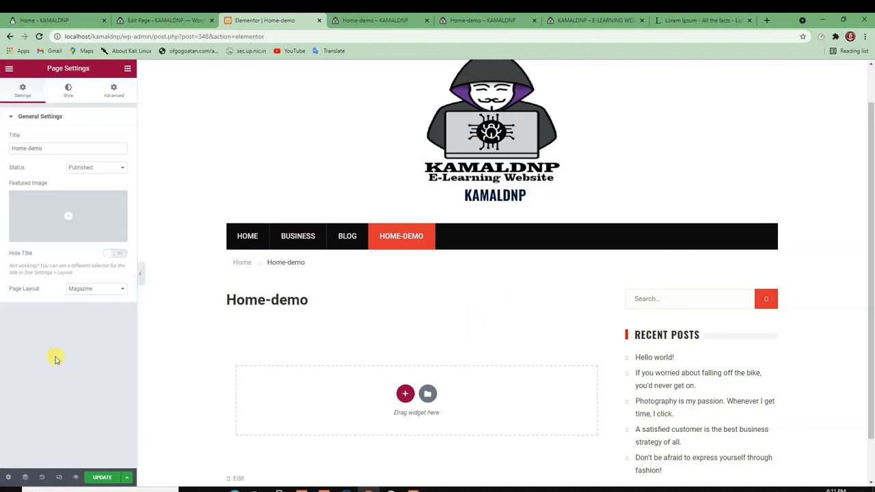
{"action": "left_click", "coordinate": [93, 289]}
{"action": "left_click", "coordinate": [92, 312]}
{"action": "left_click", "coordinate": [92, 288]}
{"action": "left_click", "coordinate": [88, 319]}
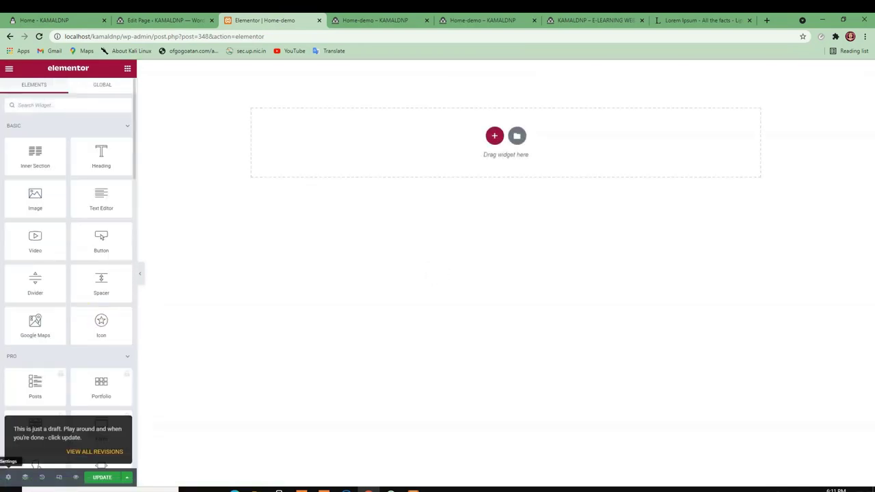
- Return the Home-demo page layout to Elementor Full Width
{"action": "left_click", "coordinate": [8, 476]}
{"action": "left_click", "coordinate": [100, 290]}
{"action": "left_click", "coordinate": [101, 312]}
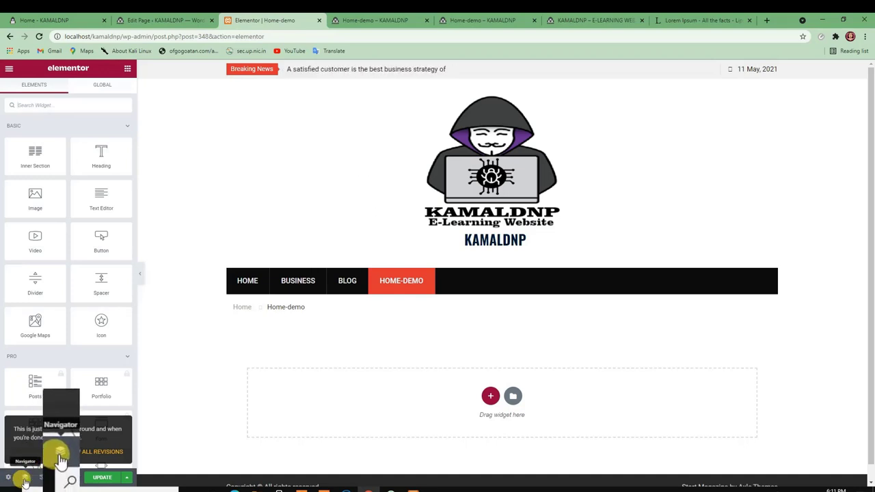
- Open the Navigator and move it inward over the page beside the site logo
{"action": "left_click", "coordinate": [24, 477]}
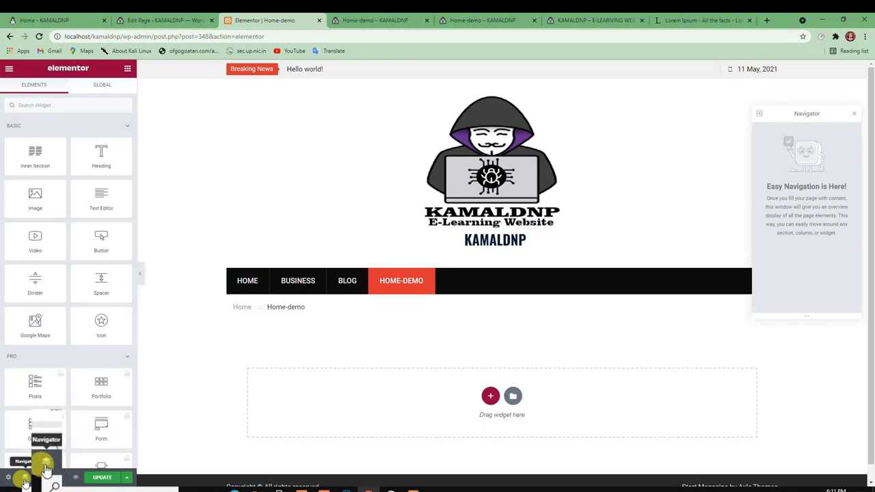
{"action": "left_click_drag", "start_coordinate": [821, 116], "coordinate": [647, 149]}
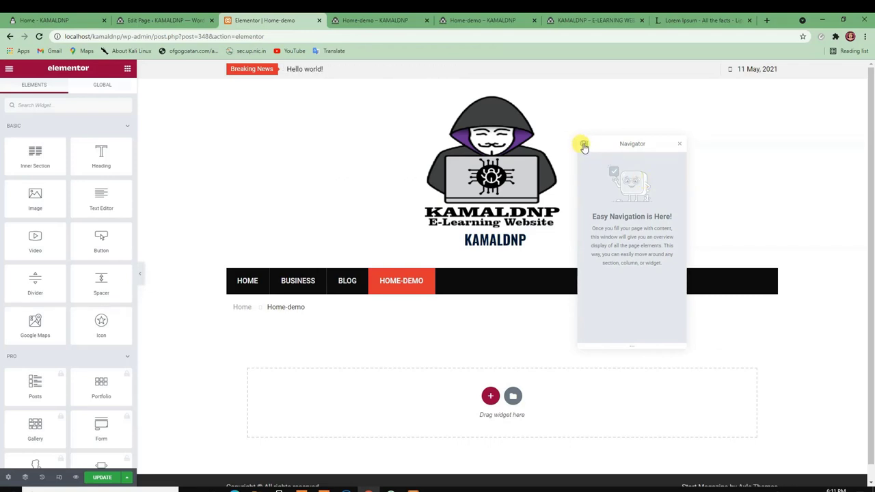
- Add a single-column section containing a Text Editor widget, and move the Navigator clear of the new text
{"action": "left_click", "coordinate": [490, 396]}
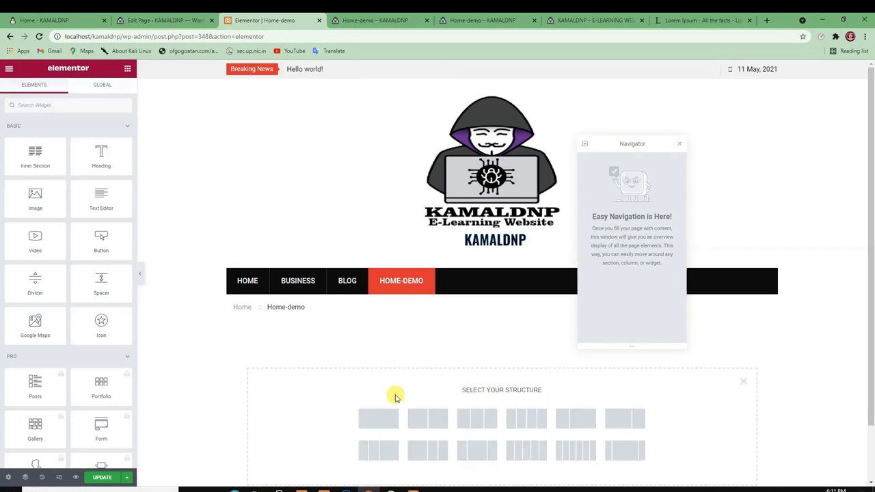
{"action": "left_click", "coordinate": [369, 417]}
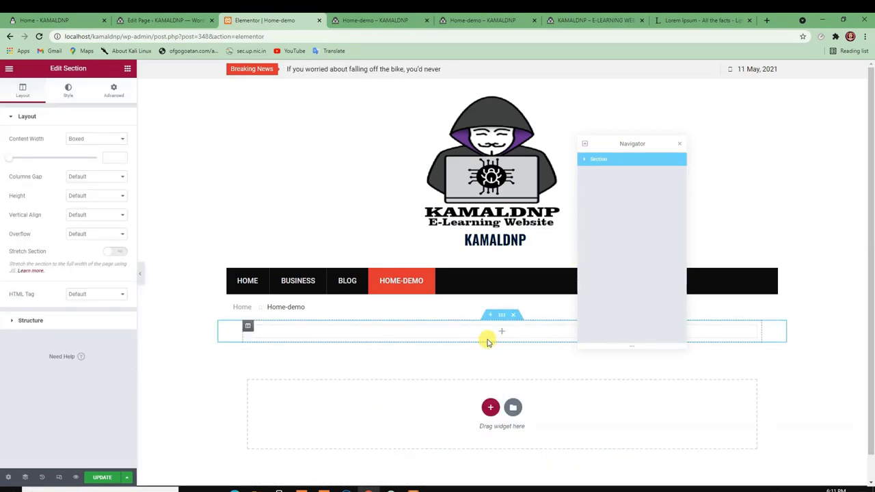
{"action": "left_click", "coordinate": [500, 332]}
{"action": "left_click_drag", "start_coordinate": [86, 199], "coordinate": [498, 332]}
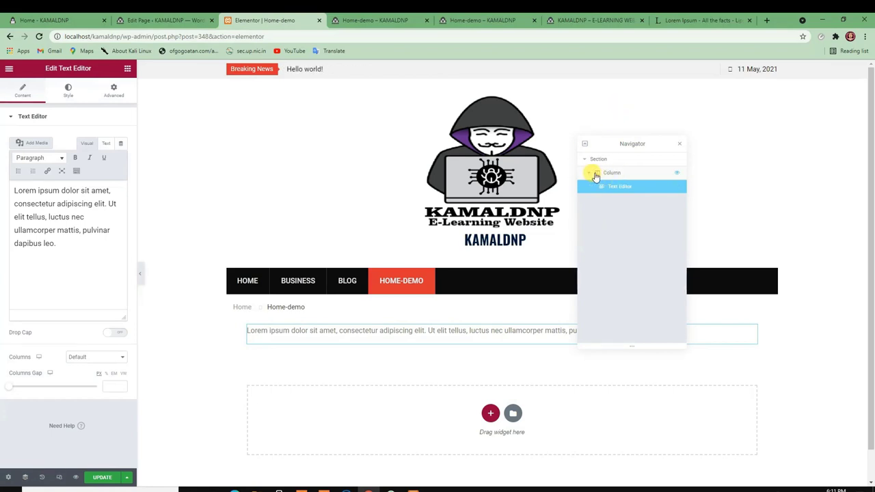
{"action": "left_click_drag", "start_coordinate": [609, 141], "coordinate": [225, 101]}
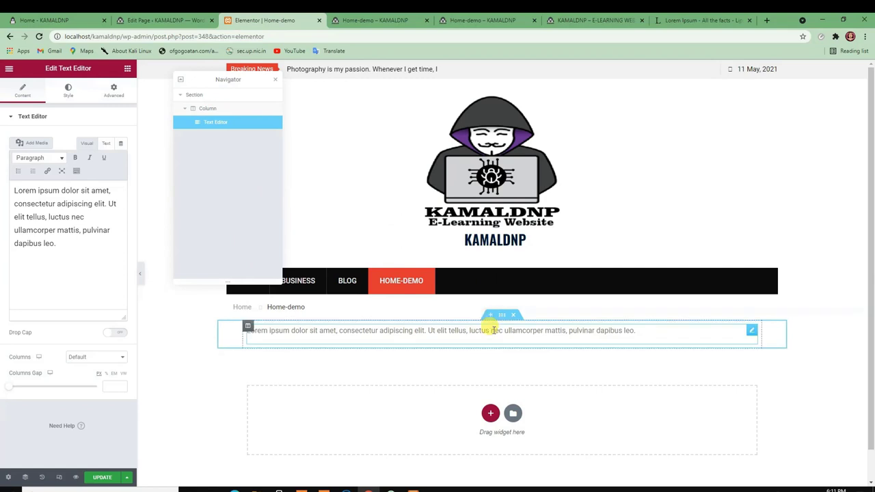
- Replace the existing text section with a new single-column section containing a Text Editor widget
{"action": "left_click", "coordinate": [512, 315]}
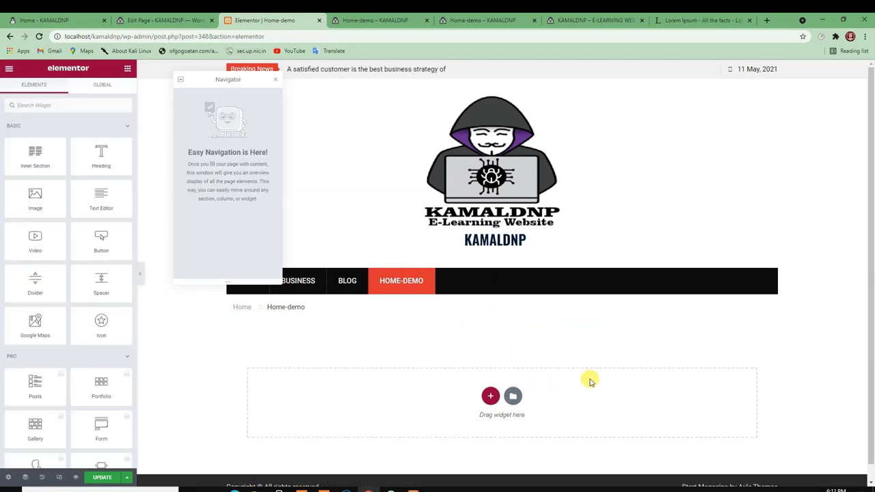
{"action": "left_click", "coordinate": [489, 395]}
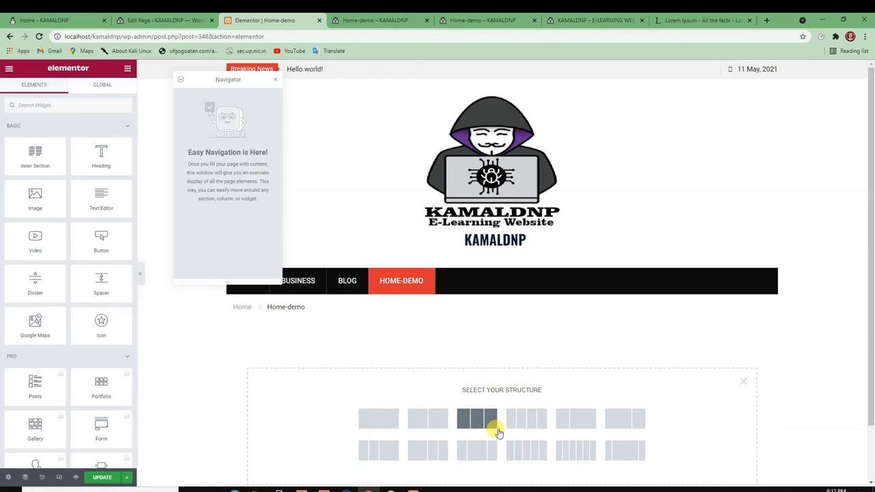
{"action": "left_click", "coordinate": [385, 423]}
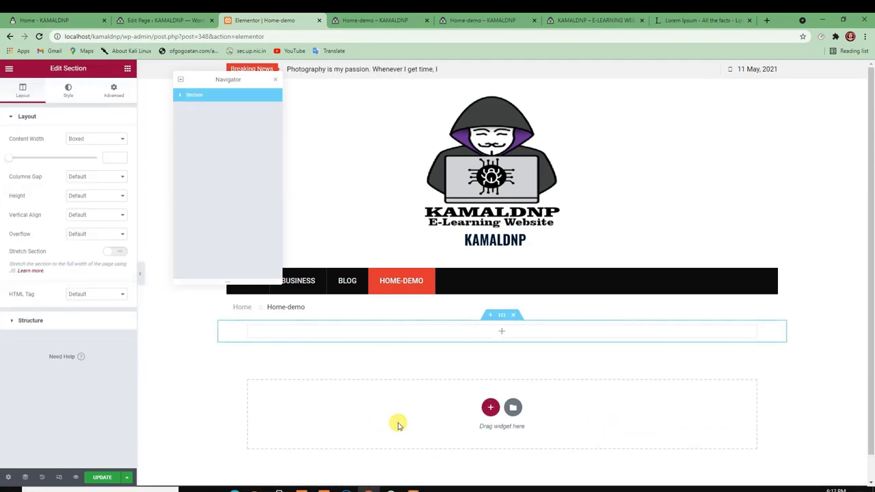
{"action": "left_click", "coordinate": [499, 332]}
{"action": "left_click_drag", "start_coordinate": [99, 191], "coordinate": [480, 328]}
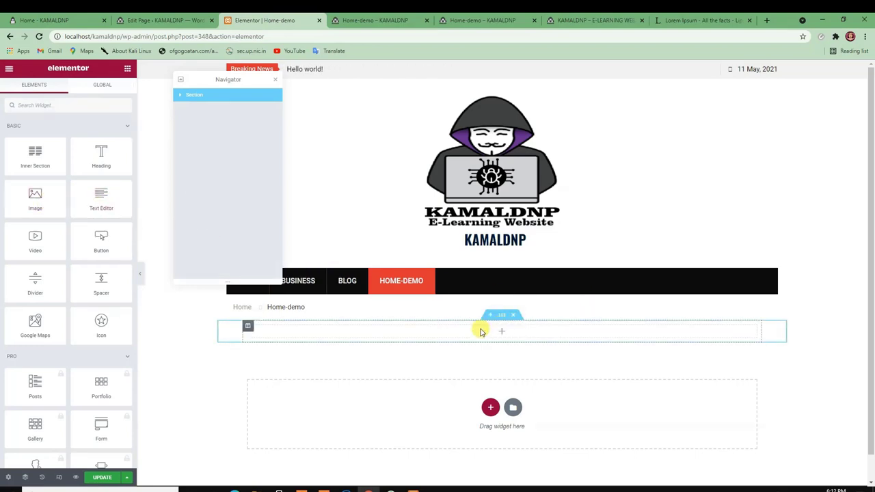
{"action": "left_click_drag", "start_coordinate": [88, 197], "coordinate": [499, 338]}
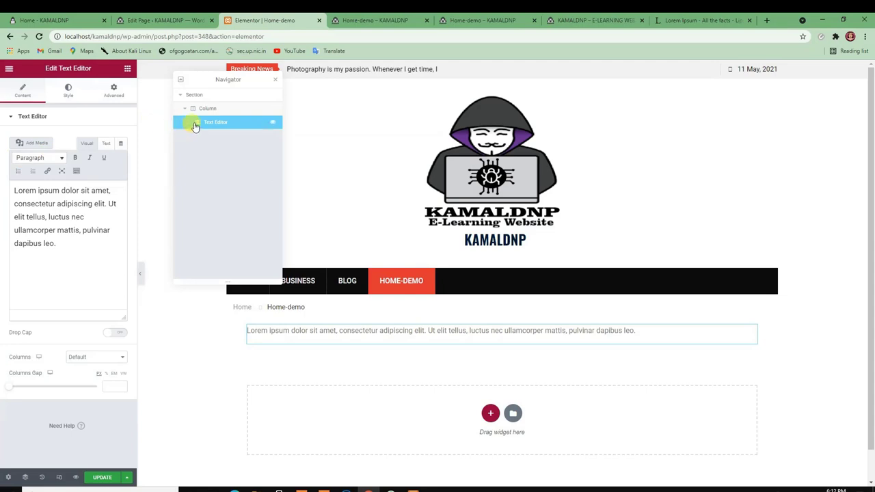
- Hide the Text Editor widget through the Navigator and show it again, twice
{"action": "left_click", "coordinate": [273, 123]}
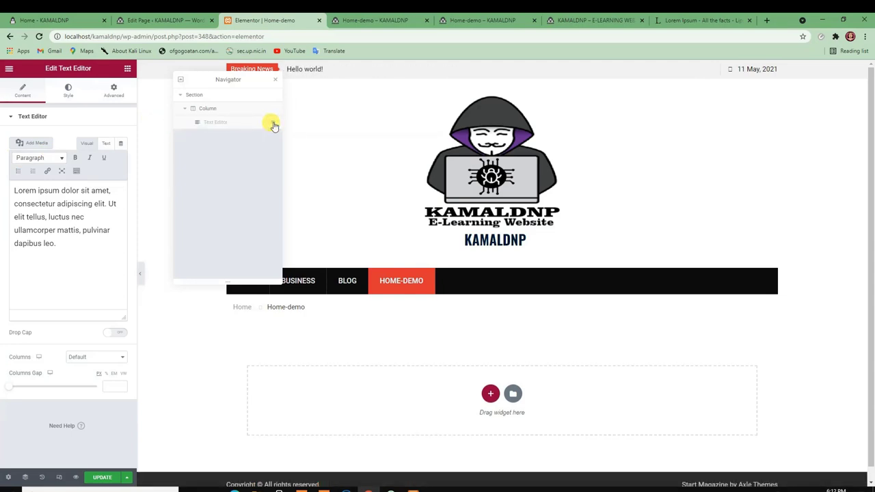
{"action": "left_click", "coordinate": [273, 123]}
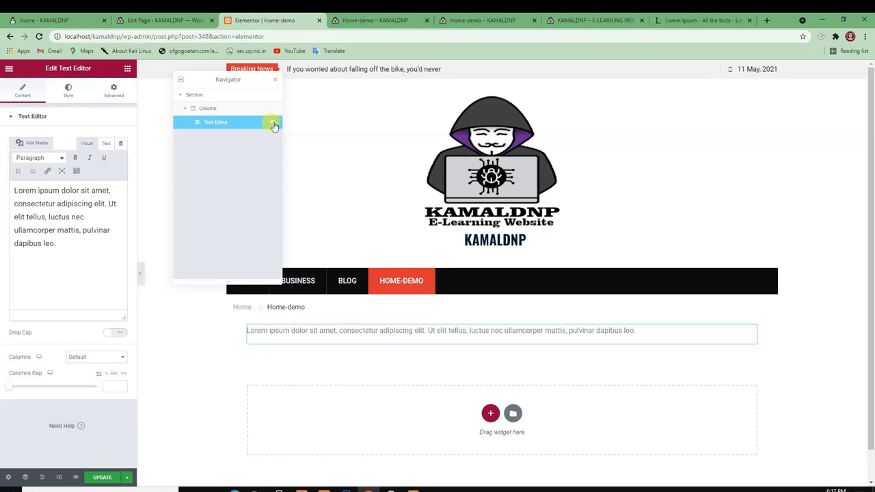
{"action": "left_click", "coordinate": [272, 123]}
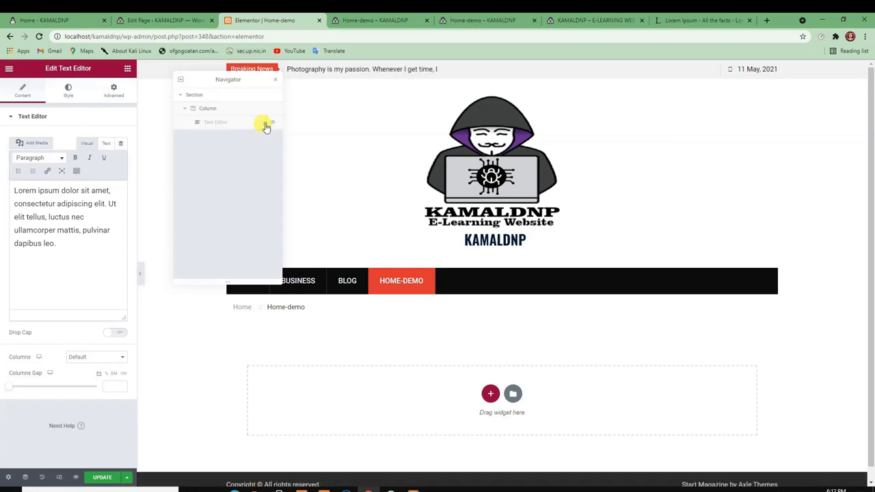
{"action": "left_click", "coordinate": [272, 124]}
- Inspect the settings of the column and its Text Editor widget through the Navigator, and close the Navigator
{"action": "left_click", "coordinate": [196, 108]}
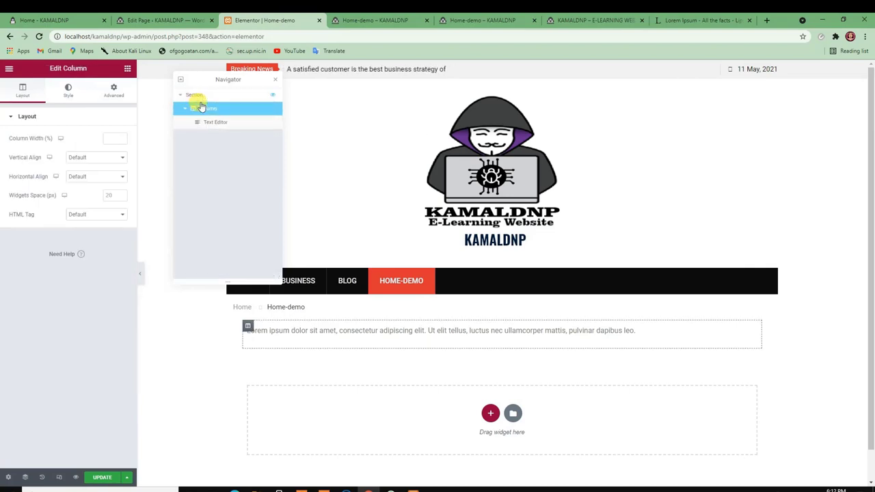
{"action": "left_click", "coordinate": [203, 121]}
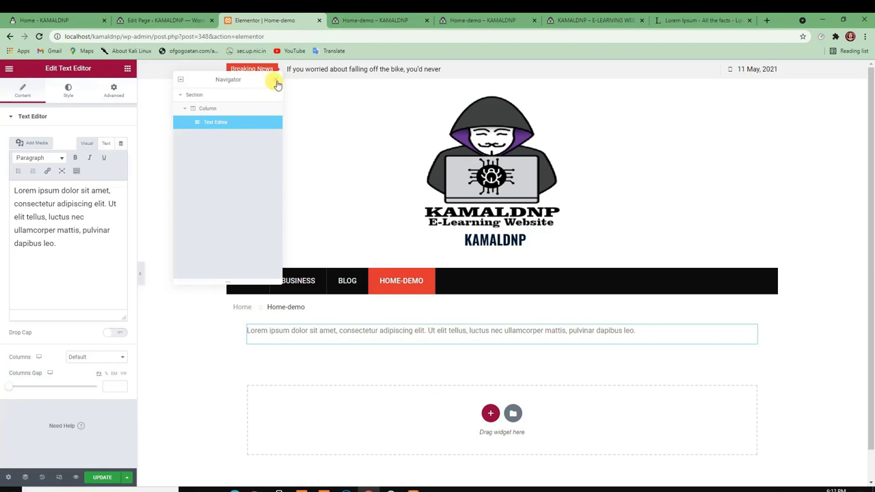
{"action": "left_click", "coordinate": [276, 83]}
- Add another single-column section below the first one and place a Text Editor widget in it
{"action": "left_click", "coordinate": [490, 413]}
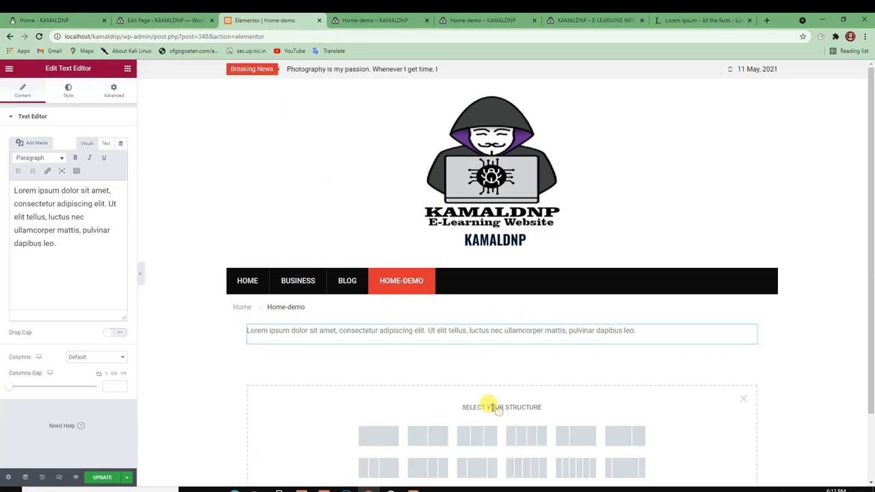
{"action": "left_click", "coordinate": [359, 437]}
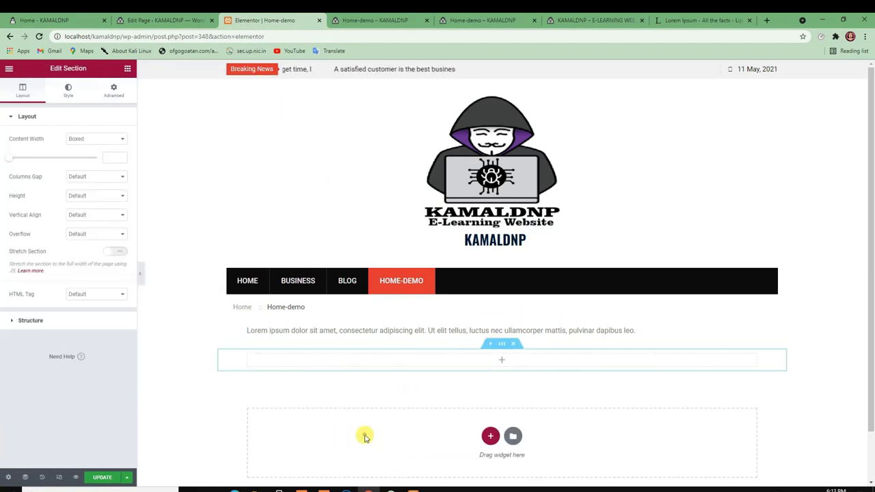
{"action": "left_click", "coordinate": [504, 360]}
{"action": "left_click_drag", "start_coordinate": [111, 201], "coordinate": [504, 364]}
- Shorten the new widget's text to "Lorem ipsum dolor sit amet, pulvinar dapibus leo."
{"action": "left_click_drag", "start_coordinate": [79, 231], "coordinate": [23, 203]}
{"action": "key", "text": "BackSpace"}
{"action": "key", "text": "BackSpace"}
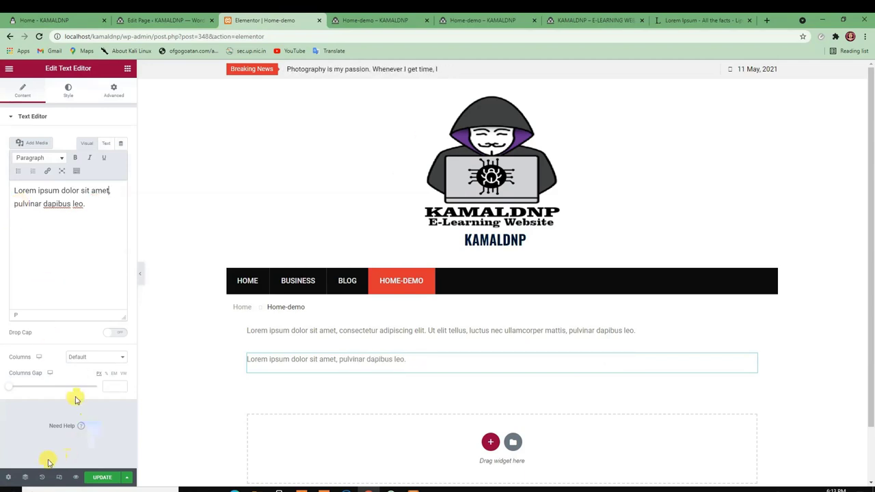
- Using the Navigator, move the shortened Text Editor above the first section's text widget and the second section's emptied column into the first section
{"action": "left_click", "coordinate": [25, 477]}
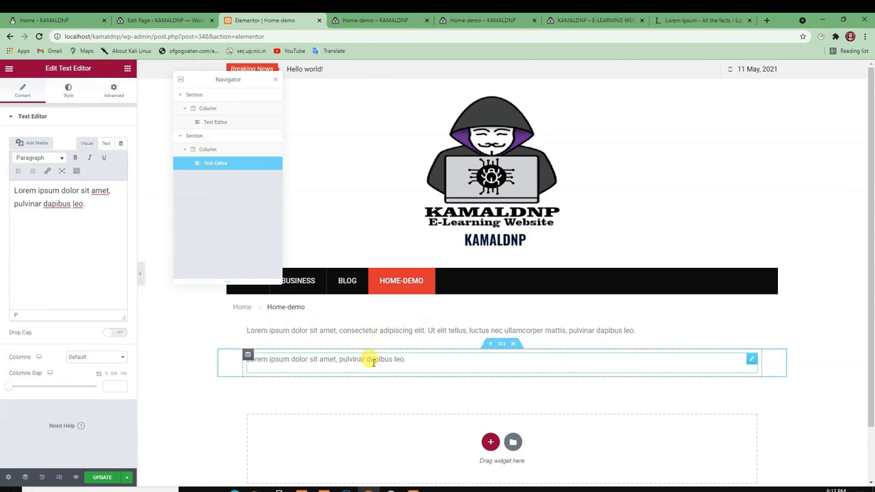
{"action": "left_click_drag", "start_coordinate": [197, 163], "coordinate": [190, 128]}
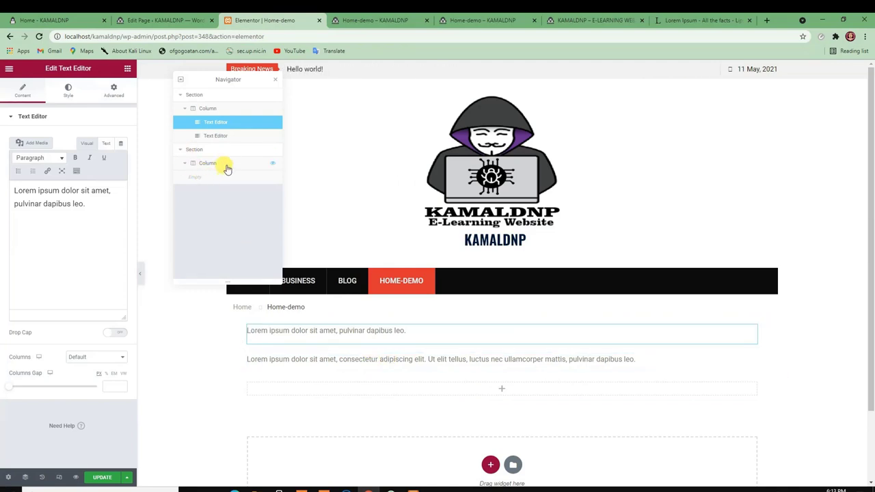
{"action": "left_click_drag", "start_coordinate": [213, 164], "coordinate": [239, 216]}
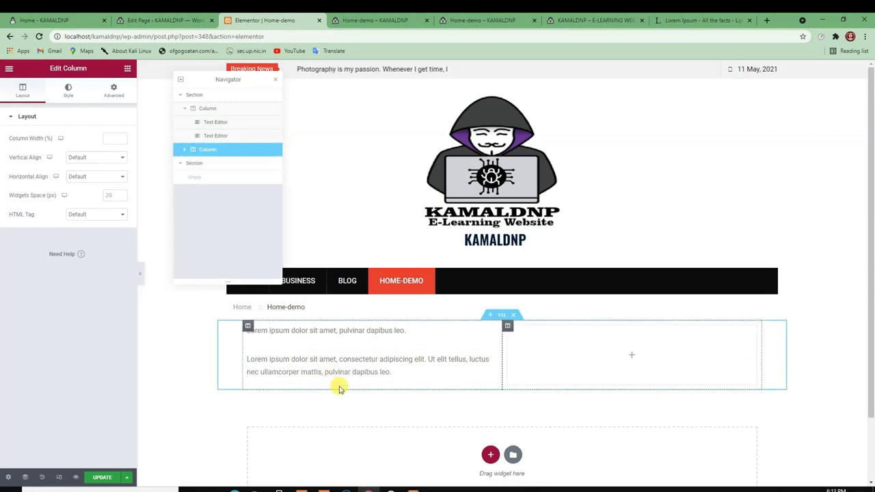
- Try to move the lower Text Editor widget into the second column and the empty section, and close the Navigator
{"action": "mouse_move", "coordinate": [196, 136]}
{"action": "left_mouse_down"}
{"action": "mouse_move", "coordinate": [196, 148]}
{"action": "mouse_move", "coordinate": [205, 146]}
{"action": "mouse_move", "coordinate": [198, 149]}
{"action": "left_mouse_up"}
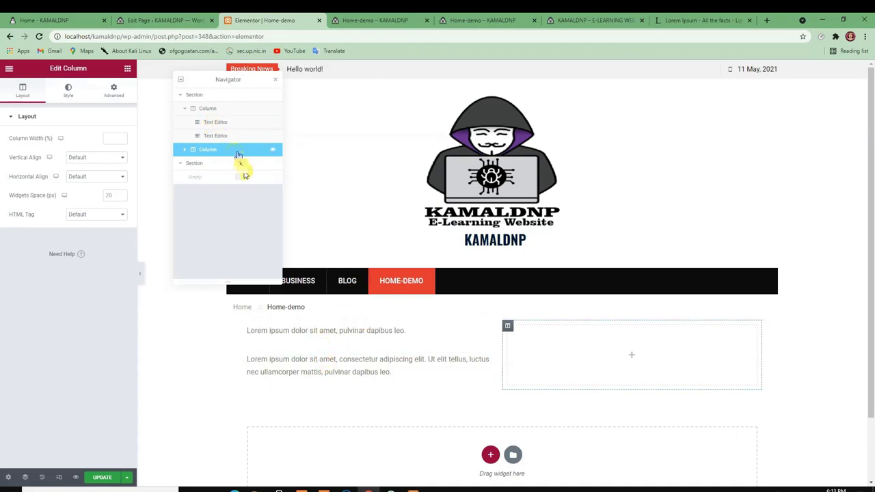
{"action": "left_click_drag", "start_coordinate": [216, 136], "coordinate": [209, 177]}
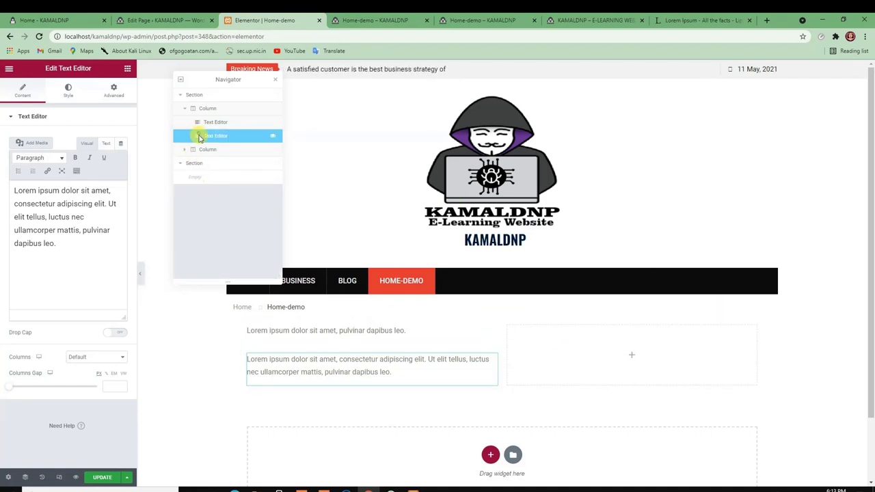
{"action": "mouse_move", "coordinate": [195, 134]}
{"action": "left_mouse_down"}
{"action": "mouse_move", "coordinate": [196, 176]}
{"action": "mouse_move", "coordinate": [202, 136]}
{"action": "left_mouse_up"}
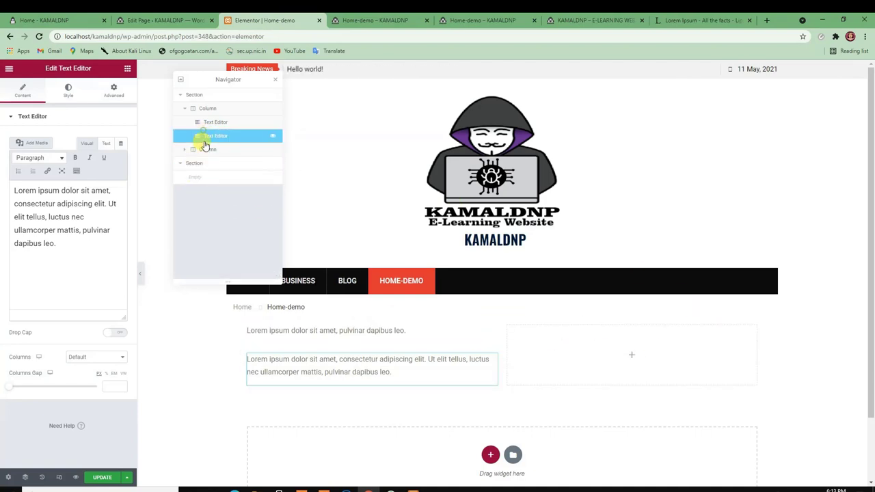
{"action": "left_click", "coordinate": [276, 82]}
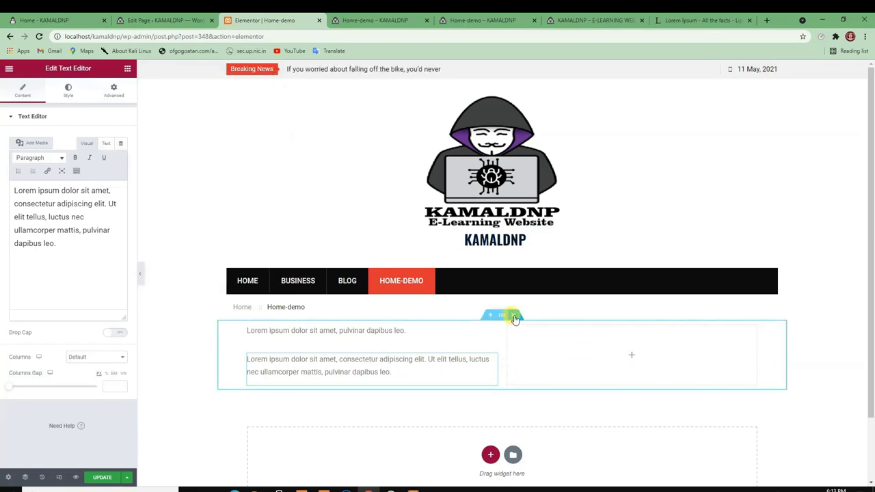
- Delete the two-column section holding the text widgets and check the remaining page structure in the Navigator
{"action": "left_click", "coordinate": [513, 315]}
{"action": "left_click", "coordinate": [25, 477]}
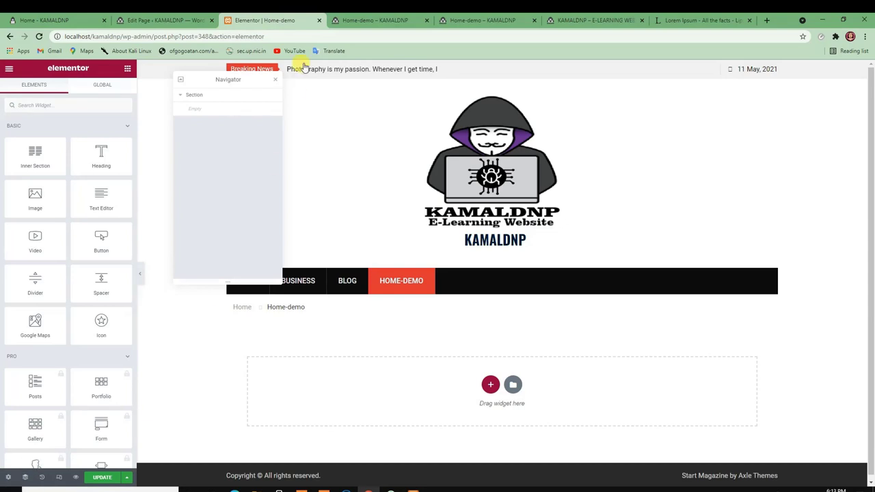
{"action": "left_click", "coordinate": [275, 80]}
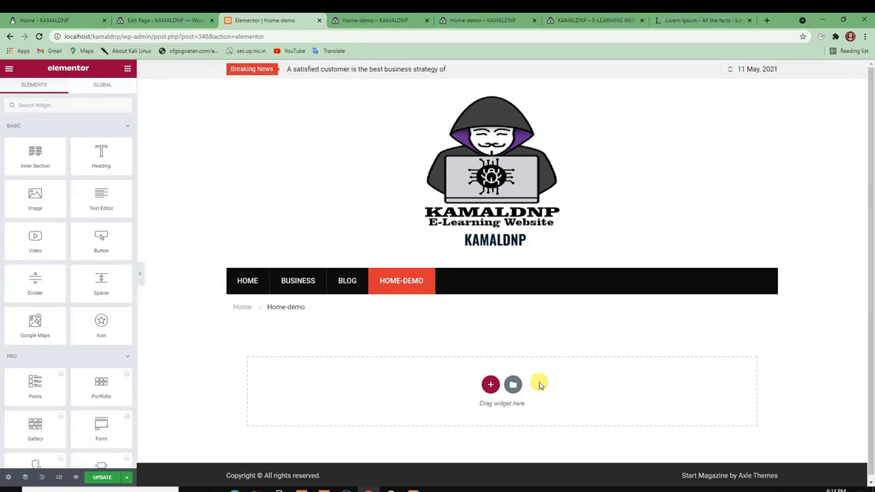
- Restore the page to the fourth listed Image Size edit in the action history and review the restored content
{"action": "left_click", "coordinate": [42, 477]}
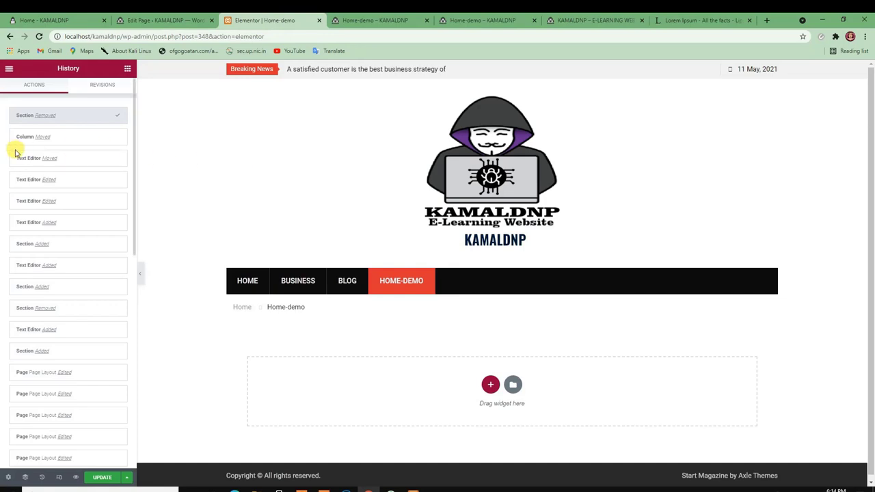
{"action": "scroll", "coordinate": [20, 351], "scroll_direction": "down", "scroll_amount": 5}
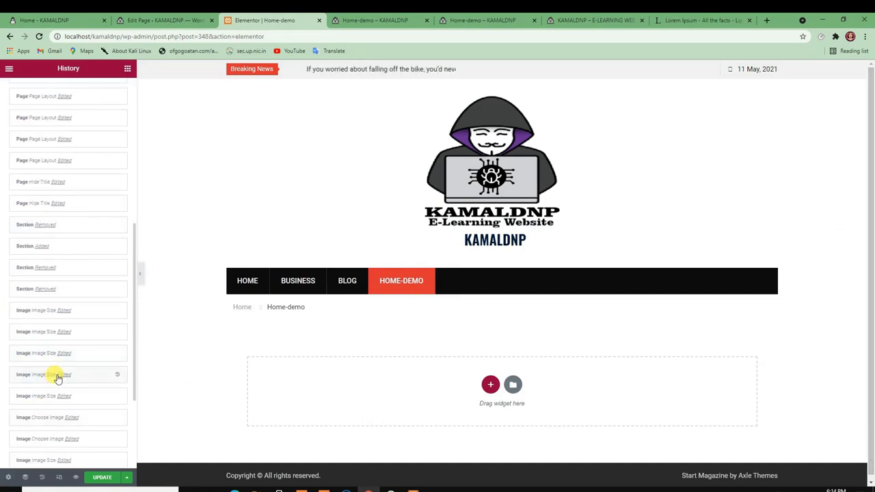
{"action": "left_click", "coordinate": [61, 376]}
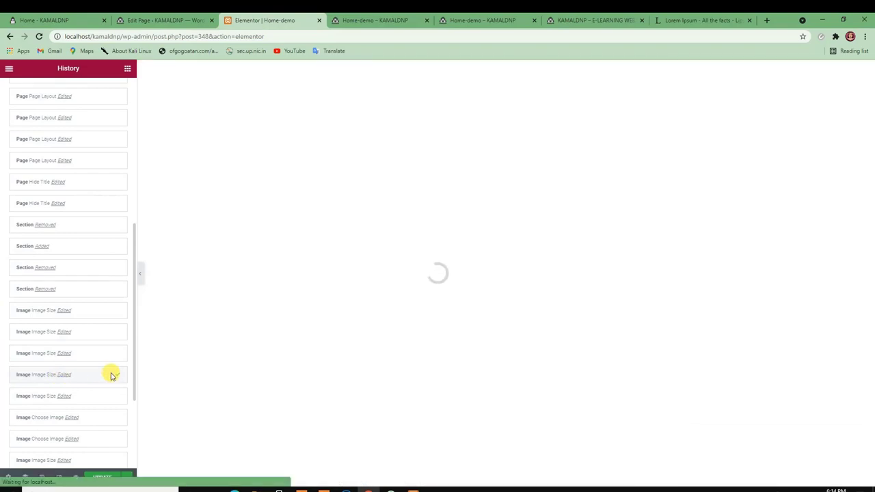
{"action": "scroll", "coordinate": [506, 353], "scroll_direction": "down", "scroll_amount": 7}
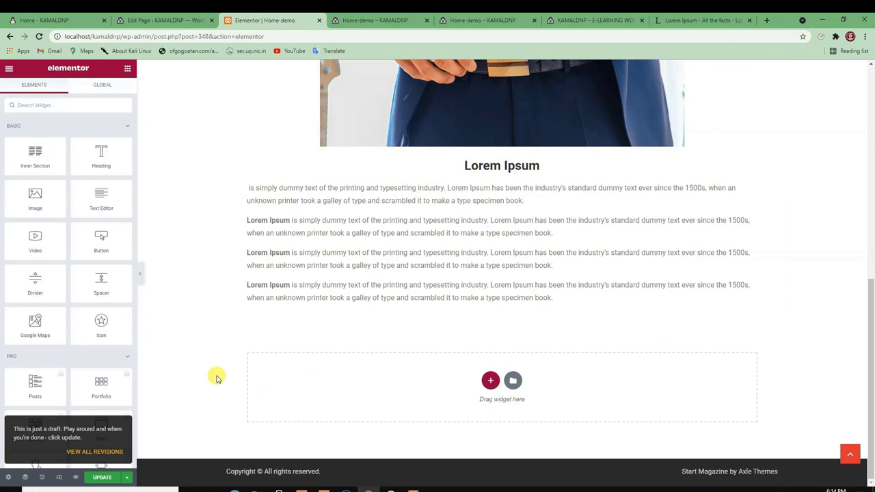
{"action": "scroll", "coordinate": [449, 129], "scroll_direction": "up", "scroll_amount": 4}
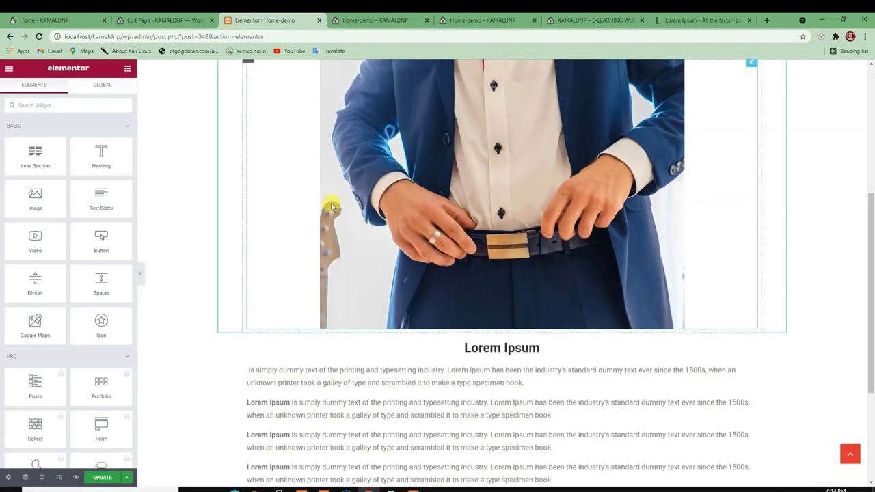
{"action": "scroll", "coordinate": [541, 213], "scroll_direction": "up", "scroll_amount": 3}
{"action": "scroll", "coordinate": [523, 297], "scroll_direction": "down", "scroll_amount": 2}
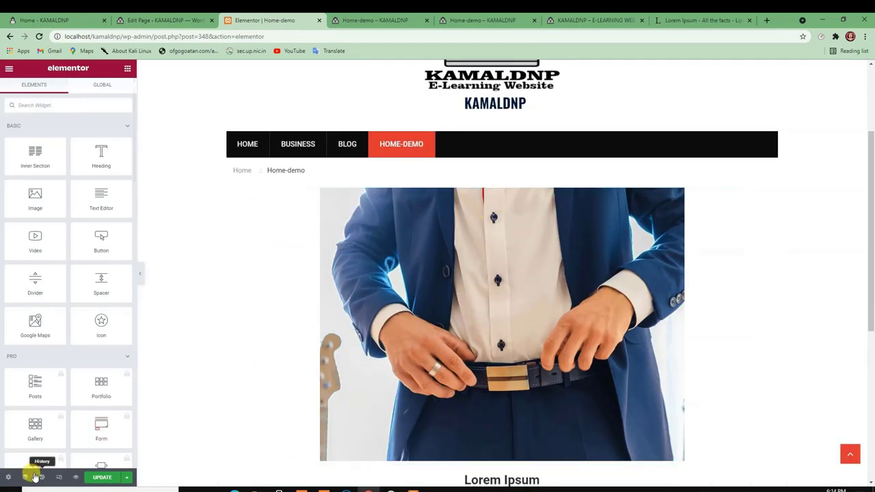
- Look through the oldest action history entries, and delete the image section and the Lorem Ipsum text section
{"action": "left_click", "coordinate": [38, 477]}
{"action": "scroll", "coordinate": [64, 359], "scroll_direction": "down", "scroll_amount": 10}
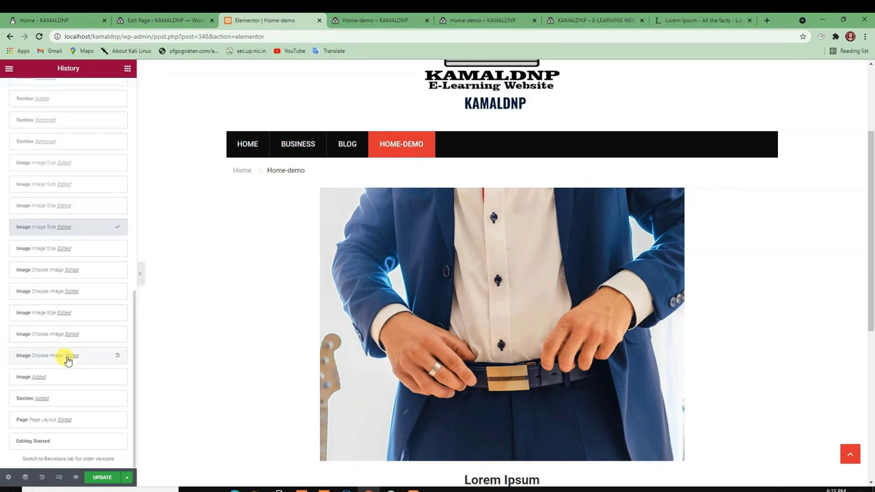
{"action": "left_click", "coordinate": [114, 376]}
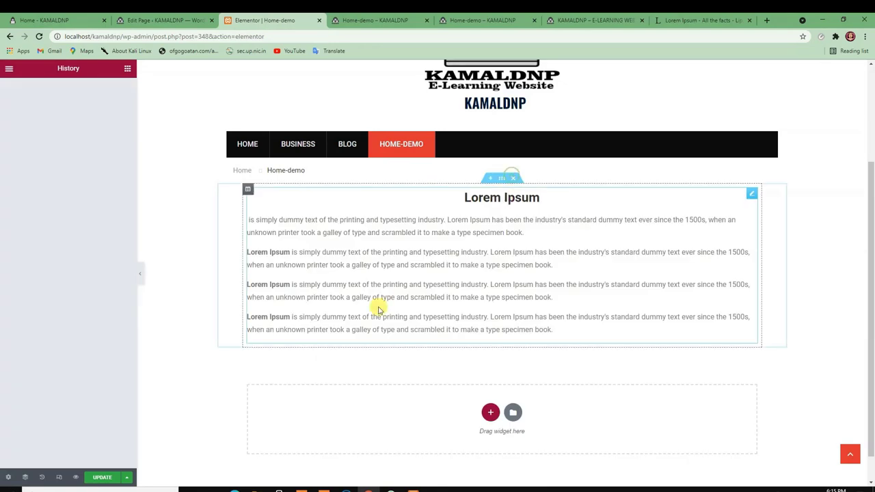
{"action": "left_click", "coordinate": [512, 178]}
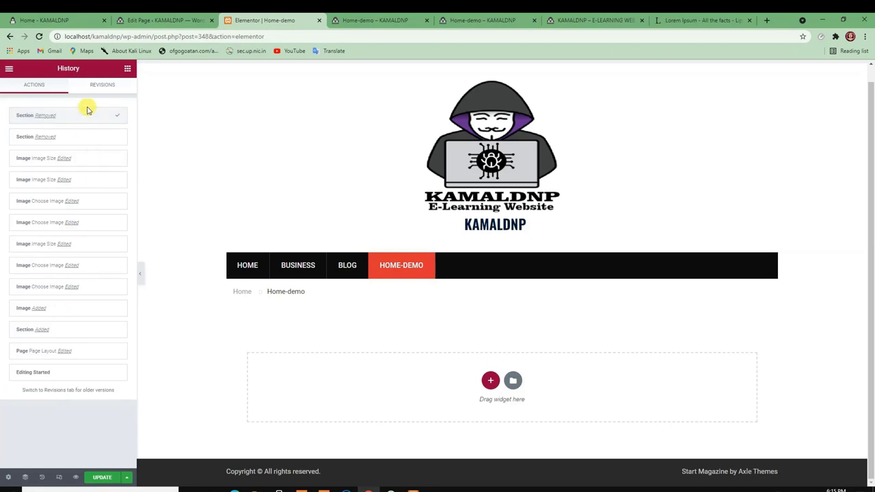
- Load the May 11 @ 12:46 autosave from the revisions, and try to apply the May 11 @ 12:34 current version
{"action": "left_click", "coordinate": [106, 86]}
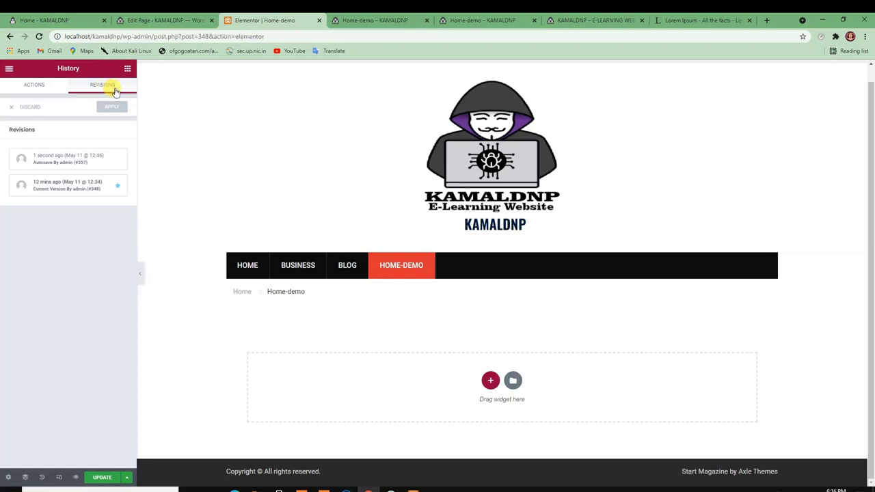
{"action": "left_click", "coordinate": [71, 167]}
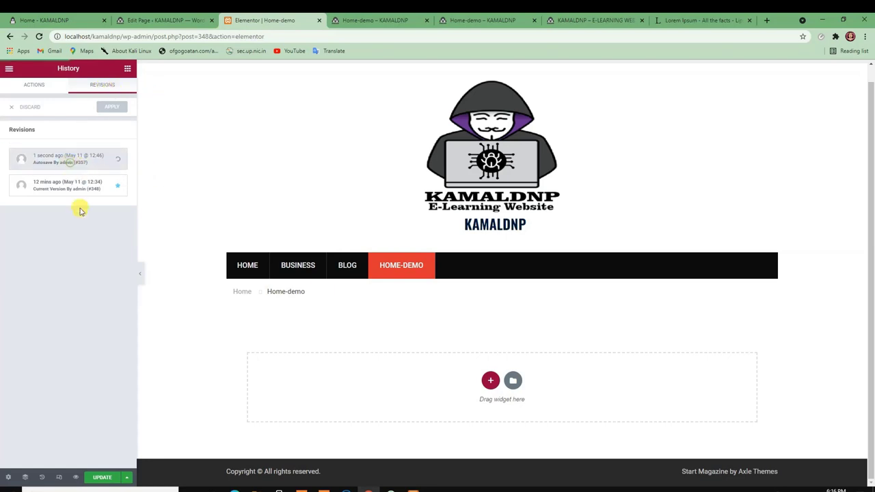
{"action": "left_click", "coordinate": [79, 185]}
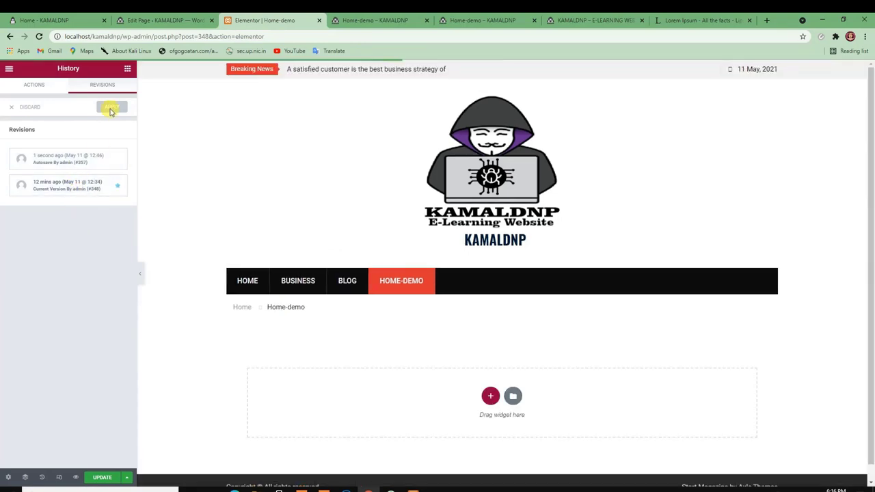
{"action": "left_click", "coordinate": [111, 107]}
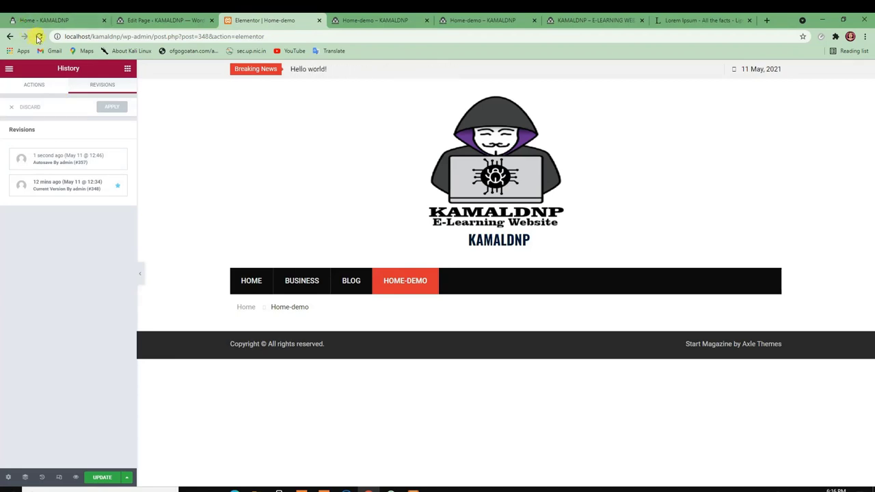
- Reload the Elementor editor for the Home-demo page and confirm leaving the current session
{"action": "left_click", "coordinate": [39, 36]}
{"action": "left_click", "coordinate": [492, 95]}
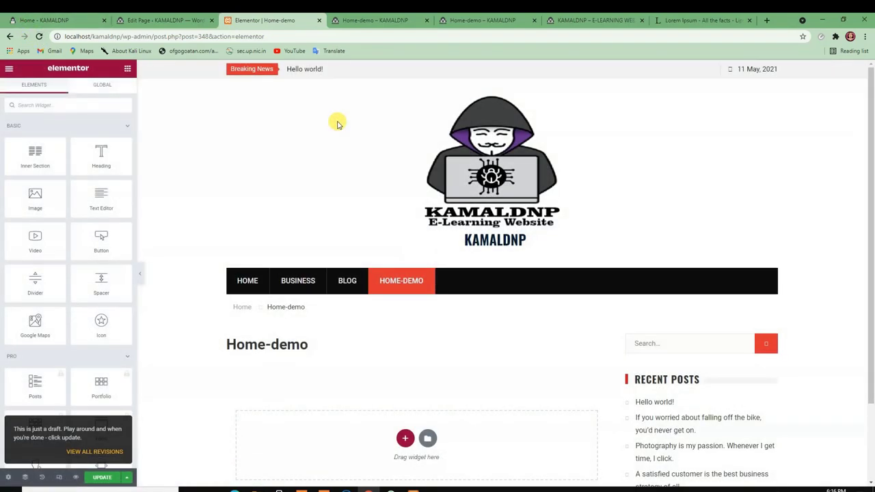
{"action": "scroll", "coordinate": [601, 225], "scroll_direction": "down", "scroll_amount": 2}
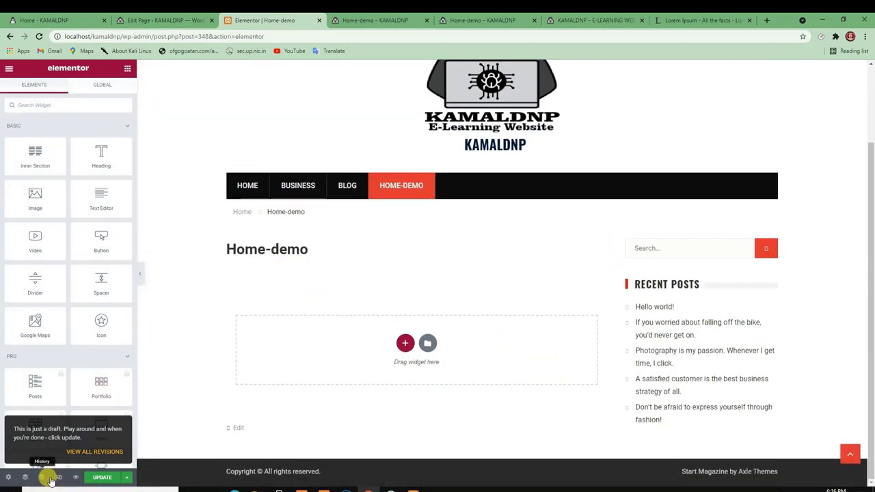
- Set the page layout to Elementor Full Width in the page settings and update the page
{"action": "left_click", "coordinate": [8, 476]}
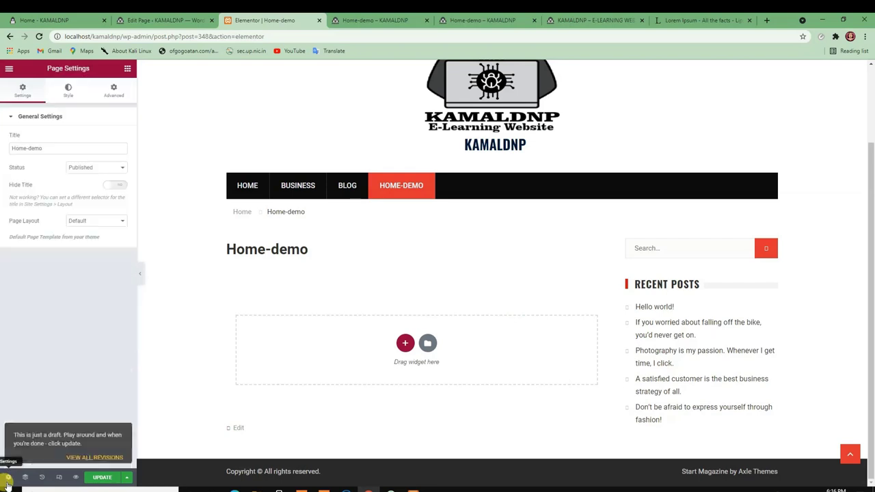
{"action": "left_click", "coordinate": [92, 220]}
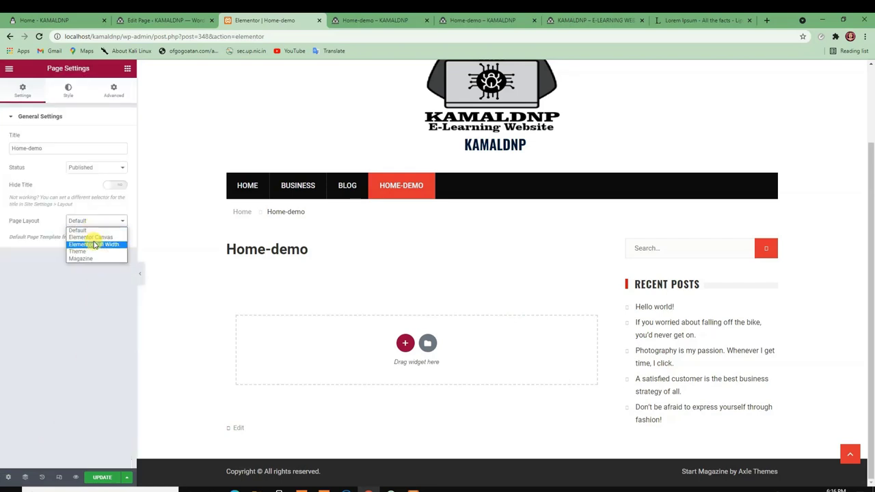
{"action": "left_click", "coordinate": [94, 244]}
{"action": "left_click", "coordinate": [102, 477]}
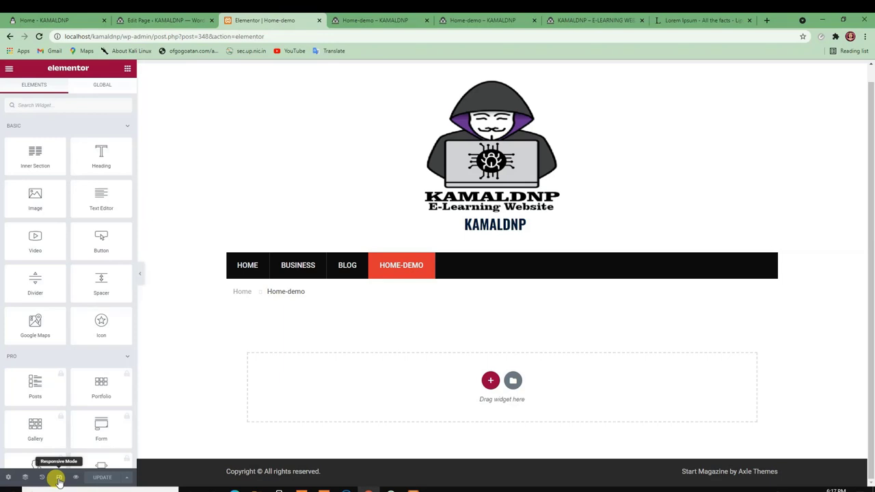
- Preview the page in responsive mode at mobile size, including its navigation menu and the content down to the footer
{"action": "left_click", "coordinate": [59, 477]}
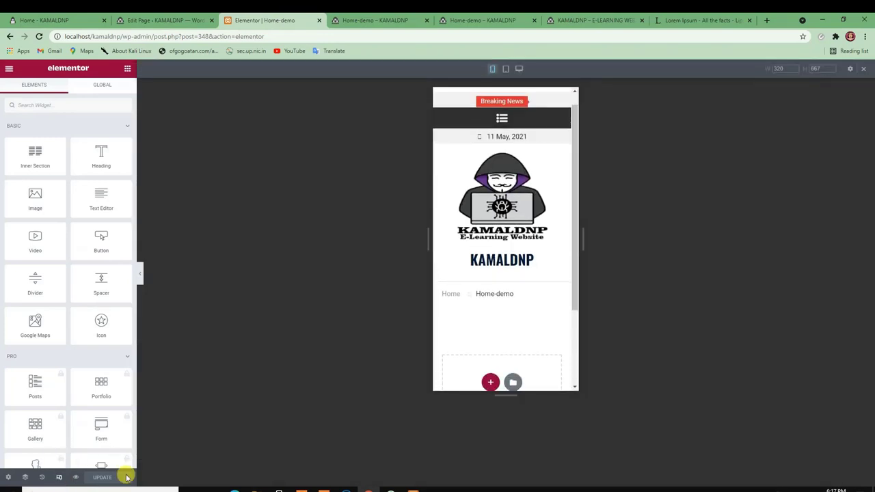
{"action": "scroll", "coordinate": [525, 235], "scroll_direction": "down", "scroll_amount": 3}
{"action": "scroll", "coordinate": [525, 234], "scroll_direction": "up", "scroll_amount": 3}
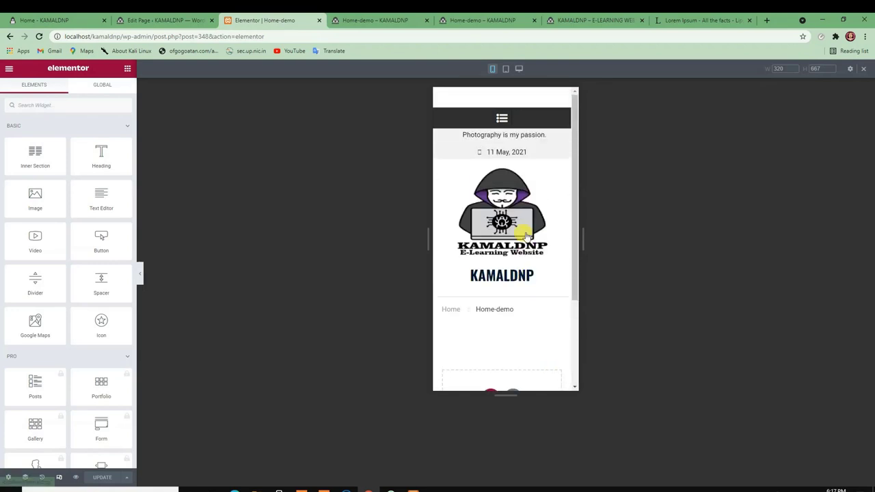
{"action": "left_click", "coordinate": [501, 119]}
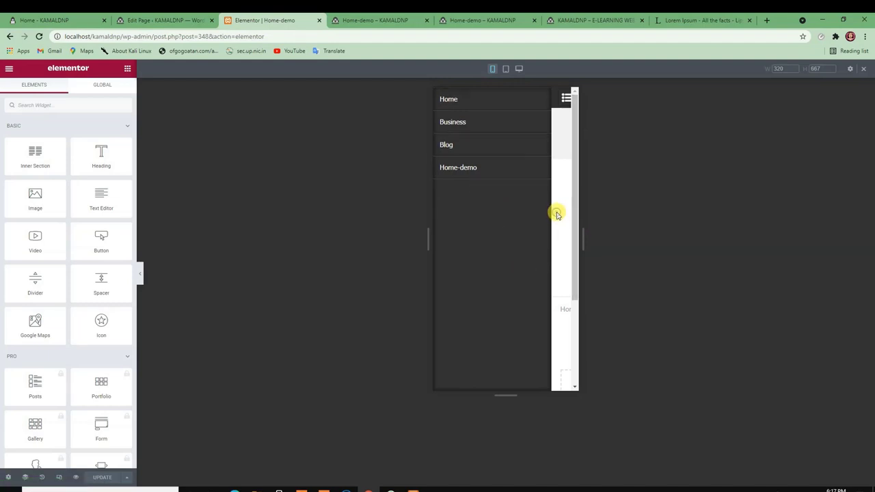
{"action": "left_click", "coordinate": [564, 98]}
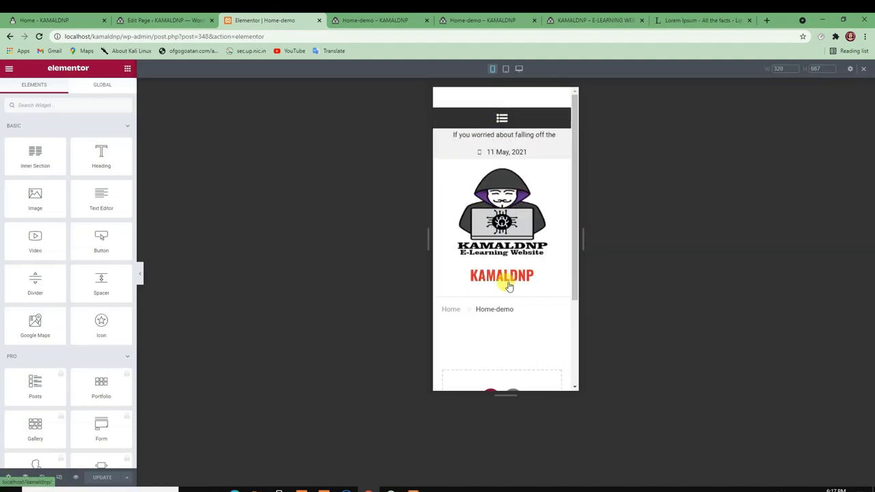
{"action": "scroll", "coordinate": [509, 287], "scroll_direction": "down", "scroll_amount": 3}
{"action": "scroll", "coordinate": [508, 287], "scroll_direction": "up", "scroll_amount": 3}
{"action": "scroll", "coordinate": [508, 289], "scroll_direction": "down", "scroll_amount": 3}
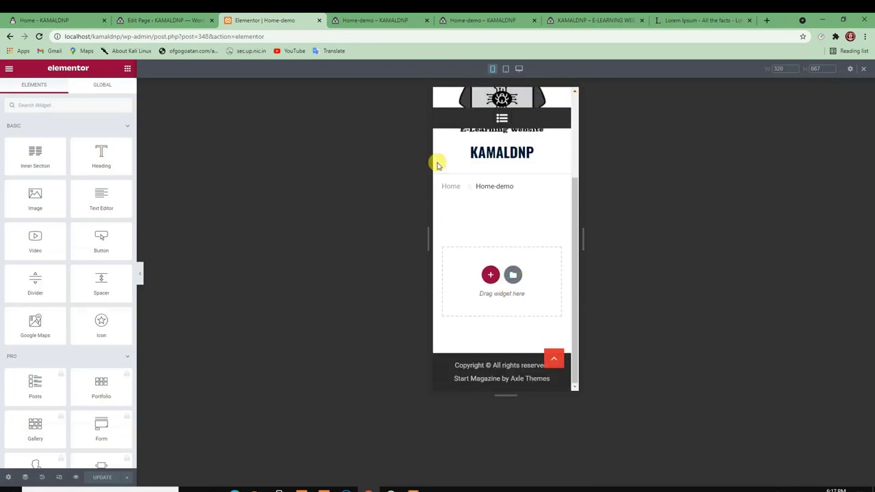
- Check the page at tablet and desktop sizes and in the browser preview, and return to the editor
{"action": "left_click", "coordinate": [505, 68]}
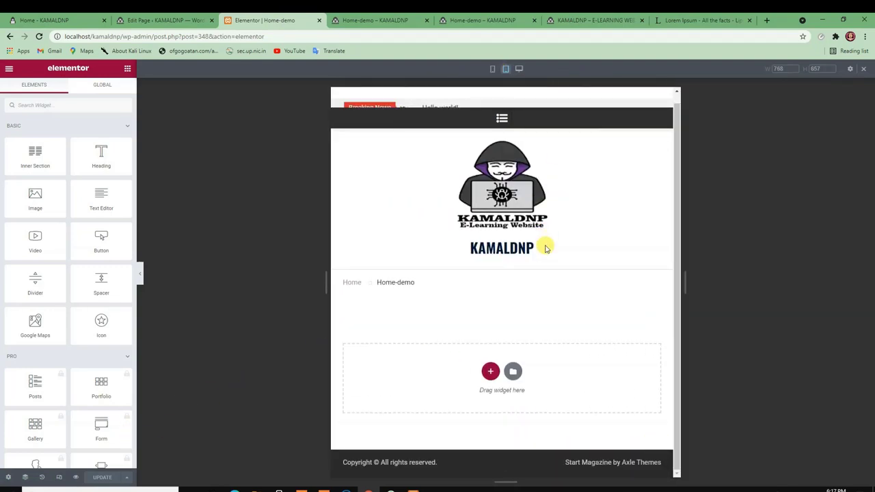
{"action": "left_click", "coordinate": [517, 69]}
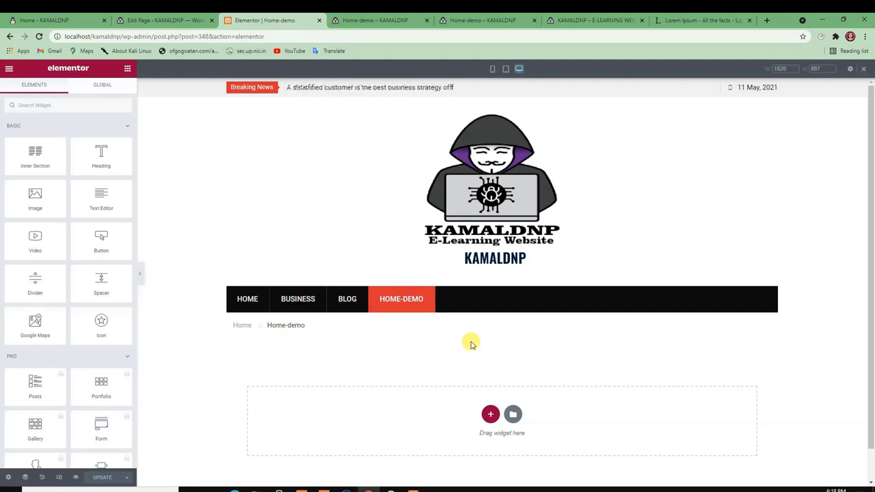
{"action": "left_click", "coordinate": [76, 477]}
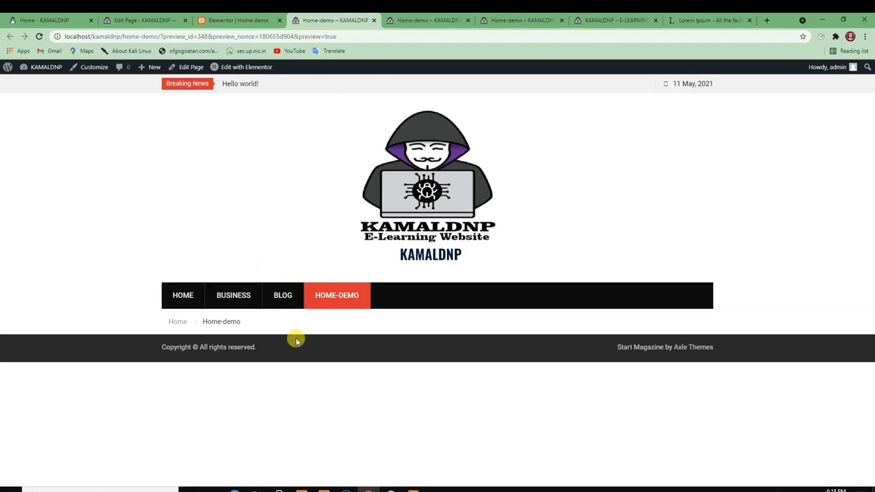
{"action": "left_click", "coordinate": [275, 19]}
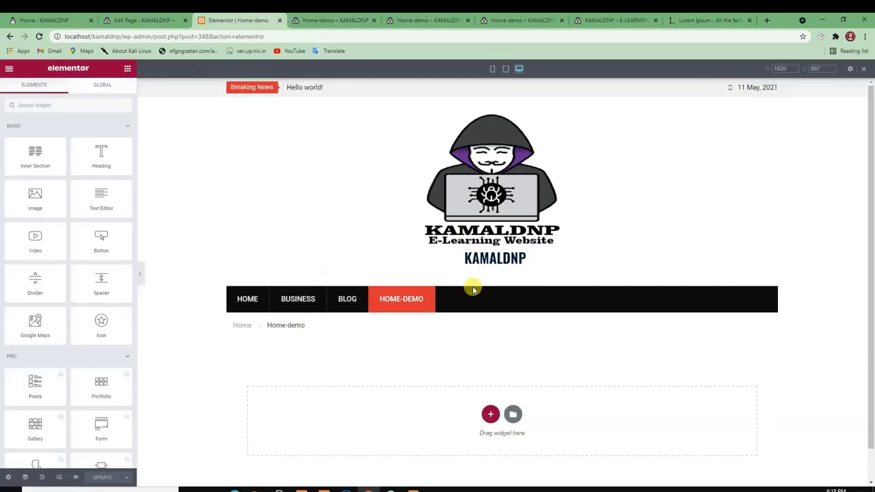
- Add a new single-column section to the empty page
{"action": "left_click", "coordinate": [489, 414]}
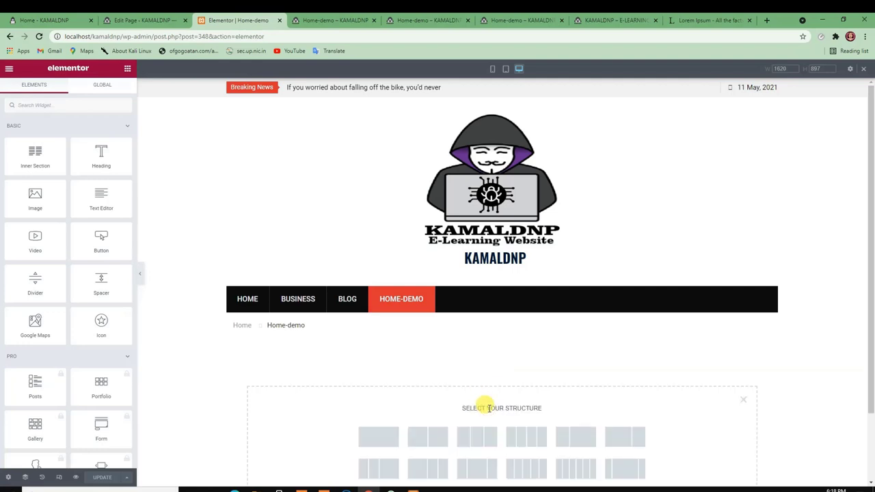
{"action": "left_click", "coordinate": [744, 403]}
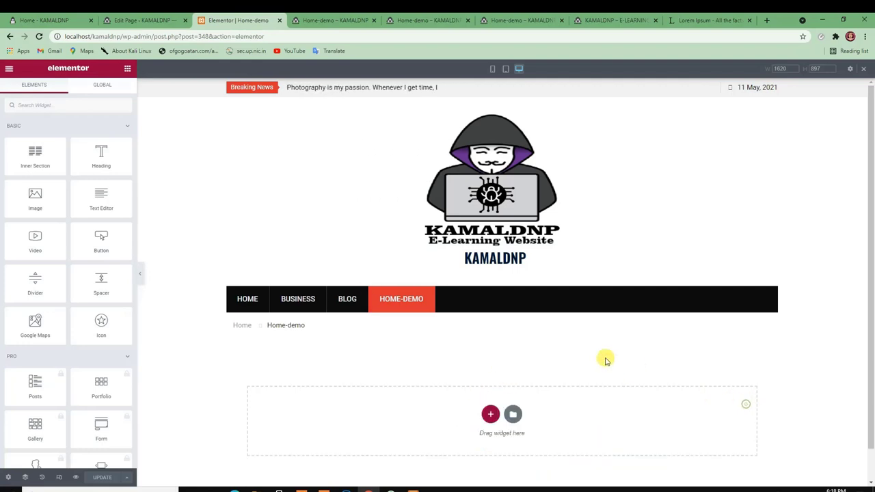
{"action": "scroll", "coordinate": [605, 357], "scroll_direction": "down", "scroll_amount": 1}
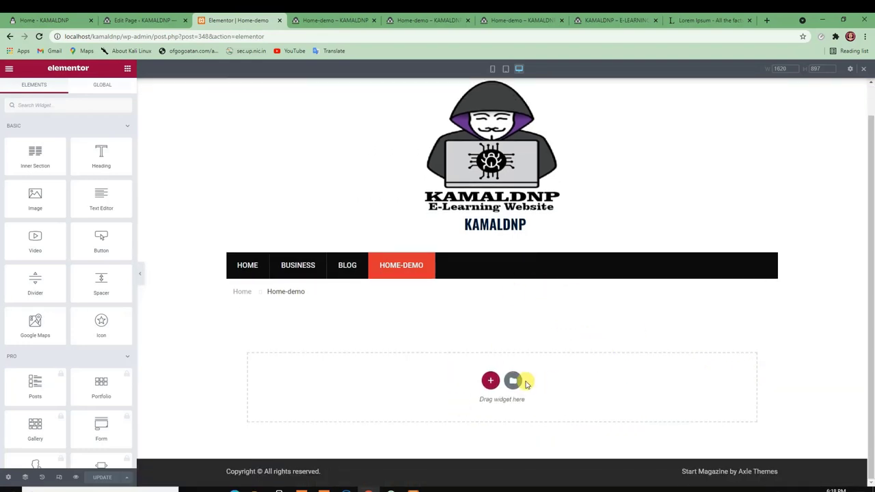
{"action": "left_click", "coordinate": [488, 380]}
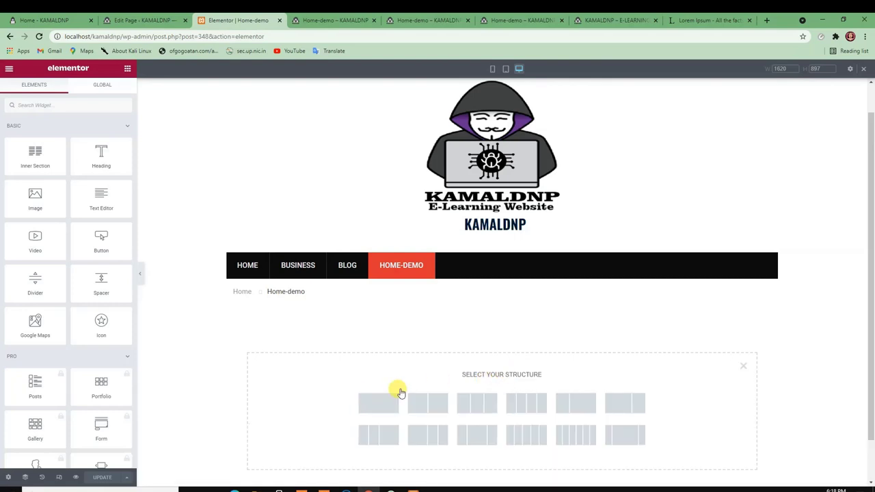
{"action": "left_click", "coordinate": [376, 399]}
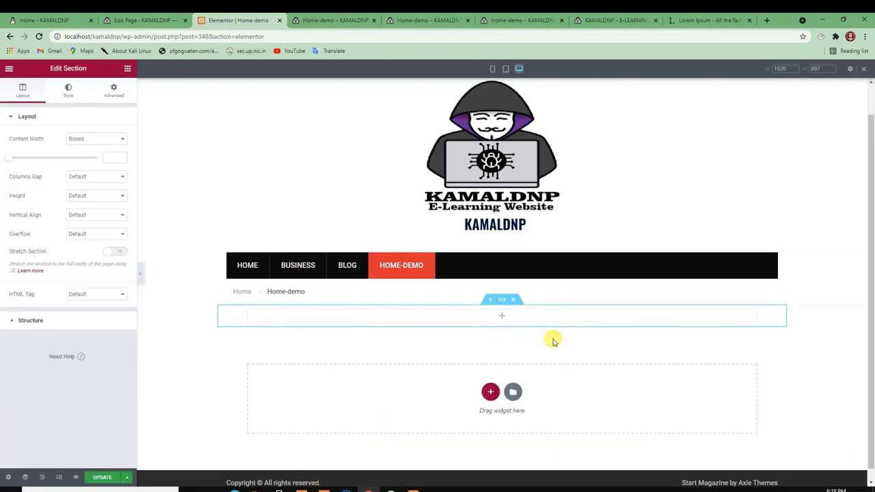
- Place an Inner Section widget in the new section and slightly narrow its first column
{"action": "left_click", "coordinate": [502, 317]}
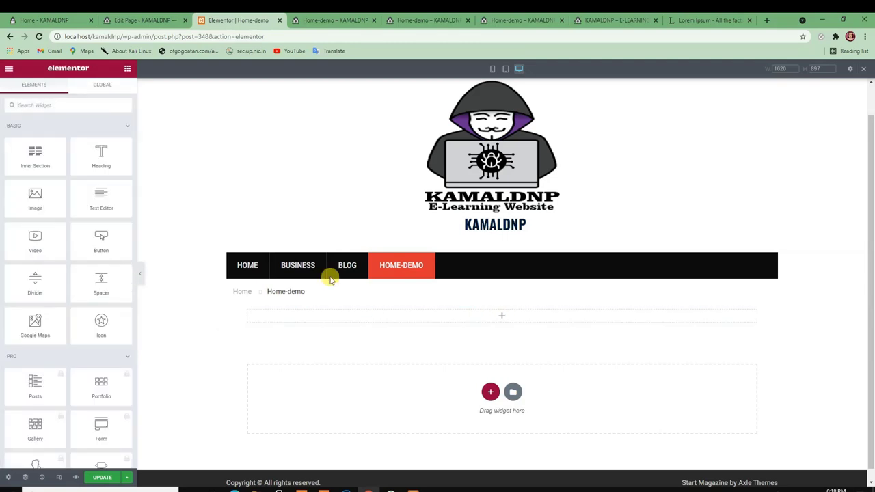
{"action": "left_click_drag", "start_coordinate": [24, 161], "coordinate": [498, 319]}
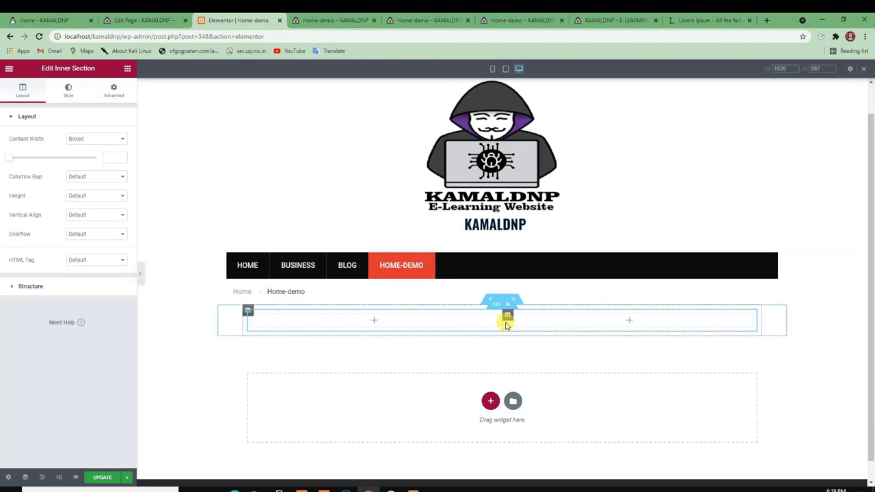
{"action": "left_click_drag", "start_coordinate": [504, 320], "coordinate": [489, 344]}
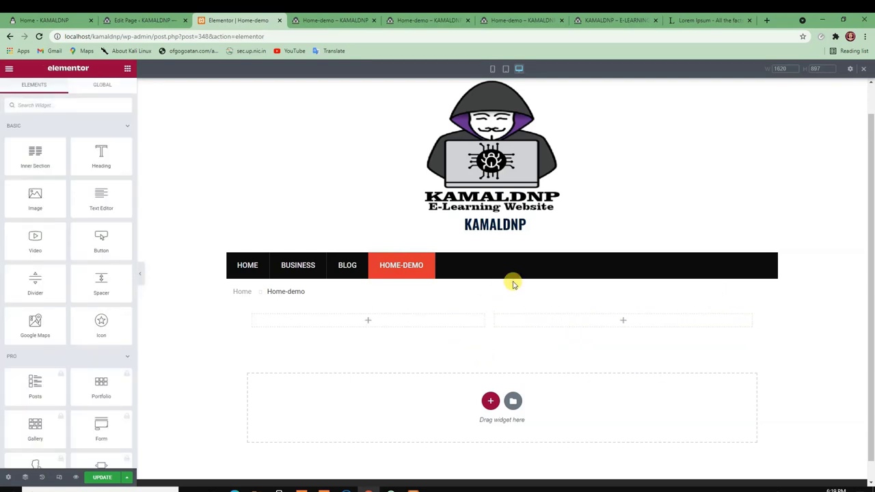
- Open the outer section's layout settings and look at its HTML Tag options
{"action": "left_click_drag", "start_coordinate": [494, 307], "coordinate": [498, 309]}
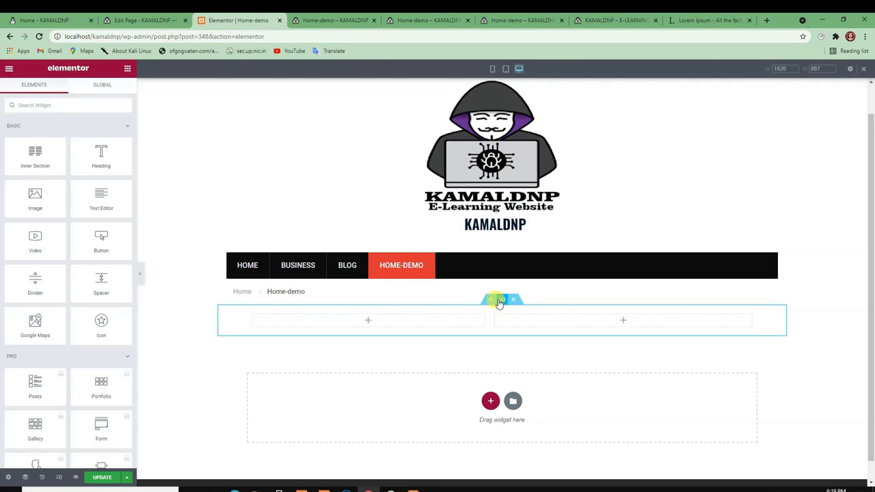
{"action": "left_click", "coordinate": [499, 301]}
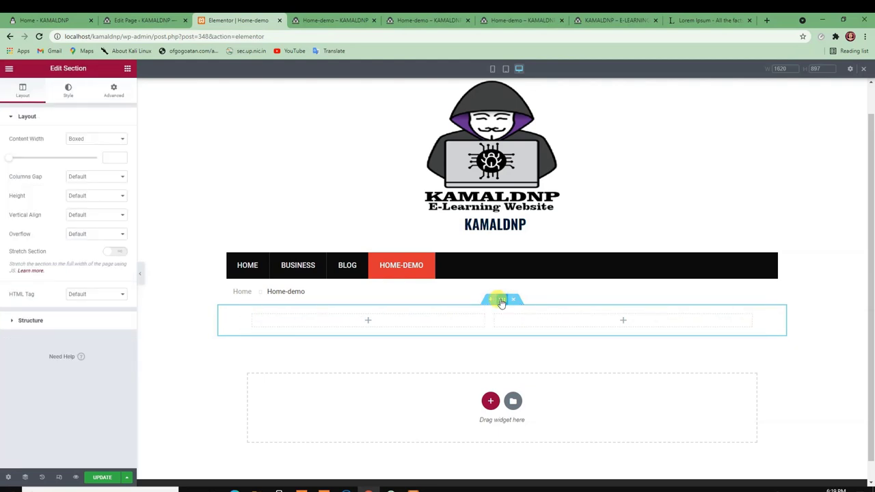
{"action": "left_click", "coordinate": [94, 294]}
{"action": "left_click", "coordinate": [40, 276]}
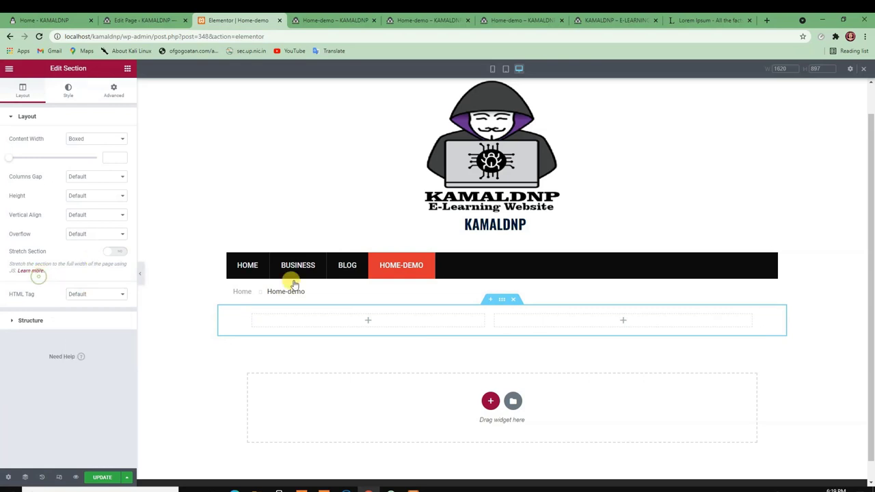
- Try the 33, 66 and 66, 33 column structures on the inner section, and delete the inner section
{"action": "left_click", "coordinate": [497, 312]}
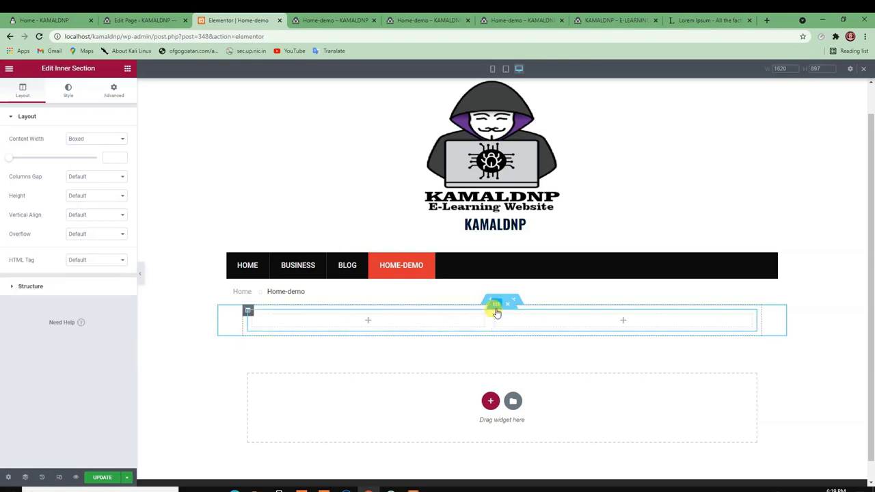
{"action": "left_click", "coordinate": [58, 287]}
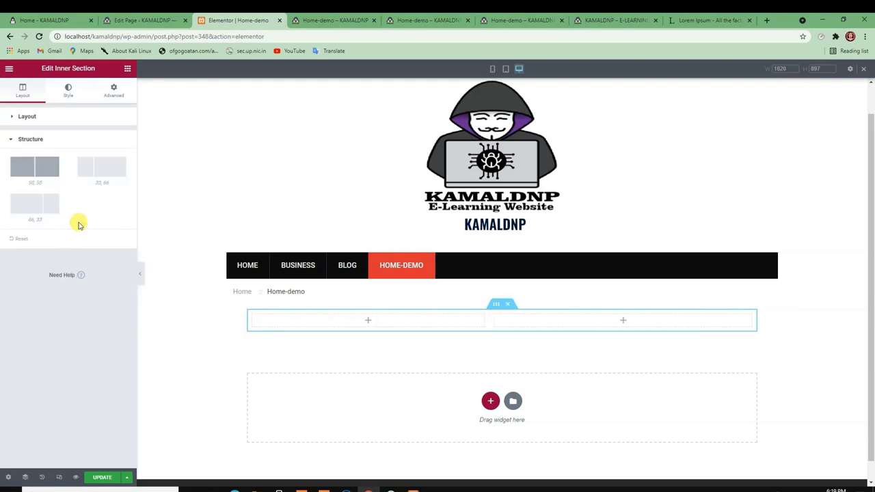
{"action": "left_click", "coordinate": [110, 169]}
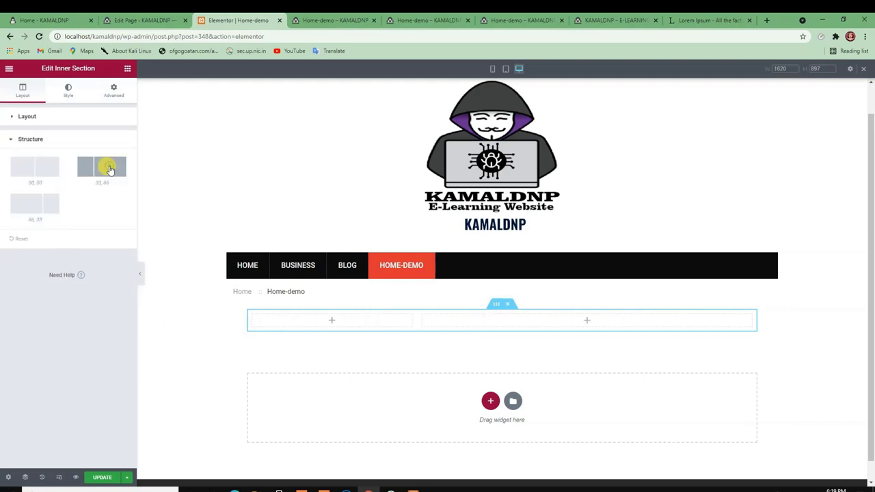
{"action": "left_click", "coordinate": [25, 209]}
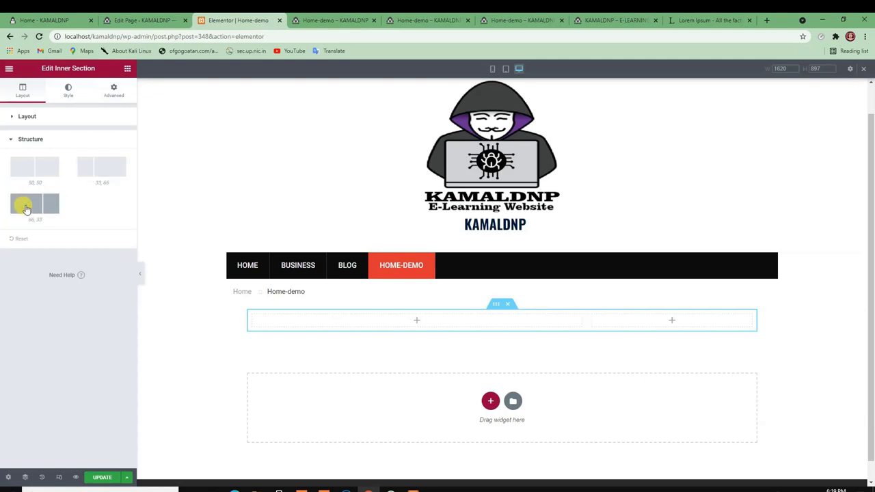
{"action": "left_click", "coordinate": [41, 119]}
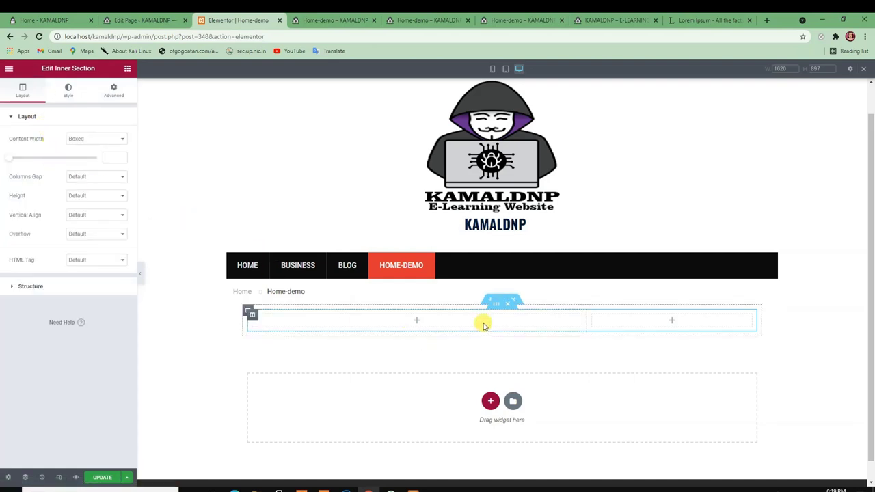
{"action": "left_click", "coordinate": [513, 304]}
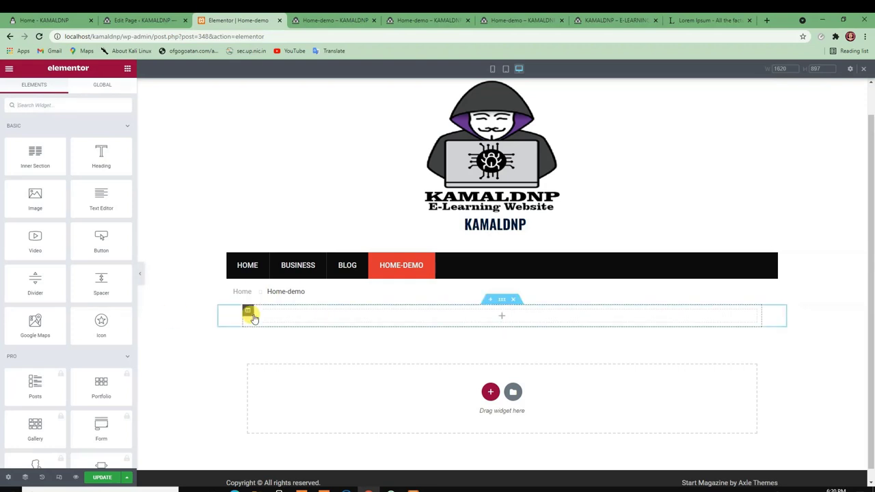
- Set the single-column section's content width to Full Width
{"action": "left_click", "coordinate": [501, 315]}
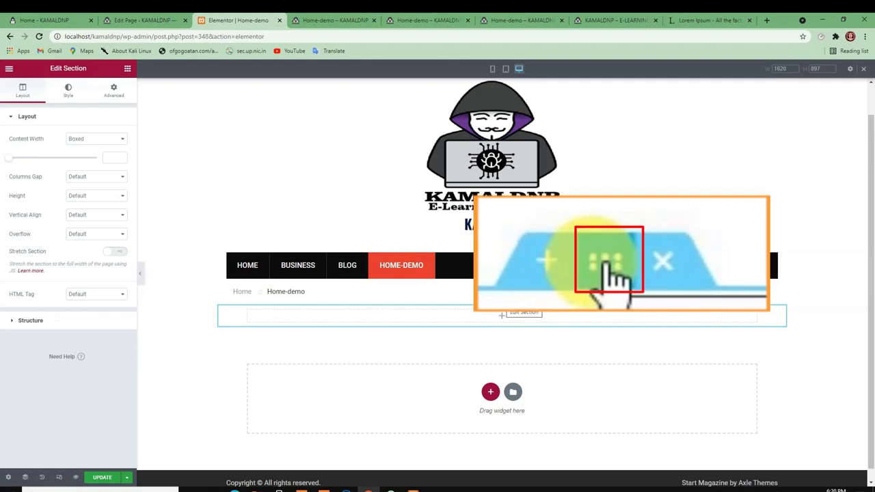
{"action": "left_click", "coordinate": [82, 138]}
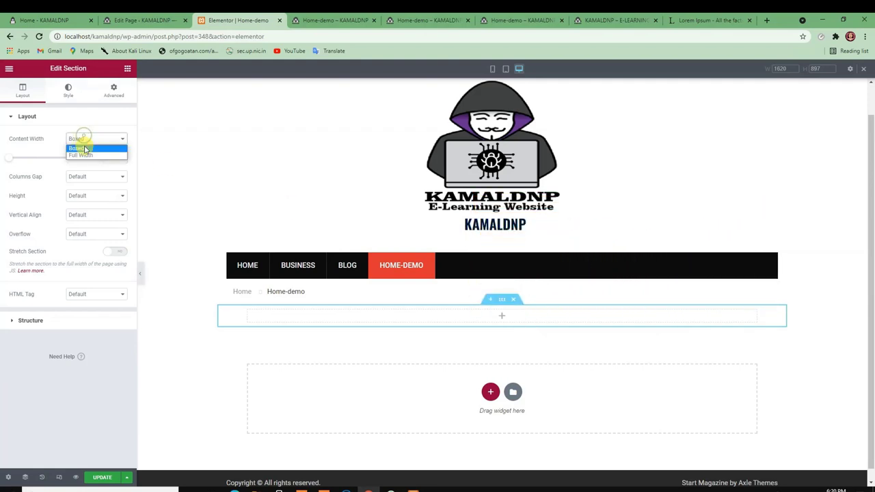
{"action": "left_click", "coordinate": [86, 157]}
{"action": "left_click", "coordinate": [85, 139]}
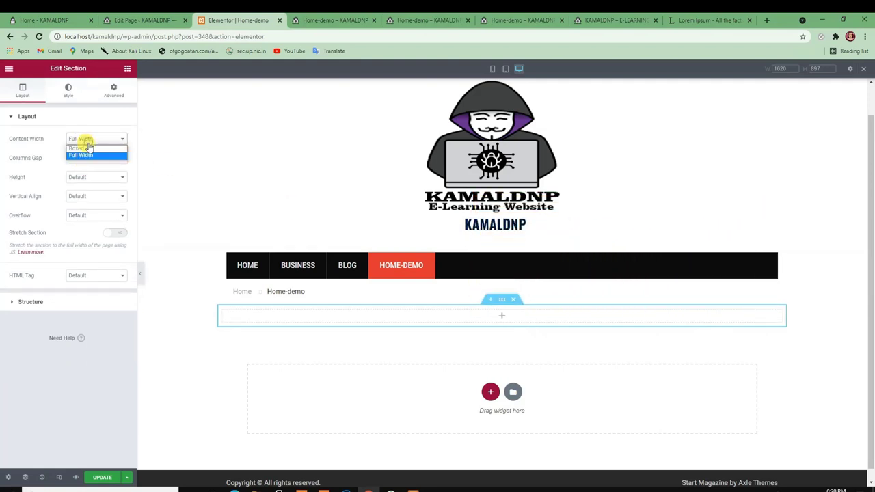
{"action": "left_click", "coordinate": [88, 155]}
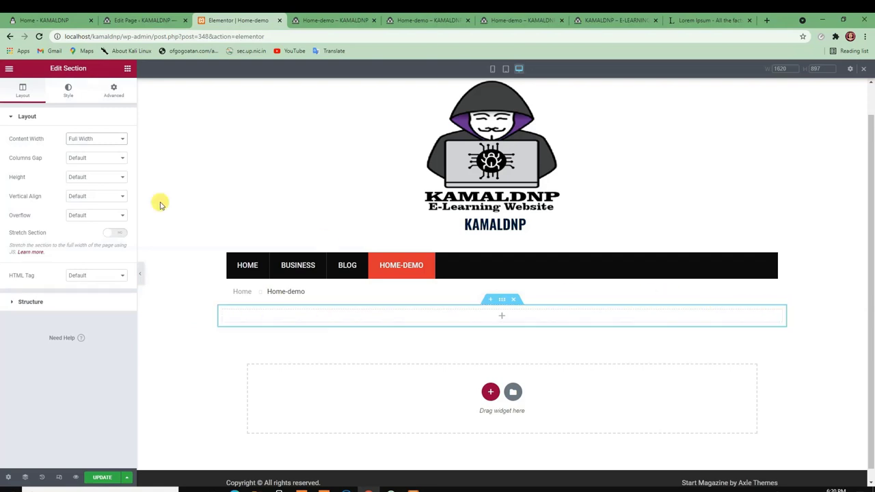
- Switch the section's content width to Boxed and back to Full Width, and turn on Stretch Section
{"action": "left_click", "coordinate": [82, 138]}
{"action": "left_click", "coordinate": [80, 146]}
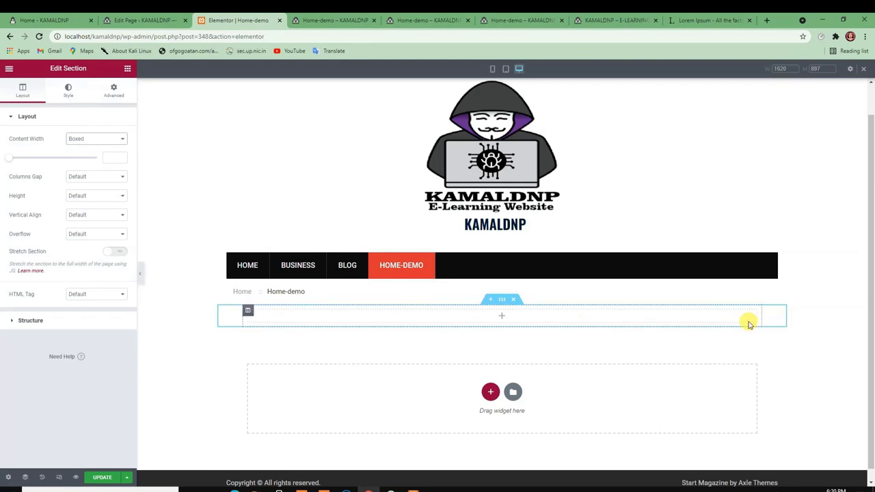
{"action": "left_click", "coordinate": [71, 144]}
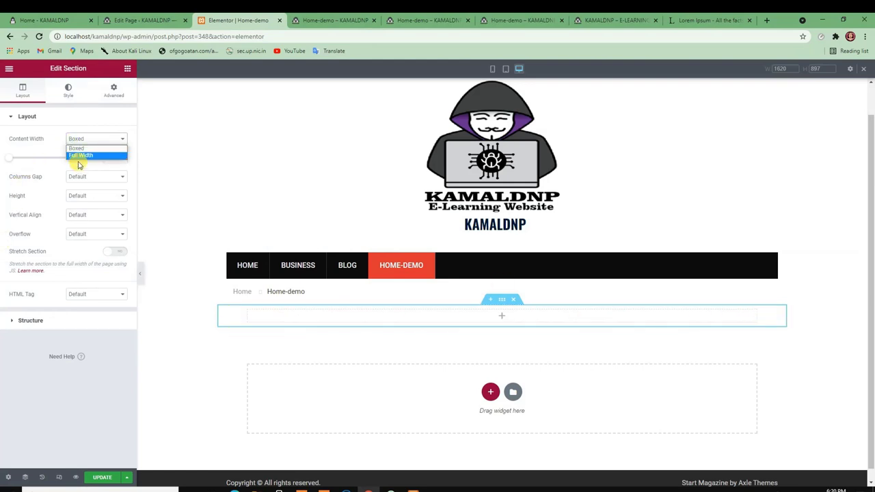
{"action": "left_click", "coordinate": [75, 152]}
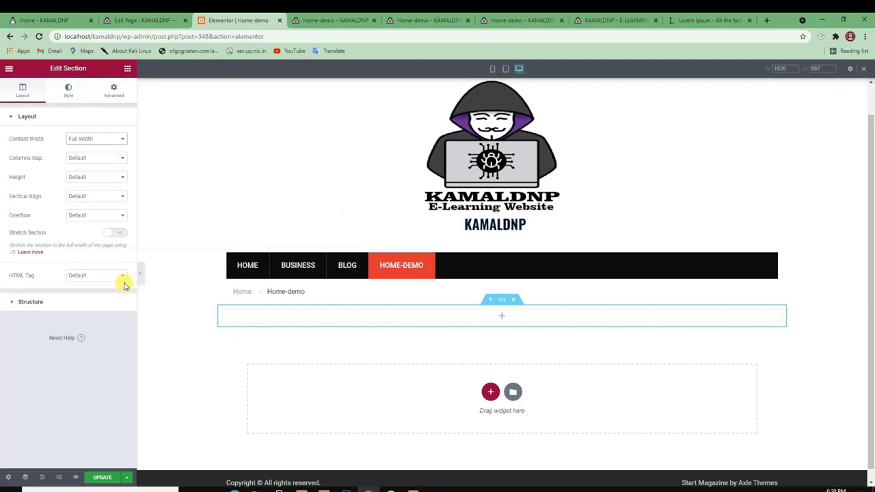
{"action": "left_click", "coordinate": [116, 234]}
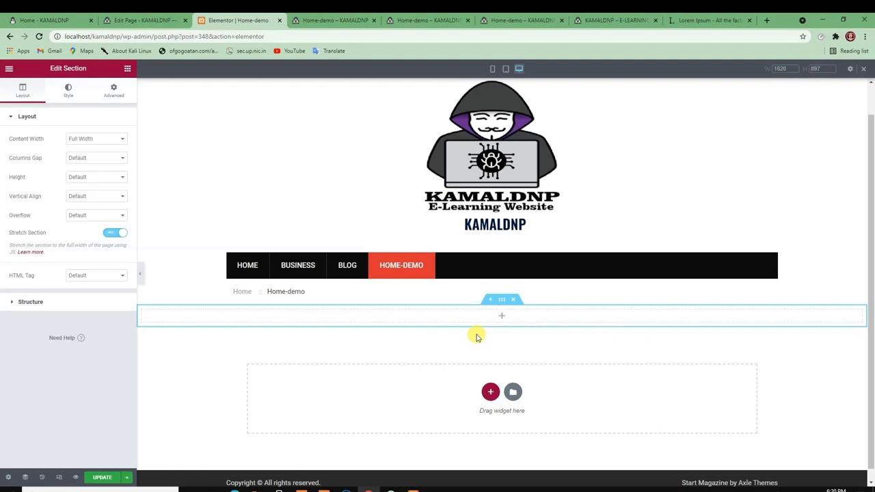
- Try the Fit To Screen height on the section and return the height to Default
{"action": "left_click", "coordinate": [97, 176]}
{"action": "left_click", "coordinate": [93, 183]}
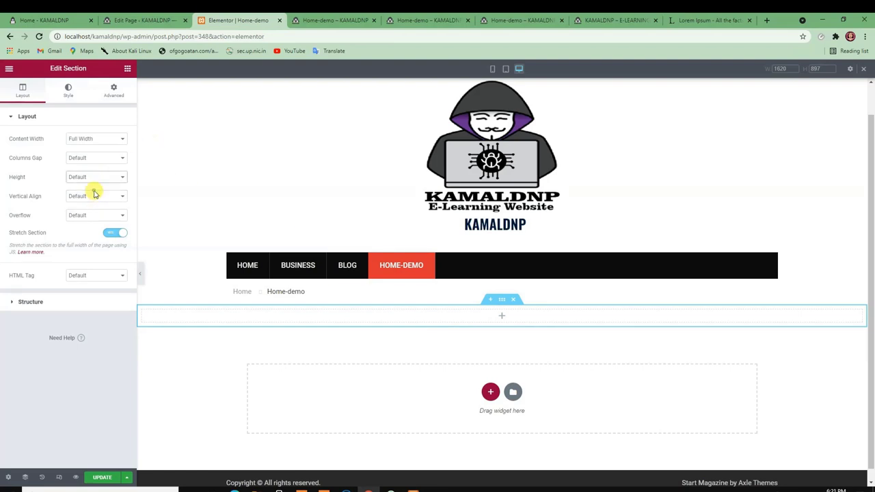
{"action": "left_click", "coordinate": [94, 194]}
{"action": "scroll", "coordinate": [312, 347], "scroll_direction": "down", "scroll_amount": 5}
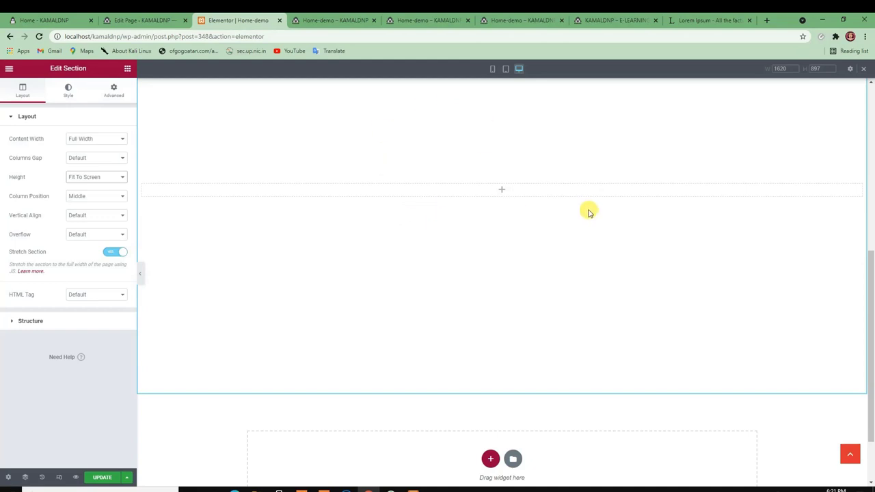
{"action": "left_click", "coordinate": [89, 176]}
{"action": "left_click", "coordinate": [93, 187]}
{"action": "left_click", "coordinate": [93, 179]}
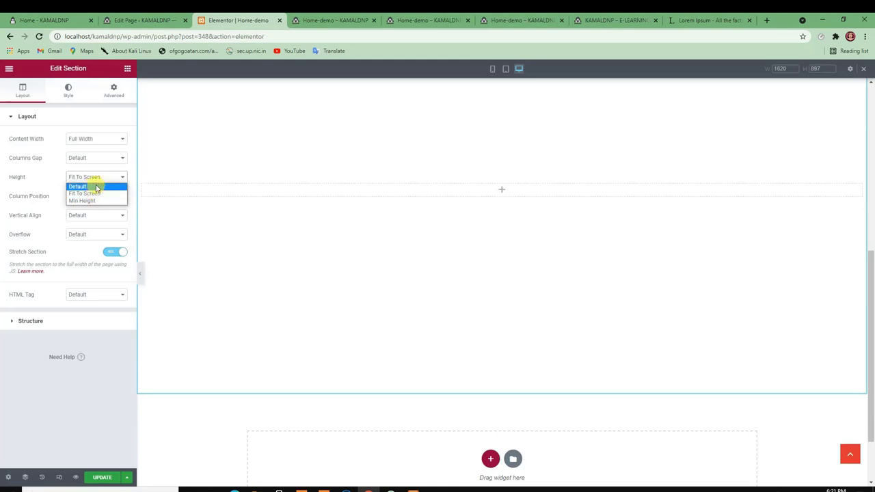
{"action": "left_click", "coordinate": [93, 185]}
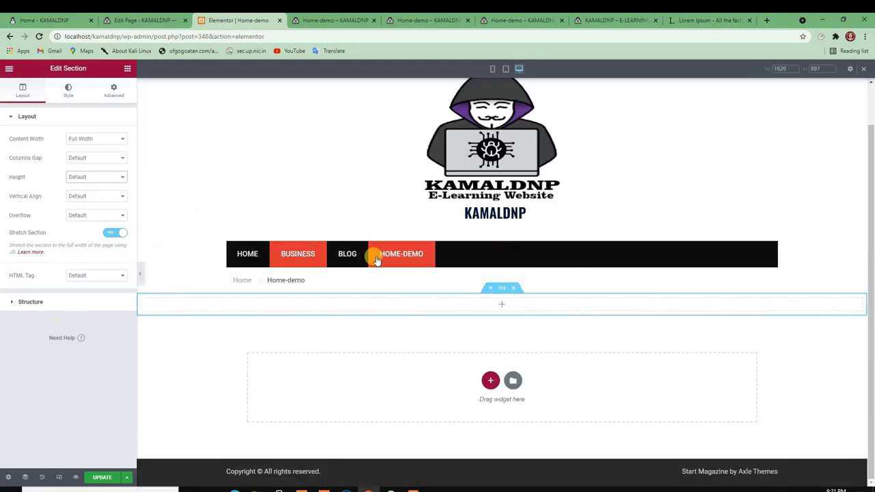
- Set the section's content width to Boxed and turn off Stretch Section
{"action": "left_click", "coordinate": [93, 139]}
{"action": "left_click", "coordinate": [95, 149]}
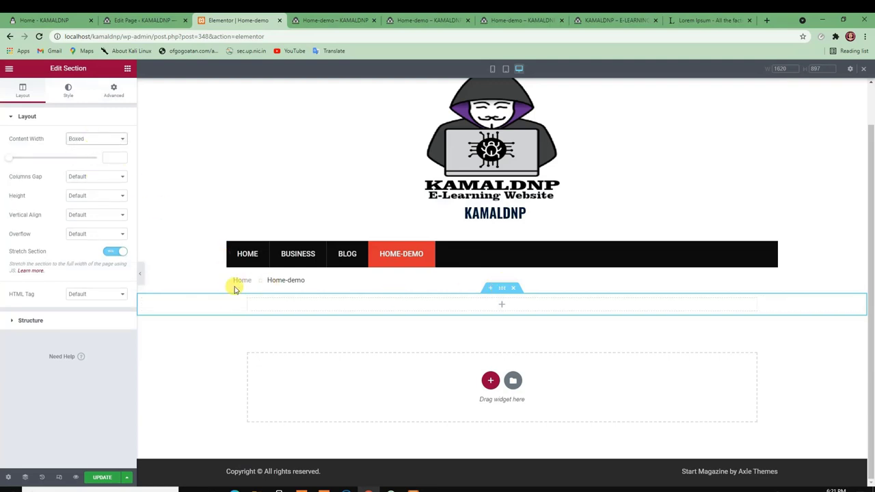
{"action": "left_click", "coordinate": [116, 253]}
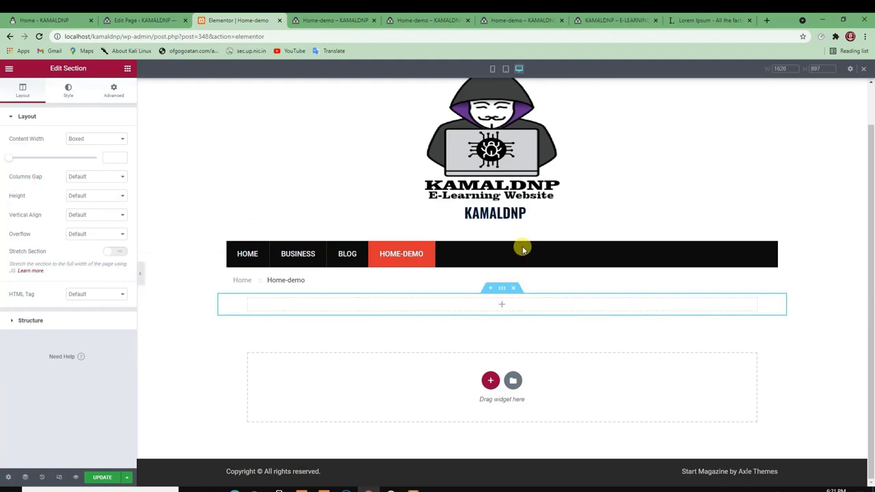
- Place a Heading widget in the empty section, title it "New website" and center it
{"action": "left_click", "coordinate": [500, 304]}
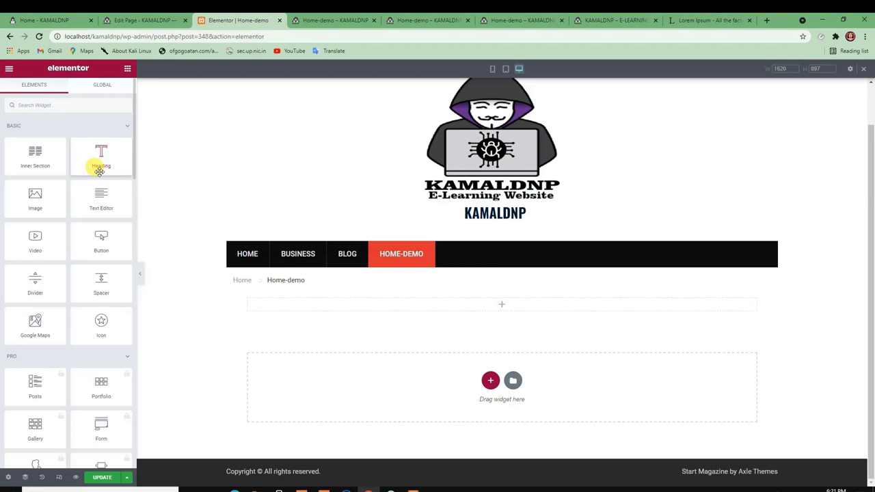
{"action": "left_click_drag", "start_coordinate": [100, 154], "coordinate": [509, 301]}
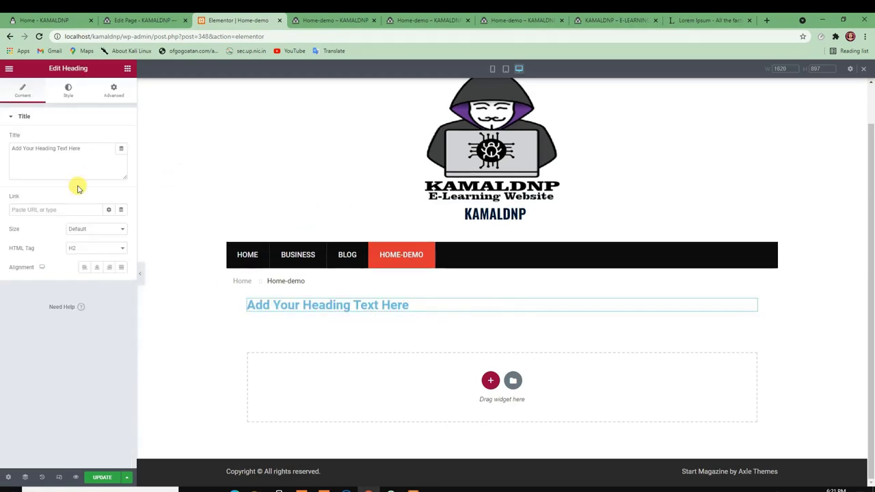
{"action": "left_click_drag", "start_coordinate": [106, 156], "coordinate": [2, 147]}
{"action": "type", "text": "New website"}
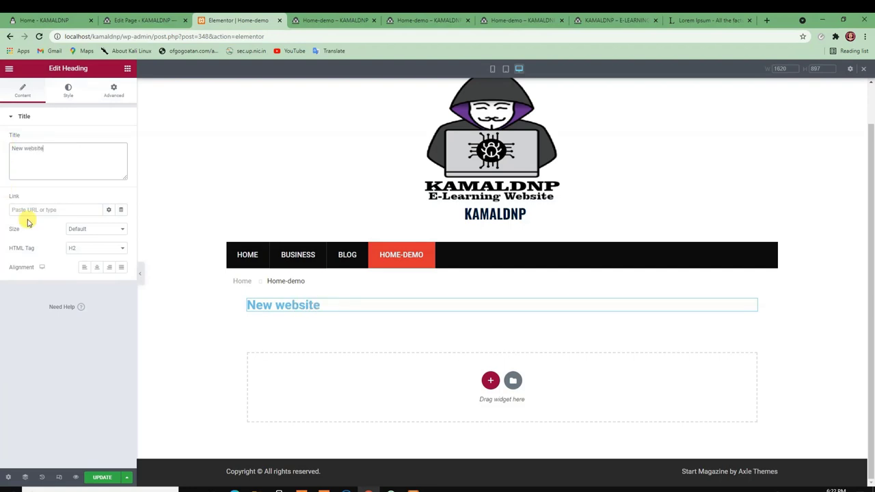
{"action": "left_click", "coordinate": [97, 268]}
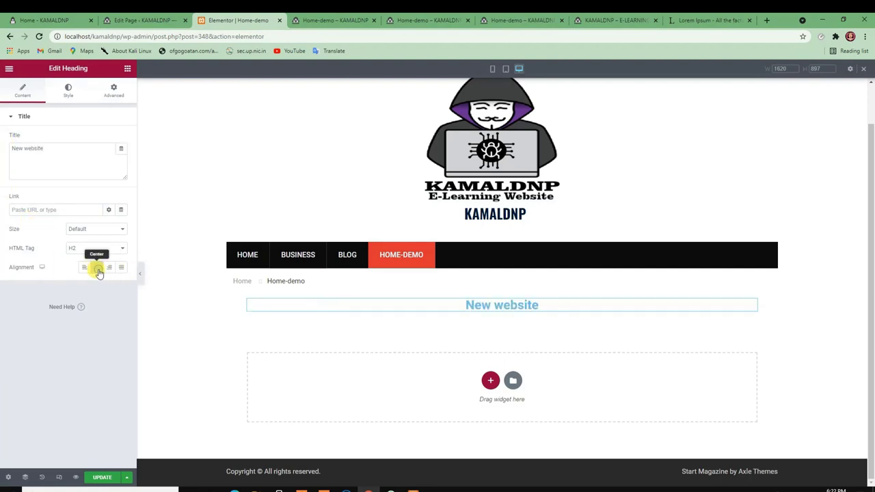
- Add a section with two equal columns below the heading and place an Image widget in its first column
{"action": "left_click", "coordinate": [489, 380]}
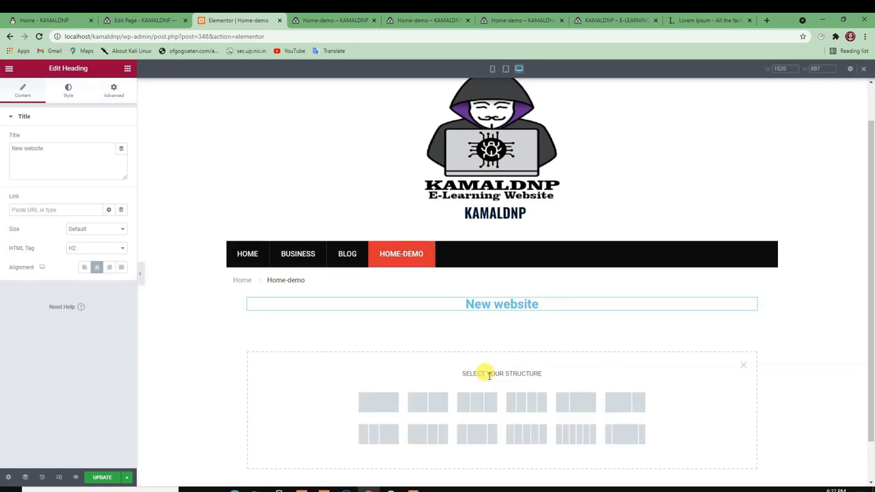
{"action": "left_click", "coordinate": [435, 401]}
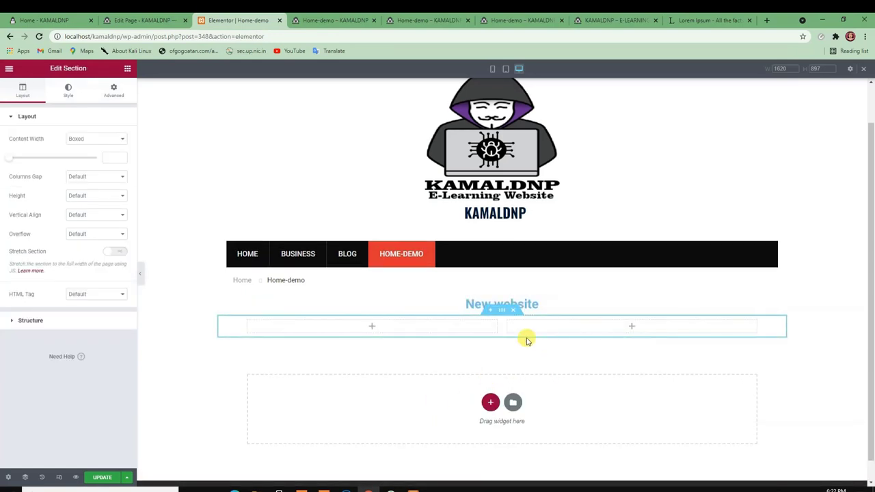
{"action": "left_click", "coordinate": [372, 330]}
{"action": "left_click_drag", "start_coordinate": [16, 189], "coordinate": [367, 328]}
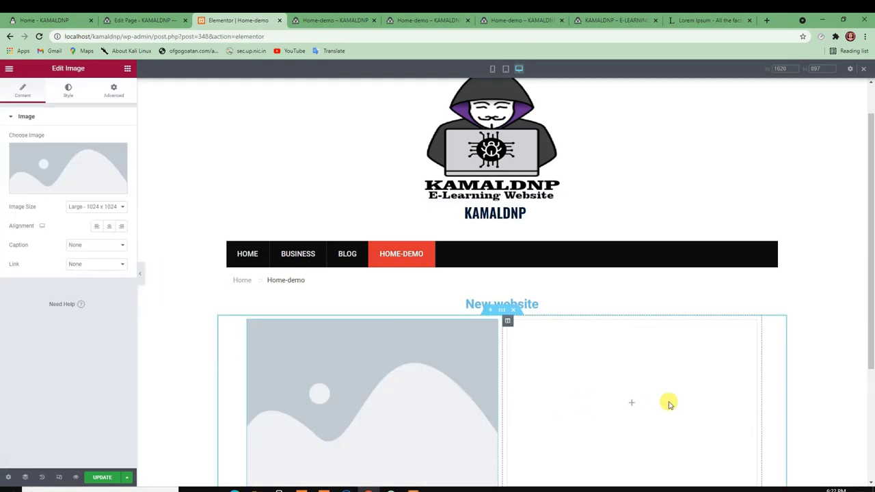
- Place a Text Editor widget in the second column, beside the image placeholder
{"action": "scroll", "coordinate": [668, 404], "scroll_direction": "down", "scroll_amount": 2}
{"action": "left_click", "coordinate": [631, 266]}
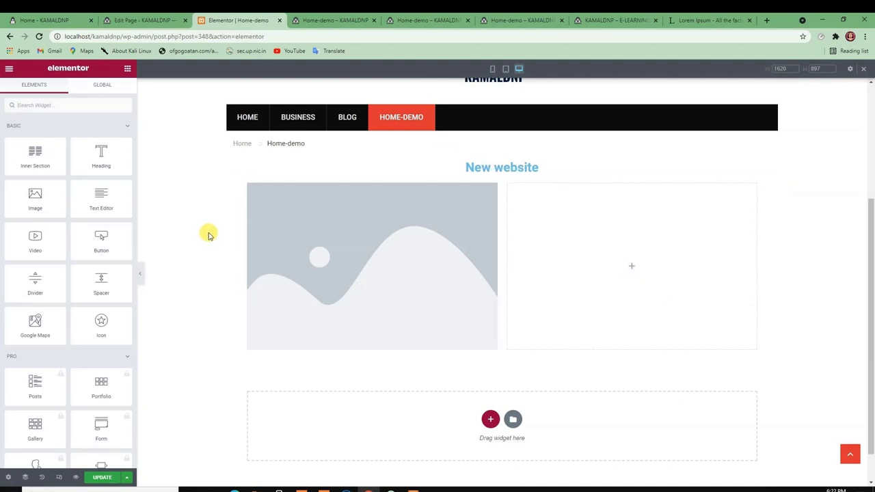
{"action": "left_click_drag", "start_coordinate": [115, 198], "coordinate": [639, 272]}
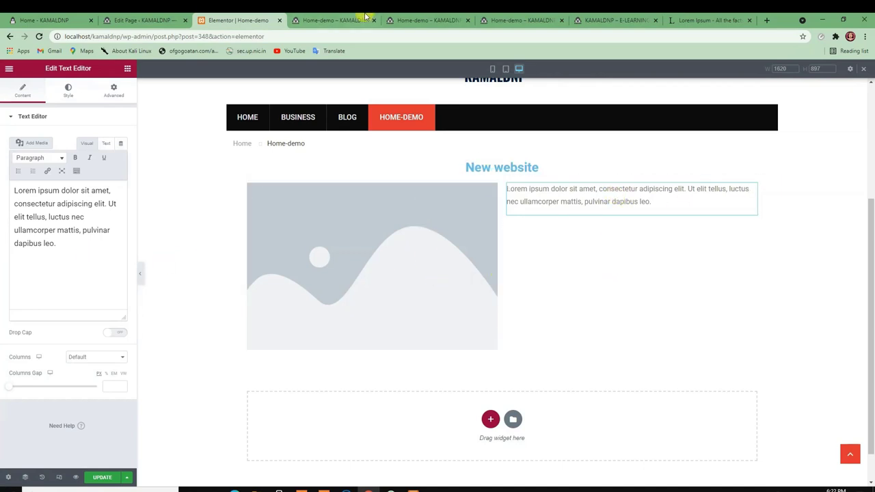
- Copy the selected "What is Lorem Ipsum?" text from lipsum.com and replace the Text Editor widget's placeholder text with it
{"action": "left_click", "coordinate": [699, 17]}
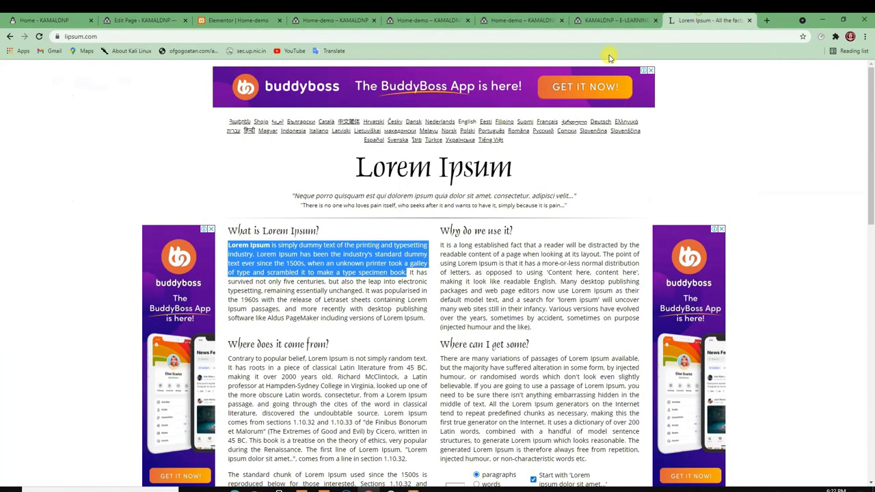
{"action": "right_click", "coordinate": [295, 277]}
{"action": "left_click", "coordinate": [304, 285]}
{"action": "left_click", "coordinate": [226, 20]}
{"action": "left_click", "coordinate": [70, 248]}
{"action": "key", "text": "ctrl+a"}
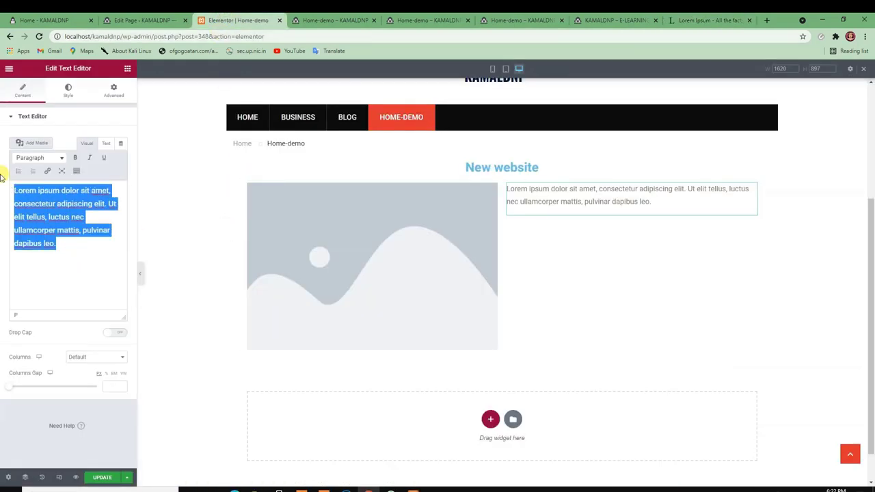
{"action": "key", "text": "ctrl+v"}
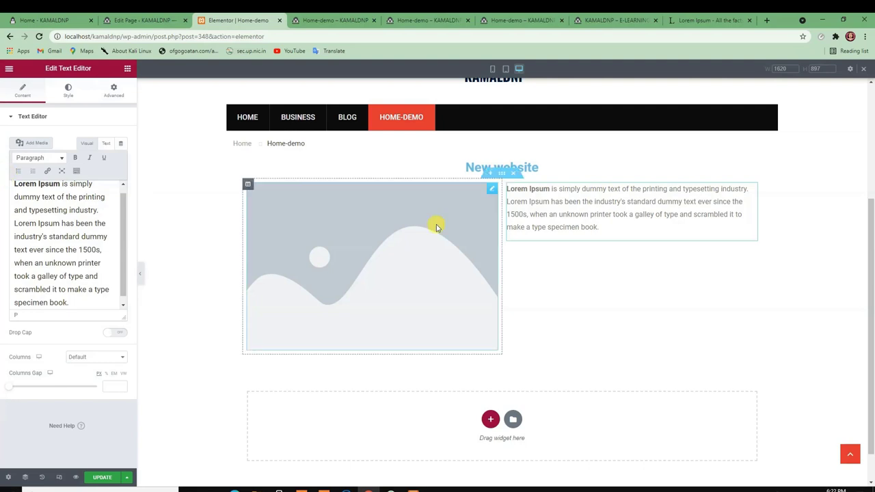
- Insert post5-1.jpg, the photo of the red-haired woman with a backpack, from the media library into the Image widget
{"action": "left_click", "coordinate": [283, 260]}
{"action": "left_click", "coordinate": [75, 186]}
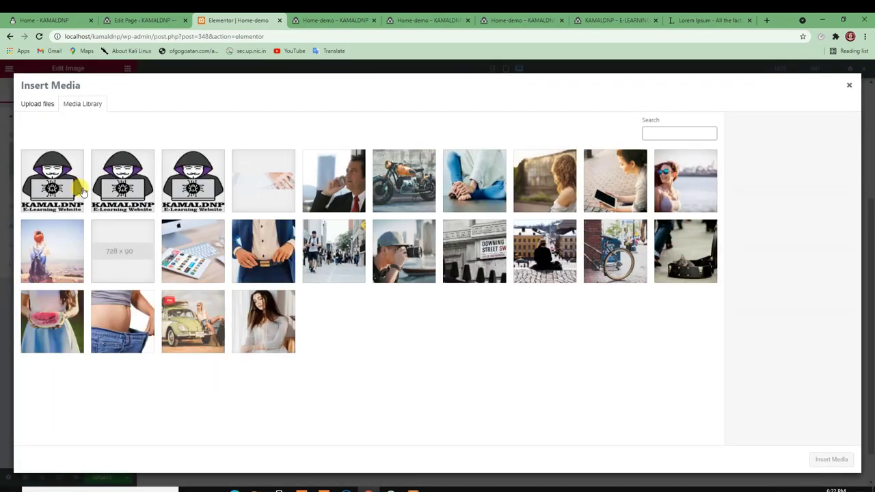
{"action": "left_click", "coordinate": [62, 249]}
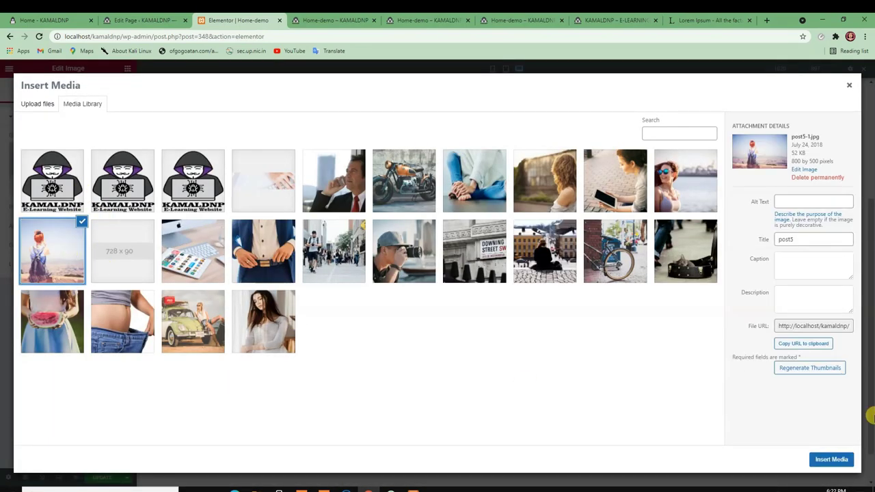
{"action": "left_click", "coordinate": [822, 461]}
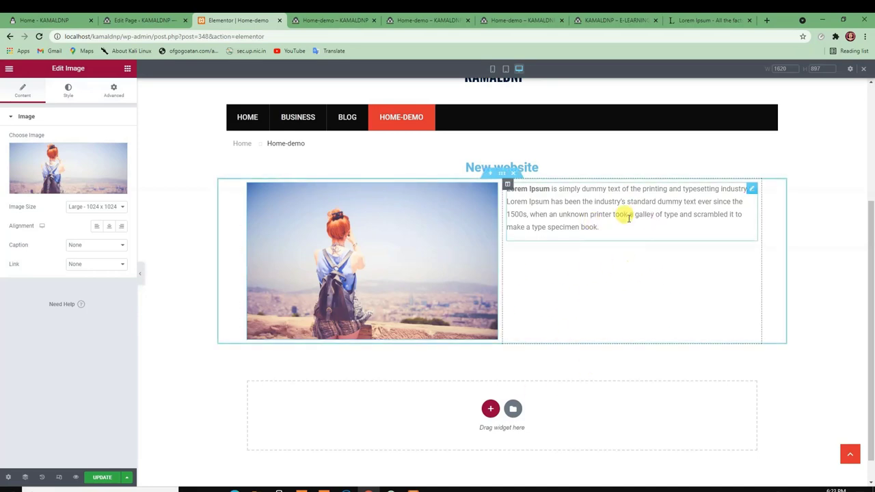
- Copy the selected Lorem Ipsum text from lipsum.com again and add it as a second paragraph in the Text Editor widget
{"action": "left_click", "coordinate": [618, 20]}
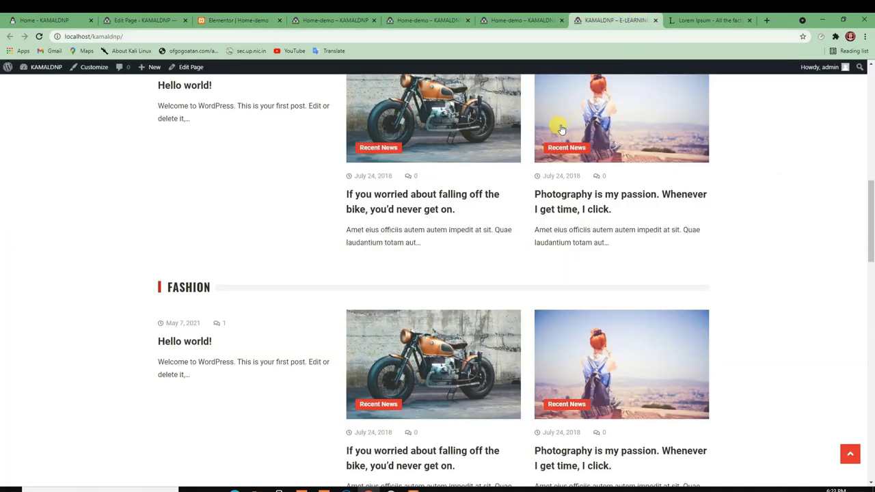
{"action": "left_click", "coordinate": [707, 20]}
{"action": "right_click", "coordinate": [418, 260]}
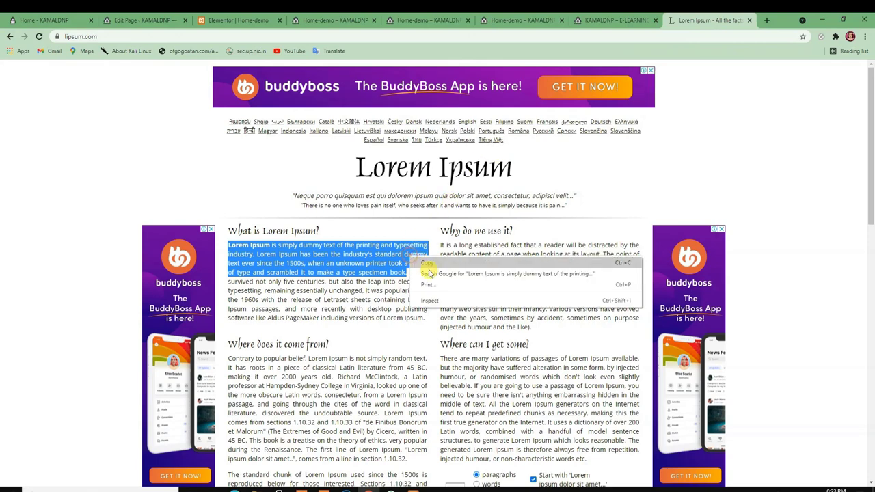
{"action": "left_click", "coordinate": [427, 263]}
{"action": "left_click", "coordinate": [116, 21]}
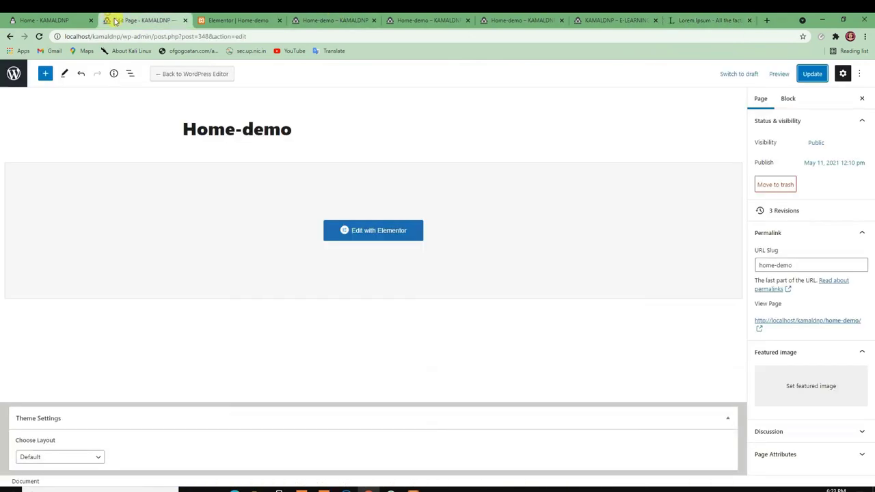
{"action": "left_click", "coordinate": [236, 20]}
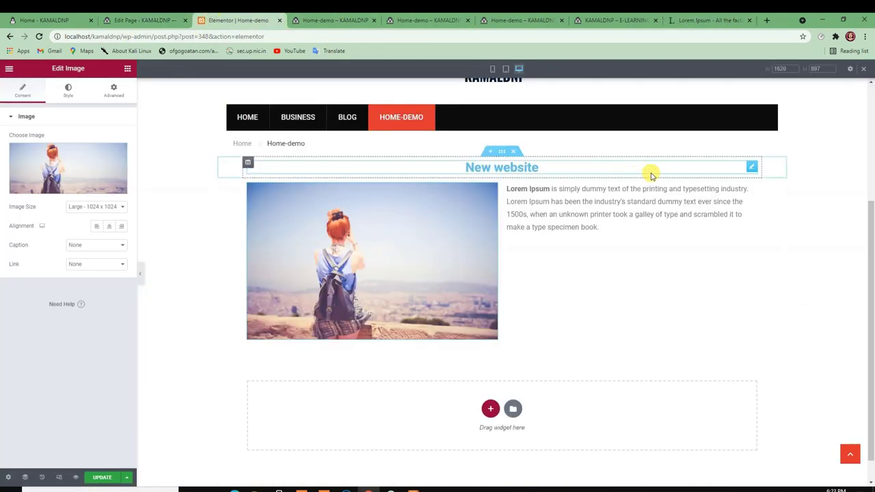
{"action": "left_click", "coordinate": [645, 198]}
{"action": "scroll", "coordinate": [68, 286], "scroll_direction": "down", "scroll_amount": 1}
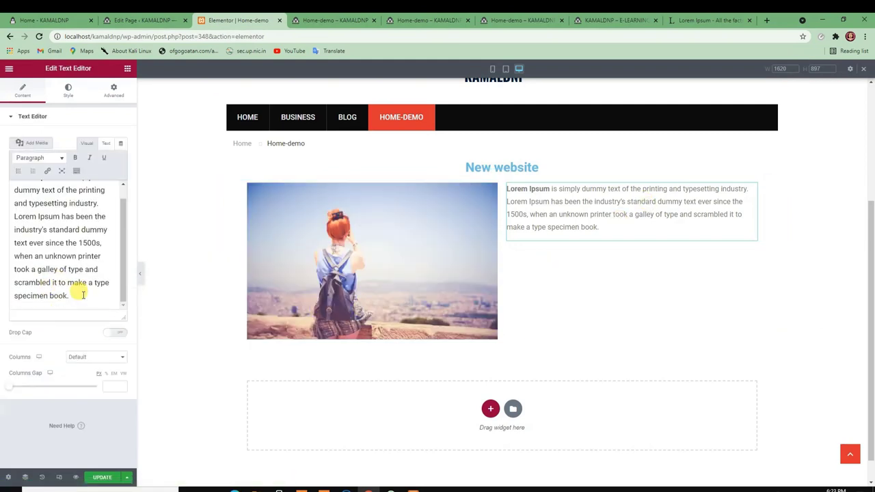
{"action": "left_click", "coordinate": [83, 296]}
{"action": "key", "text": "Return"}
{"action": "key", "text": "ctrl+v"}
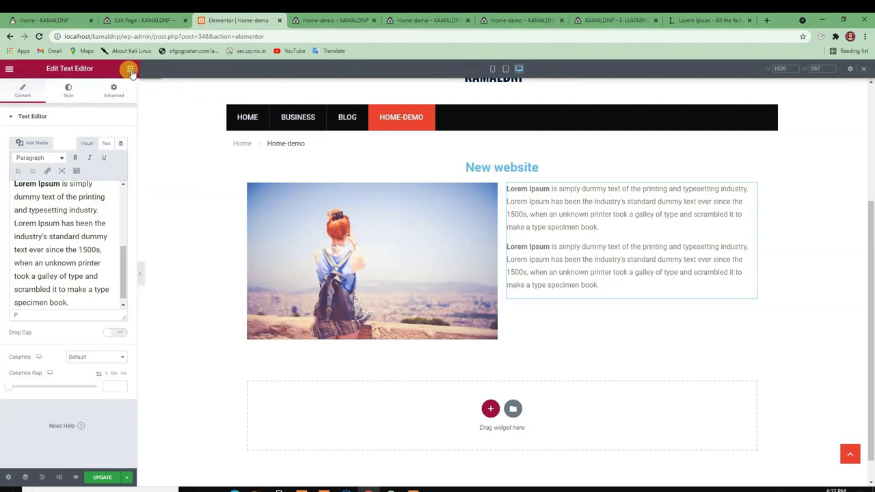
- Search the widgets for "bu" and place a Button widget below the text in the second column
{"action": "left_click", "coordinate": [128, 69]}
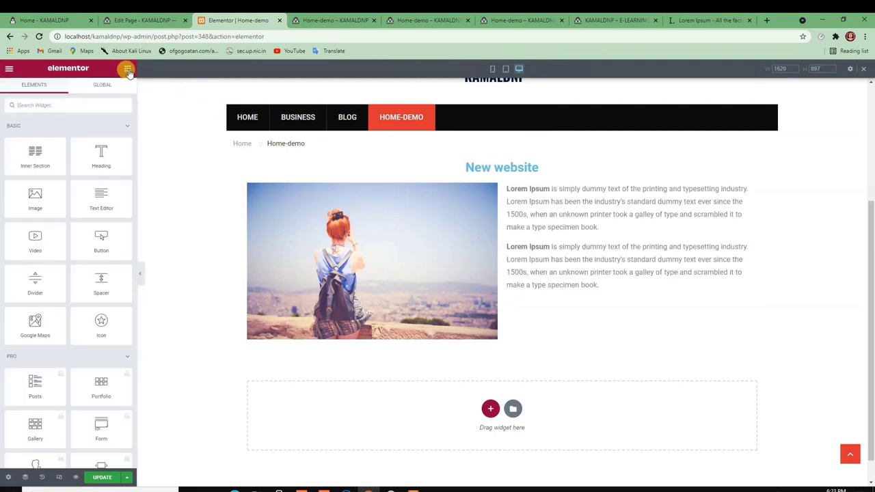
{"action": "left_click", "coordinate": [34, 107]}
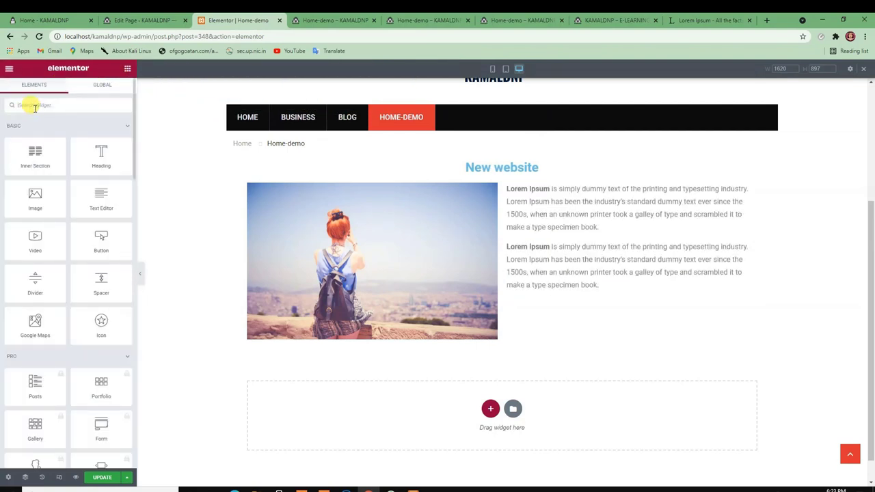
{"action": "type", "text": "bu"}
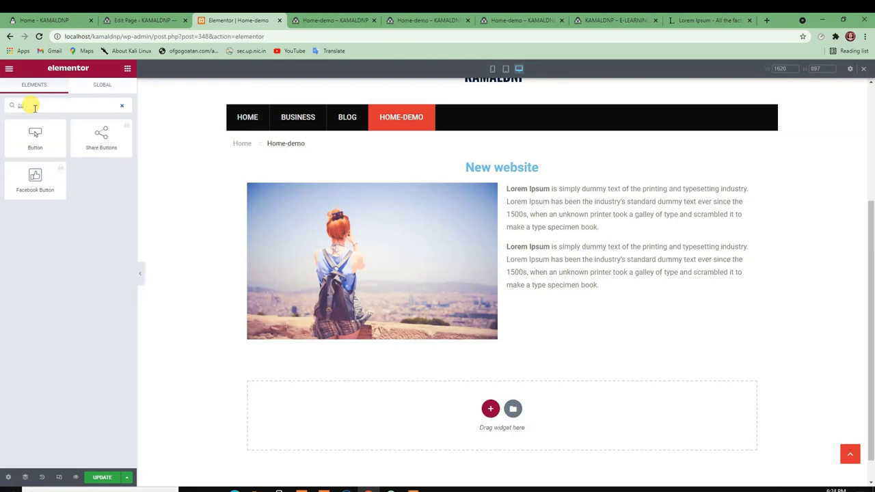
{"action": "left_click_drag", "start_coordinate": [32, 131], "coordinate": [579, 301]}
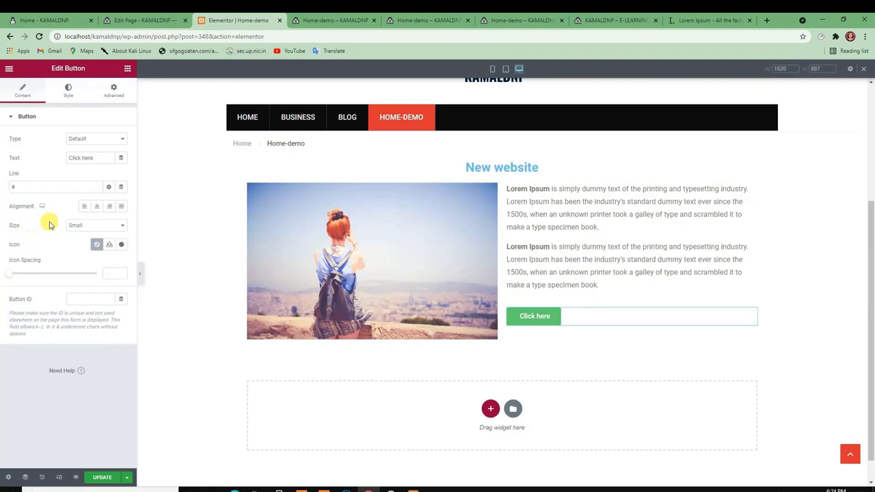
- Replace the Button widget's label text with "Learn More"
{"action": "left_click", "coordinate": [112, 157]}
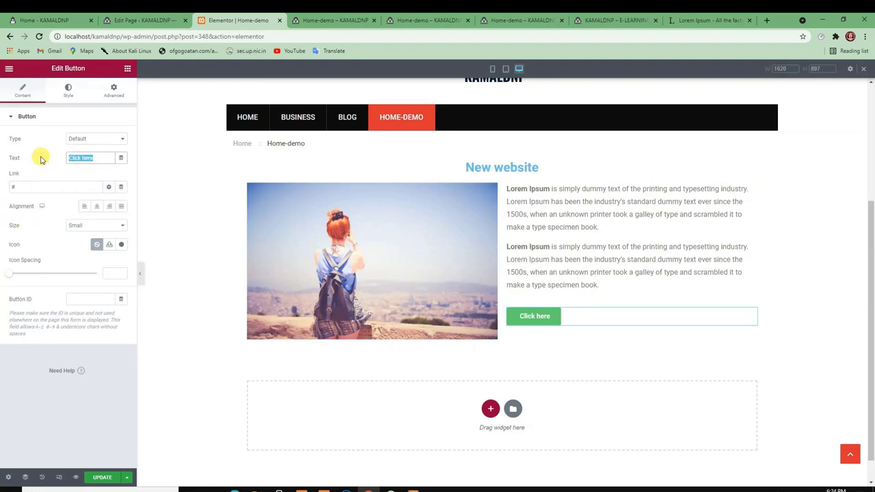
{"action": "key", "text": "BackSpace"}
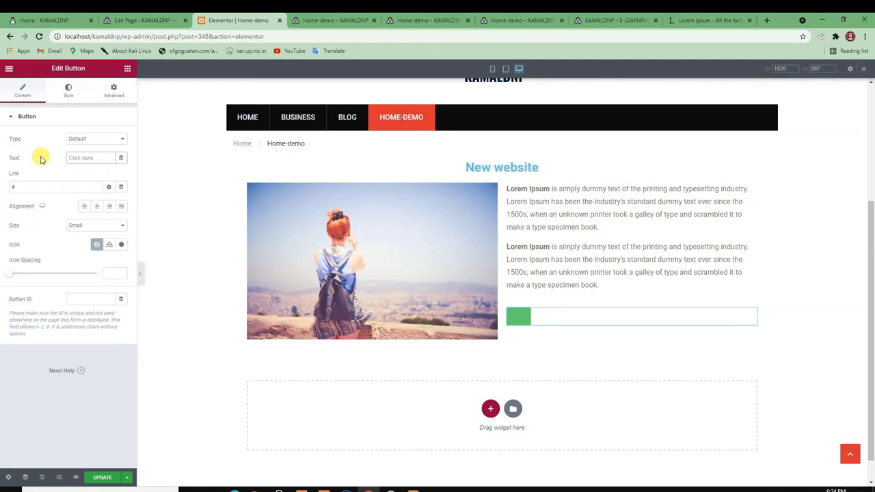
{"action": "type", "text": "Learn More"}
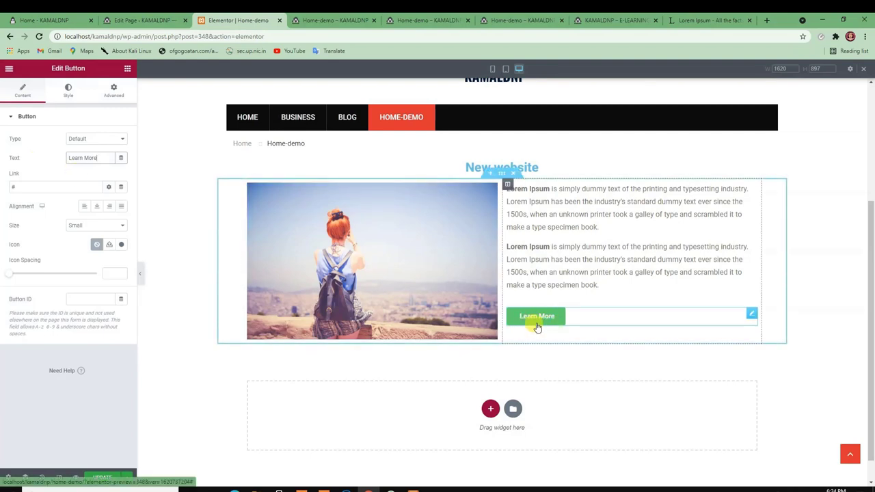
- Copy the URL of the site's Business category page and set it as the link of the Learn More button
{"action": "left_click", "coordinate": [25, 184]}
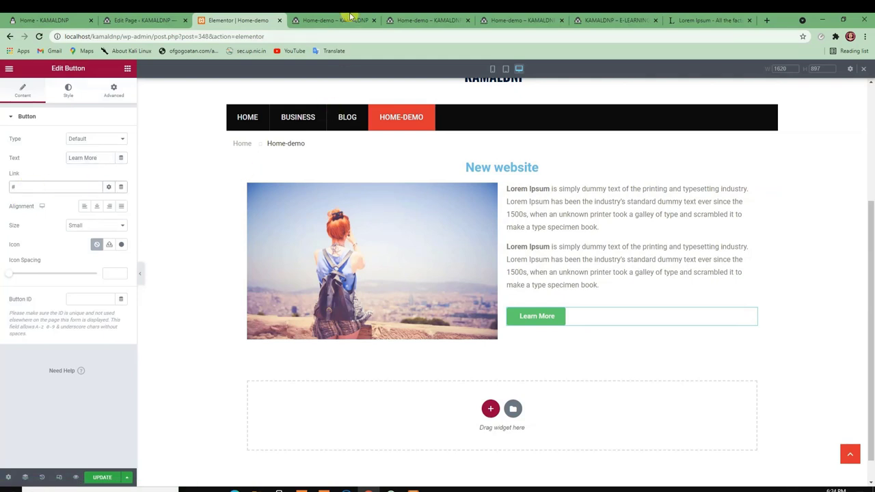
{"action": "left_click", "coordinate": [350, 18]}
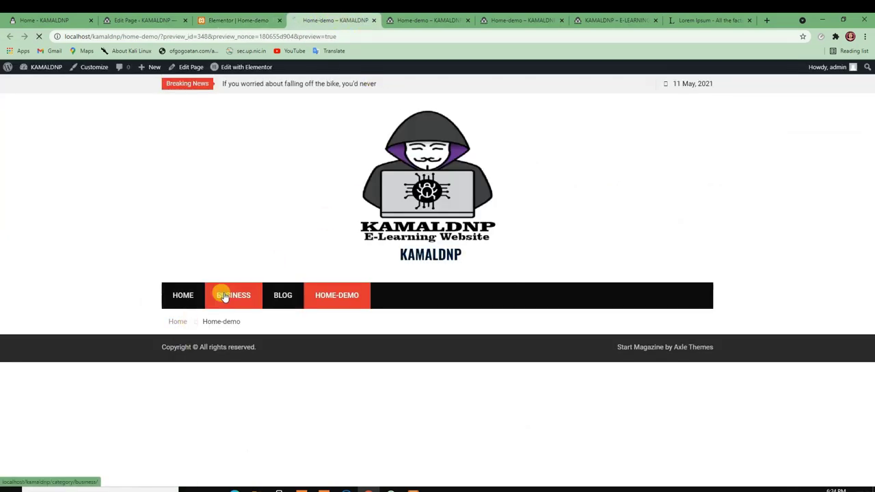
{"action": "left_click", "coordinate": [121, 37]}
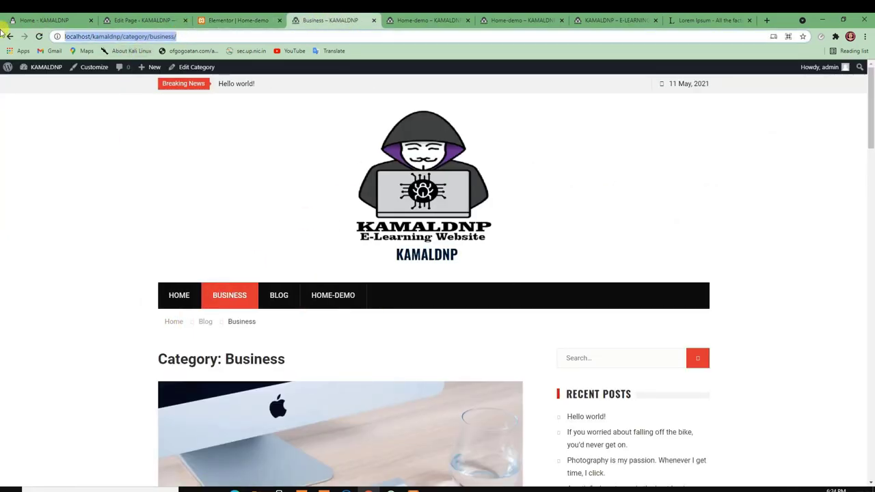
{"action": "right_click", "coordinate": [148, 35]}
{"action": "left_click", "coordinate": [186, 97]}
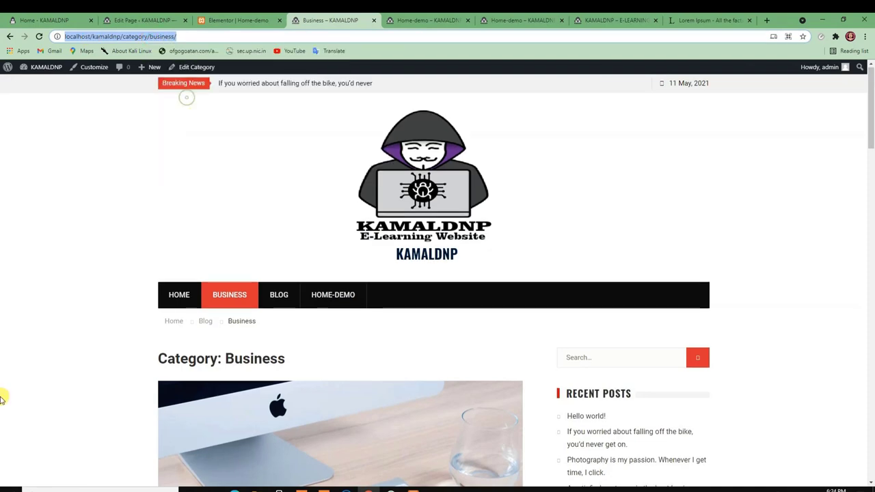
{"action": "scroll", "coordinate": [4, 385], "scroll_direction": "down", "scroll_amount": 4}
{"action": "left_click", "coordinate": [225, 20]}
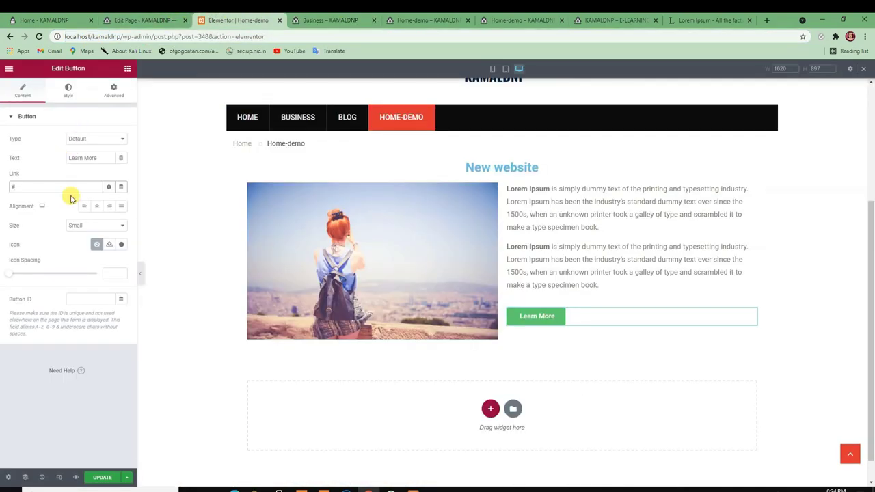
{"action": "left_click_drag", "start_coordinate": [62, 187], "coordinate": [2, 191]}
{"action": "key", "text": "ctrl+v"}
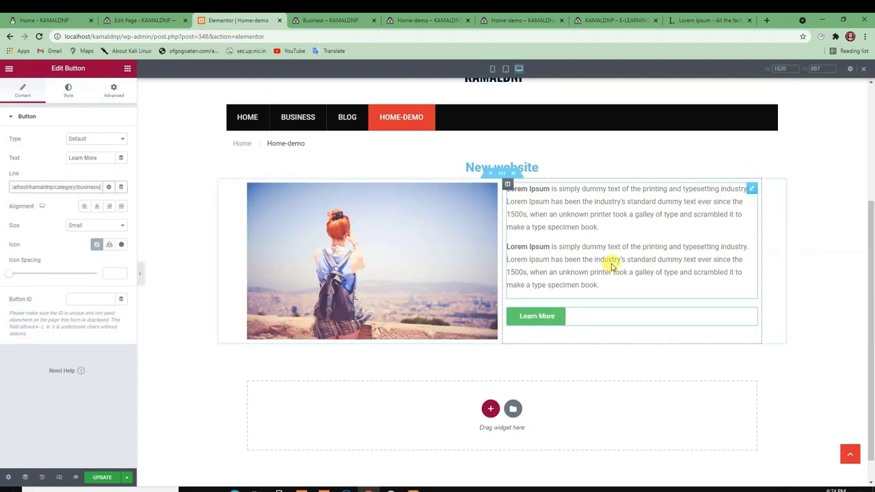
- Set the button size to Medium and insert the plain Arrow right icon from the icon library
{"action": "left_click", "coordinate": [77, 226]}
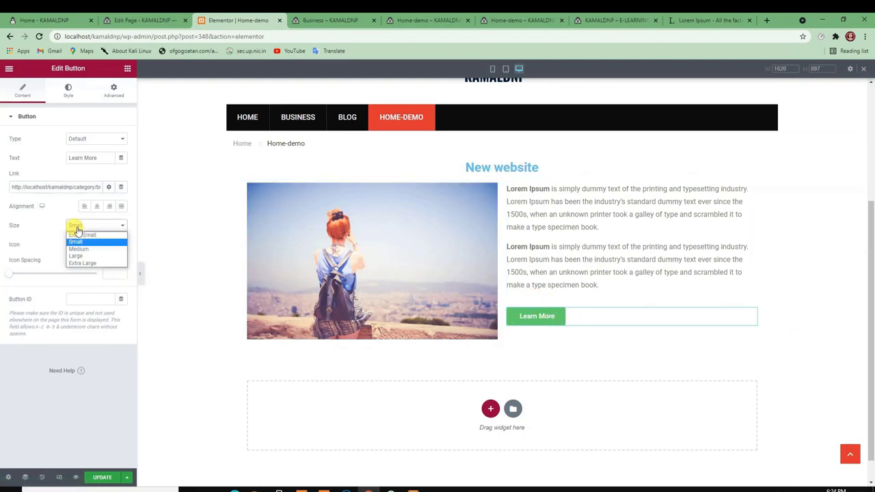
{"action": "left_click", "coordinate": [78, 249]}
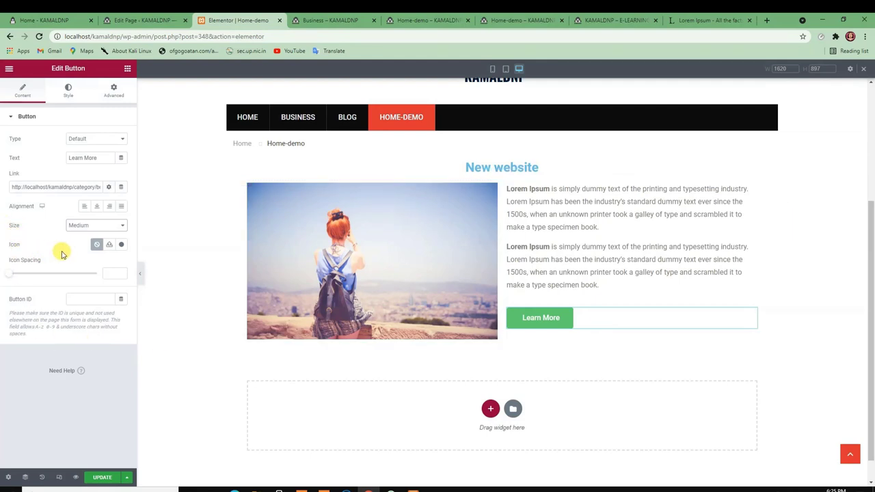
{"action": "left_click", "coordinate": [100, 249]}
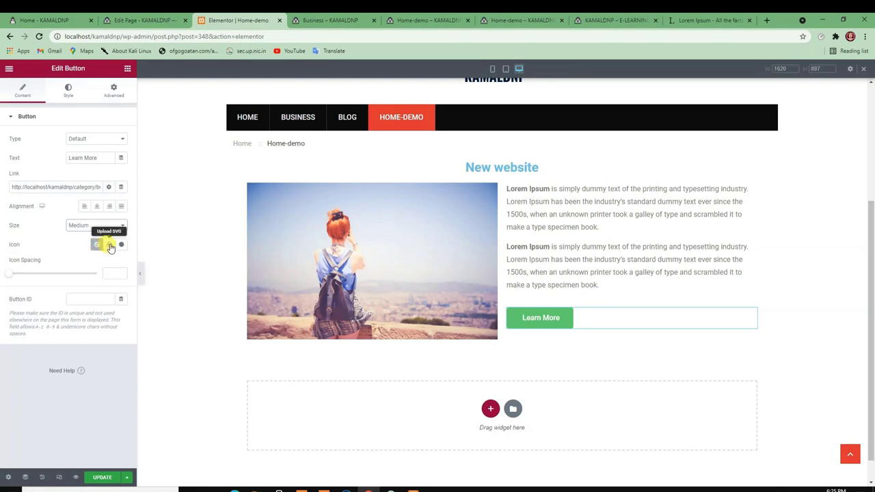
{"action": "left_click", "coordinate": [119, 244]}
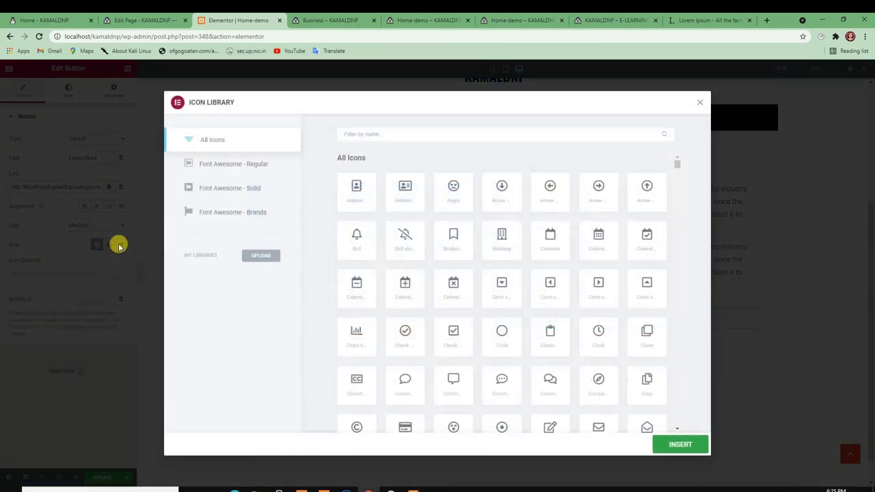
{"action": "left_click", "coordinate": [385, 135]}
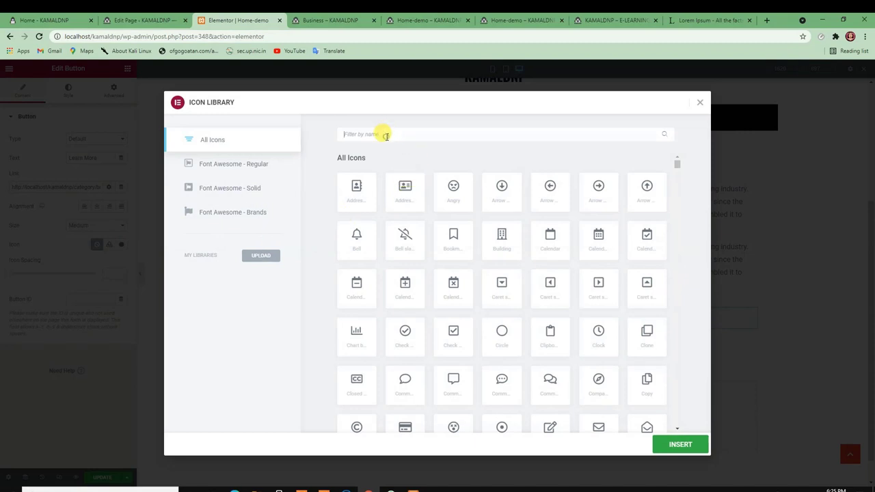
{"action": "scroll", "coordinate": [413, 224], "scroll_direction": "down", "scroll_amount": 9}
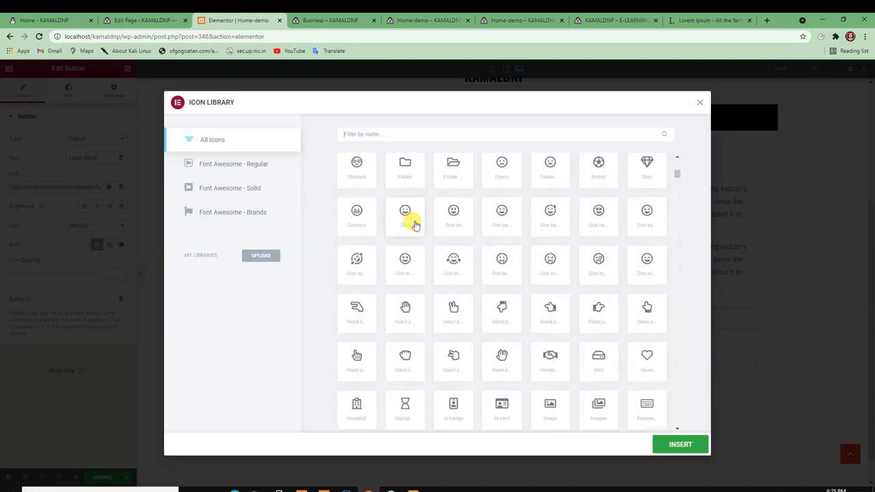
{"action": "scroll", "coordinate": [414, 224], "scroll_direction": "down", "scroll_amount": 3}
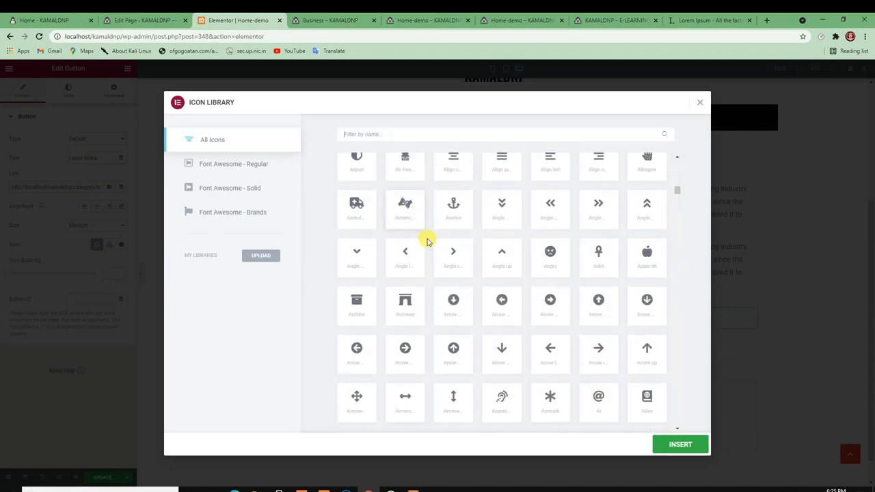
{"action": "left_click", "coordinate": [599, 360]}
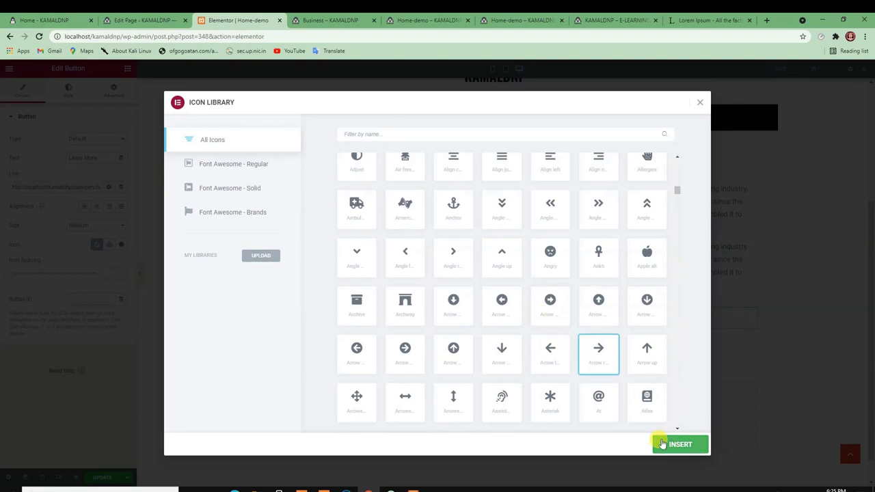
{"action": "left_click", "coordinate": [656, 443]}
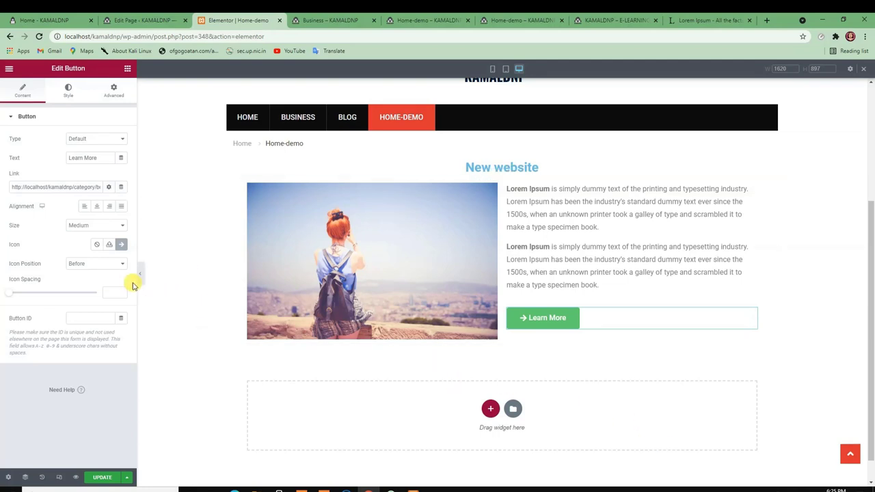
- Position the arrow icon After the button text with an icon spacing of 9, and update the page
{"action": "left_click", "coordinate": [81, 265]}
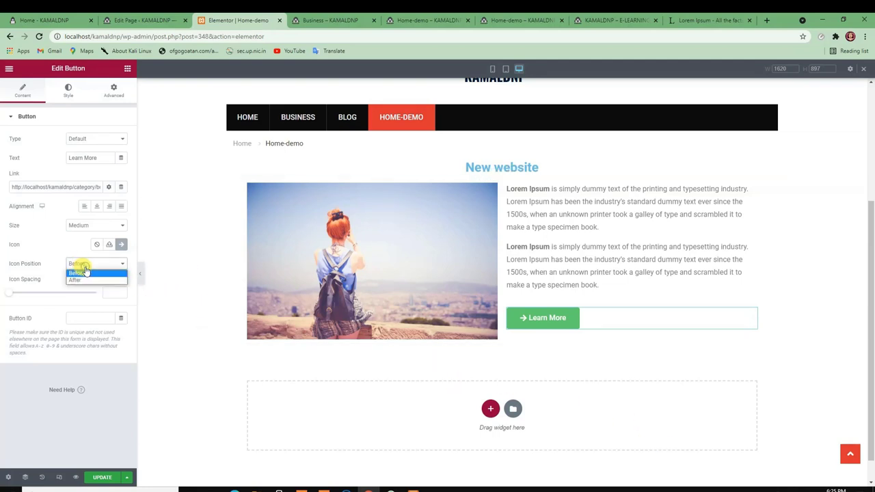
{"action": "left_click", "coordinate": [85, 278]}
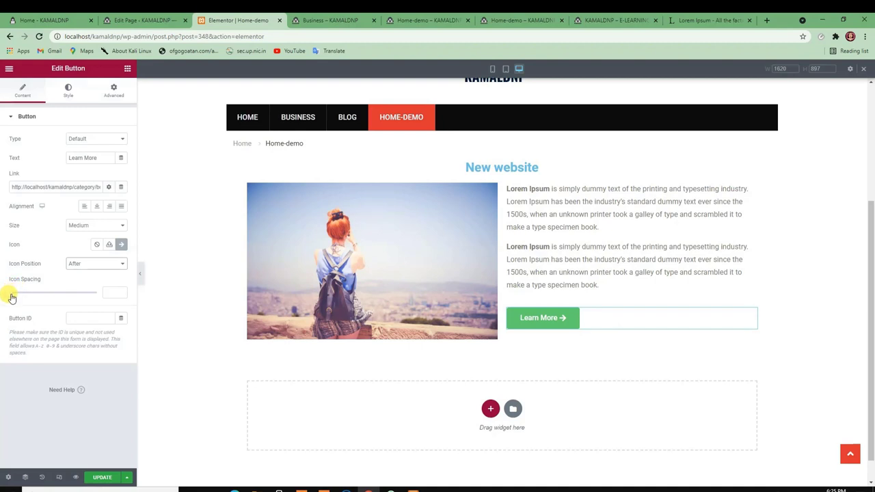
{"action": "mouse_move", "coordinate": [12, 297]}
{"action": "left_mouse_down"}
{"action": "mouse_move", "coordinate": [96, 298]}
{"action": "mouse_move", "coordinate": [27, 301]}
{"action": "left_mouse_up"}
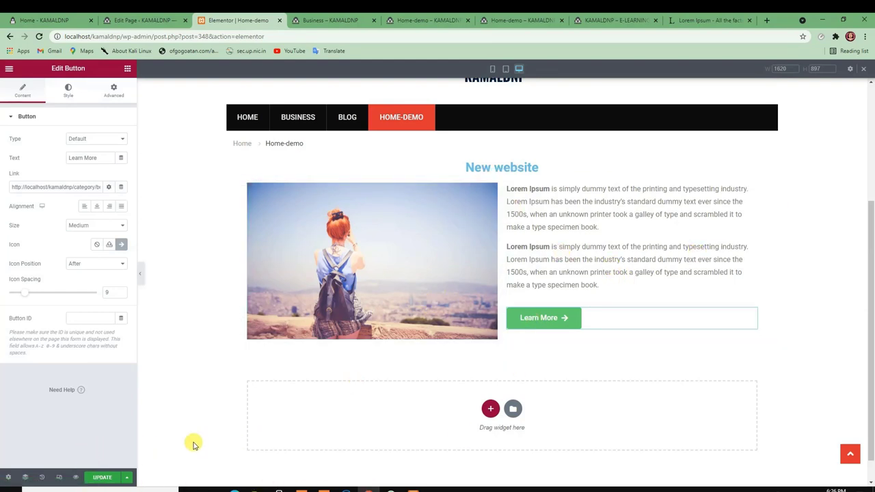
{"action": "left_click", "coordinate": [92, 477]}
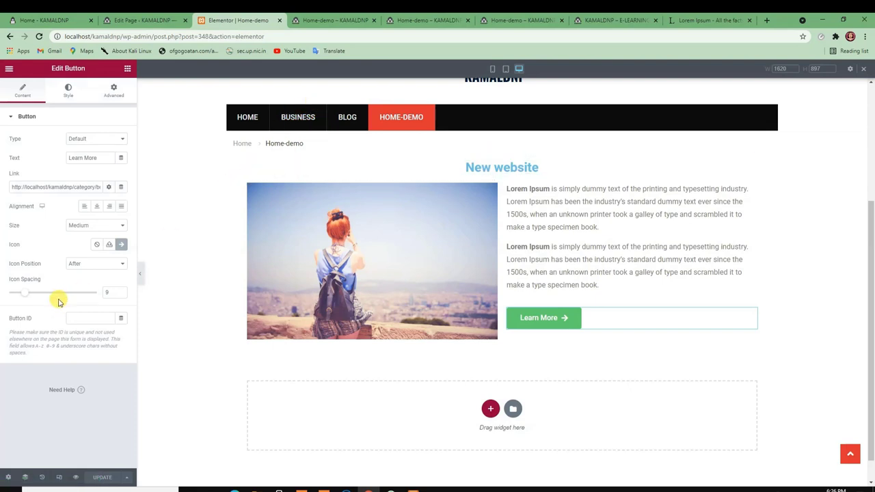
- Review the typography options in the Learn More button's style settings
{"action": "left_click", "coordinate": [69, 93]}
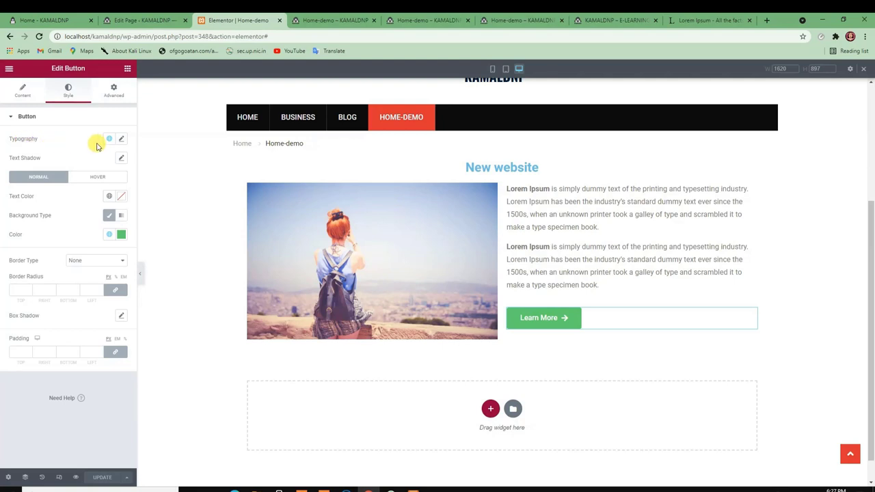
{"action": "left_click", "coordinate": [121, 141]}
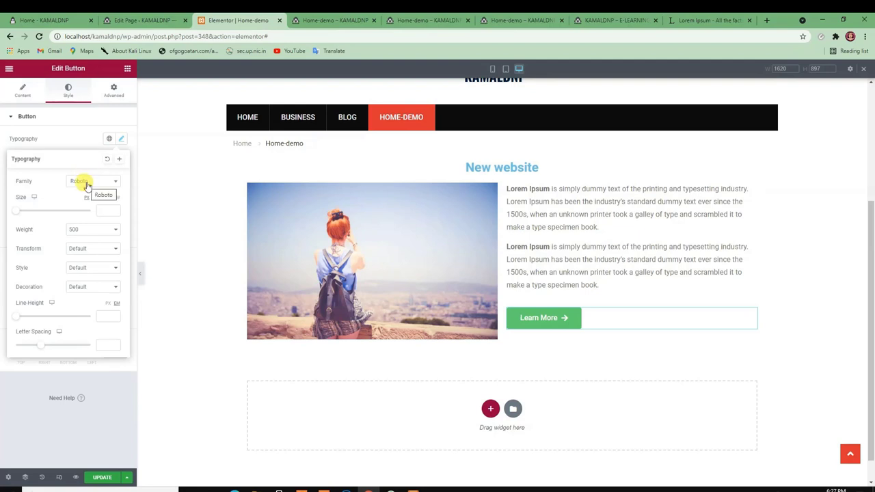
{"action": "left_click", "coordinate": [89, 140]}
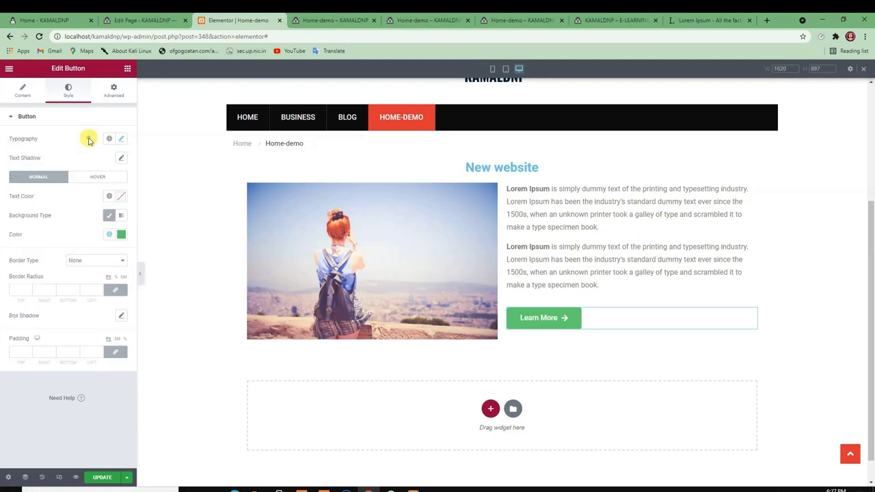
- Give the button's text shadow a translucent red colour, rgba(240, 0, 0, 0.3), after trying a green one
{"action": "left_click", "coordinate": [122, 158]}
{"action": "left_click", "coordinate": [114, 181]}
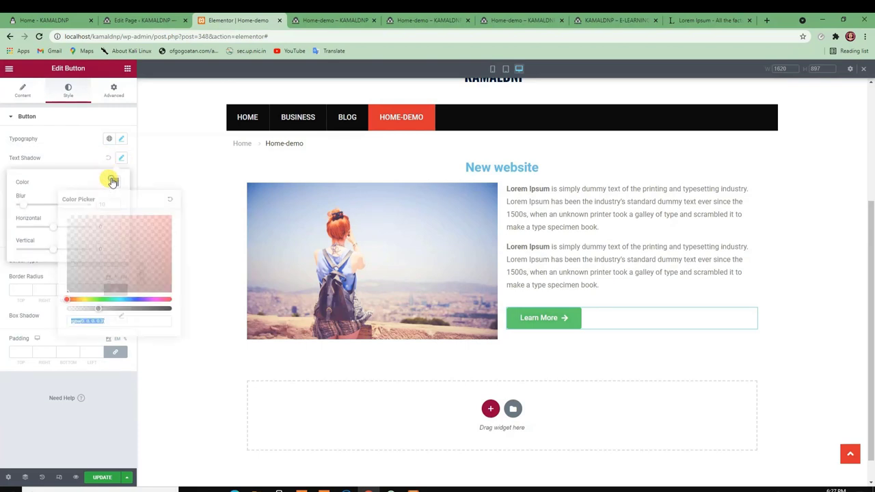
{"action": "left_click_drag", "start_coordinate": [75, 299], "coordinate": [99, 299]}
{"action": "left_click", "coordinate": [158, 222]}
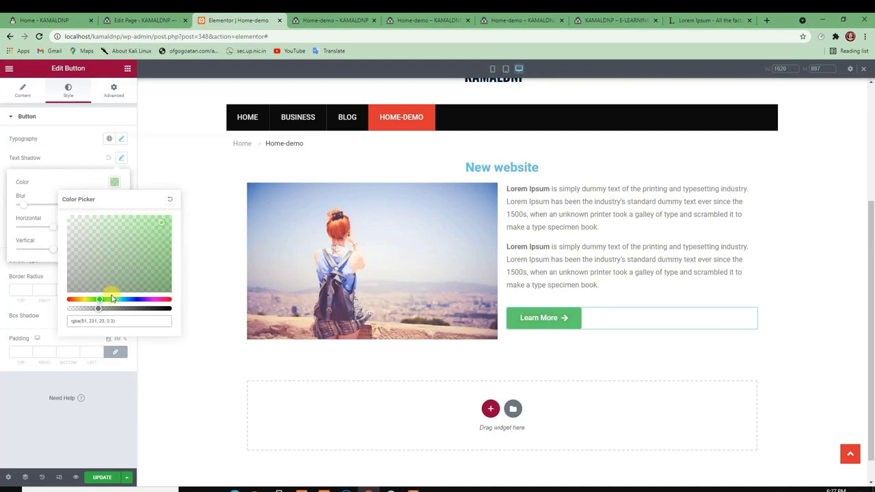
{"action": "left_click", "coordinate": [100, 300]}
{"action": "left_click_drag", "start_coordinate": [100, 299], "coordinate": [33, 303]}
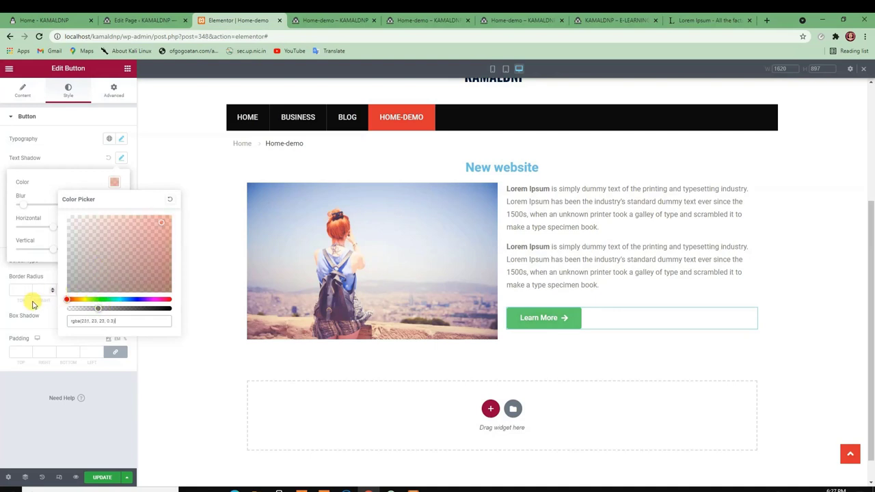
{"action": "left_click", "coordinate": [171, 219]}
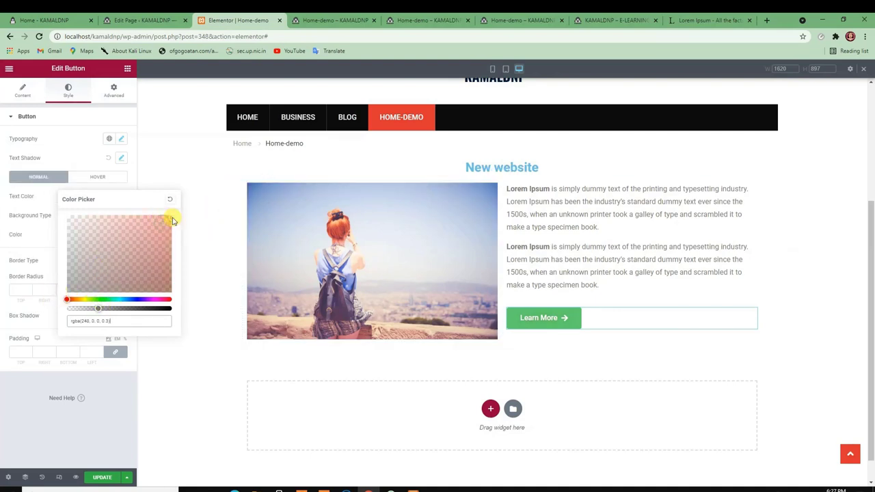
{"action": "left_click", "coordinate": [19, 193]}
- Set the button's text shadow to blur 37, horizontal 65 and vertical 54, and check it on the button
{"action": "left_click", "coordinate": [119, 159]}
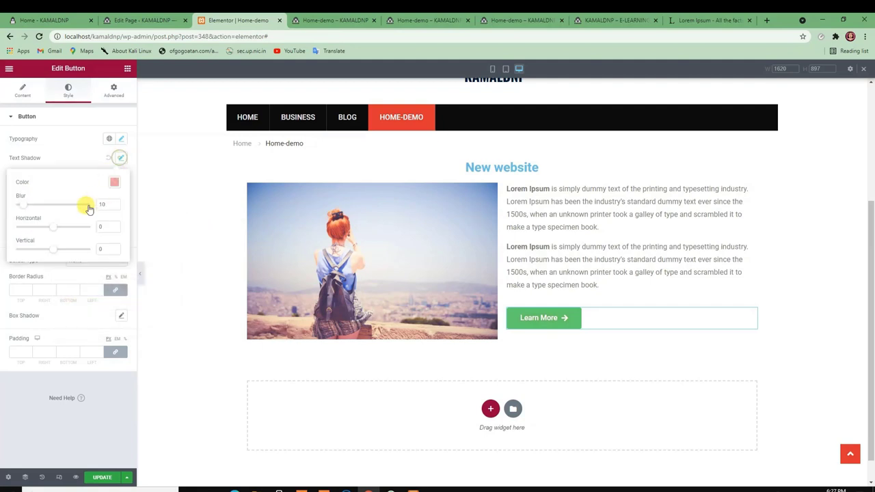
{"action": "left_click", "coordinate": [43, 206]}
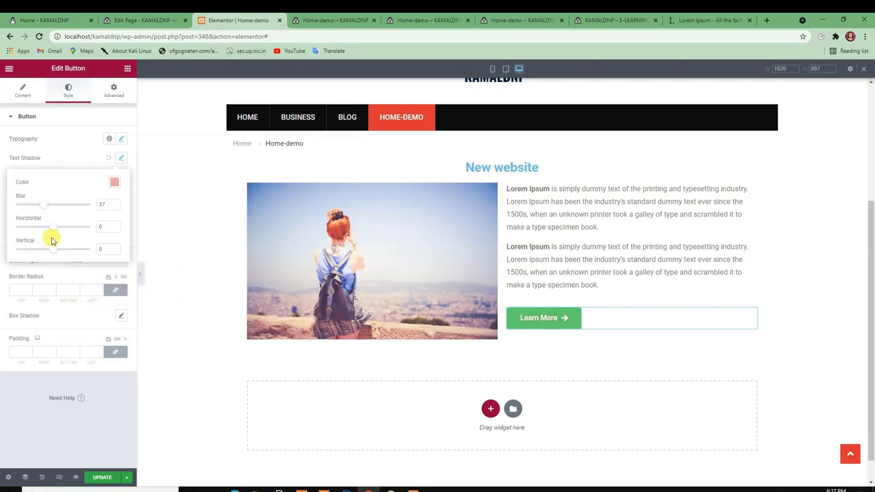
{"action": "left_click_drag", "start_coordinate": [52, 227], "coordinate": [70, 251]}
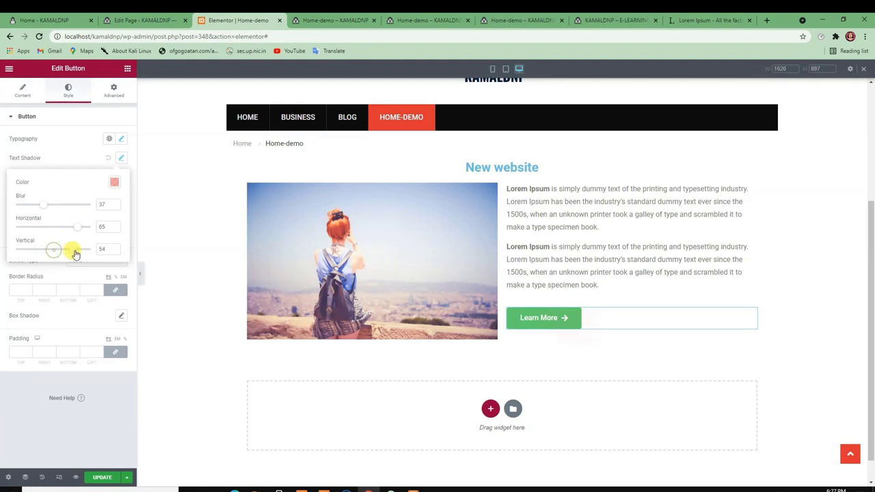
{"action": "left_click", "coordinate": [529, 318]}
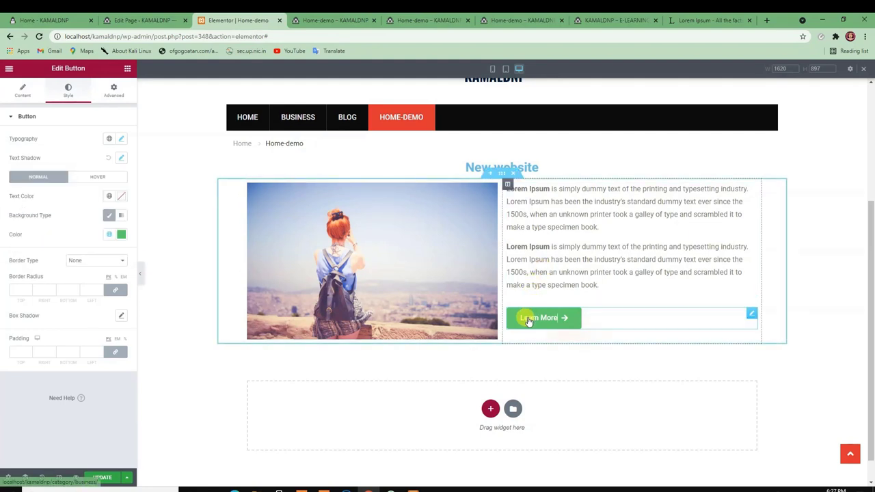
- Set the Learn More button's hover text colour to red, #EA1B1B, and check the effect on the button
{"action": "left_click", "coordinate": [82, 177]}
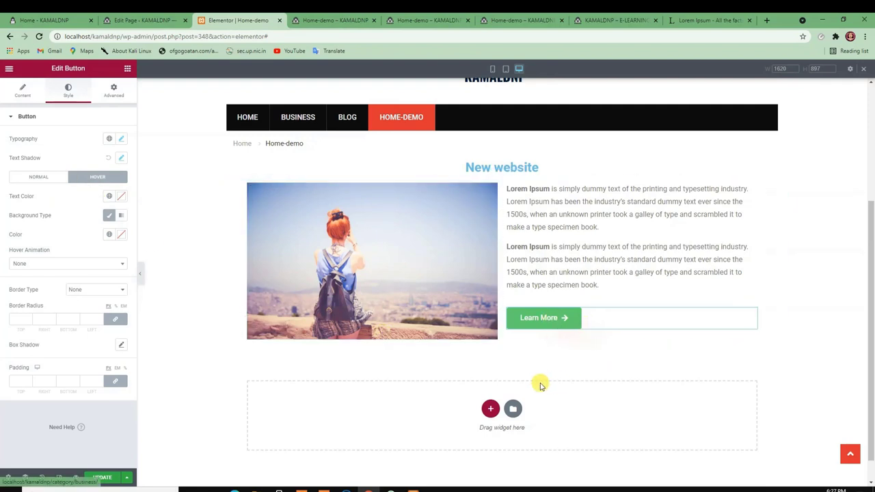
{"action": "left_click", "coordinate": [38, 176]}
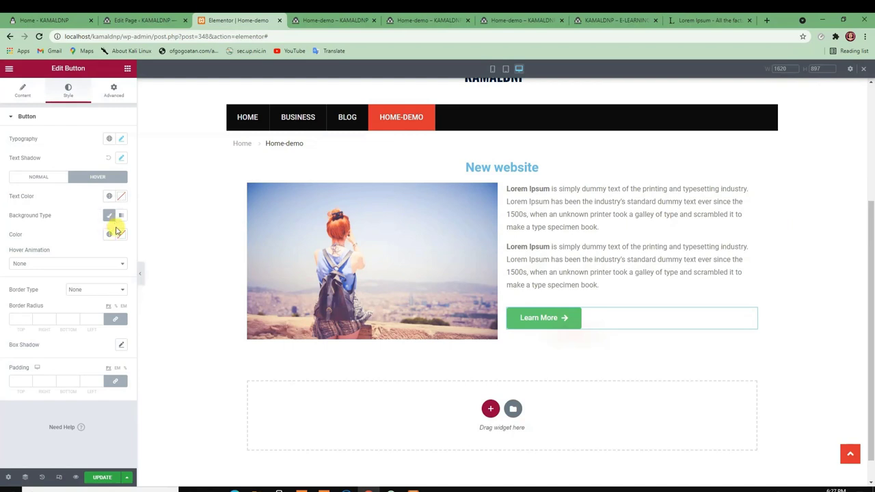
{"action": "left_click", "coordinate": [121, 198]}
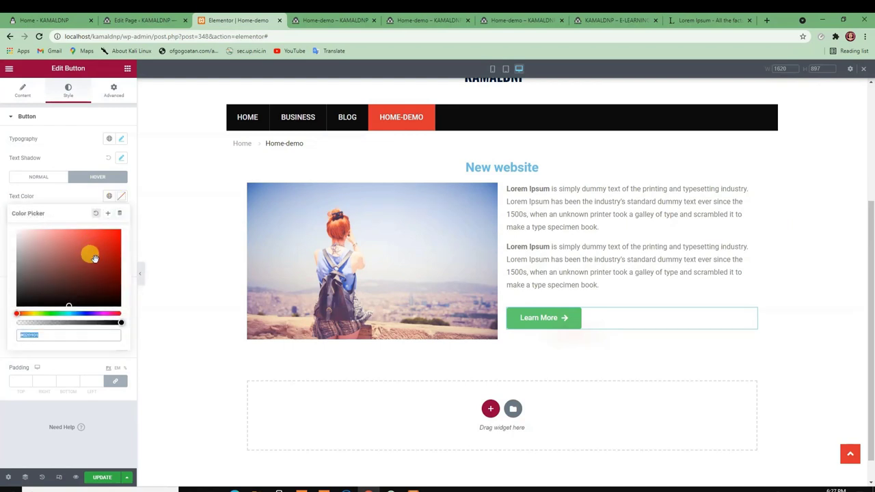
{"action": "mouse_move", "coordinate": [94, 265]}
{"action": "left_mouse_down"}
{"action": "mouse_move", "coordinate": [90, 255]}
{"action": "mouse_move", "coordinate": [109, 235]}
{"action": "left_mouse_up"}
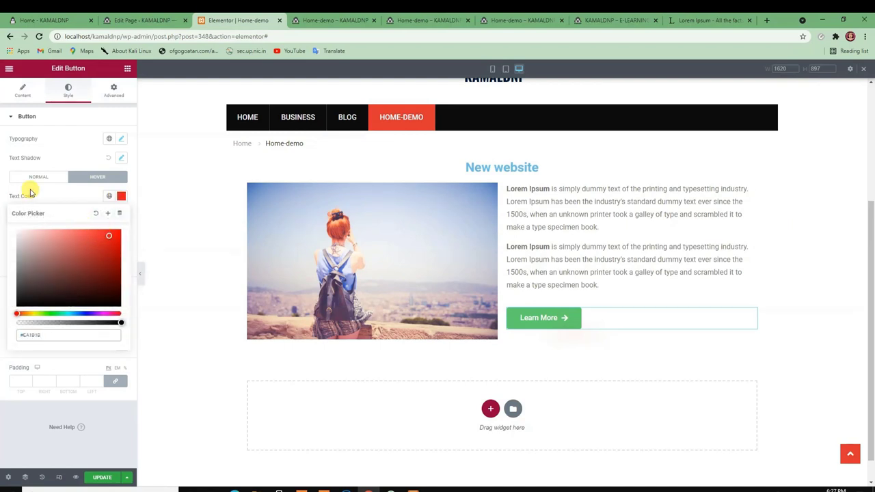
{"action": "left_click", "coordinate": [53, 197]}
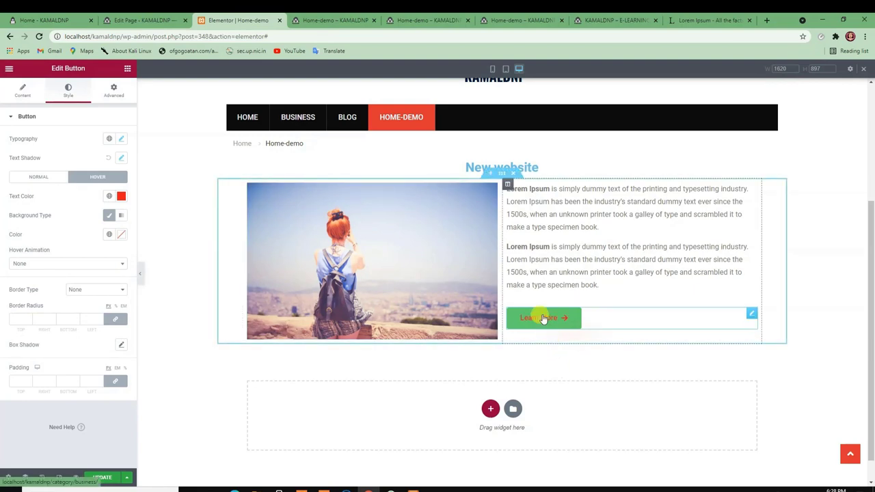
- Make the button's red hover text colour fully transparent, #EA1B1B00, and reset the hover text colour to its default
{"action": "left_click", "coordinate": [121, 197]}
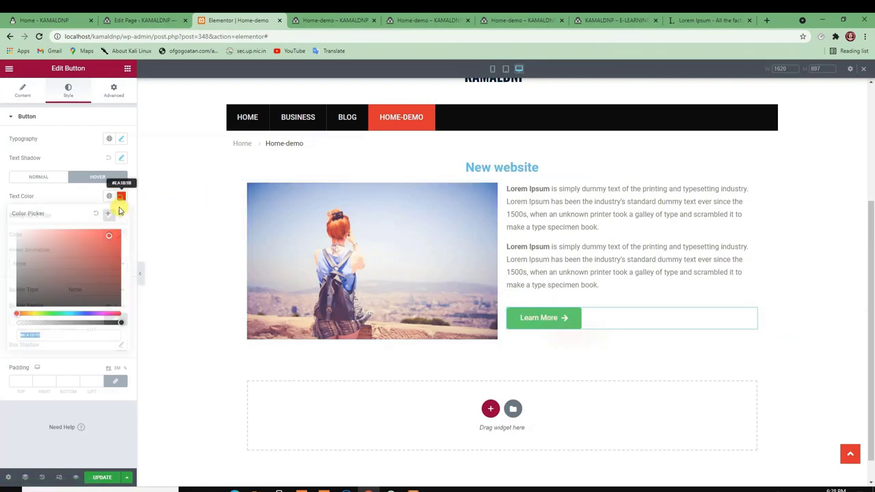
{"action": "double_click", "coordinate": [71, 335]}
{"action": "left_click_drag", "start_coordinate": [68, 322], "coordinate": [1, 326]}
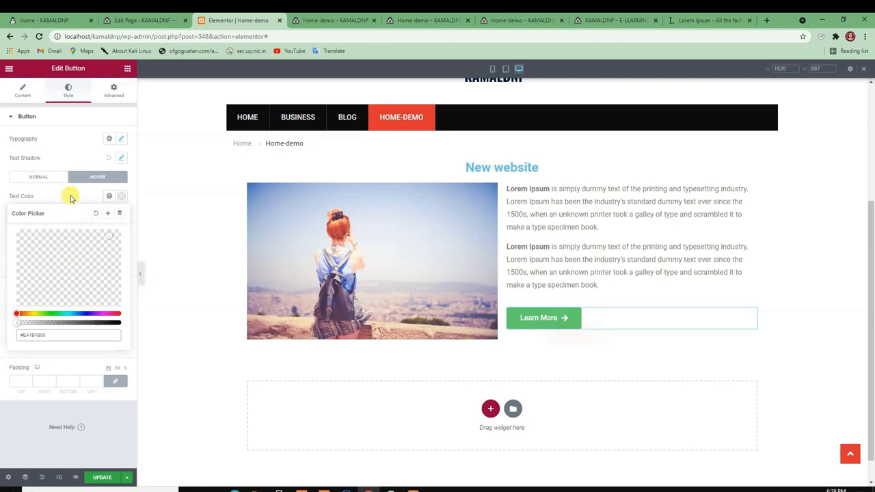
{"action": "left_click", "coordinate": [70, 198]}
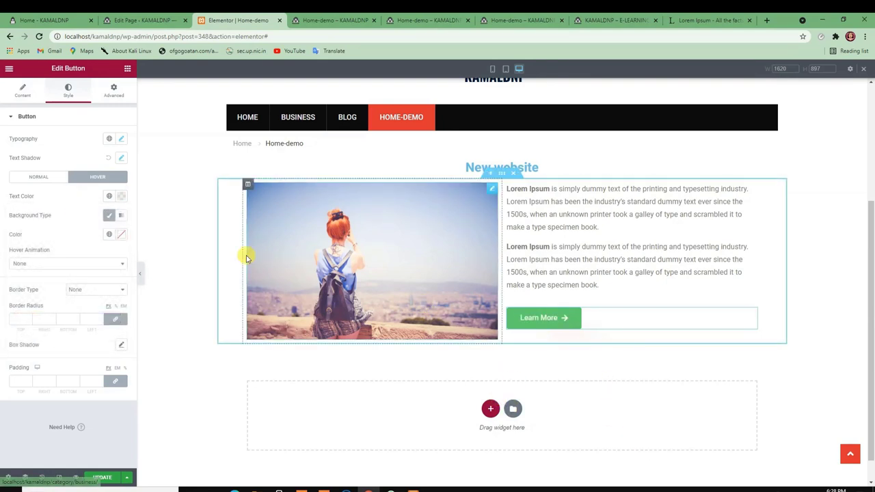
{"action": "left_click", "coordinate": [110, 196]}
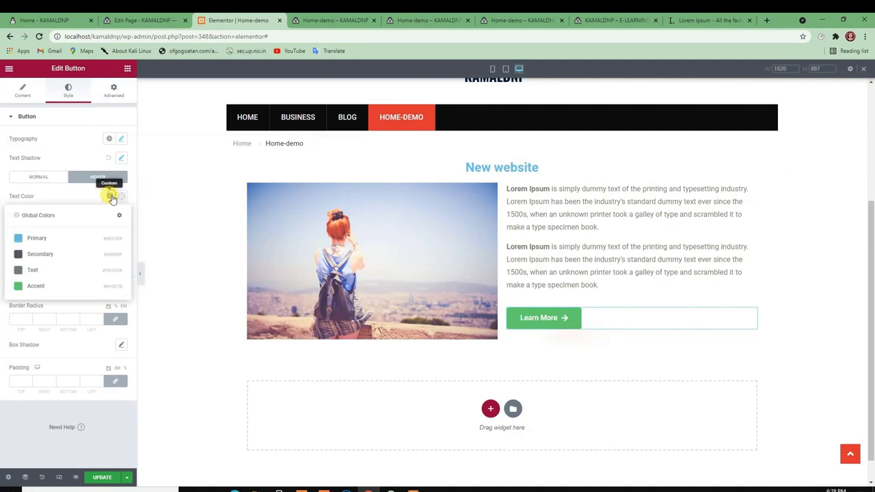
{"action": "left_click", "coordinate": [121, 196]}
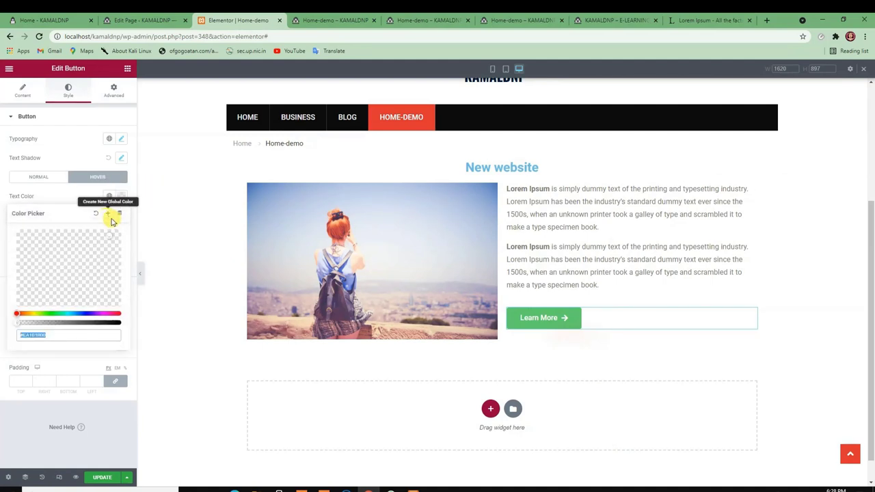
{"action": "left_click", "coordinate": [97, 214]}
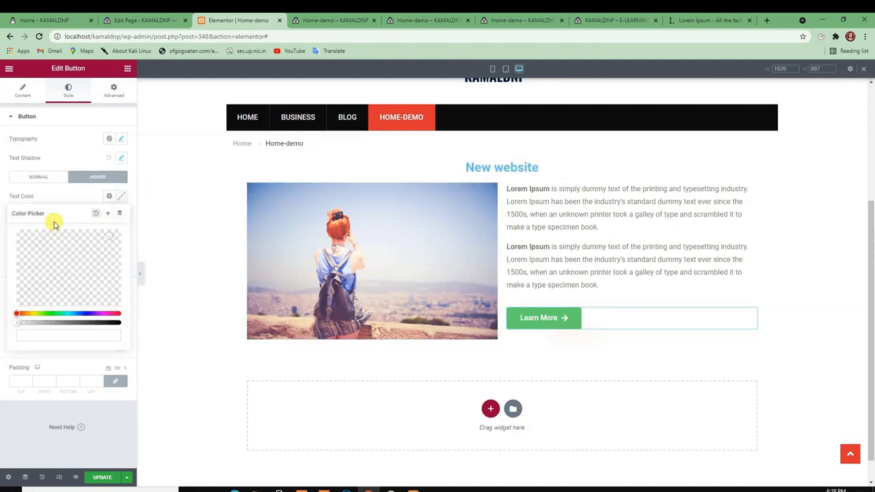
{"action": "left_click", "coordinate": [69, 200]}
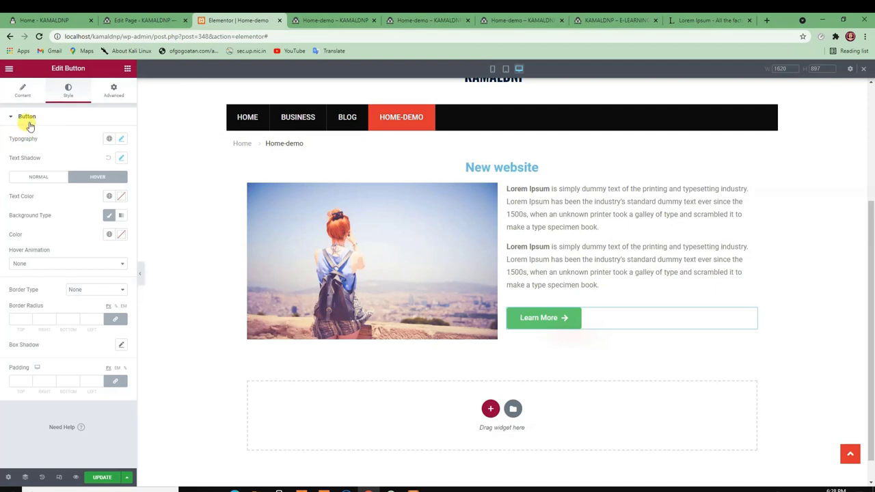
- Preview the gradient background type for the button's normal state and switch back to the classic type
{"action": "left_click", "coordinate": [30, 127]}
{"action": "left_click", "coordinate": [28, 122]}
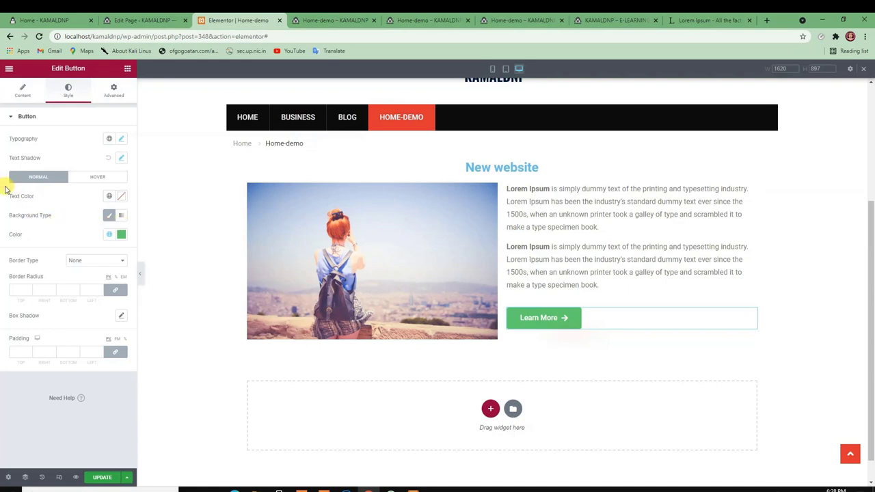
{"action": "left_click", "coordinate": [121, 216]}
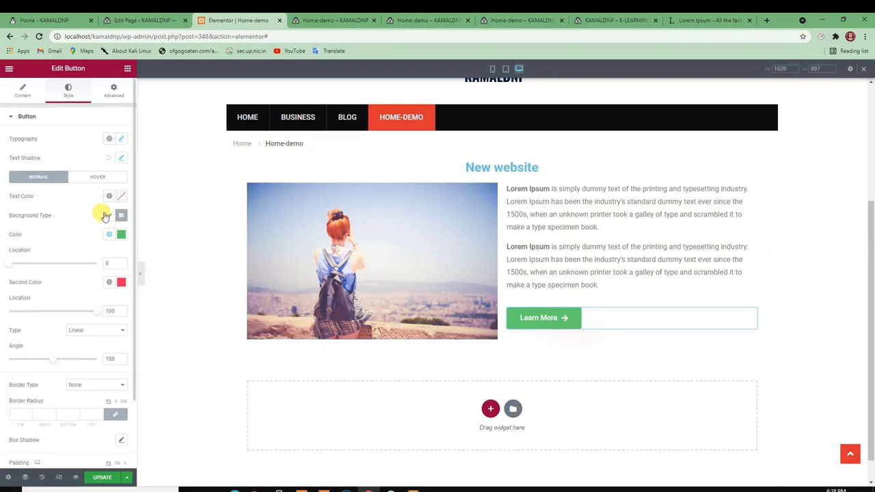
{"action": "left_click", "coordinate": [107, 215]}
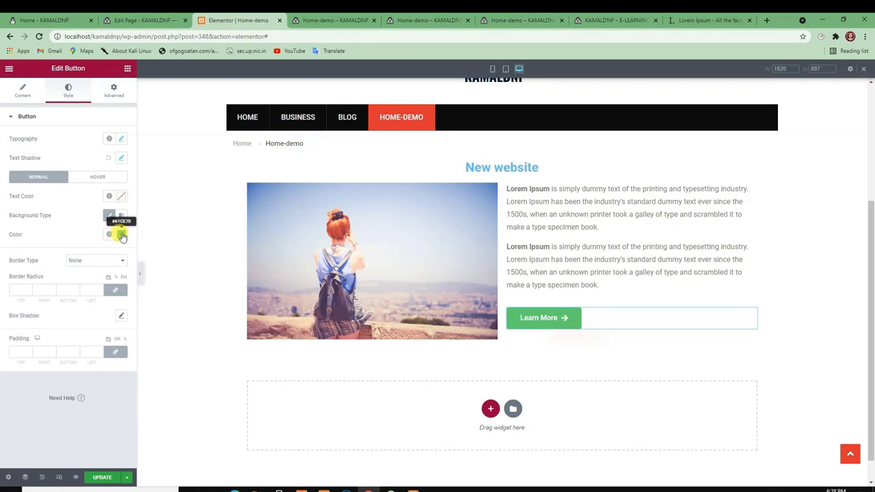
- Pick a bright blue as the button's normal background colour by adjusting the hue and saturation
{"action": "left_click", "coordinate": [121, 235]}
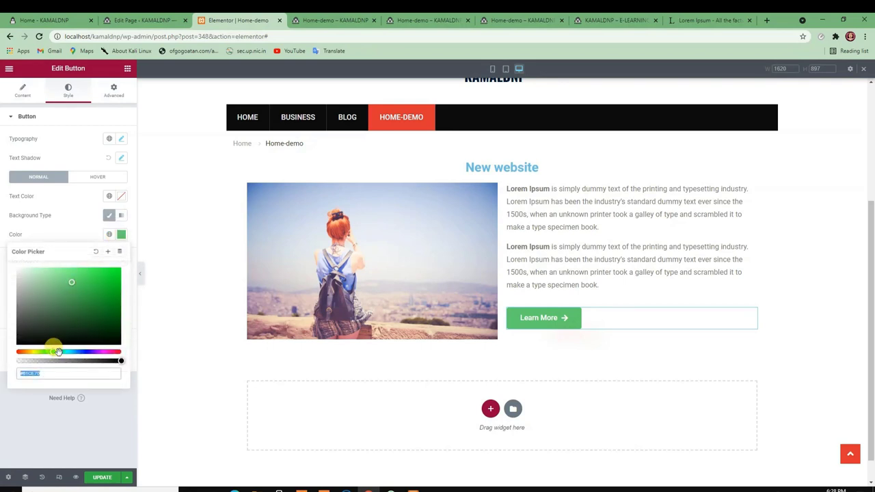
{"action": "left_click_drag", "start_coordinate": [56, 352], "coordinate": [73, 351]}
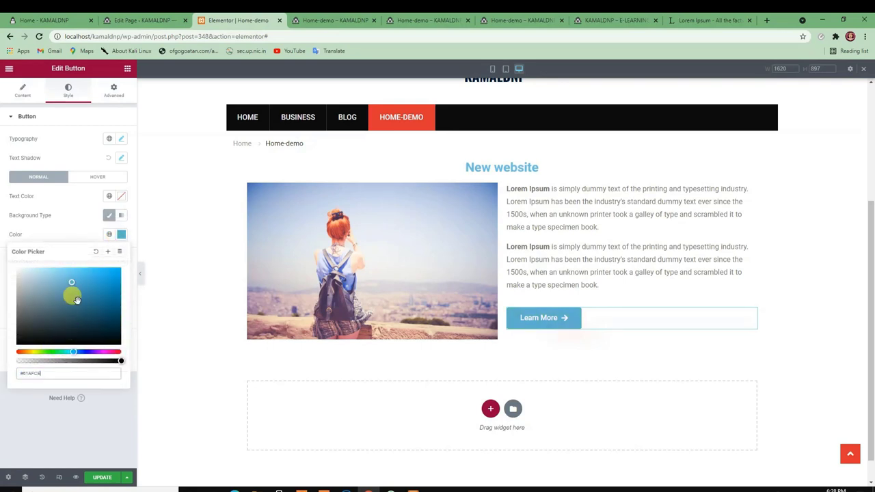
{"action": "left_click_drag", "start_coordinate": [75, 287], "coordinate": [115, 275]}
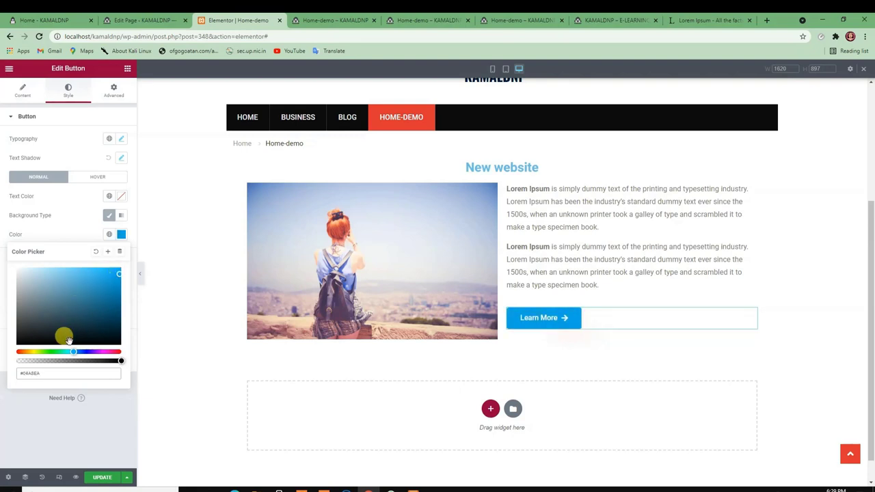
{"action": "left_click", "coordinate": [49, 233]}
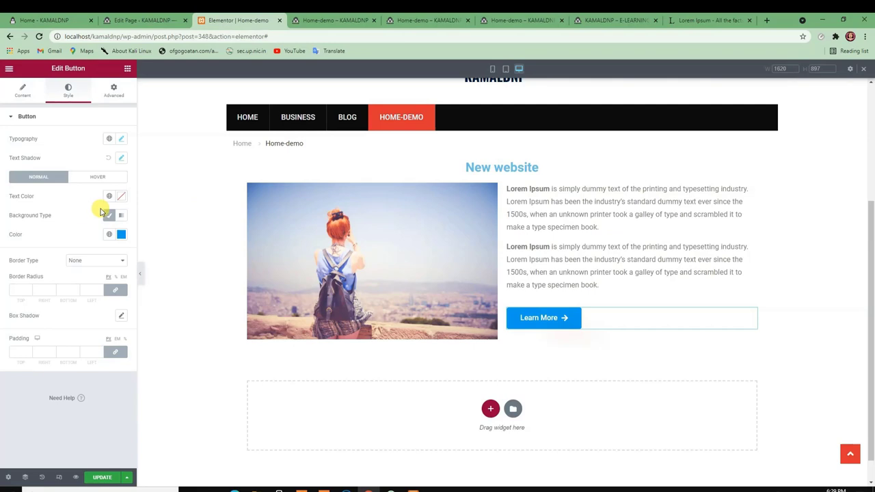
- Search the web for "color code red" in a new browser tab
{"action": "left_click", "coordinate": [724, 17]}
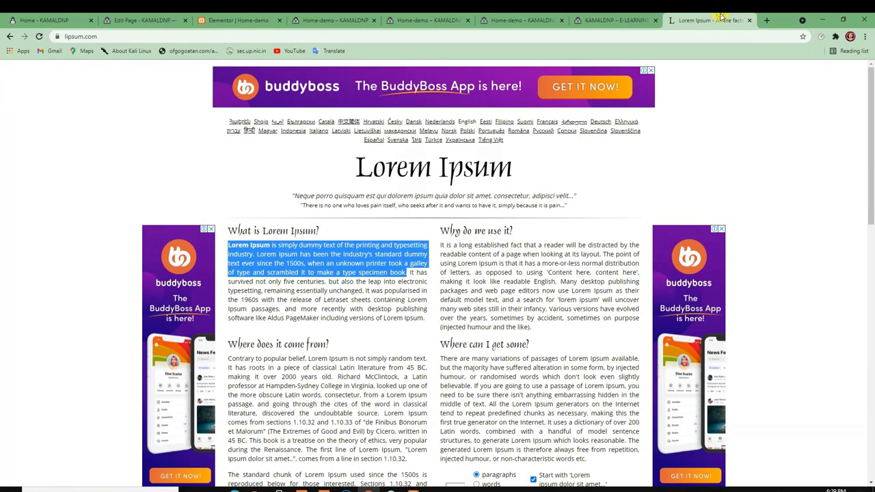
{"action": "left_click", "coordinate": [767, 21]}
{"action": "type", "text": "co"}
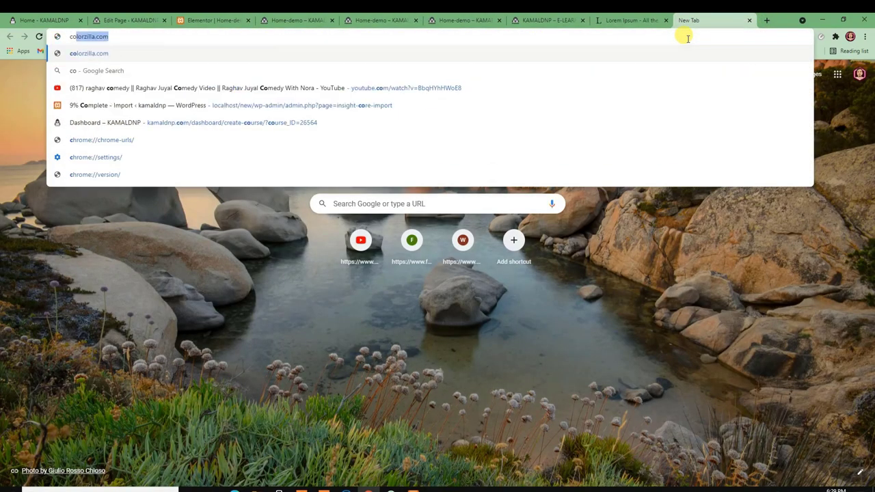
{"action": "type", "text": "lore cod "}
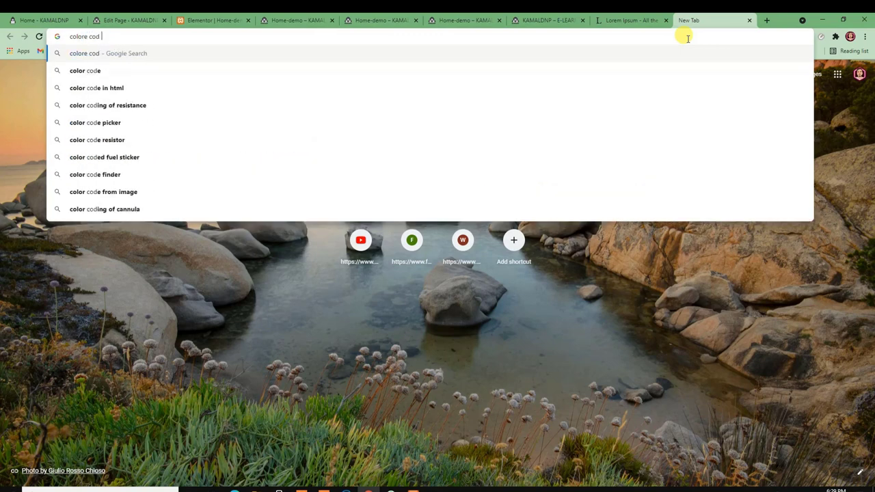
{"action": "type", "text": "red"}
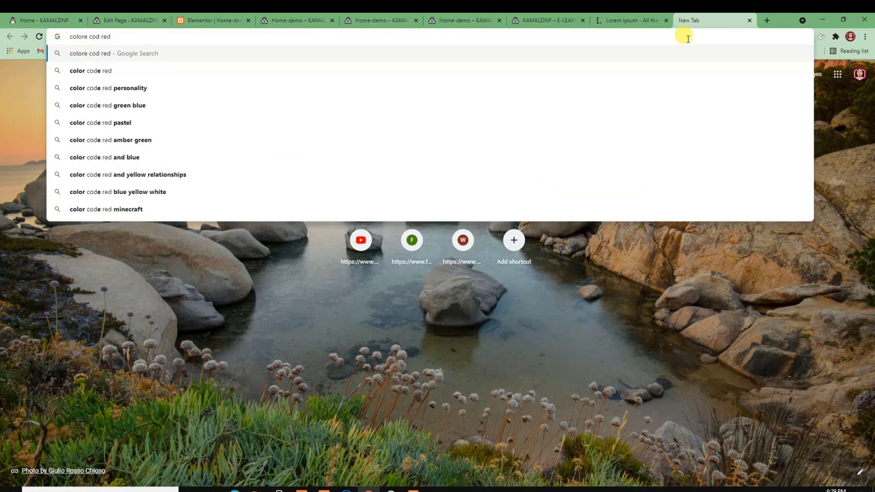
{"action": "left_click", "coordinate": [86, 71]}
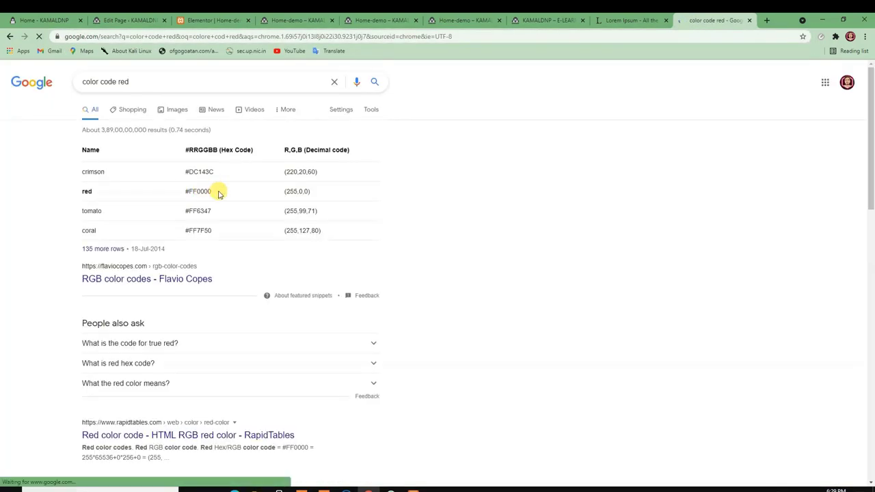
- Open the "RGB color codes" search result in its own tab and browse its table to the blue shades
{"action": "right_click", "coordinate": [134, 279]}
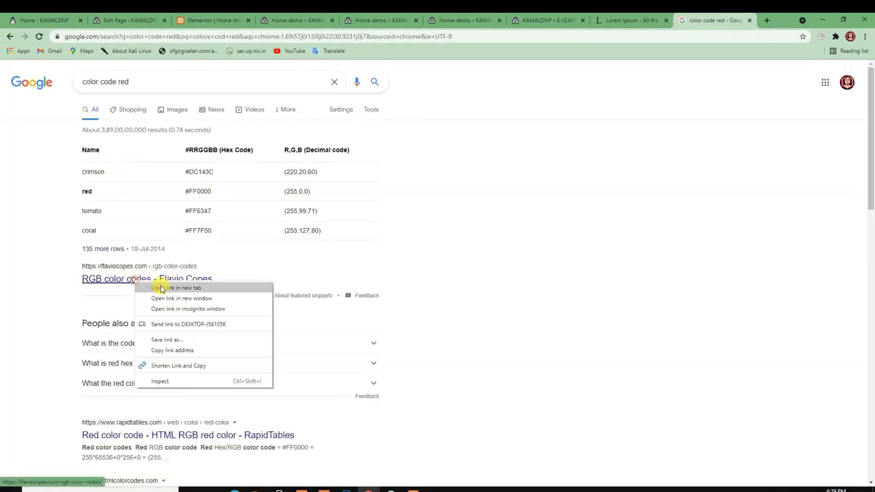
{"action": "left_click", "coordinate": [159, 285]}
{"action": "left_click", "coordinate": [714, 20]}
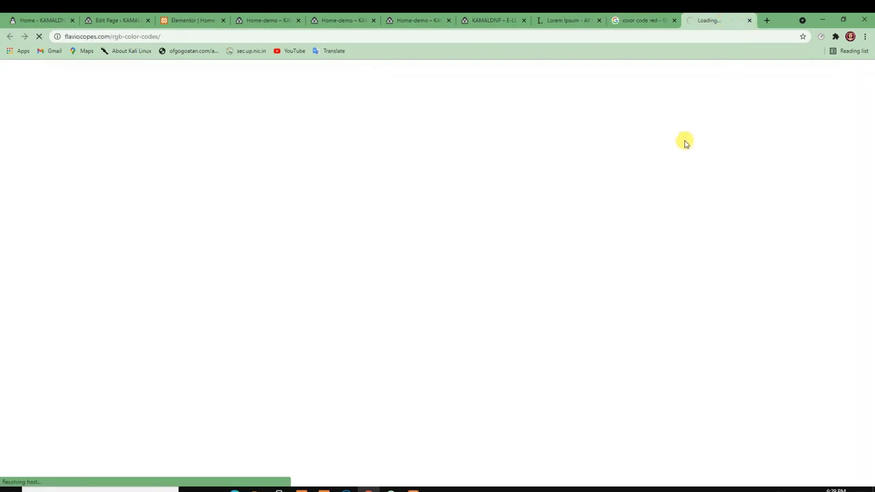
{"action": "scroll", "coordinate": [371, 260], "scroll_direction": "down", "scroll_amount": 12}
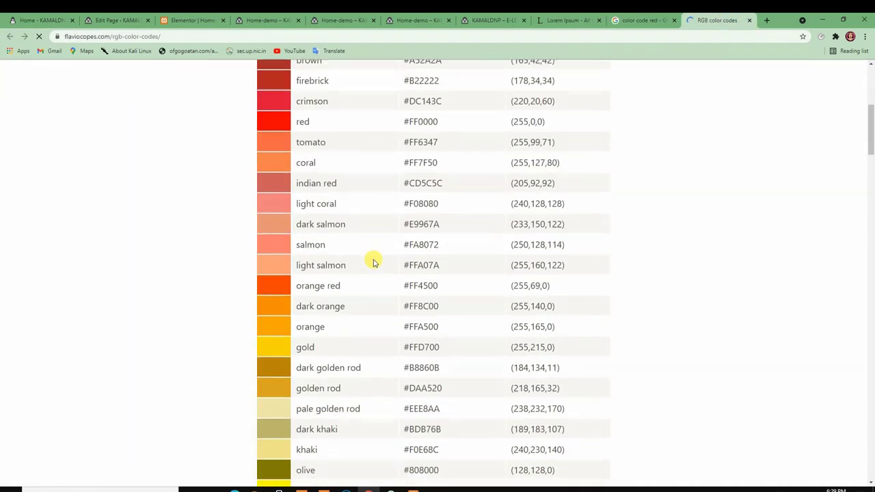
{"action": "scroll", "coordinate": [373, 262], "scroll_direction": "down", "scroll_amount": 4}
{"action": "scroll", "coordinate": [328, 276], "scroll_direction": "down", "scroll_amount": 6}
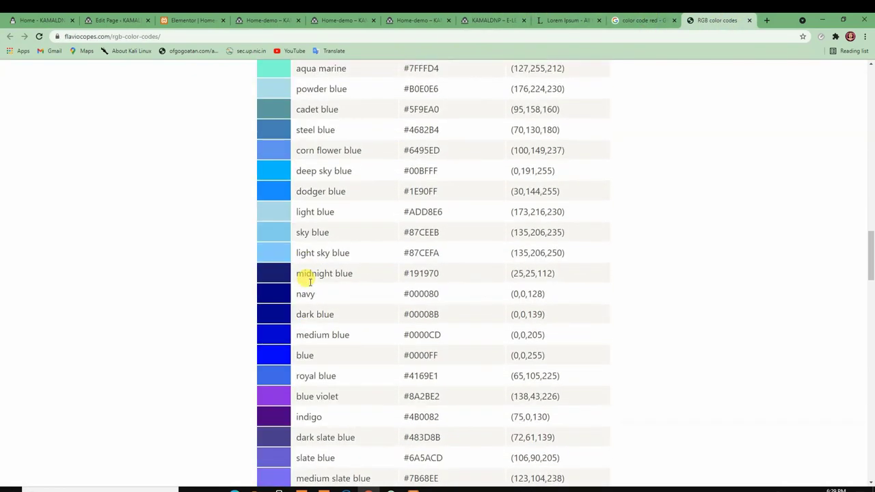
- Copy the medium blue hex code, #0000CD, from the colour table
{"action": "left_click_drag", "start_coordinate": [448, 216], "coordinate": [392, 211]}
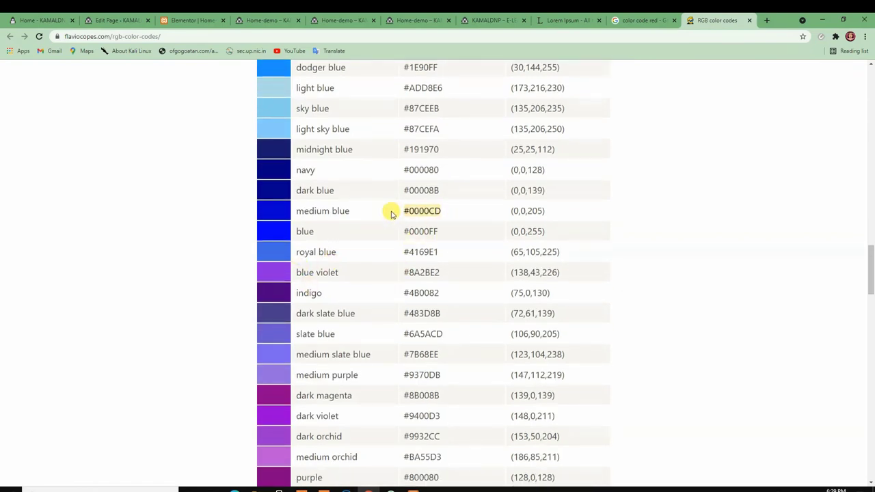
{"action": "right_click", "coordinate": [406, 210]}
{"action": "left_click", "coordinate": [441, 219]}
- Copy the dodger blue hex code, #1E90FF, from the colour table
{"action": "scroll", "coordinate": [353, 156], "scroll_direction": "up", "scroll_amount": 2}
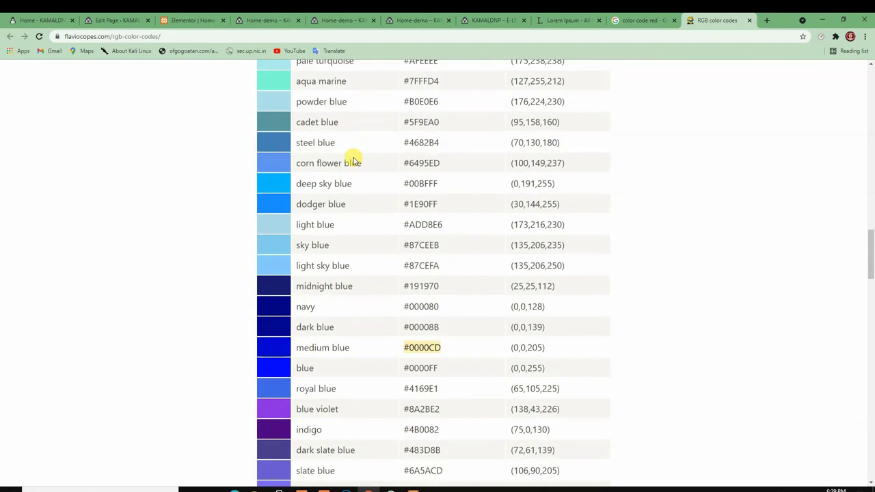
{"action": "left_click_drag", "start_coordinate": [444, 205], "coordinate": [384, 208]}
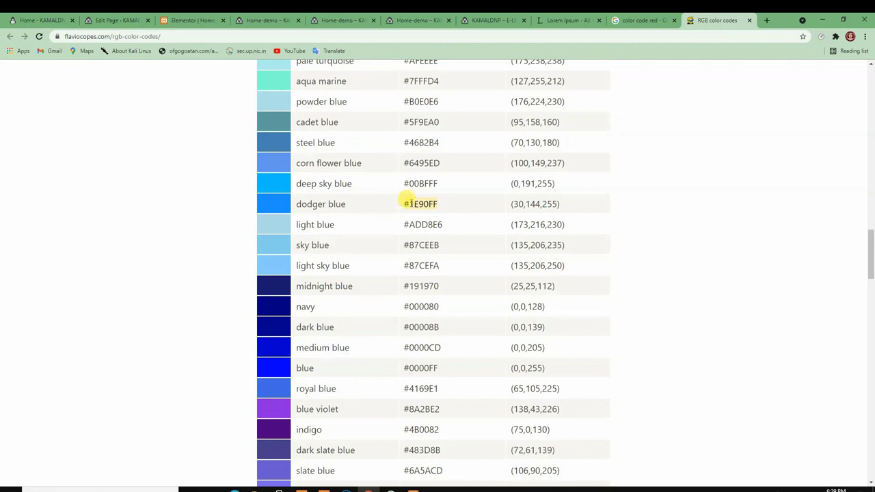
{"action": "right_click", "coordinate": [410, 204]}
{"action": "left_click", "coordinate": [440, 214]}
- Return to the Elementor page and set the Learn More button's normal background colour to the copied #1E90FF
{"action": "left_click", "coordinate": [118, 20]}
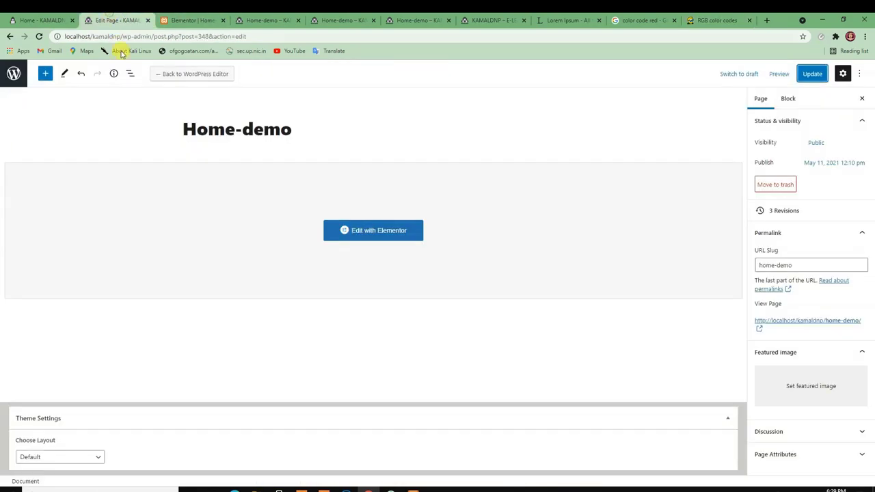
{"action": "left_click", "coordinate": [197, 20]}
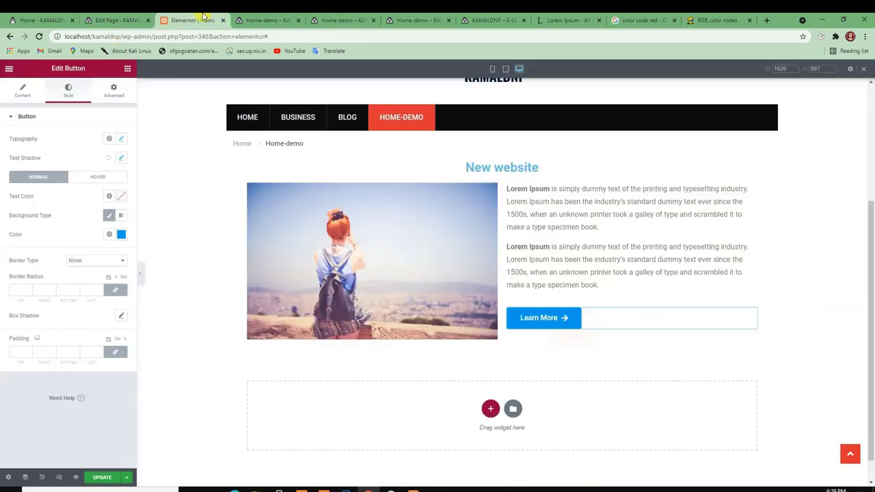
{"action": "left_click", "coordinate": [123, 234]}
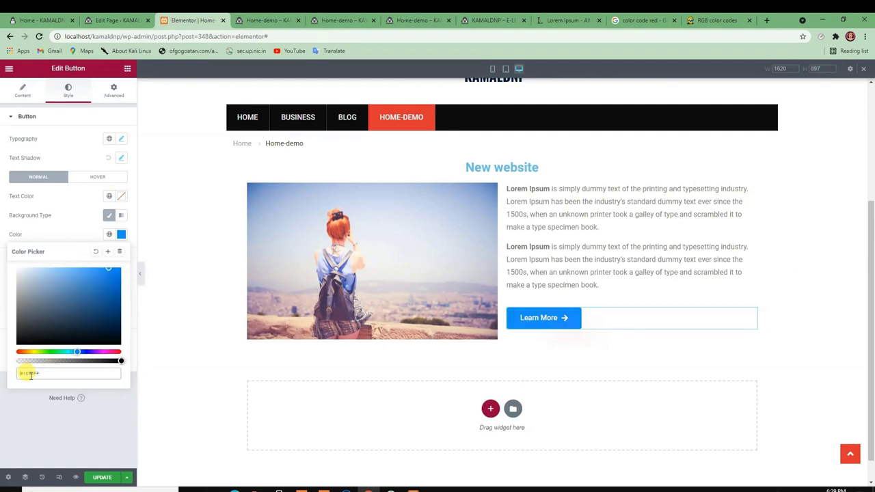
{"action": "left_click", "coordinate": [43, 233]}
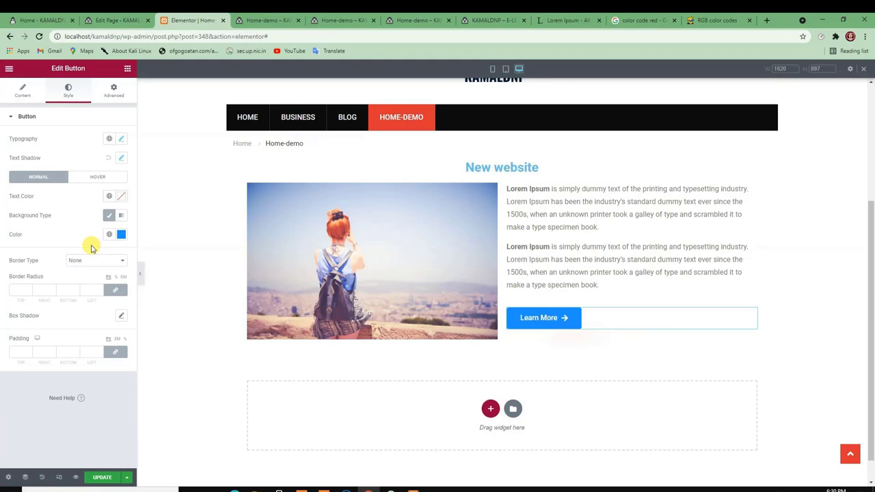
- Set the Learn More button's hover background colour, trying bright green before choosing a light sky blue
{"action": "left_click", "coordinate": [98, 177]}
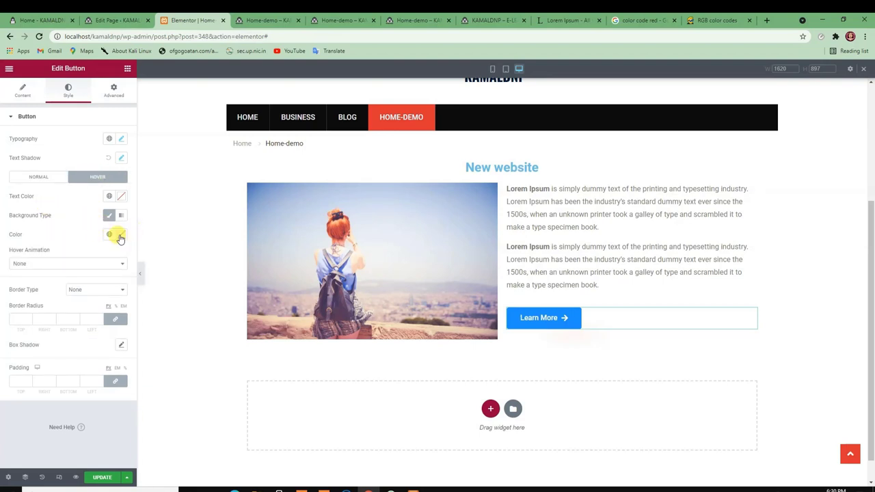
{"action": "left_click", "coordinate": [119, 235]}
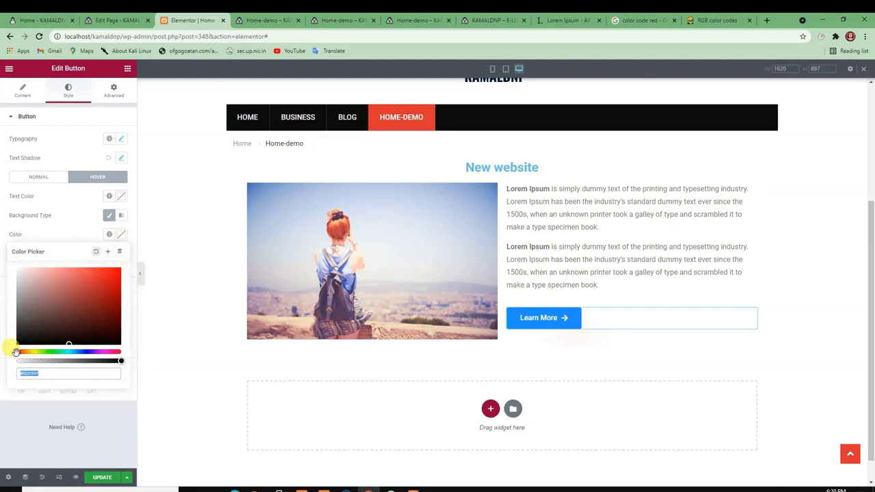
{"action": "left_click_drag", "start_coordinate": [15, 352], "coordinate": [52, 351]}
{"action": "left_click_drag", "start_coordinate": [79, 317], "coordinate": [105, 277]}
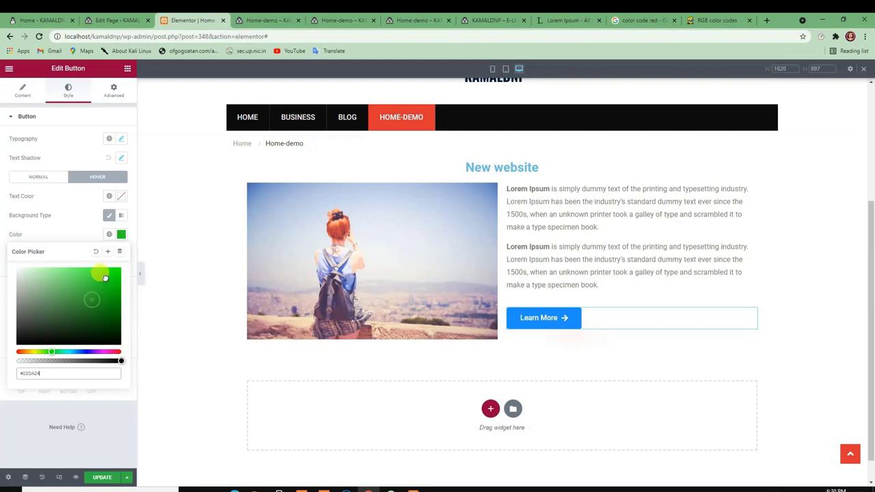
{"action": "left_click", "coordinate": [73, 243]}
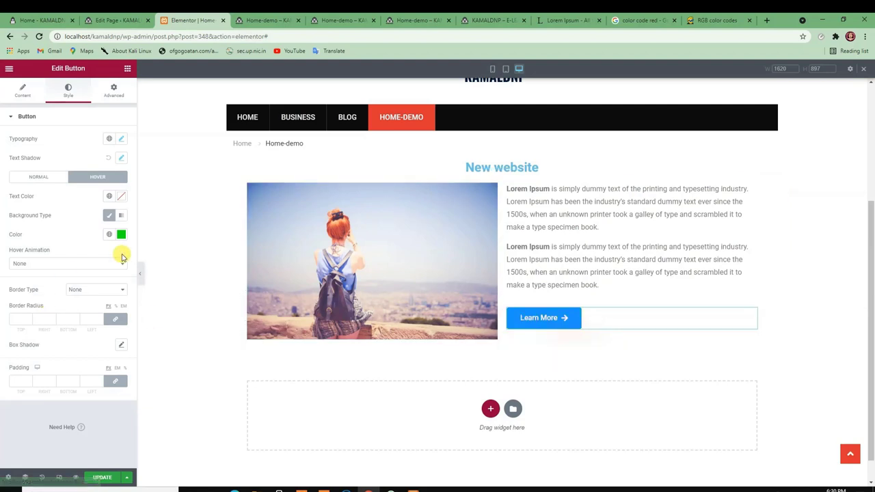
{"action": "left_click", "coordinate": [121, 234]}
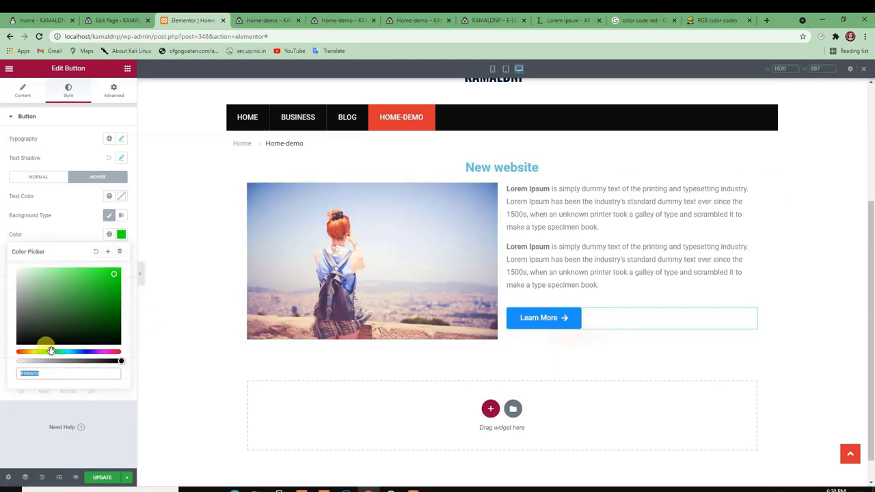
{"action": "left_click_drag", "start_coordinate": [52, 351], "coordinate": [70, 351]}
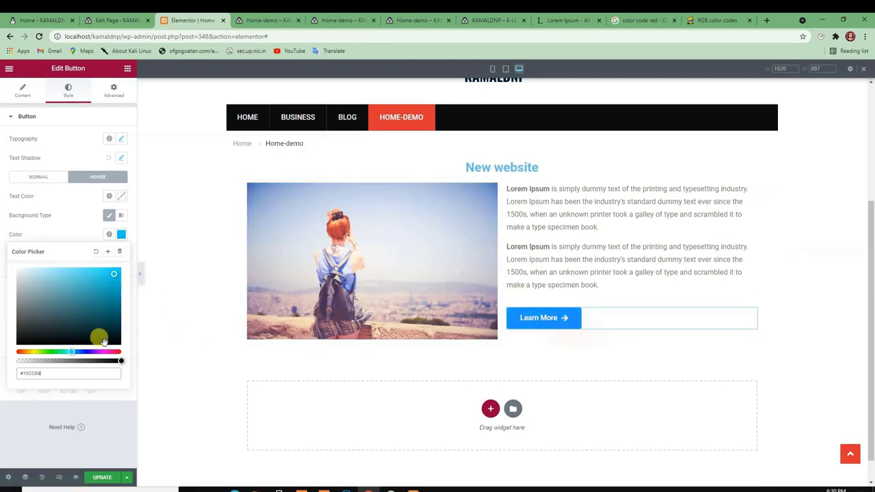
{"action": "left_click", "coordinate": [68, 240]}
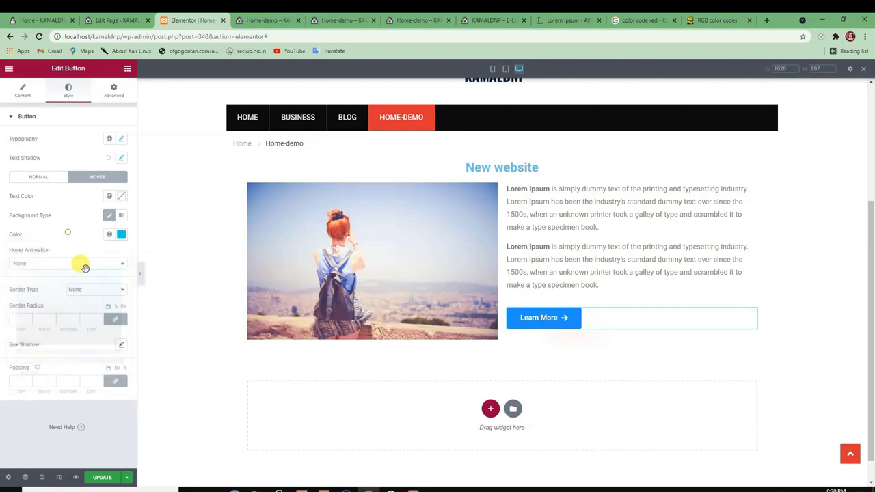
- Try the Pulse, Shrink and Pulse Grow hover animations on the Learn More button
{"action": "left_click", "coordinate": [51, 264]}
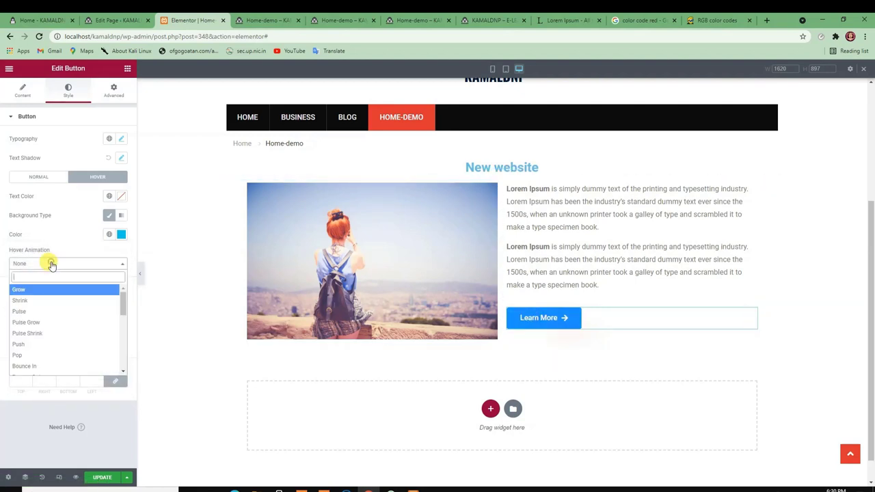
{"action": "left_click", "coordinate": [23, 311]}
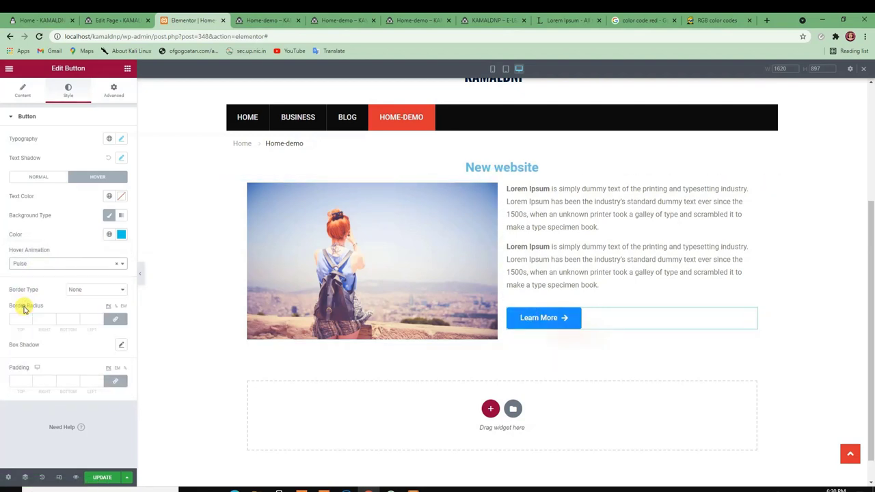
{"action": "left_click", "coordinate": [34, 263]}
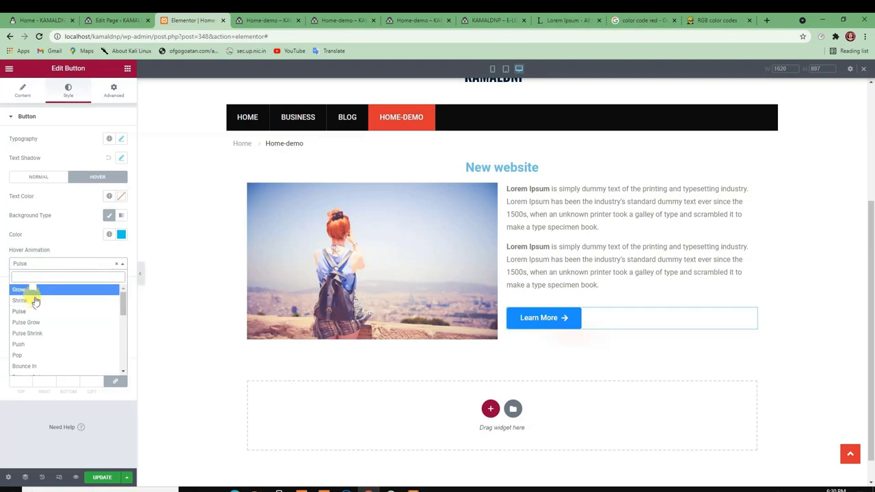
{"action": "left_click", "coordinate": [34, 300]}
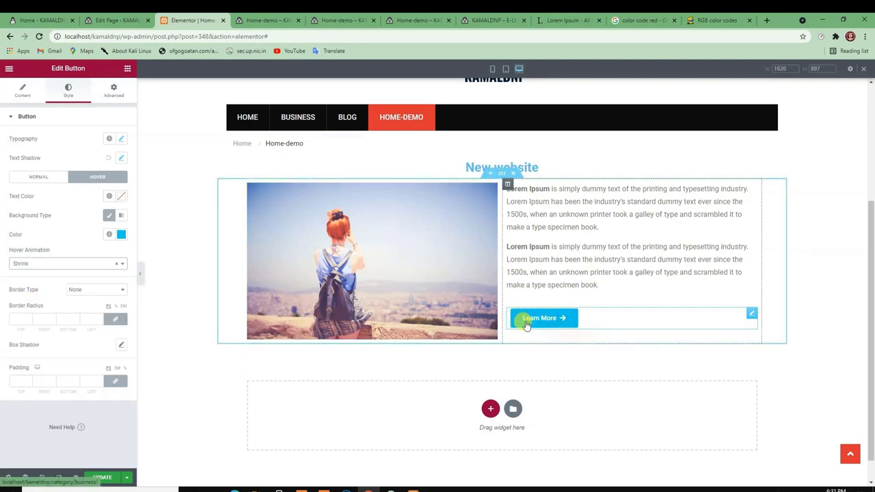
{"action": "left_click", "coordinate": [39, 267]}
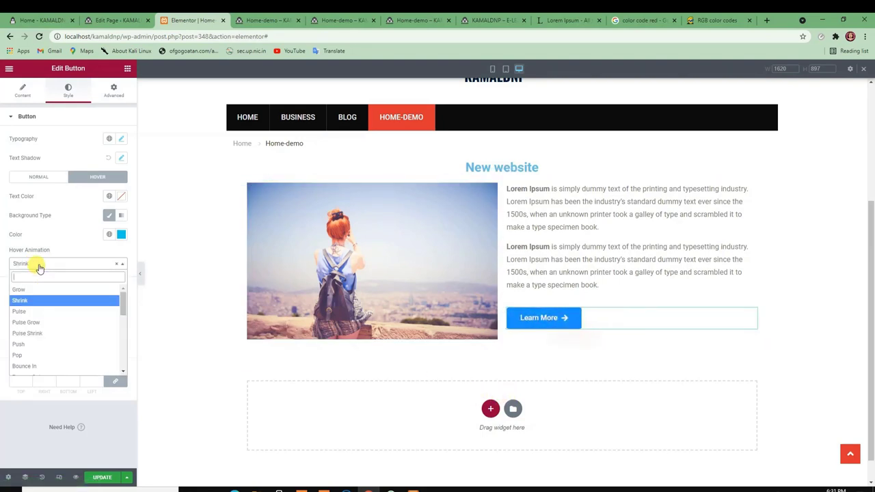
{"action": "left_click", "coordinate": [27, 322]}
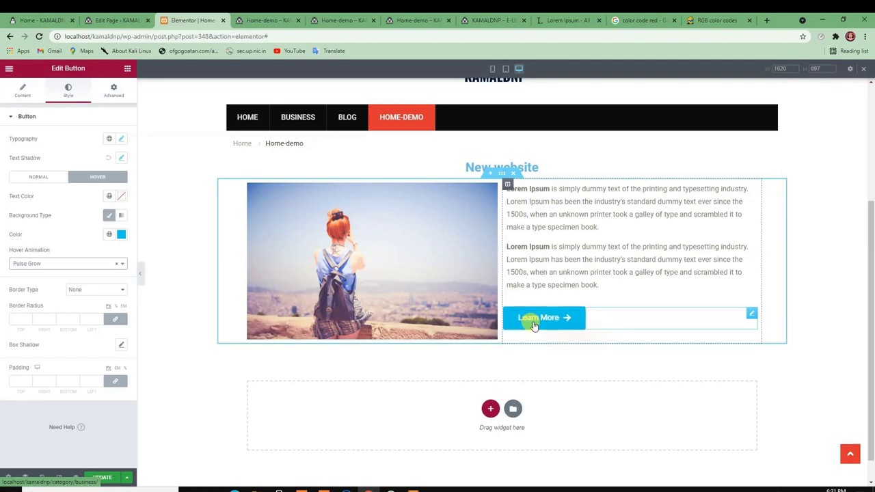
- Try the Shrink, Grow and Float hover animations on the Learn More button
{"action": "left_click", "coordinate": [59, 265]}
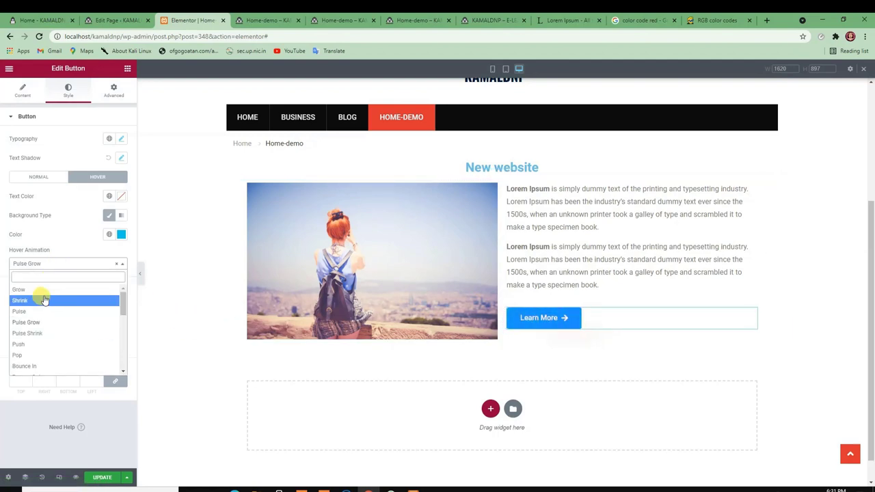
{"action": "left_click", "coordinate": [42, 301]}
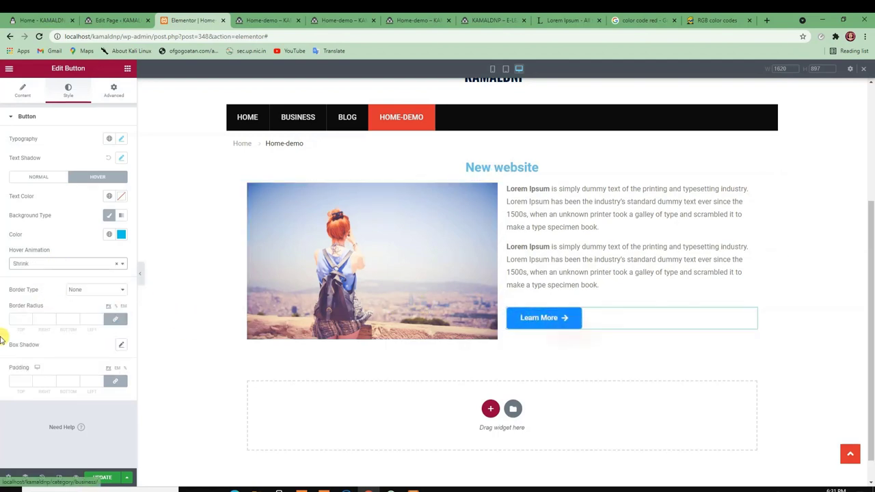
{"action": "left_click", "coordinate": [37, 264]}
{"action": "left_click", "coordinate": [20, 289]}
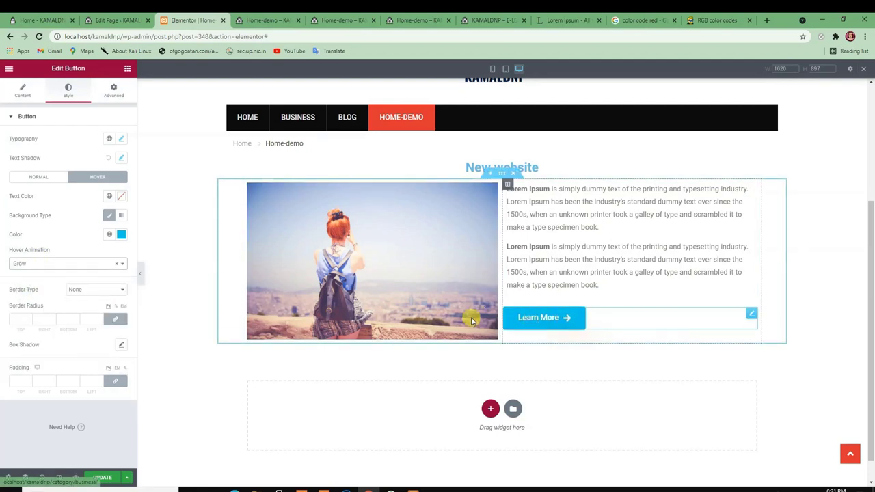
{"action": "left_click", "coordinate": [24, 264]}
{"action": "scroll", "coordinate": [34, 328], "scroll_direction": "down", "scroll_amount": 3}
{"action": "left_click", "coordinate": [18, 318]}
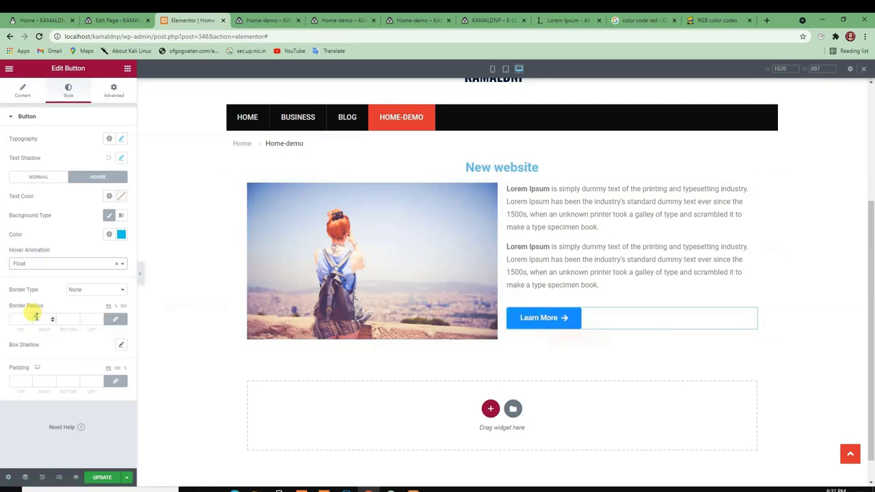
- Set the Learn More button's hover animation to Grow
{"action": "left_click", "coordinate": [93, 263]}
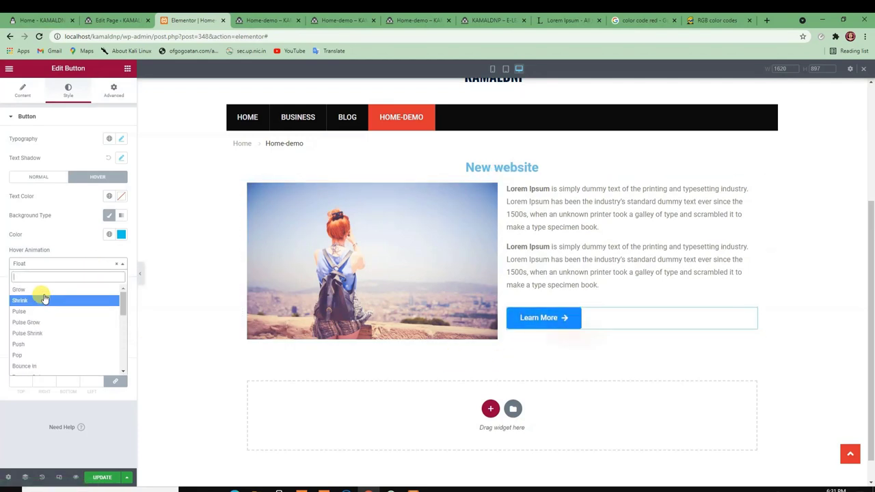
{"action": "left_click", "coordinate": [36, 289]}
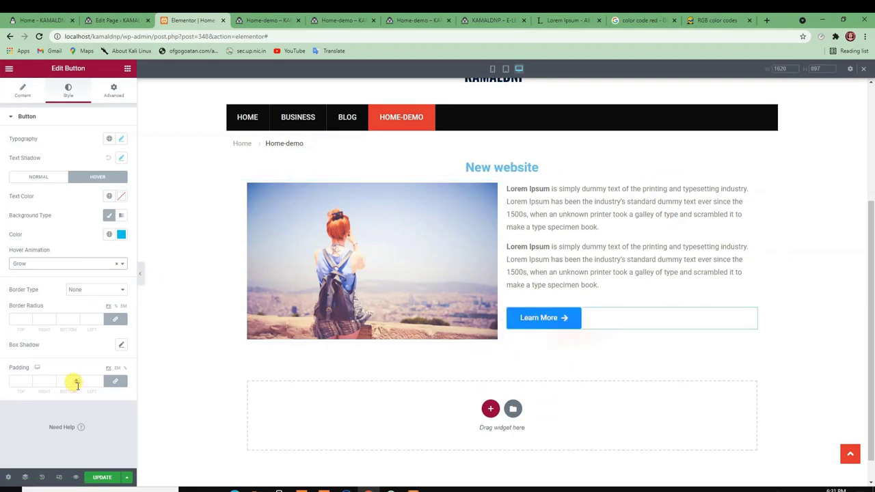
- Try the Solid, Dotted, Double and Groove border types on the Learn More button and reset the border type to None
{"action": "left_click", "coordinate": [74, 291]}
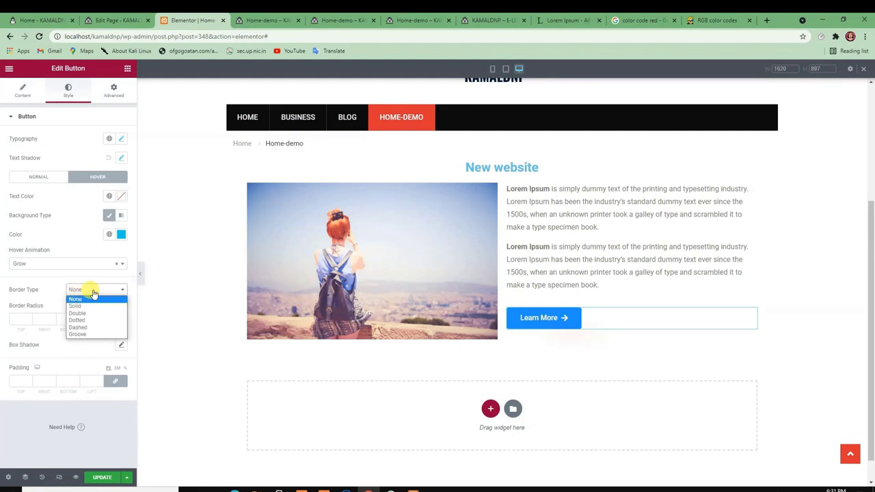
{"action": "left_click", "coordinate": [86, 305]}
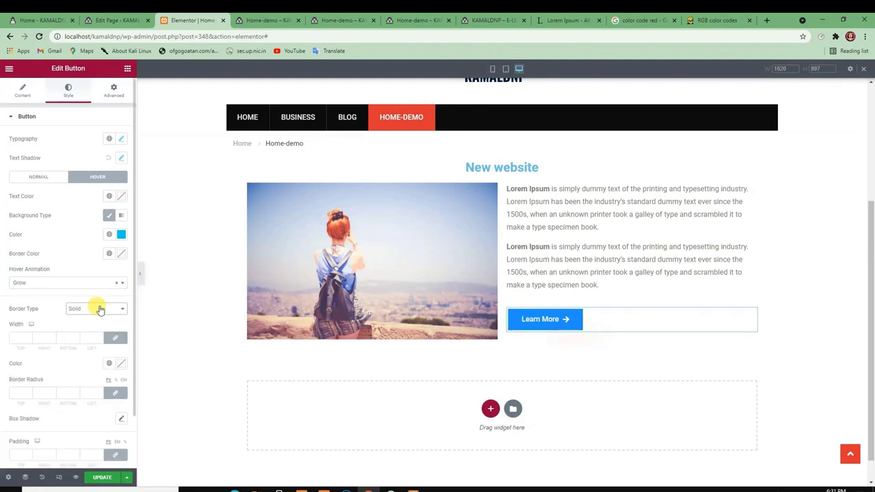
{"action": "left_click", "coordinate": [100, 308]}
{"action": "left_click", "coordinate": [101, 340]}
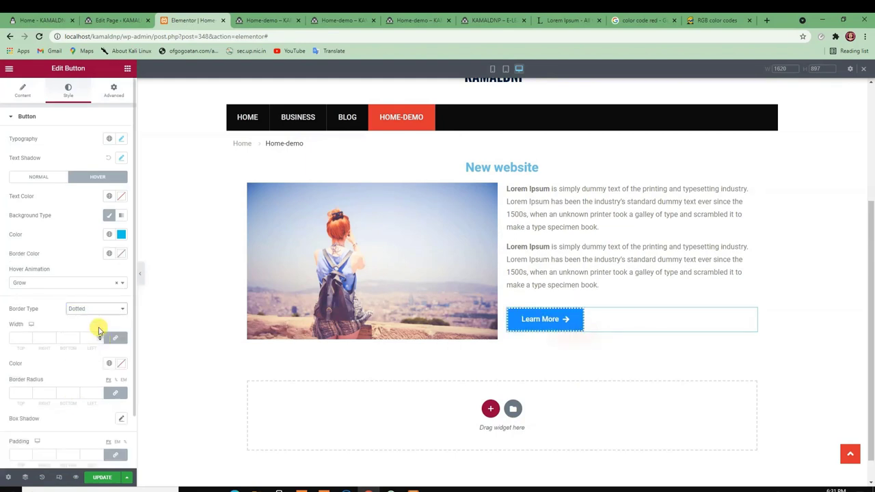
{"action": "left_click", "coordinate": [95, 313]}
{"action": "left_click", "coordinate": [94, 332]}
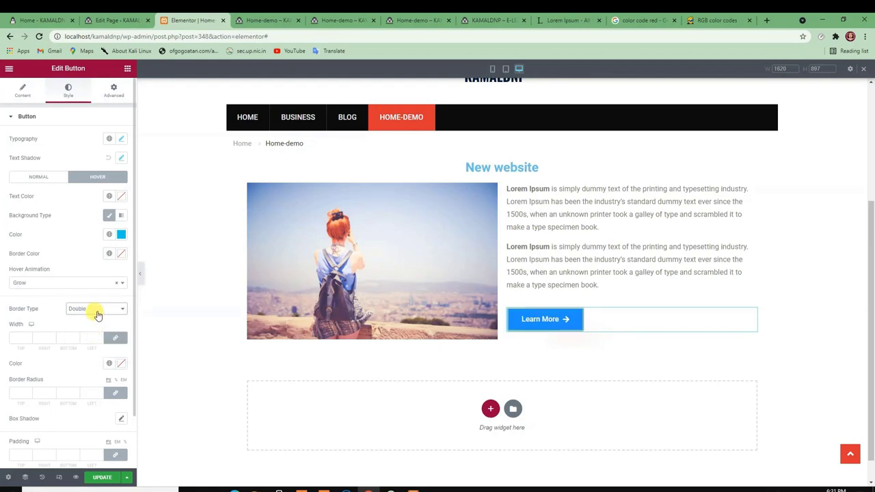
{"action": "left_click", "coordinate": [97, 311]}
{"action": "left_click", "coordinate": [95, 353]}
{"action": "left_click", "coordinate": [95, 308]}
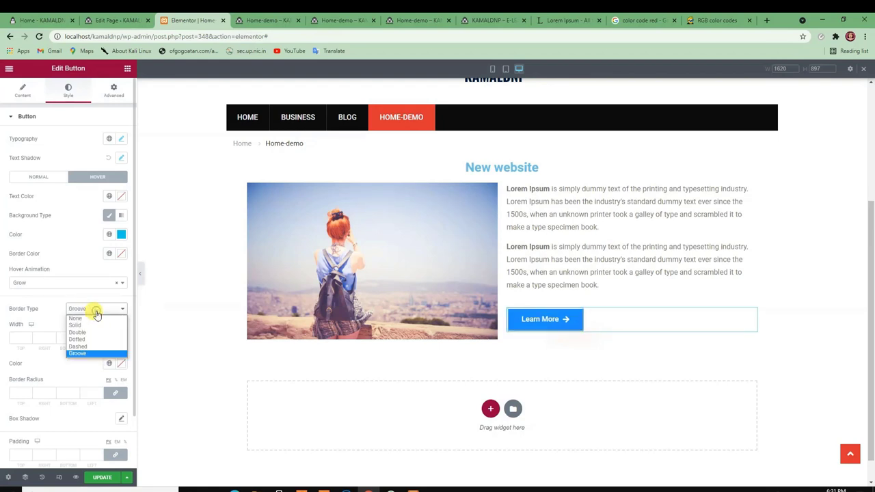
{"action": "left_click", "coordinate": [96, 319]}
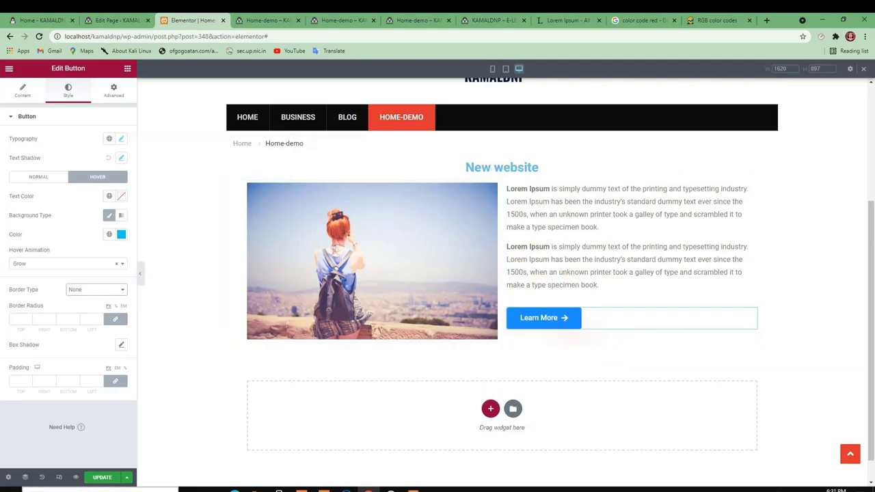
- Update the page to save the button styling and add a single-column section below the image and text section
{"action": "left_click", "coordinate": [102, 477]}
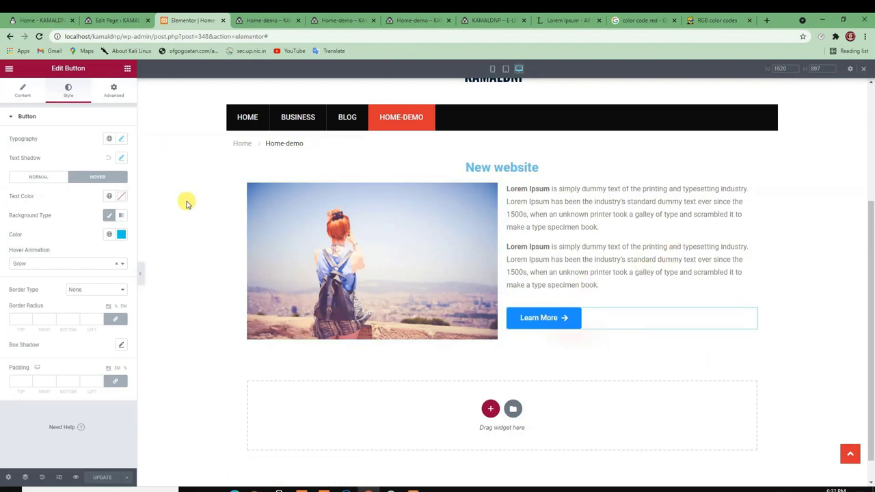
{"action": "left_click", "coordinate": [23, 88]}
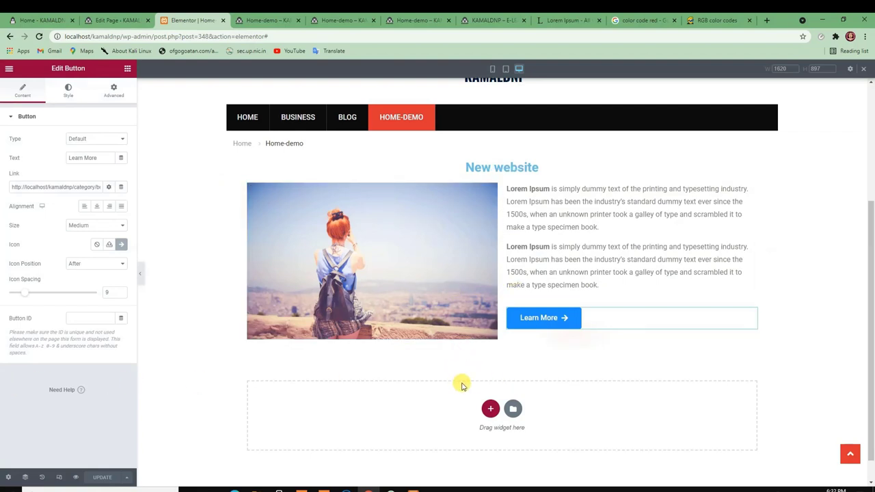
{"action": "left_click", "coordinate": [490, 409]}
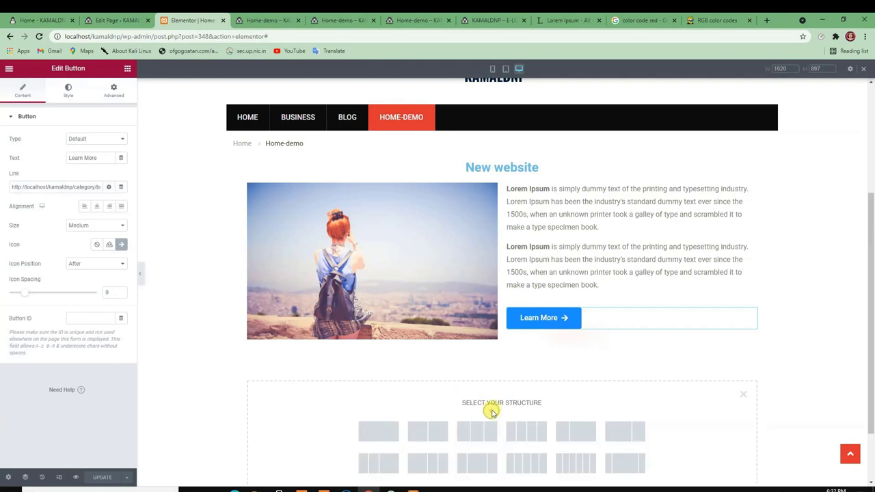
{"action": "left_click", "coordinate": [379, 432]}
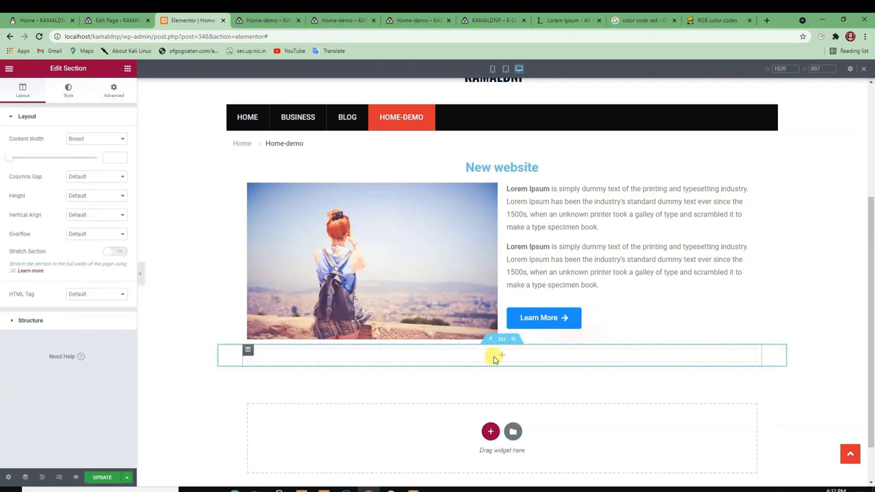
- Open the widget list for the new empty section and browse past the Pro widgets to the General group
{"action": "left_click", "coordinate": [498, 355]}
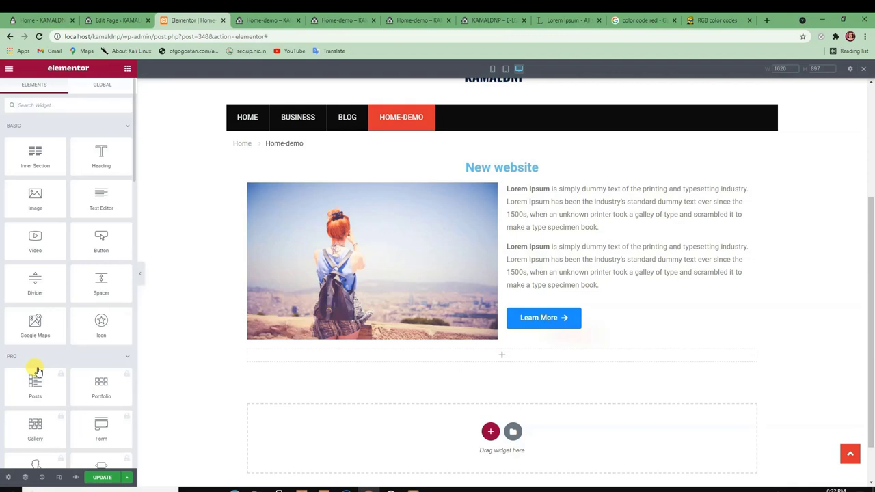
{"action": "scroll", "coordinate": [37, 371], "scroll_direction": "down", "scroll_amount": 2}
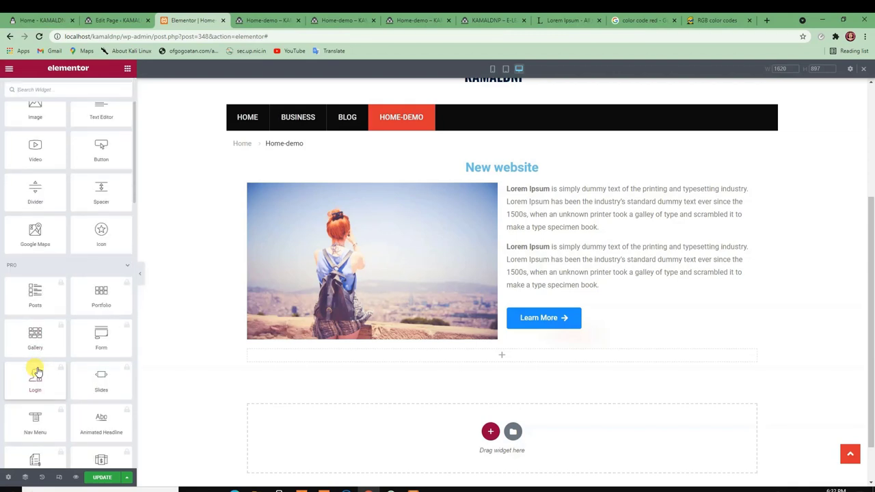
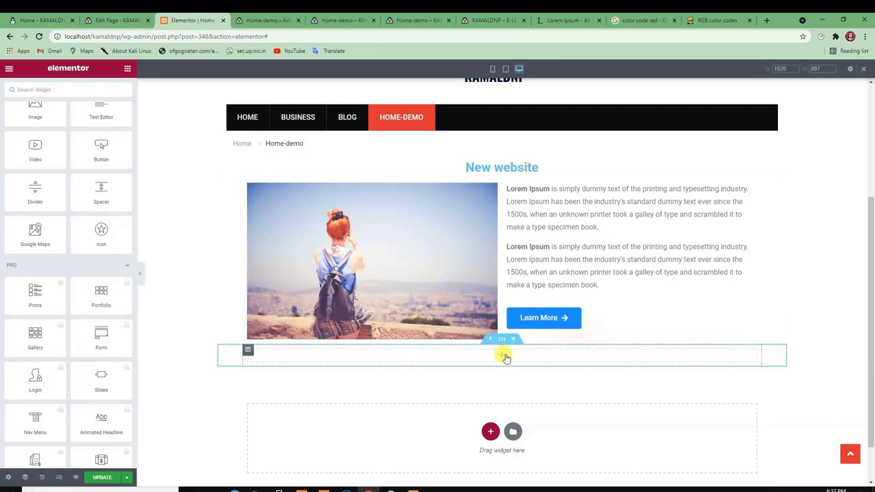
{"action": "scroll", "coordinate": [5, 311], "scroll_direction": "down", "scroll_amount": 10}
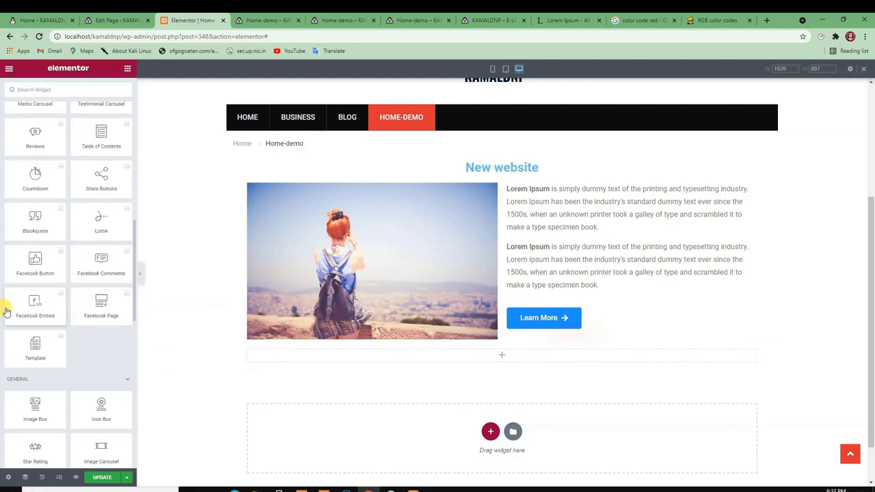
{"action": "scroll", "coordinate": [6, 311], "scroll_direction": "down", "scroll_amount": 2}
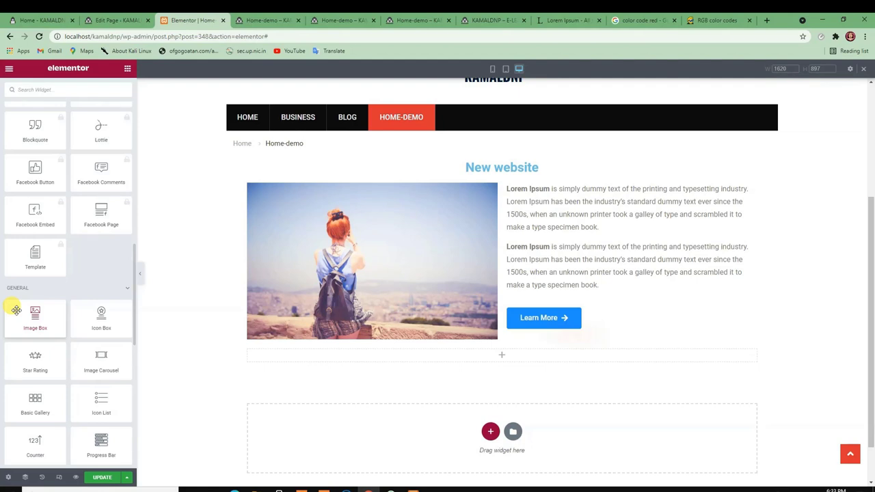
{"action": "left_click_drag", "start_coordinate": [96, 315], "coordinate": [131, 335]}
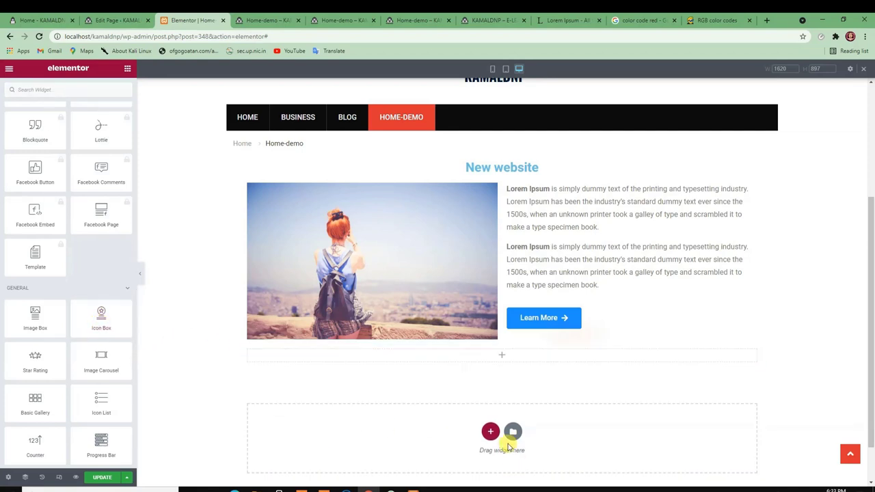
- Add a section with three equal columns and delete the empty single-column section above it
{"action": "left_click", "coordinate": [490, 431]}
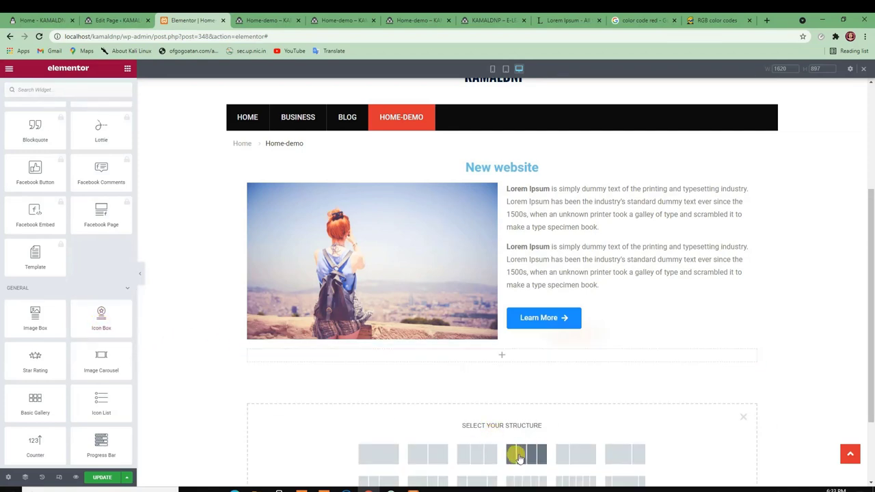
{"action": "left_click", "coordinate": [478, 454]}
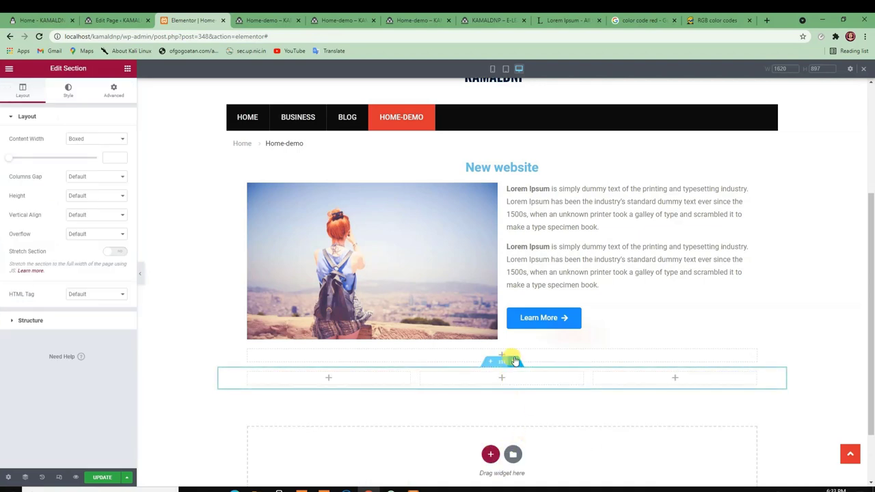
{"action": "left_click_drag", "start_coordinate": [513, 360], "coordinate": [504, 341]}
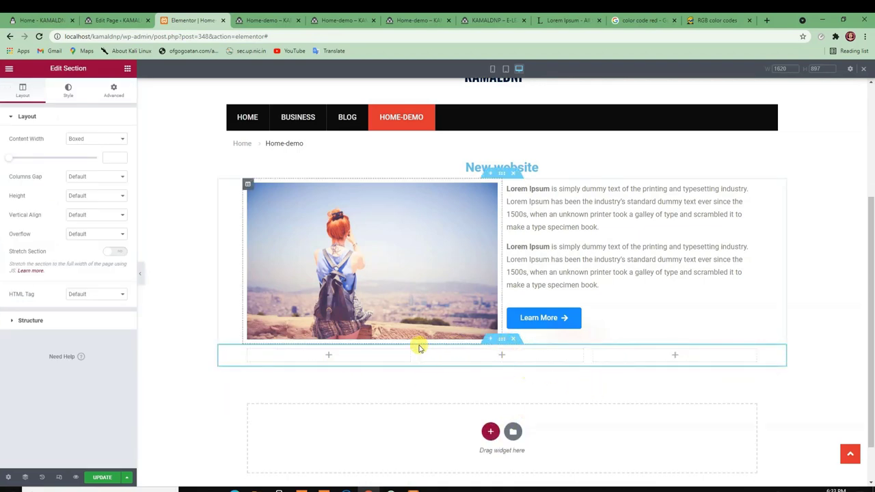
- Search the widgets for "icon" and add an Icon Box to the first column of the three-column section
{"action": "left_click", "coordinate": [328, 355]}
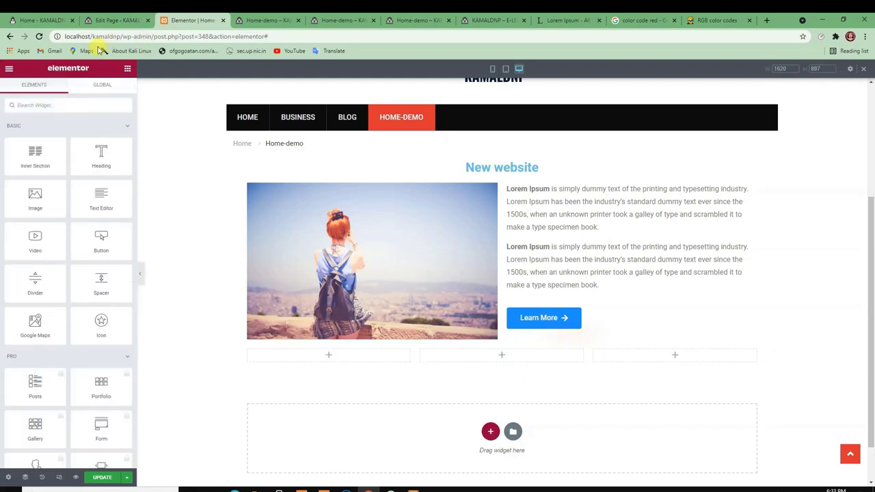
{"action": "left_click", "coordinate": [86, 106]}
{"action": "type", "text": "ic"}
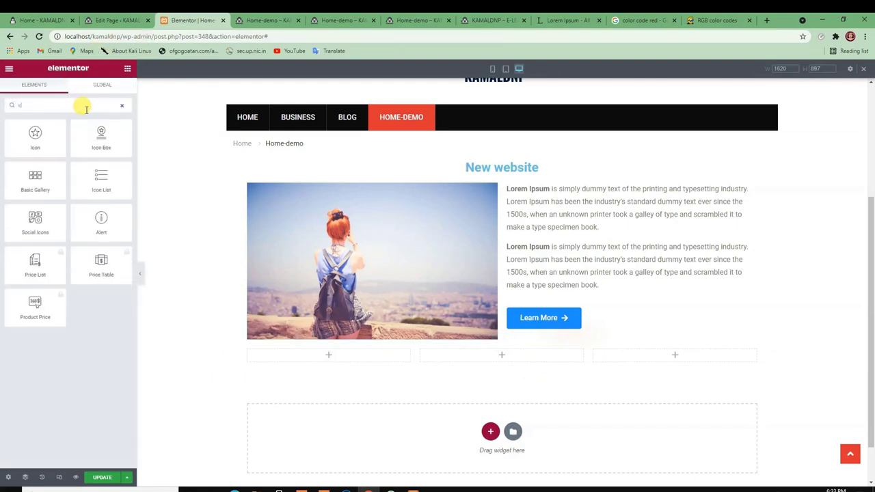
{"action": "type", "text": "on"}
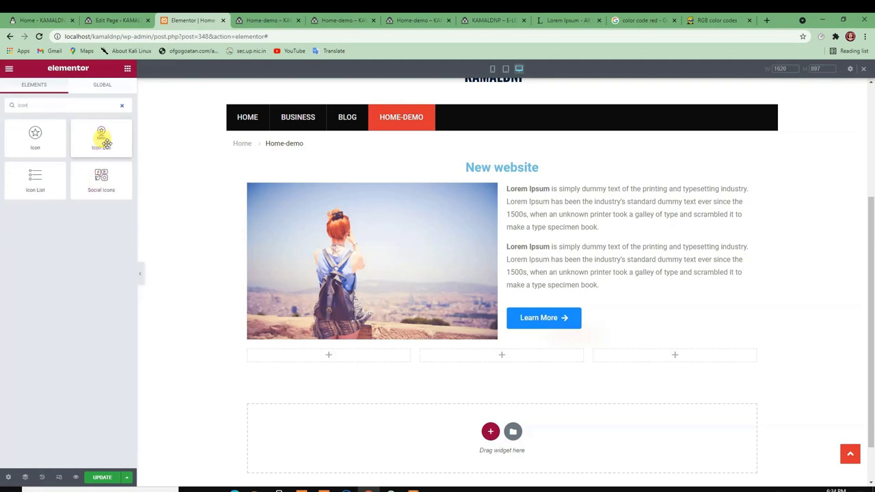
{"action": "left_click_drag", "start_coordinate": [106, 137], "coordinate": [337, 357]}
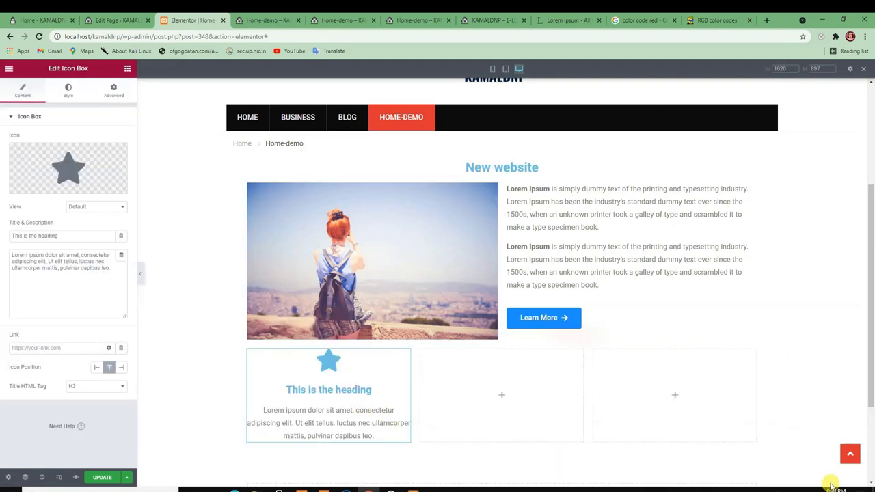
- Replace the icon box's star with the spray can icon from the icon library and set its title to "Covid 19"
{"action": "mouse_move", "coordinate": [22, 190]}
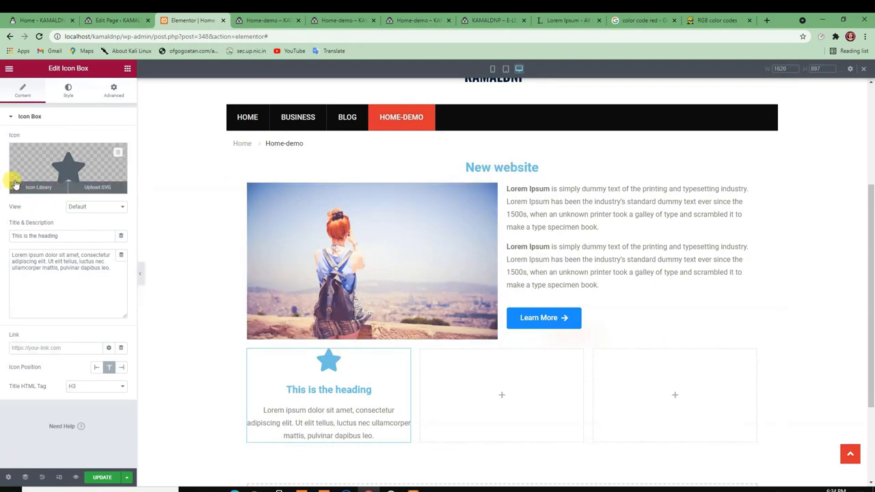
{"action": "left_click", "coordinate": [40, 187]}
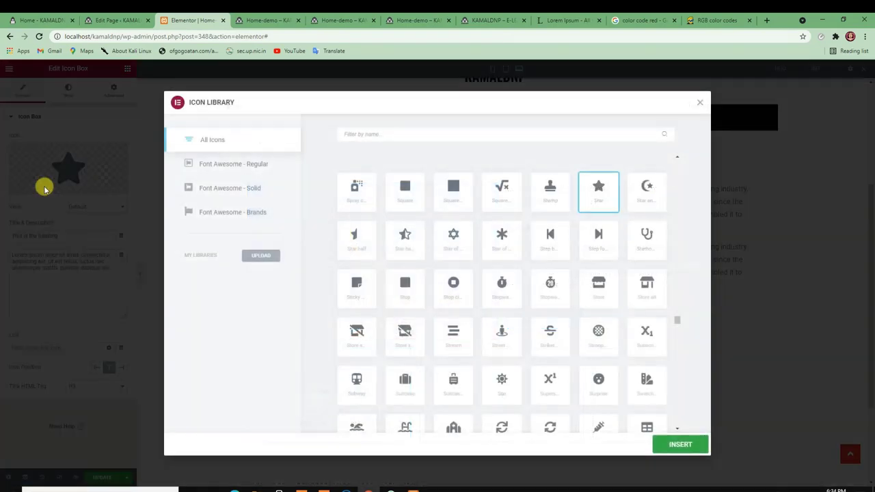
{"action": "left_click", "coordinate": [373, 204]}
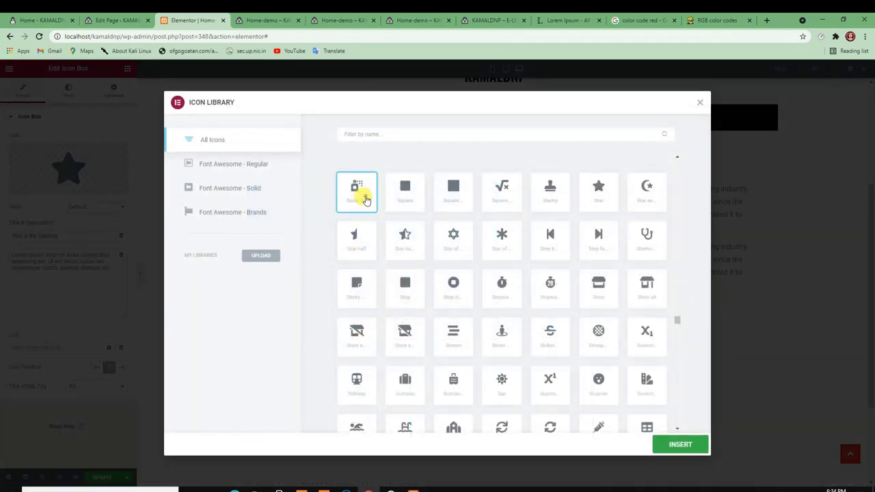
{"action": "left_click", "coordinate": [680, 444]}
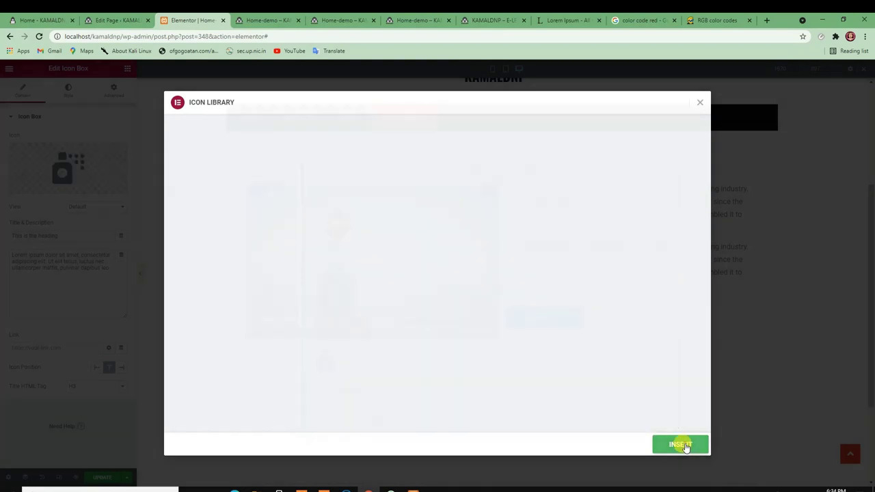
{"action": "left_click_drag", "start_coordinate": [66, 235], "coordinate": [1, 239]}
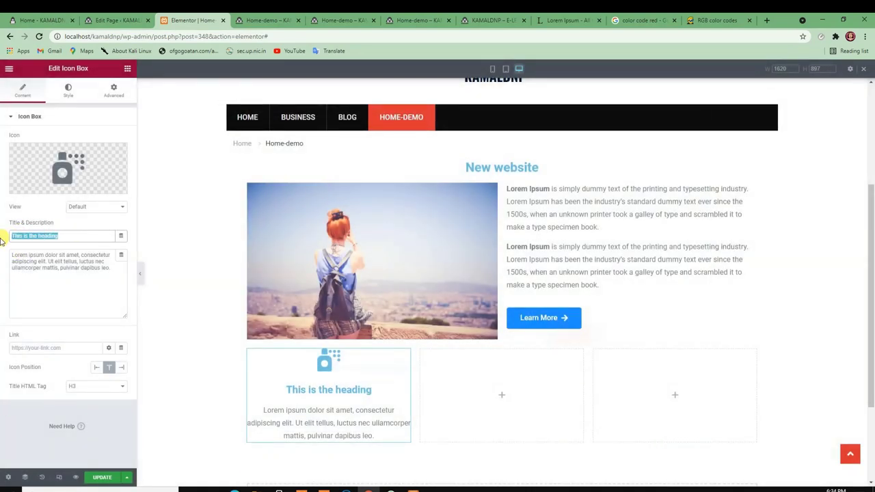
{"action": "type", "text": "Covid 19"}
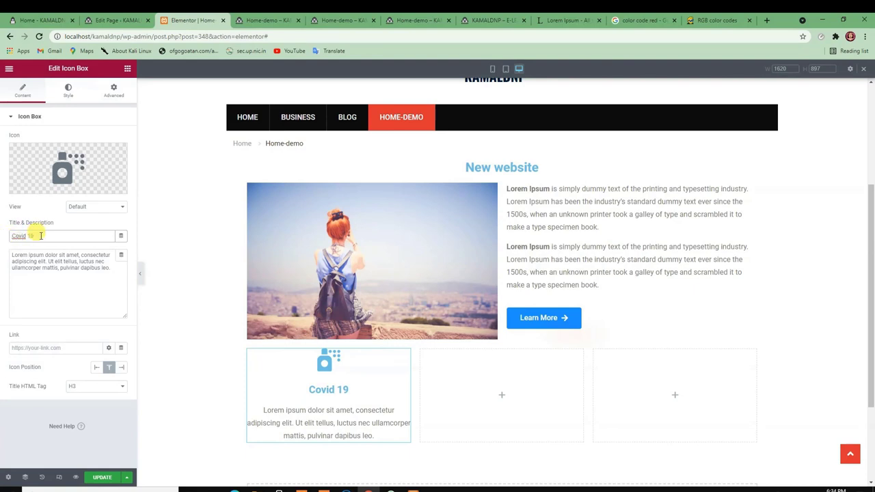
- Copy the icon box's title and search Google for "Covid 19" in the browser tab showing RGB color codes
{"action": "triple_click", "coordinate": [24, 234]}
{"action": "right_click", "coordinate": [24, 234]}
{"action": "left_click", "coordinate": [41, 269]}
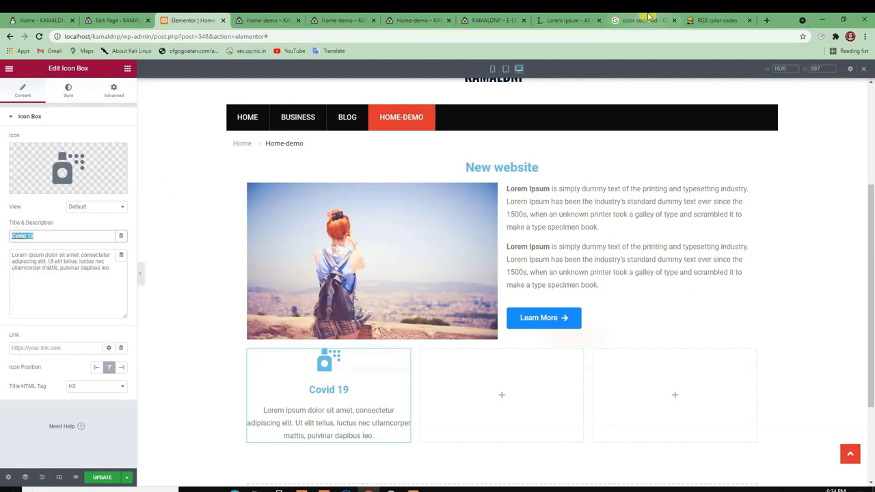
{"action": "key", "text": "ctrl+9"}
{"action": "left_click", "coordinate": [205, 36]}
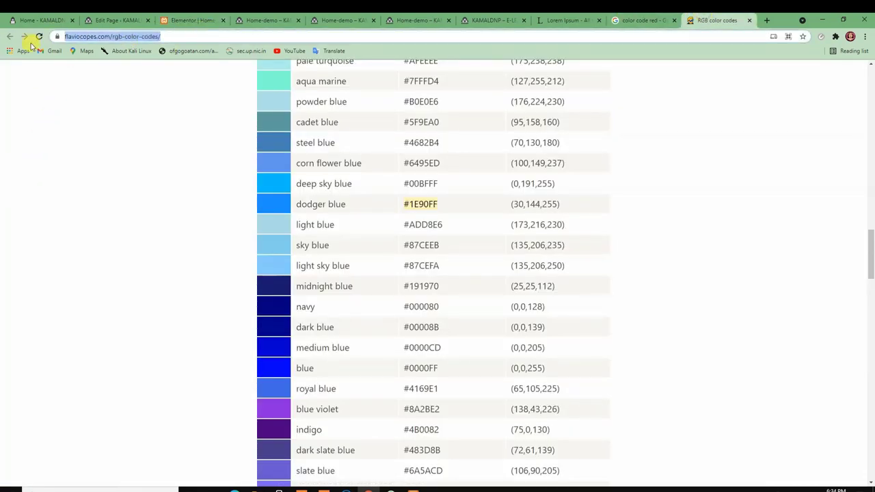
{"action": "key", "text": "ctrl+v"}
{"action": "key", "text": "Return"}
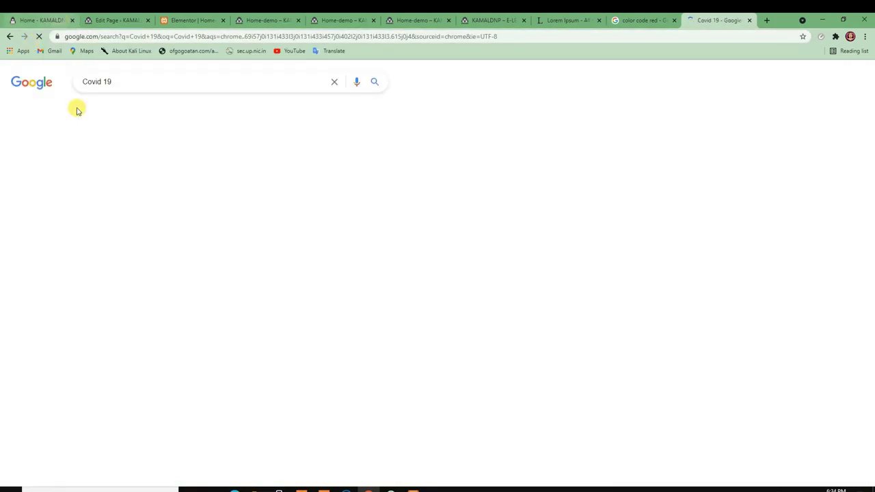
- Copy the overview sentence defining coronavirus disease from the search results and replace the icon box's description with it in Elementor
{"action": "scroll", "coordinate": [463, 273], "scroll_direction": "down", "scroll_amount": 5}
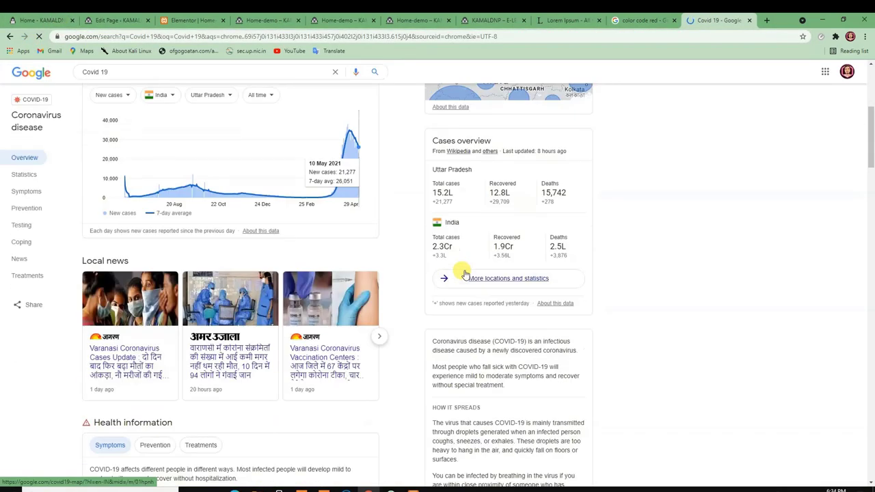
{"action": "left_click_drag", "start_coordinate": [432, 250], "coordinate": [593, 258]}
{"action": "right_click", "coordinate": [544, 252]}
{"action": "left_click", "coordinate": [555, 261]}
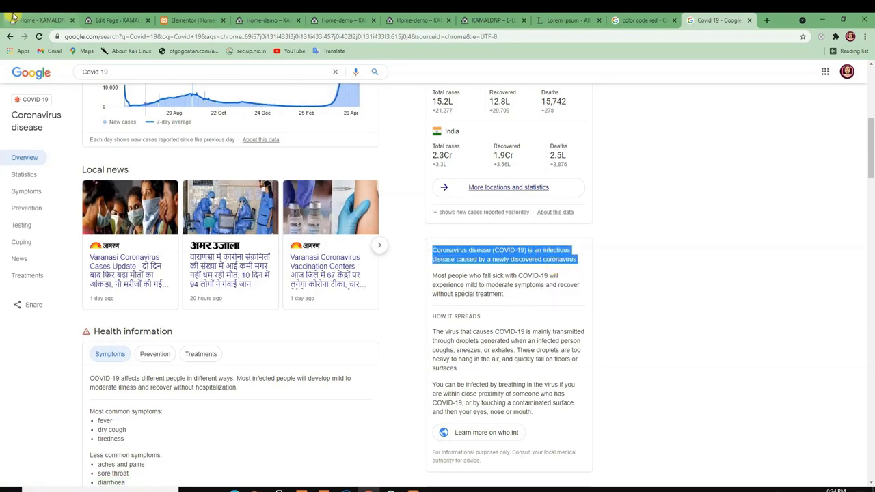
{"action": "left_click", "coordinate": [116, 20]}
{"action": "left_click", "coordinate": [191, 20]}
{"action": "left_click_drag", "start_coordinate": [112, 268], "coordinate": [2, 241]}
{"action": "key", "text": "ctrl+v"}
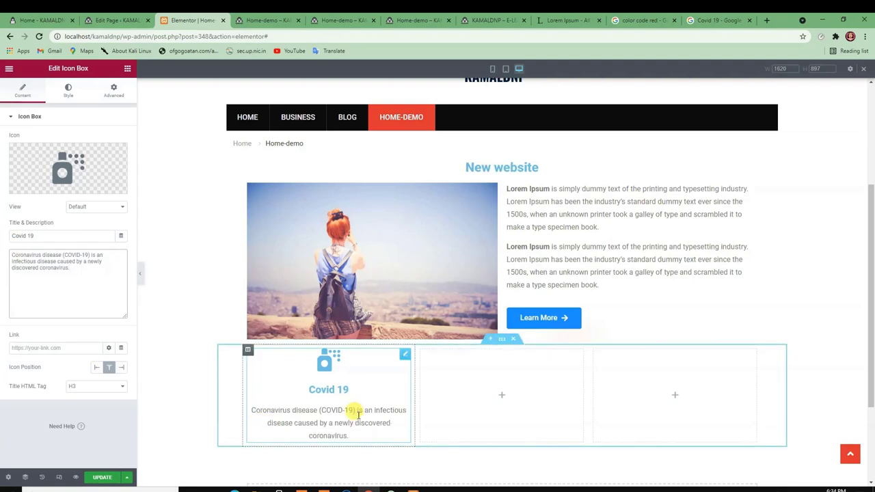
- Compare the left and top icon positions on the Covid 19 icon box and set the position to Left
{"action": "left_click", "coordinate": [95, 368]}
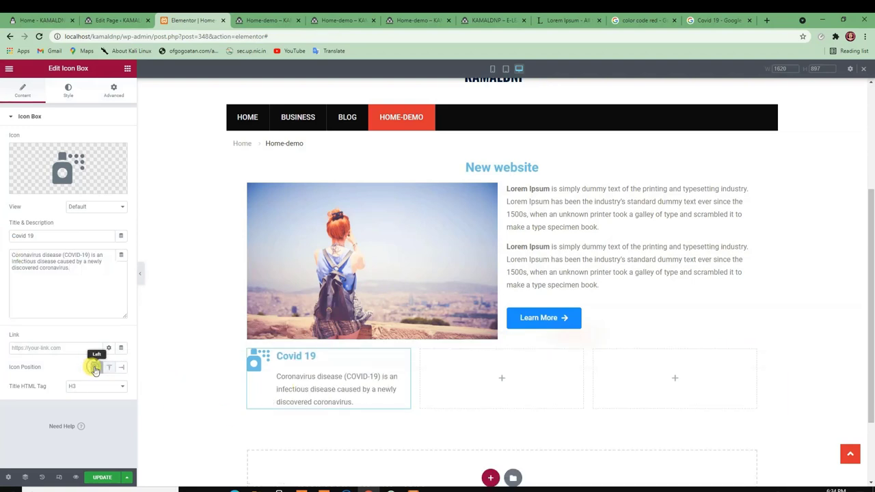
{"action": "left_click", "coordinate": [108, 367]}
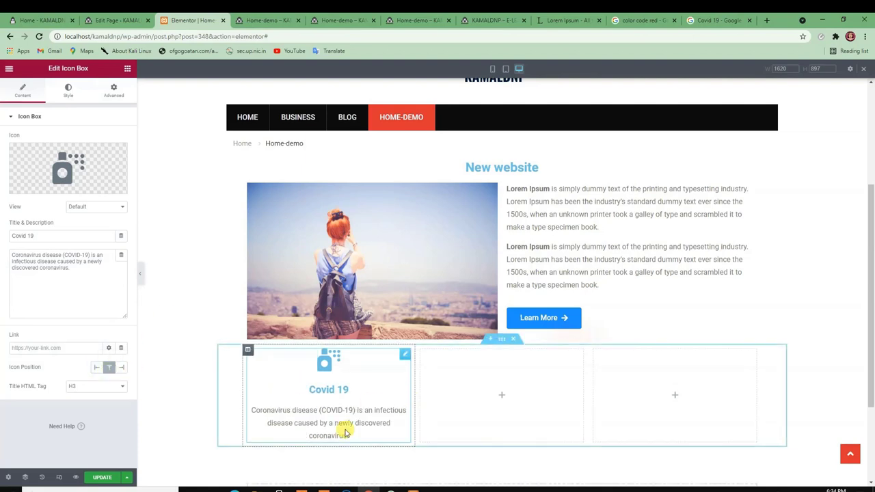
{"action": "left_click", "coordinate": [96, 367]}
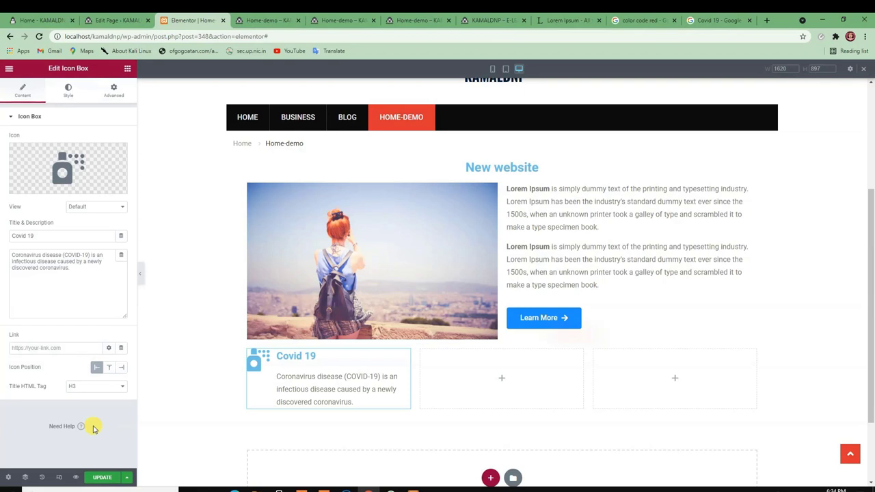
- Try the H1, H3, H5 and span title tags on the Covid 19 icon box and set the title HTML tag to H2
{"action": "left_click", "coordinate": [98, 386]}
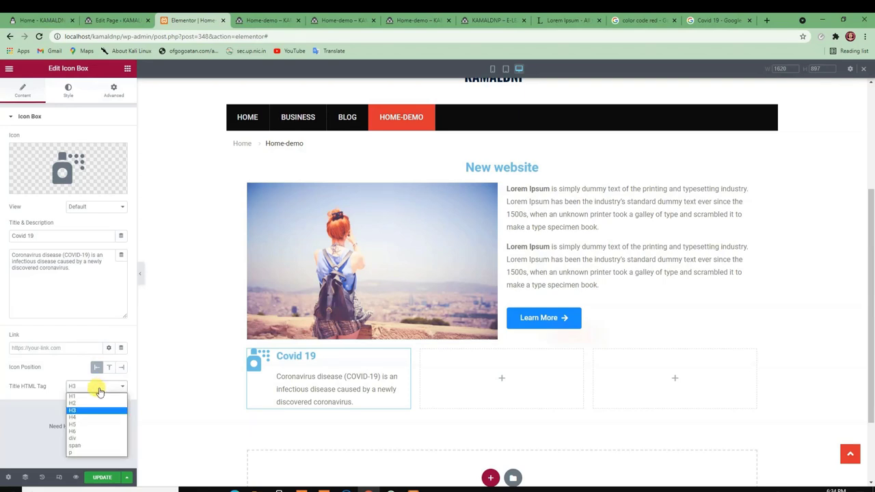
{"action": "left_click", "coordinate": [73, 404]}
{"action": "left_click", "coordinate": [98, 386]}
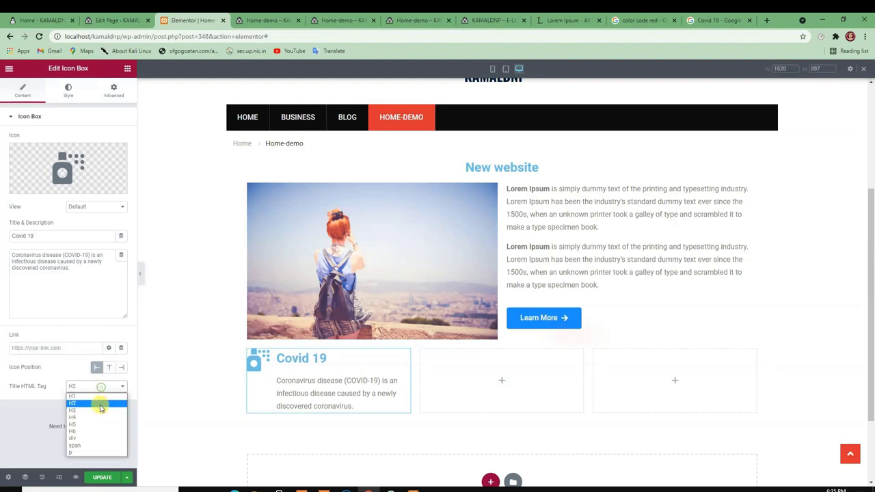
{"action": "left_click", "coordinate": [97, 398]}
{"action": "left_click", "coordinate": [98, 386]}
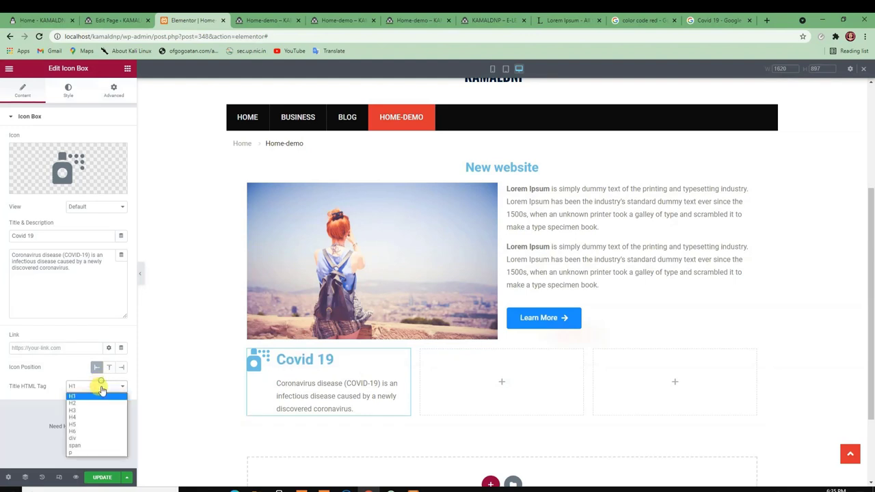
{"action": "left_click", "coordinate": [89, 411]}
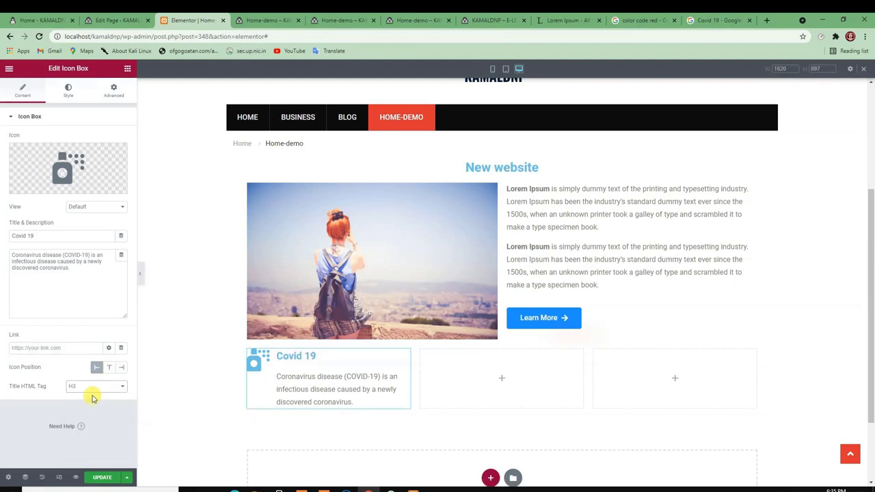
{"action": "left_click", "coordinate": [94, 388]}
{"action": "left_click", "coordinate": [87, 424]}
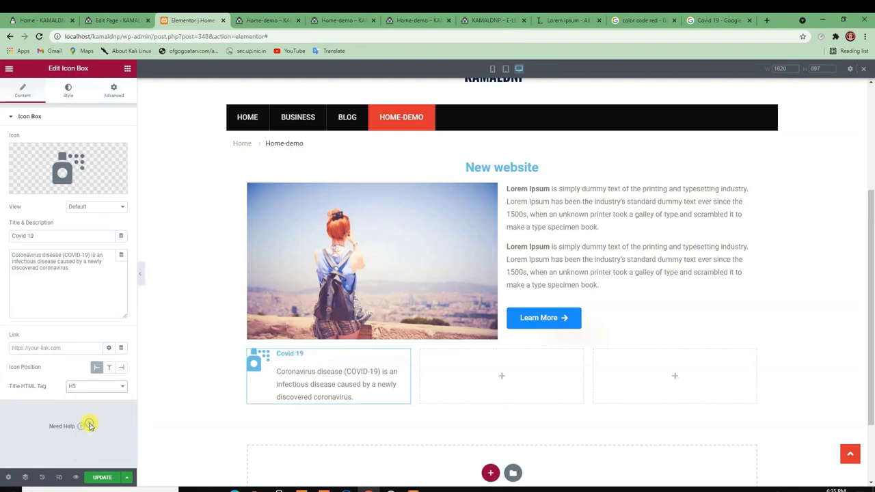
{"action": "left_click", "coordinate": [94, 388]}
{"action": "left_click", "coordinate": [86, 445]}
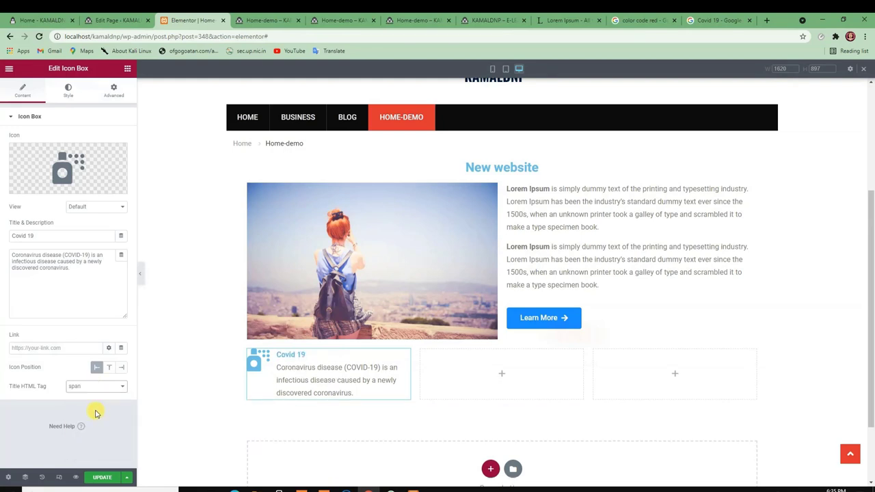
{"action": "left_click", "coordinate": [94, 387]}
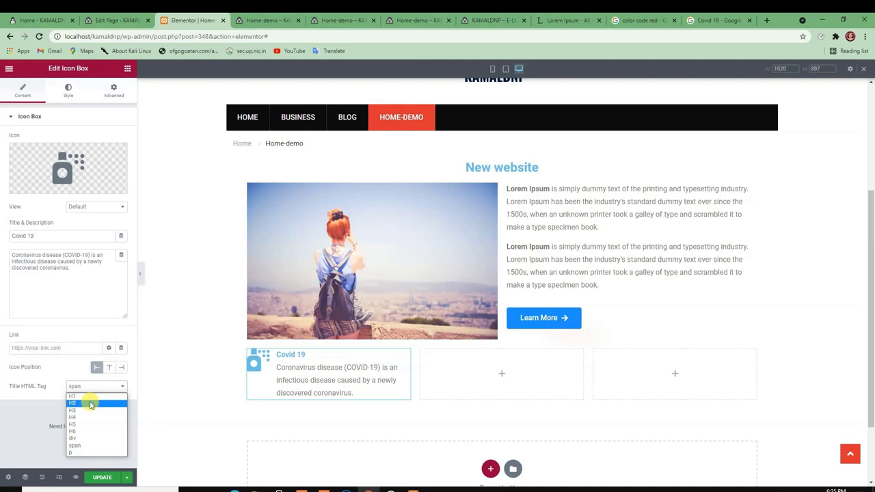
{"action": "left_click", "coordinate": [91, 403]}
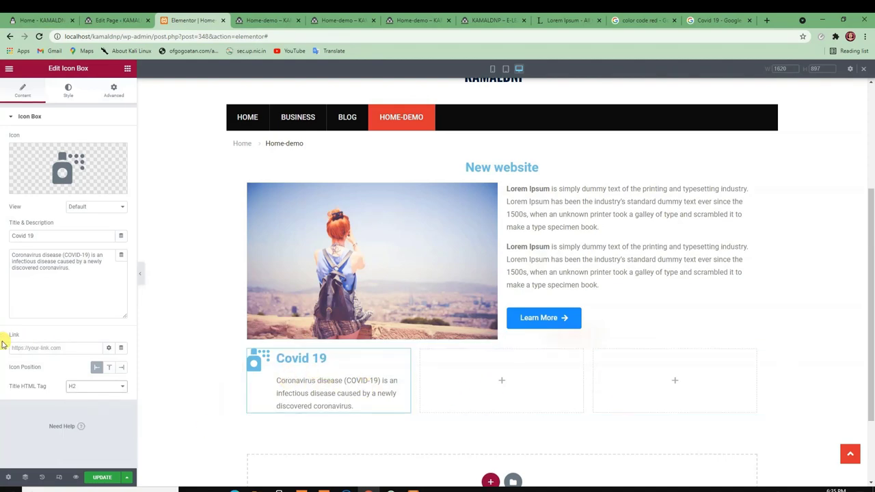
- Copy the Covid 19 icon box and paste it into the middle column of the section
{"action": "mouse_move", "coordinate": [59, 149]}
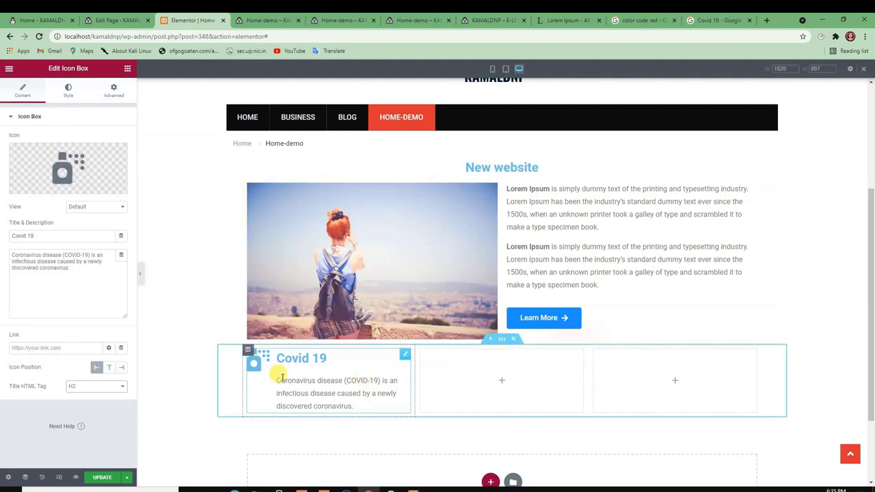
{"action": "right_click", "coordinate": [320, 354]}
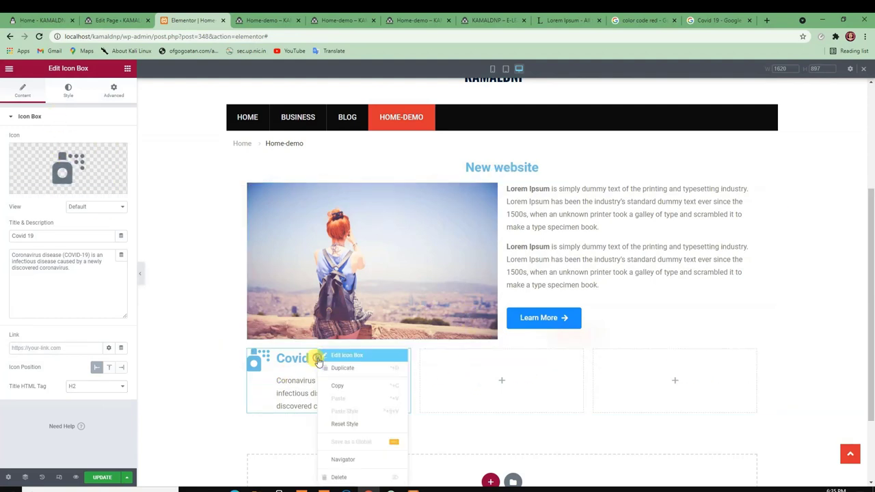
{"action": "left_click", "coordinate": [400, 389]}
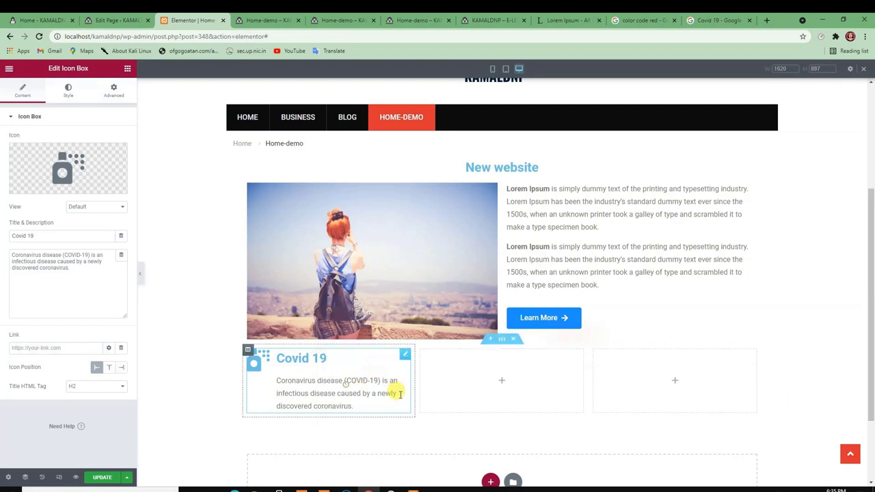
{"action": "right_click", "coordinate": [503, 383]}
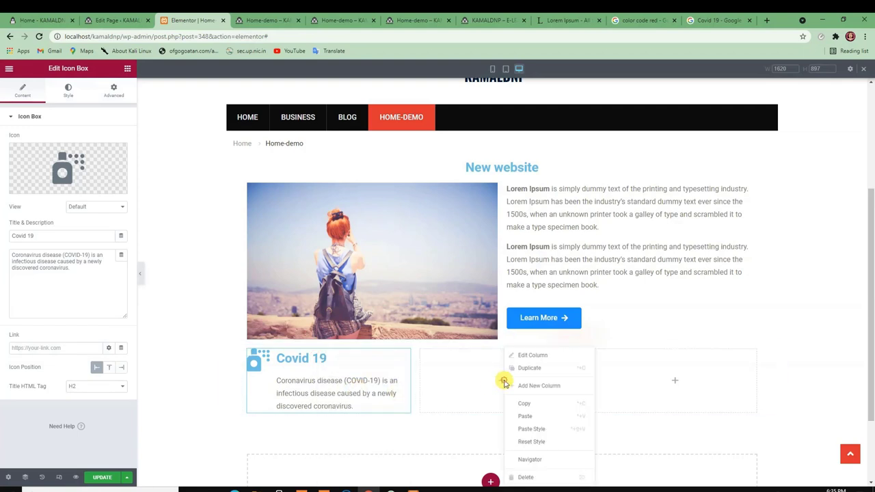
{"action": "left_click", "coordinate": [521, 415]}
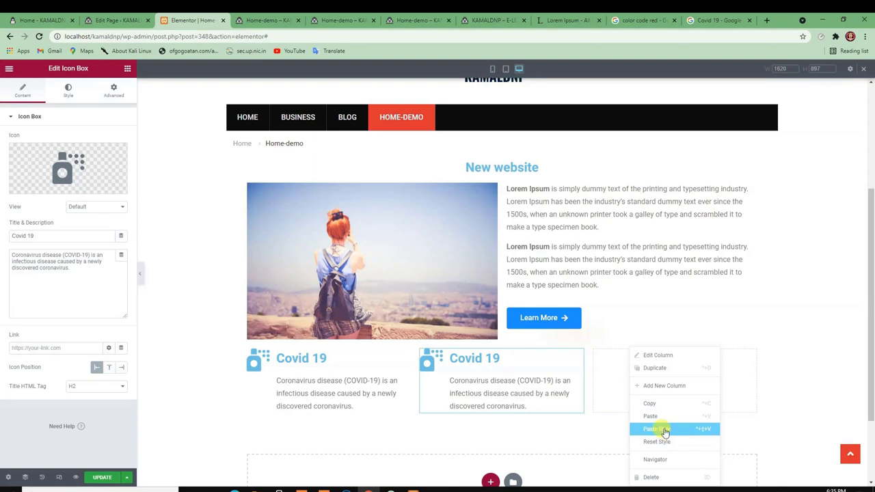
- Paste the copied Covid 19 icon box into the empty third column of the section
{"action": "left_click", "coordinate": [657, 416]}
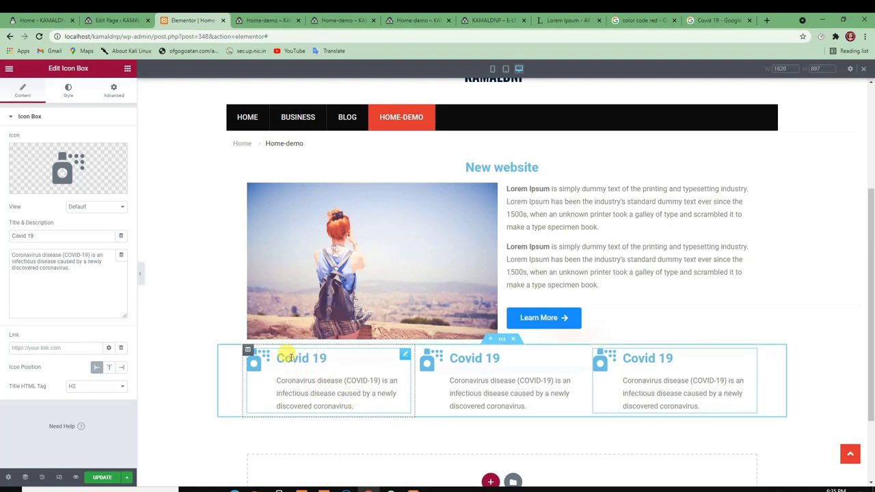
- Set the primary icon color of the first column's Covid 19 icon box to black (#000000)
{"action": "left_click", "coordinate": [405, 353]}
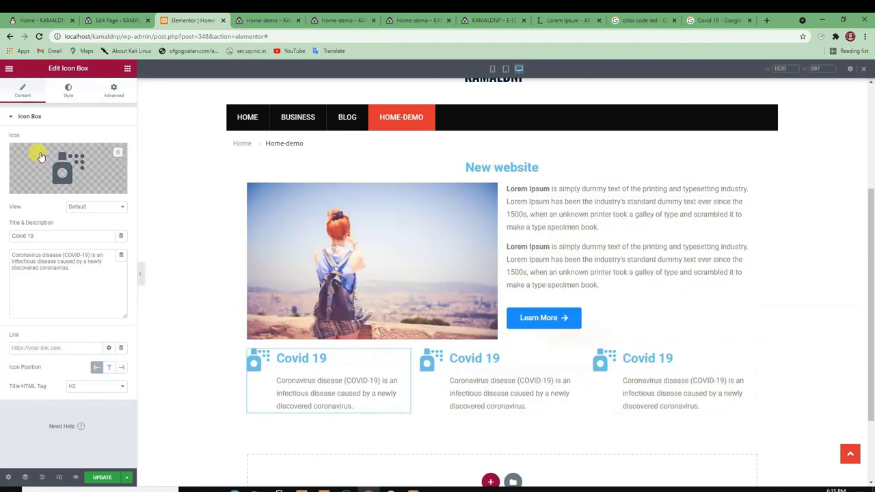
{"action": "left_click", "coordinate": [72, 97]}
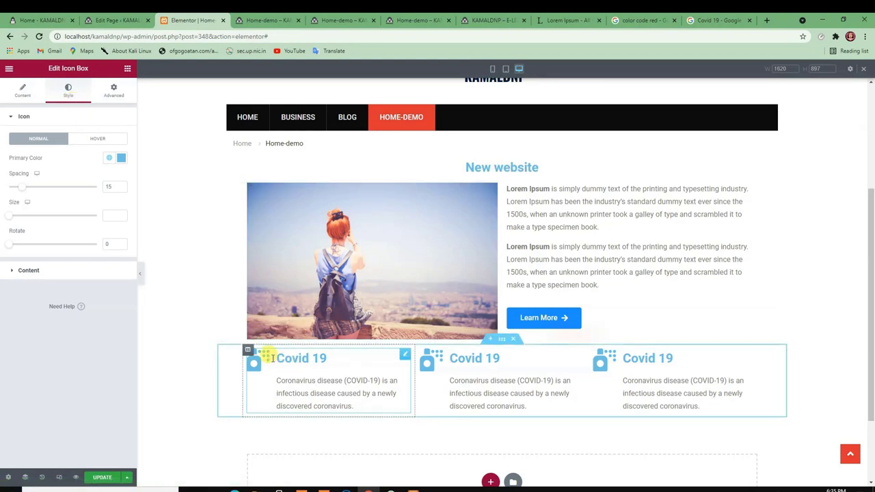
{"action": "left_click", "coordinate": [121, 158]}
{"action": "left_click_drag", "start_coordinate": [53, 230], "coordinate": [104, 270]}
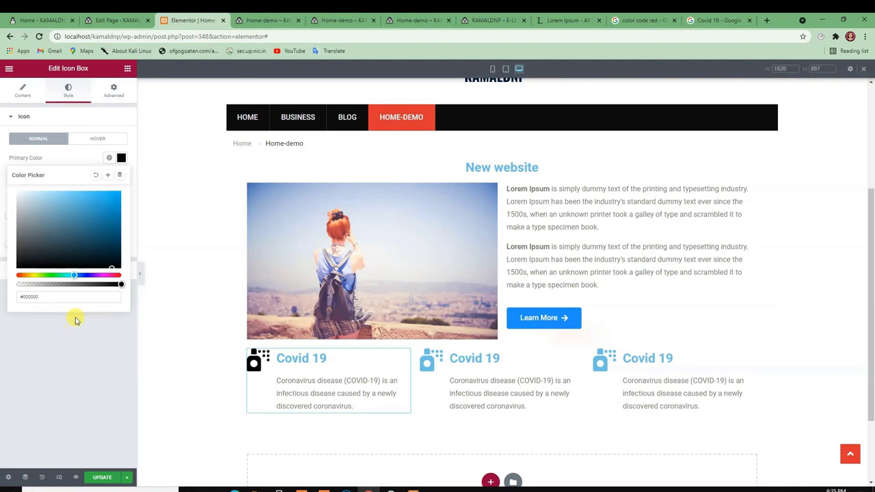
{"action": "left_click", "coordinate": [67, 154]}
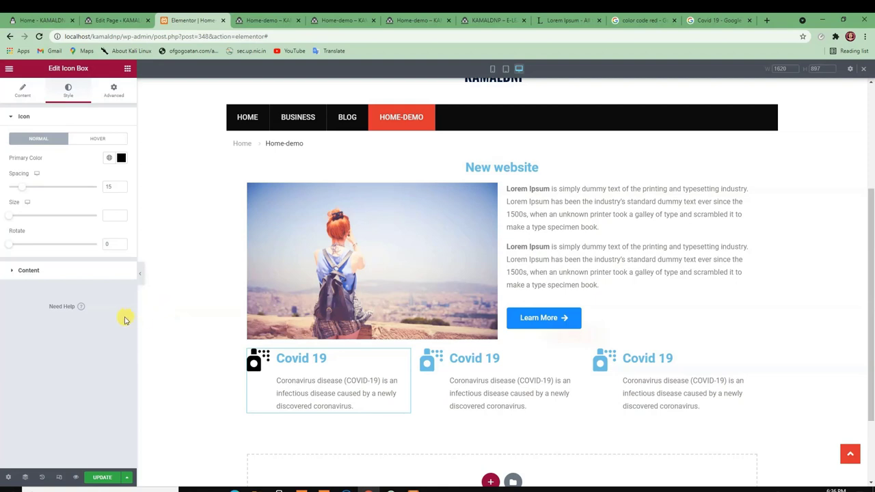
- Set the title color of the first column's Covid 19 icon box to dark green
{"action": "left_click", "coordinate": [26, 272]}
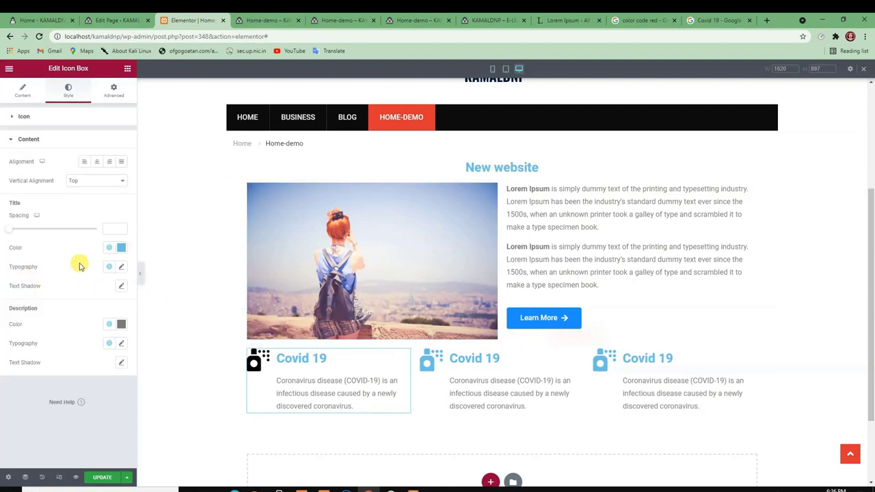
{"action": "left_click", "coordinate": [122, 249]}
{"action": "left_click_drag", "start_coordinate": [67, 361], "coordinate": [48, 363]}
{"action": "mouse_move", "coordinate": [68, 298]}
{"action": "left_mouse_down"}
{"action": "mouse_move", "coordinate": [109, 287]}
{"action": "mouse_move", "coordinate": [90, 298]}
{"action": "mouse_move", "coordinate": [88, 312]}
{"action": "left_mouse_up"}
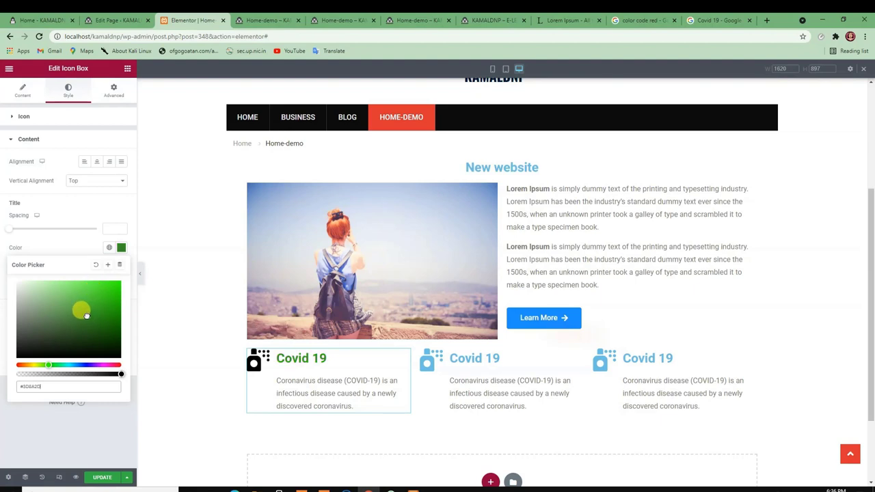
{"action": "left_click", "coordinate": [73, 254]}
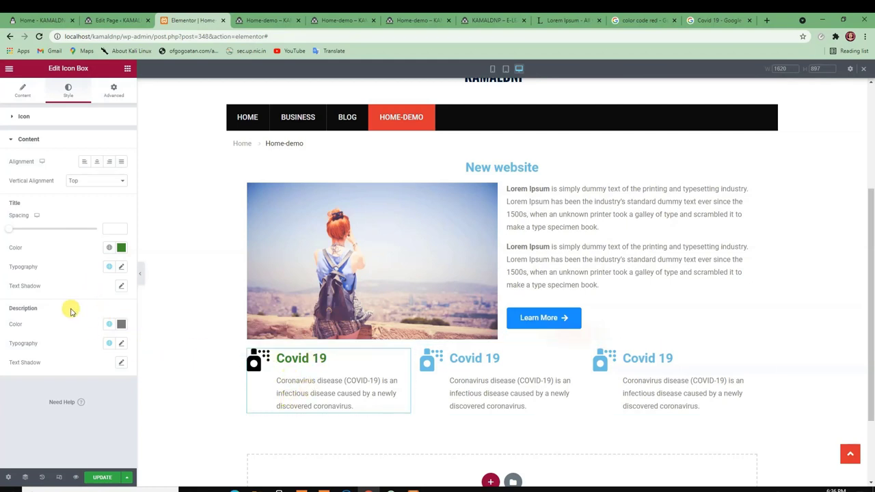
- Set the description text color of the first column's Covid 19 icon box to black
{"action": "left_click", "coordinate": [121, 324]}
{"action": "left_click_drag", "start_coordinate": [83, 417], "coordinate": [117, 433]}
{"action": "left_click", "coordinate": [57, 301]}
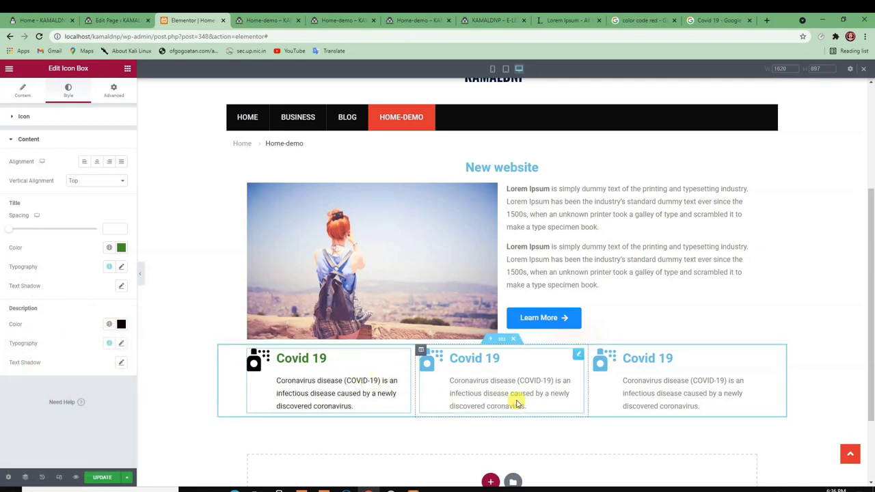
- Delete the blue Covid 19 icon boxes from the middle and third columns
{"action": "left_click", "coordinate": [480, 357]}
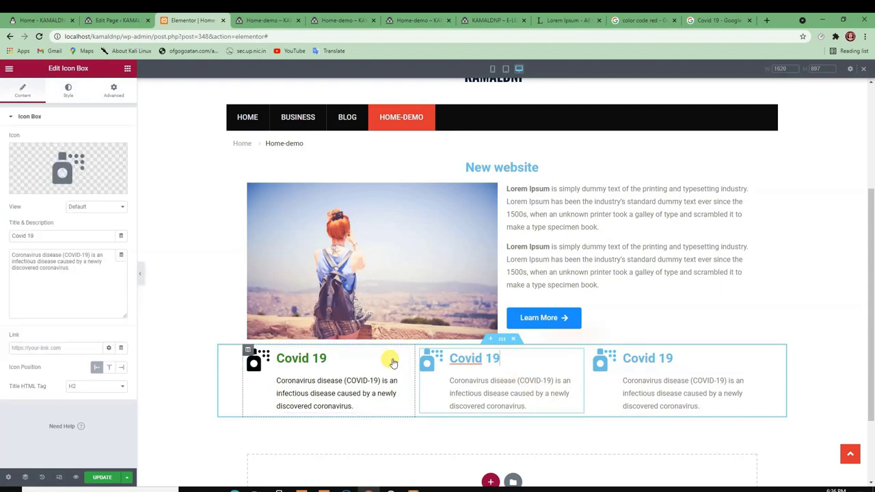
{"action": "mouse_move", "coordinate": [80, 194]}
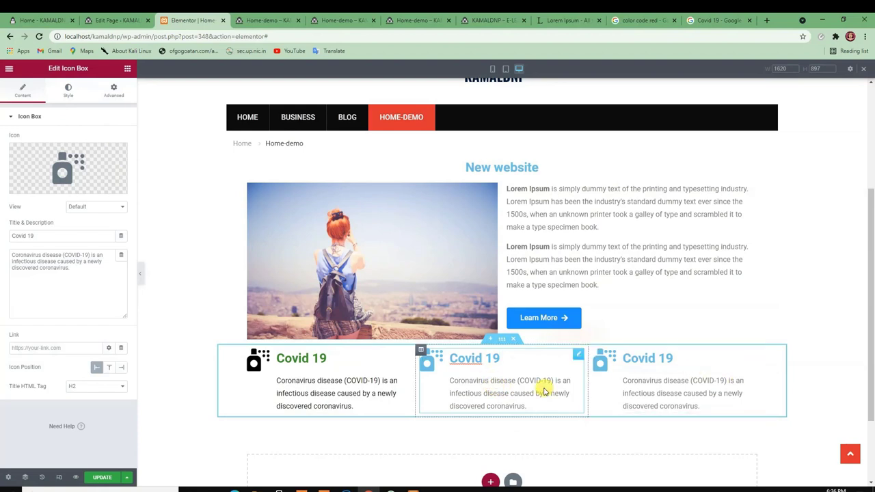
{"action": "right_click", "coordinate": [489, 352]}
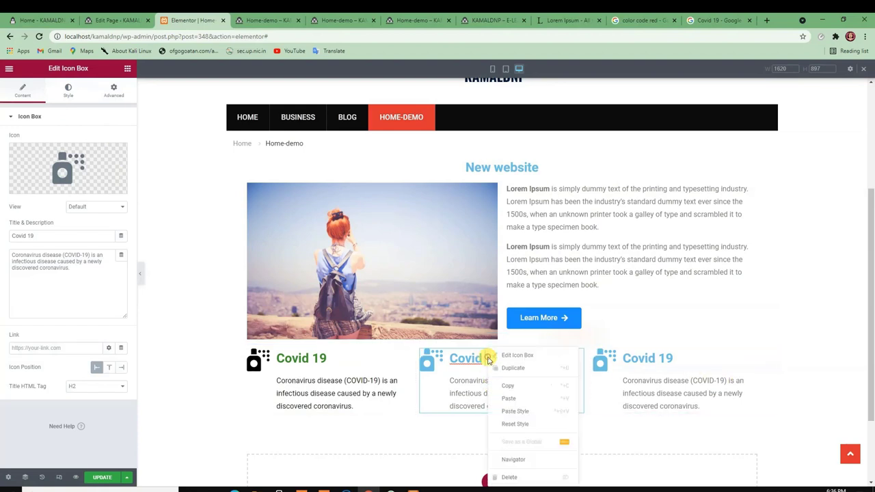
{"action": "left_click", "coordinate": [517, 477]}
{"action": "right_click", "coordinate": [657, 350]}
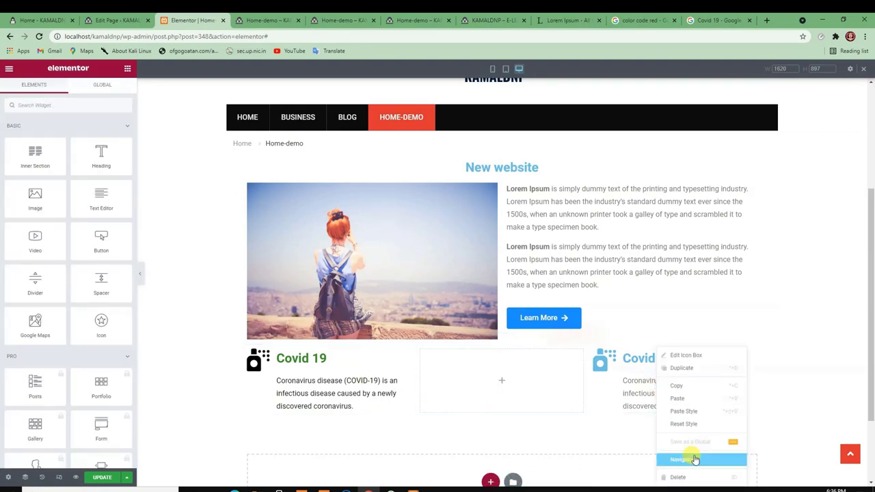
{"action": "left_click", "coordinate": [693, 476]}
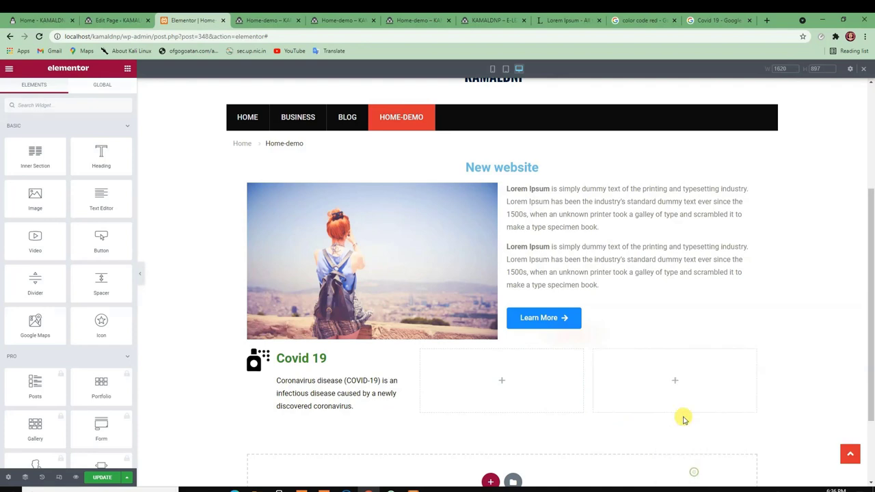
- Copy the restyled Covid 19 icon box from the first column and paste it into the middle and third columns
{"action": "right_click", "coordinate": [328, 375]}
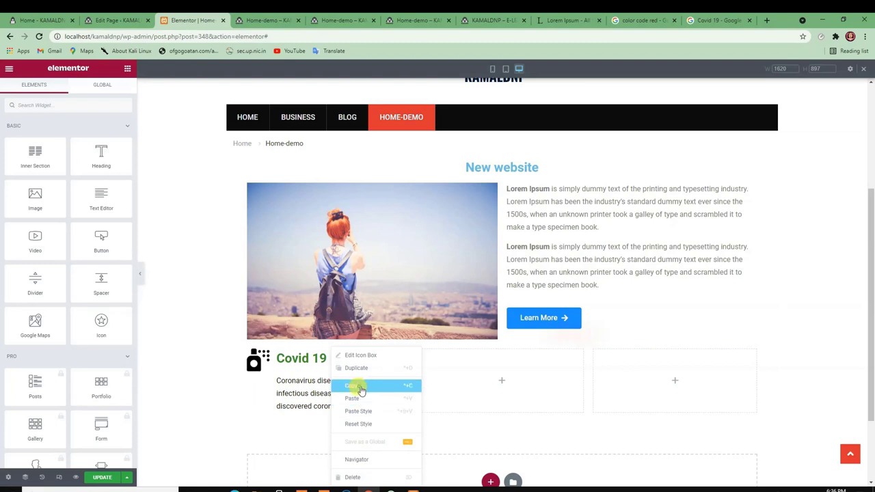
{"action": "left_click", "coordinate": [360, 387]}
{"action": "right_click", "coordinate": [499, 378]}
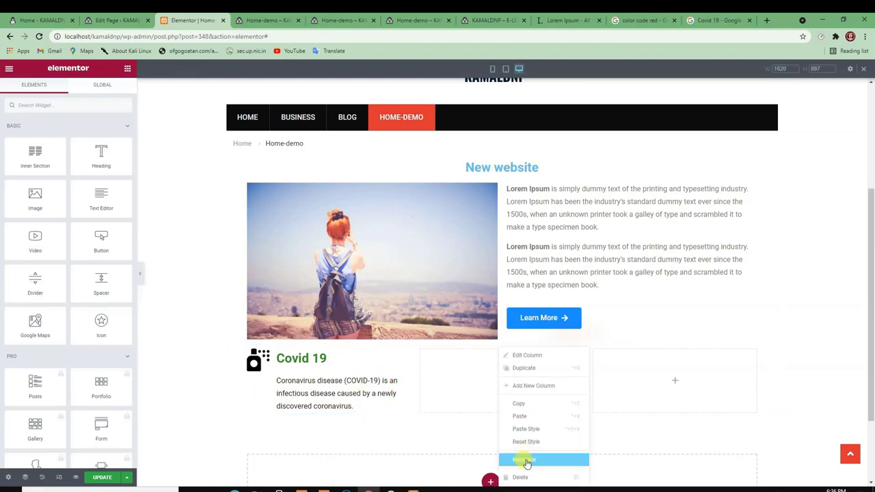
{"action": "left_click", "coordinate": [519, 416]}
{"action": "right_click", "coordinate": [674, 387]}
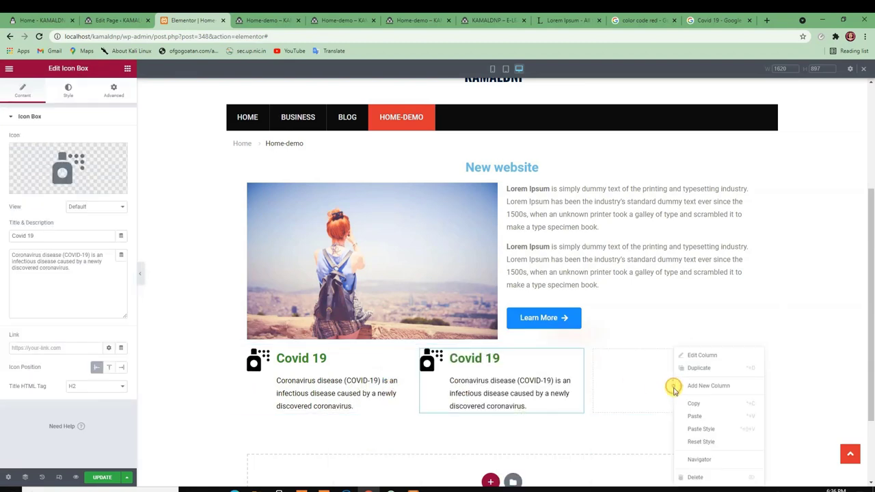
{"action": "left_click", "coordinate": [696, 416]}
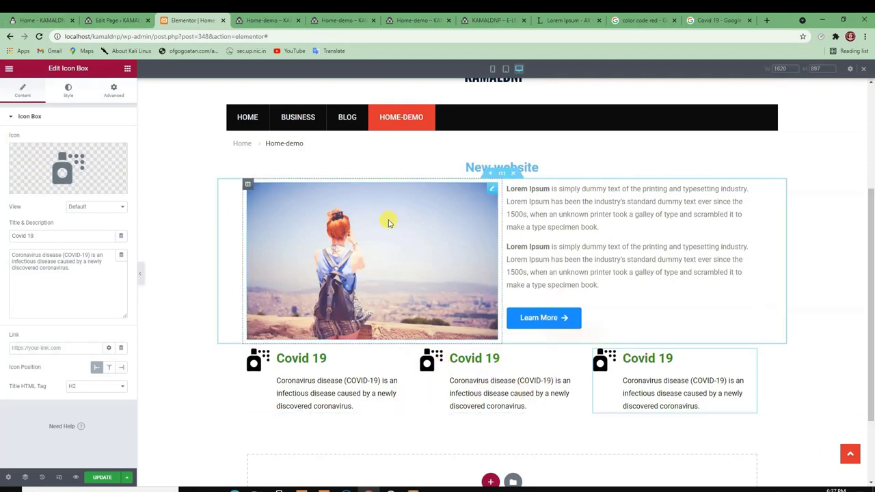
- Update the Home-demo page and reload its browser preview to check the row of icon boxes
{"action": "scroll", "coordinate": [241, 332], "scroll_direction": "down", "scroll_amount": 2}
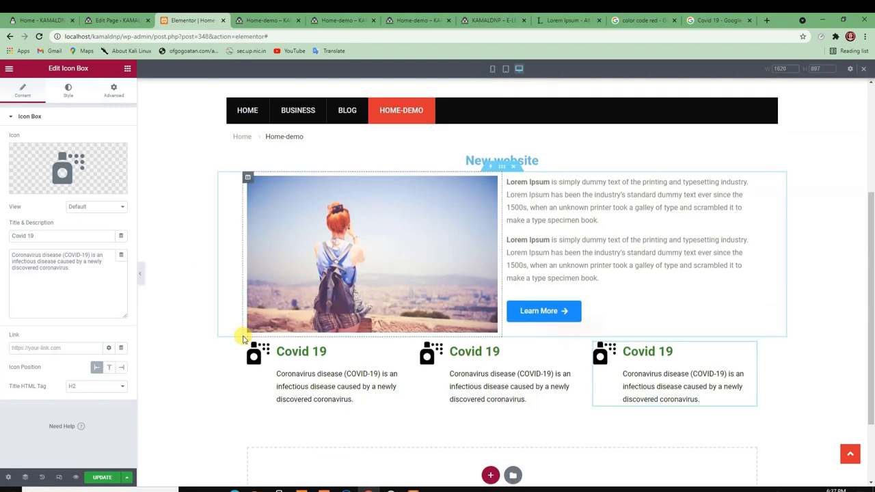
{"action": "left_click", "coordinate": [99, 476]}
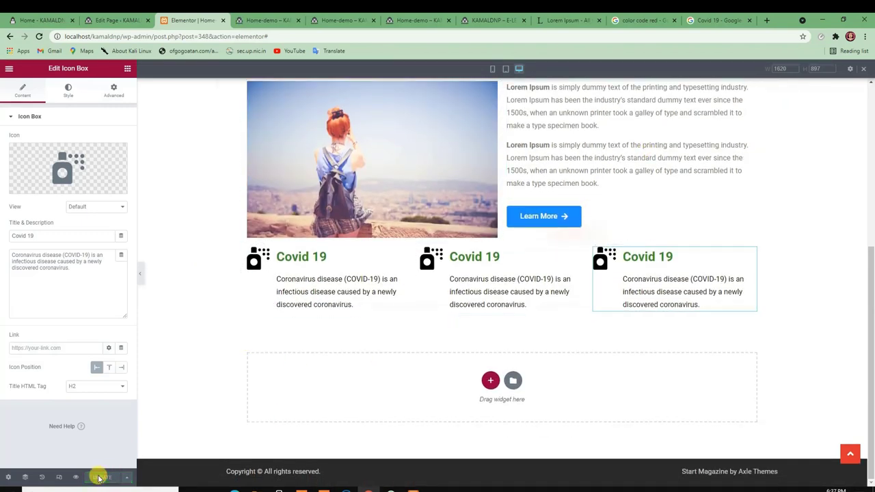
{"action": "left_click", "coordinate": [243, 15]}
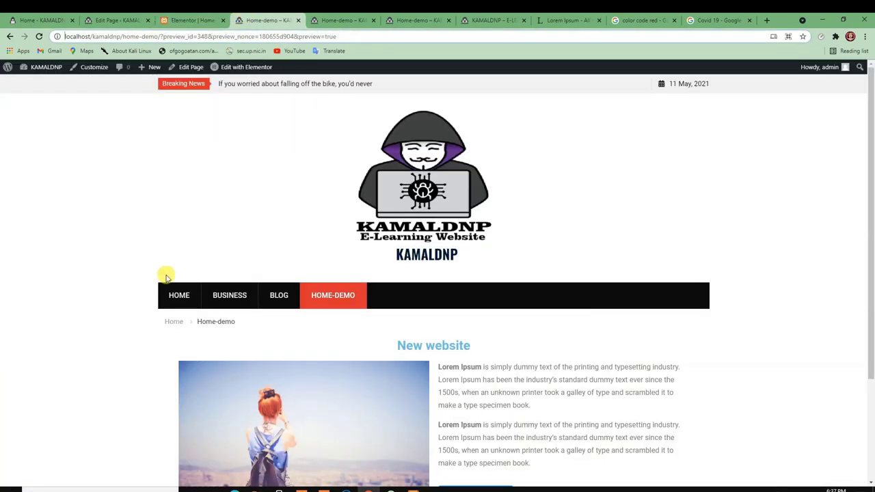
{"action": "scroll", "coordinate": [166, 274], "scroll_direction": "down", "scroll_amount": 2}
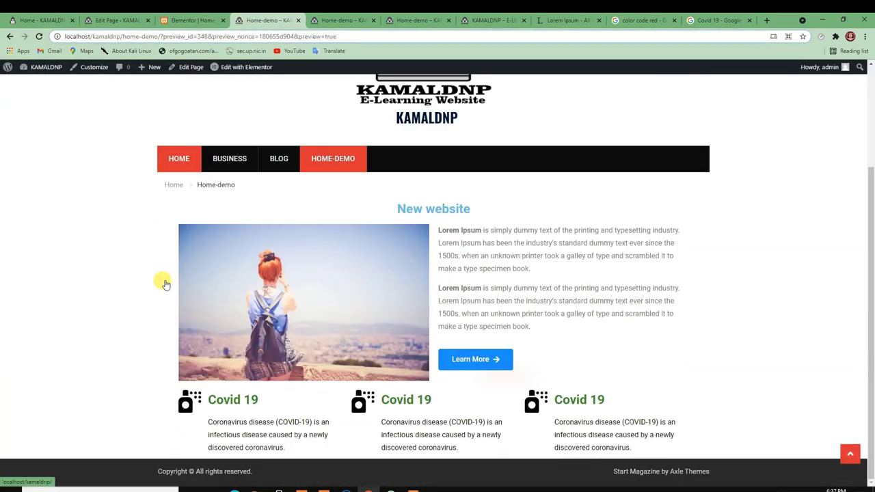
{"action": "left_click", "coordinate": [38, 36]}
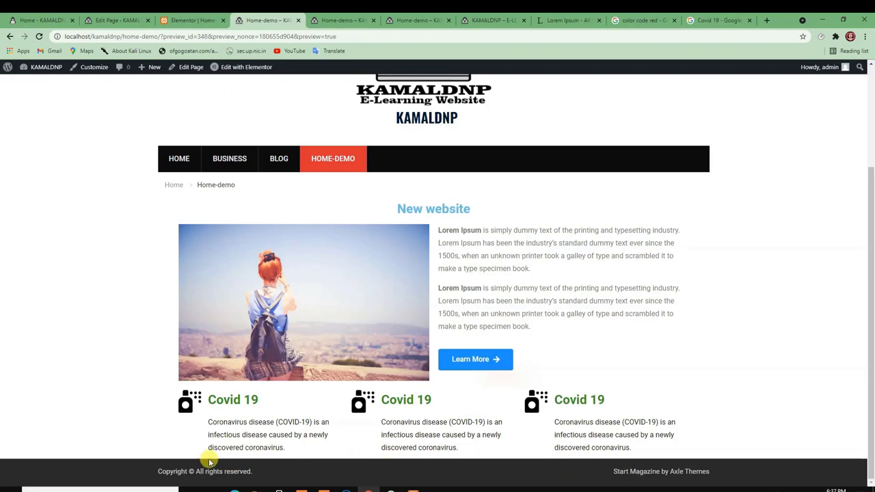
- Back in the Elementor editor, add a single-column section below the icon boxes and place a Spacer widget in it
{"action": "left_click", "coordinate": [118, 20]}
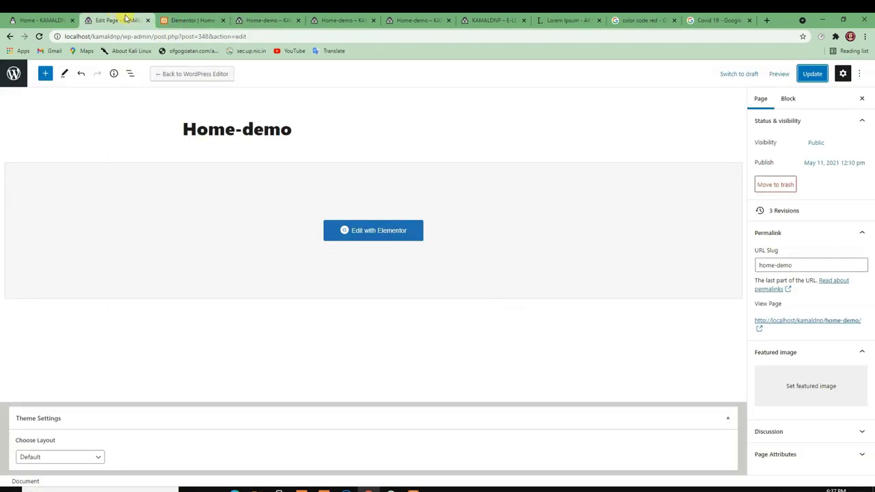
{"action": "left_click", "coordinate": [193, 19]}
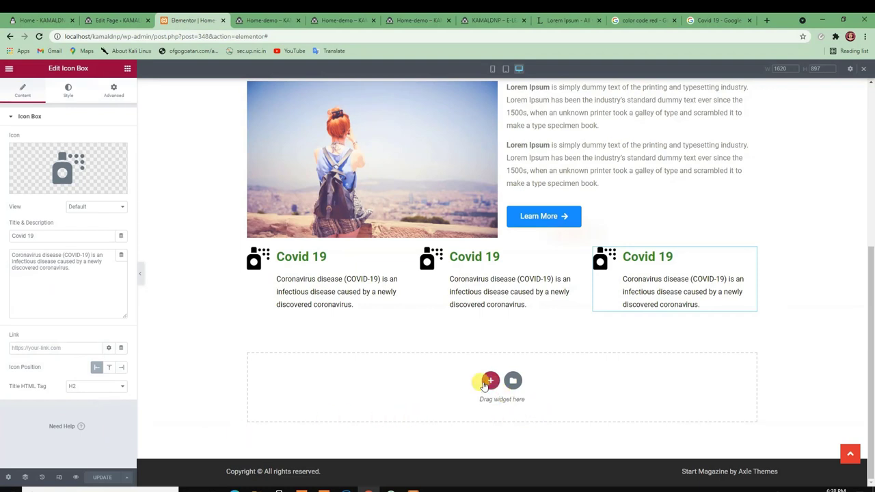
{"action": "left_click", "coordinate": [486, 383]}
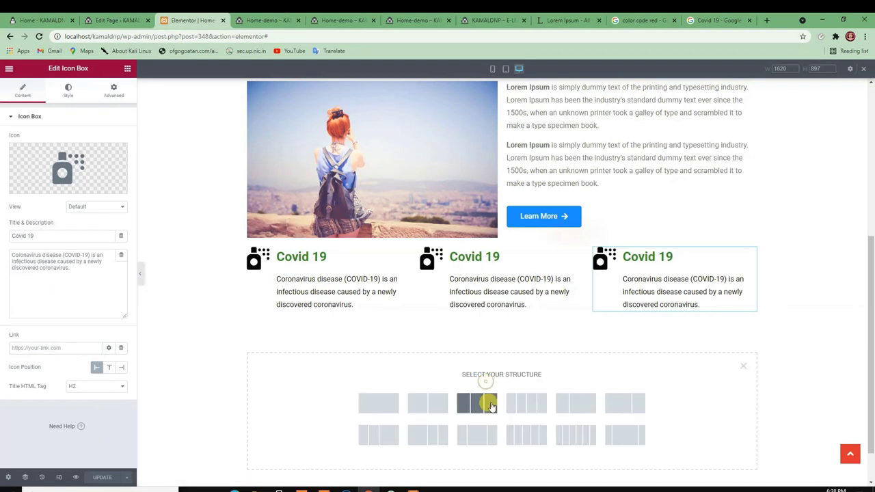
{"action": "left_click", "coordinate": [385, 408]}
{"action": "left_click", "coordinate": [501, 328]}
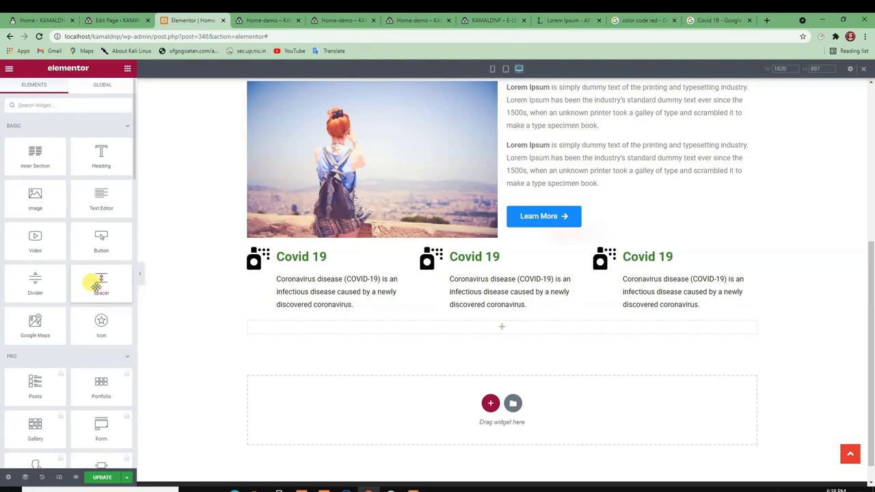
{"action": "left_click_drag", "start_coordinate": [98, 286], "coordinate": [499, 340]}
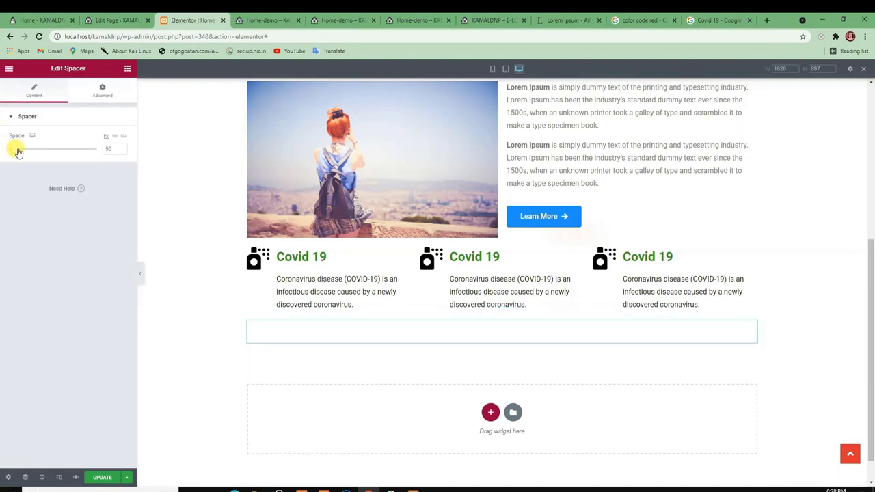
- Try a spacer height of 600, reduce it to 10, and set the final space to 13
{"action": "left_click_drag", "start_coordinate": [18, 152], "coordinate": [132, 159]}
{"action": "scroll", "coordinate": [360, 367], "scroll_direction": "down", "scroll_amount": 3}
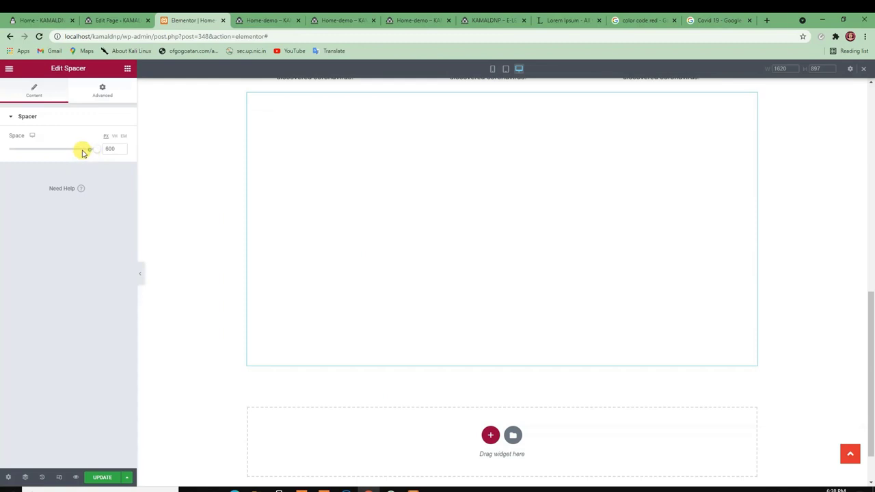
{"action": "left_click_drag", "start_coordinate": [97, 148], "coordinate": [8, 149]}
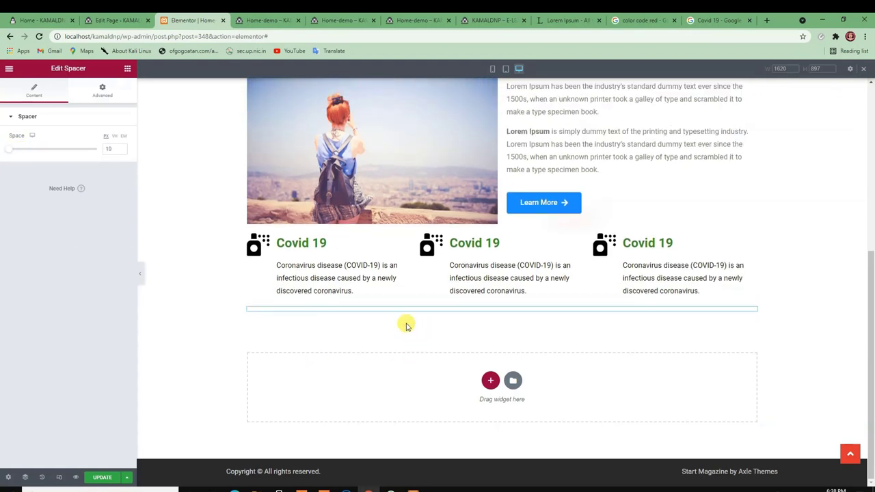
{"action": "left_click_drag", "start_coordinate": [9, 152], "coordinate": [10, 156]}
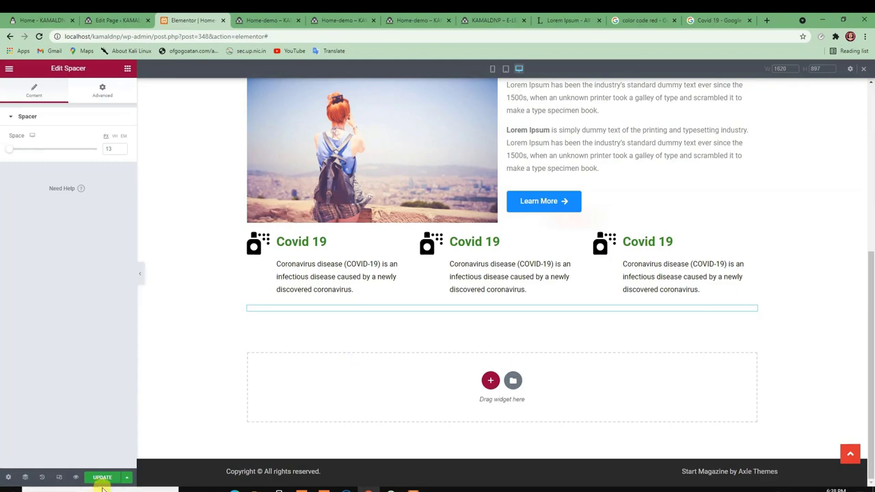
- Update the page, reload the Home-demo preview and compare the space below the icon boxes with the Elementor editor
{"action": "left_click", "coordinate": [99, 478]}
{"action": "left_click", "coordinate": [268, 20]}
{"action": "key", "text": "F5"}
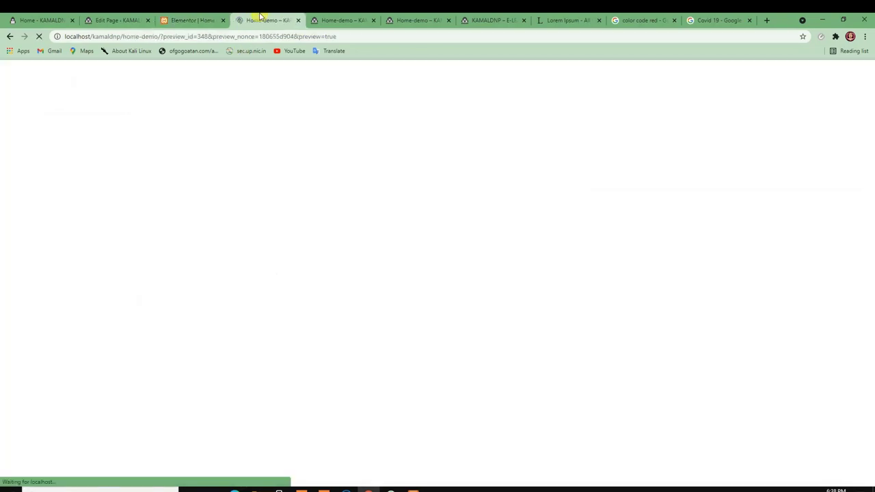
{"action": "scroll", "coordinate": [103, 410], "scroll_direction": "down", "scroll_amount": 2}
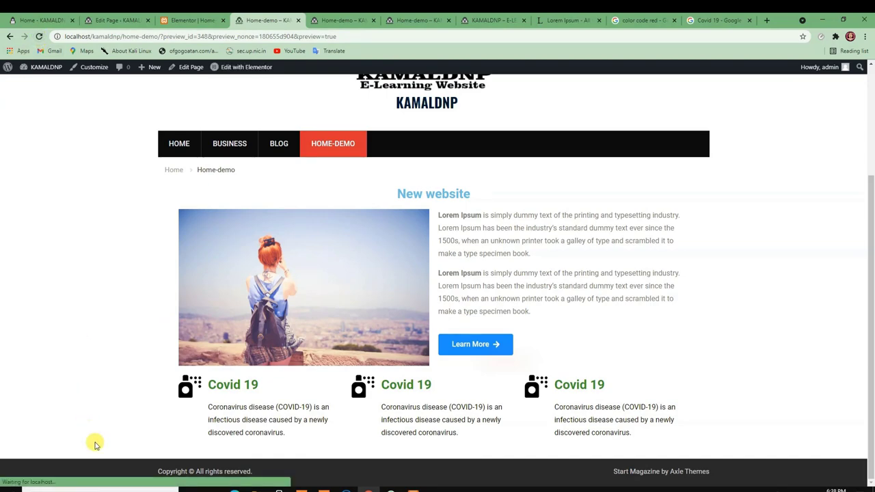
{"action": "left_click", "coordinate": [192, 20]}
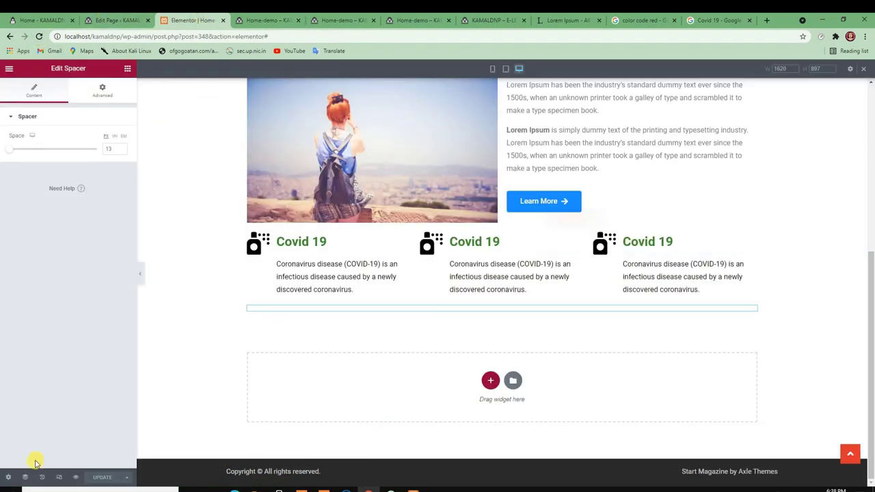
{"action": "left_click", "coordinate": [266, 20]}
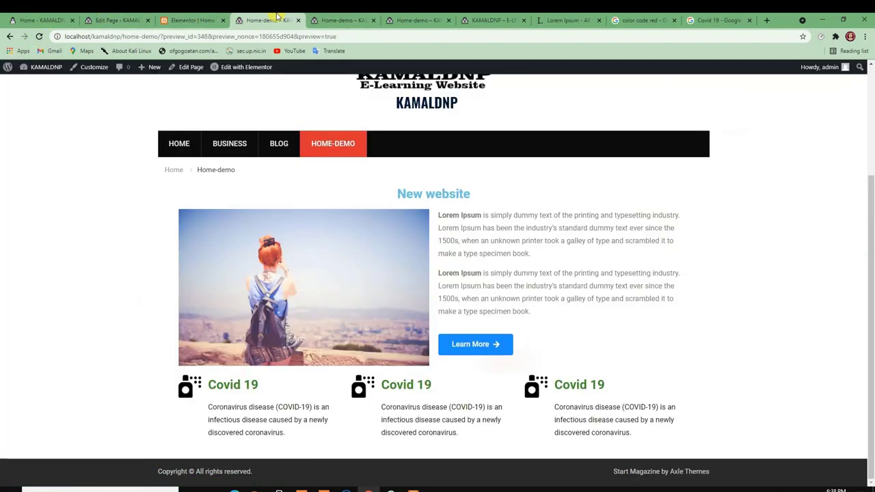
{"action": "left_click", "coordinate": [213, 20]}
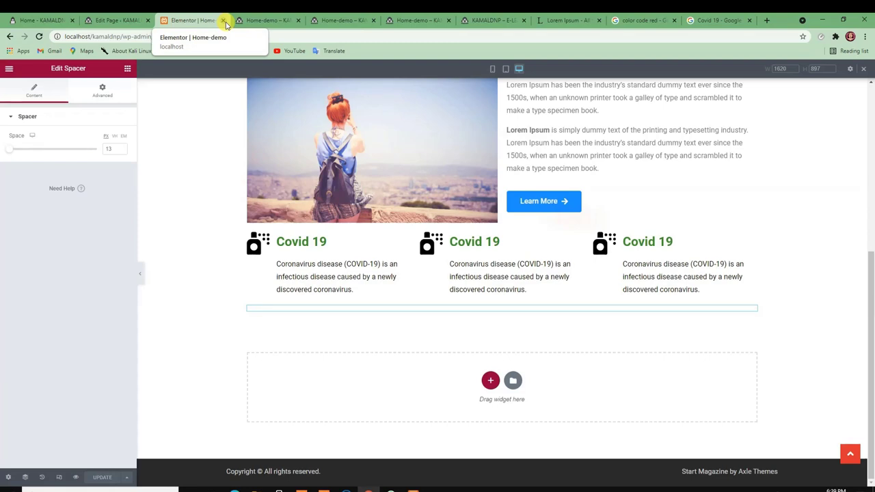
- Close the browser tabs holding the Elementor editor and the Home-demo preview
{"action": "left_click", "coordinate": [223, 20]}
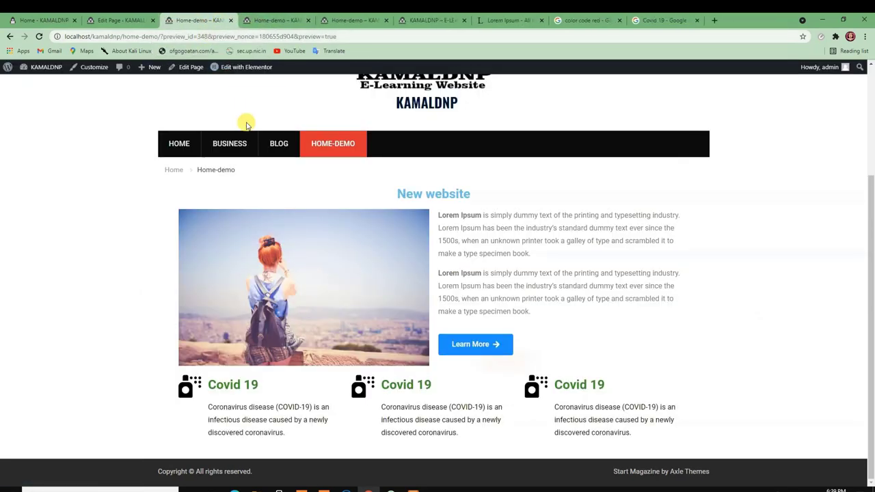
{"action": "left_click", "coordinate": [250, 20]}
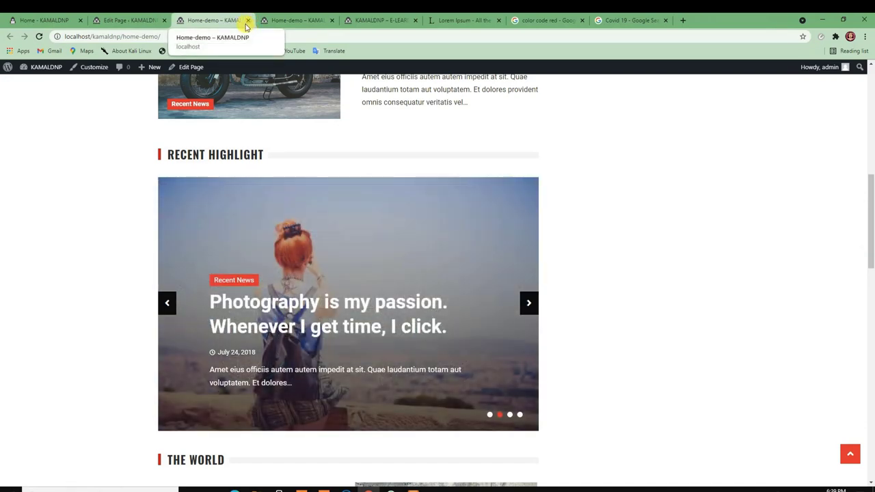